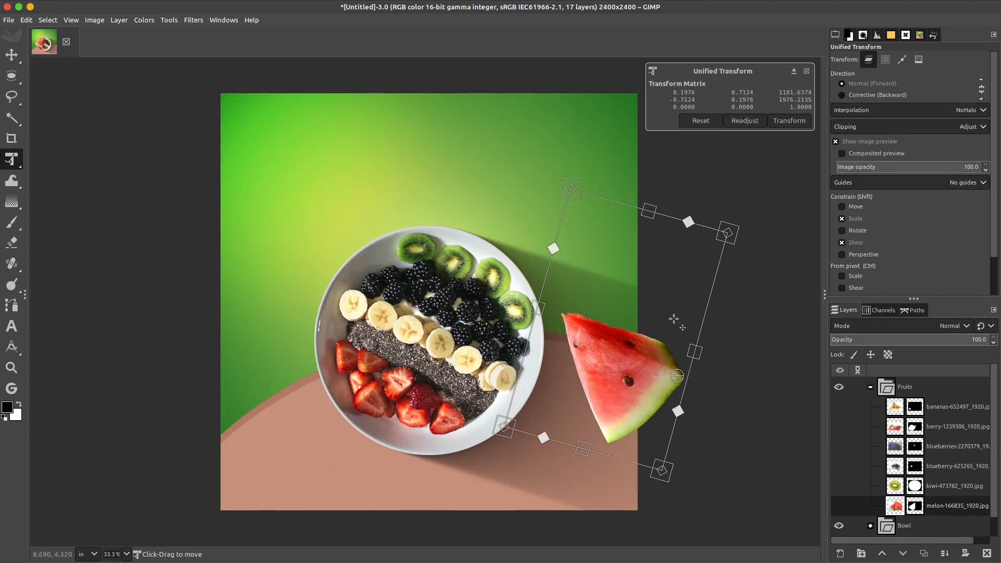
Step: Move the kiwi layer's fruit from the lower bowl area out towards the canvas's left side
click(934, 486)
drag(429, 441, 148, 413)
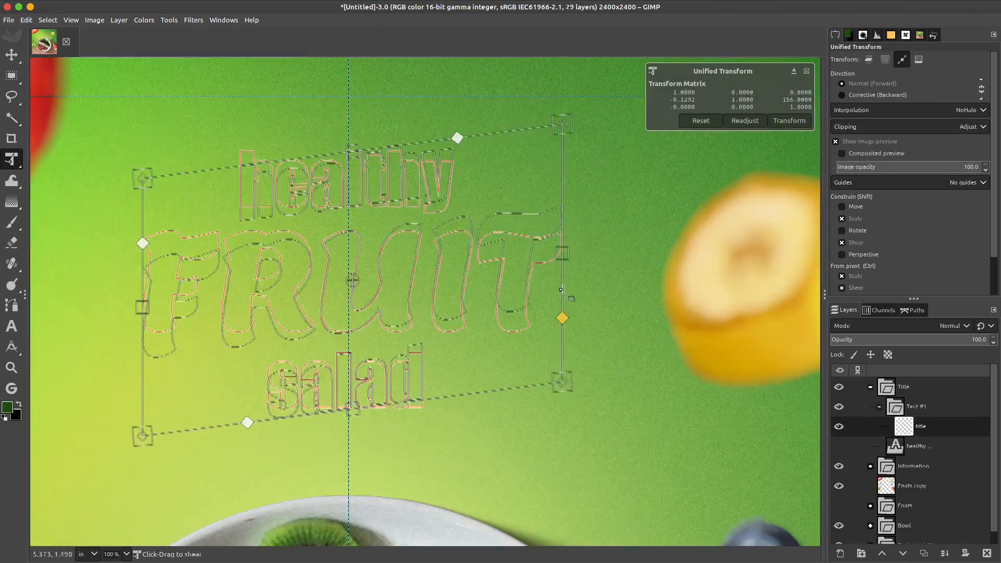
Step: Shear the "healthy FRUIT salad" title with Unified Transform so that it slants upward to the right
drag(561, 315, 562, 311)
key(Return)
key(minus)
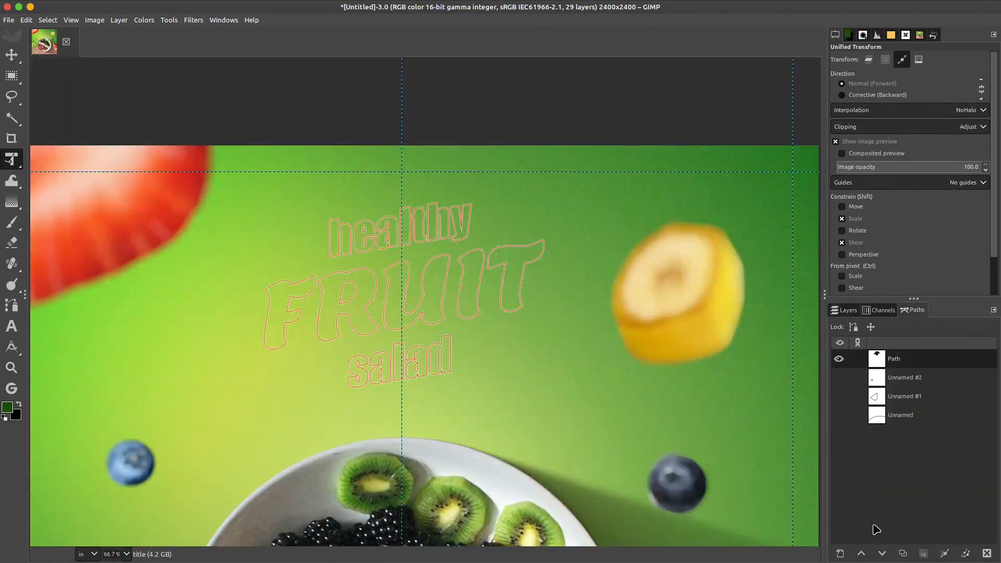
Step: Create a transparent 2400 × 2400 px layer named "shadow" and start a Drop Shadow on the title's shadow, opening its colour for editing
click(840, 553)
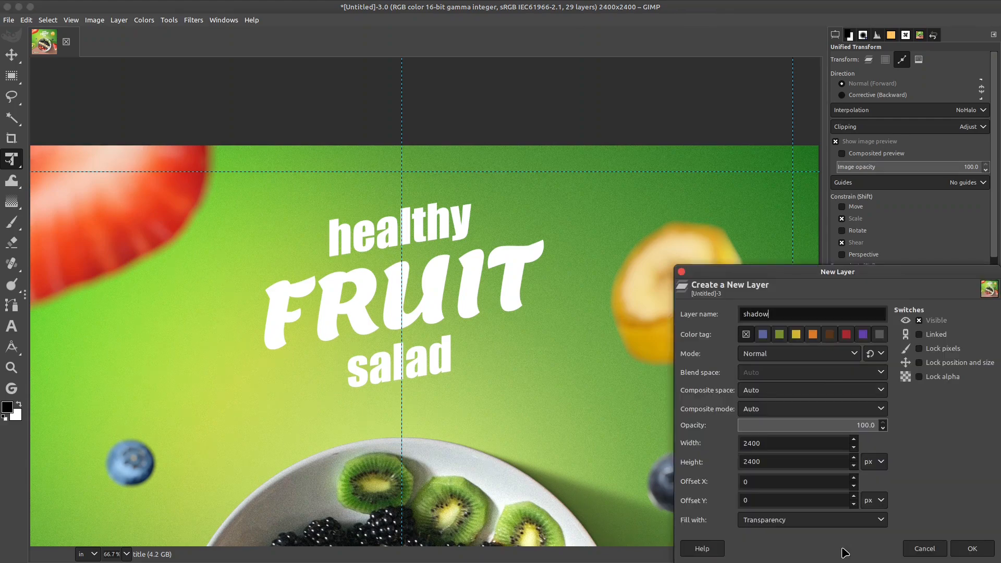
key(Return)
click(196, 25)
click(219, 44)
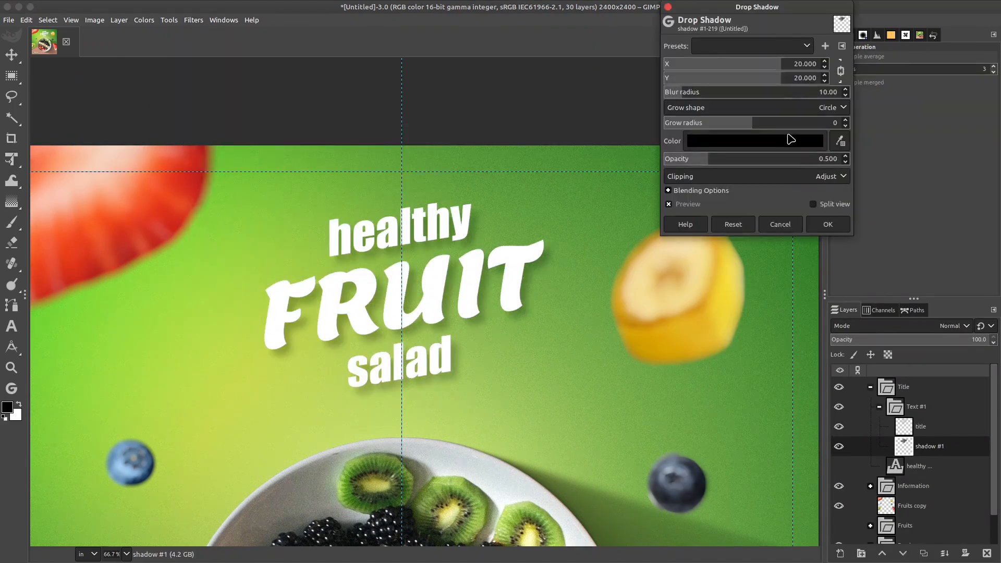
click(755, 140)
click(876, 248)
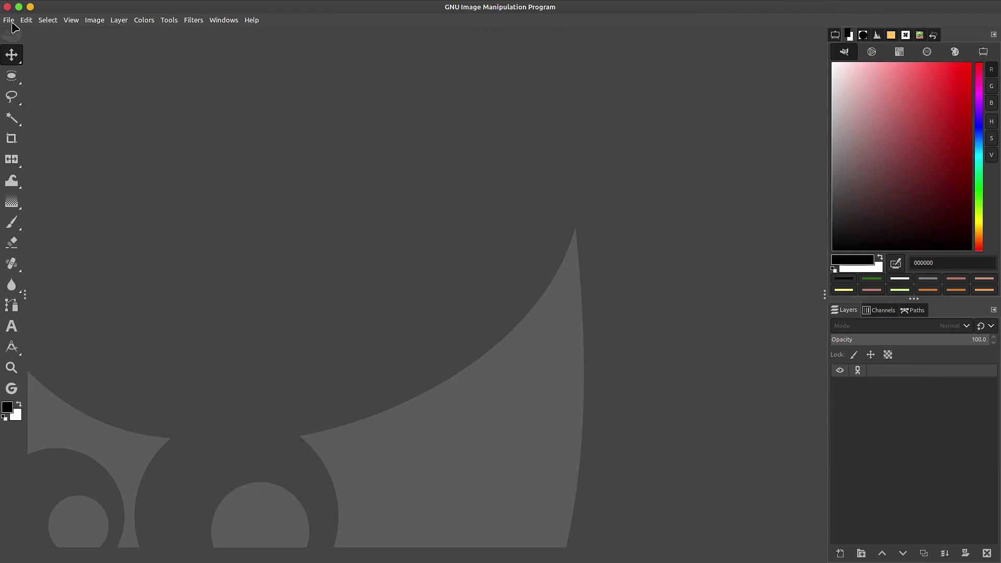
Step: Start a new image and show its advanced options
click(9, 20)
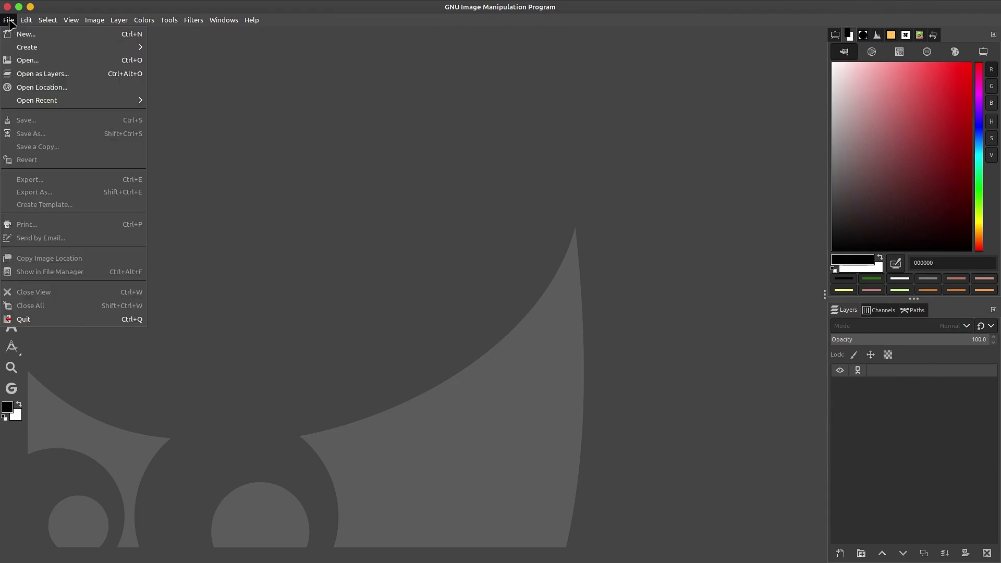
click(21, 34)
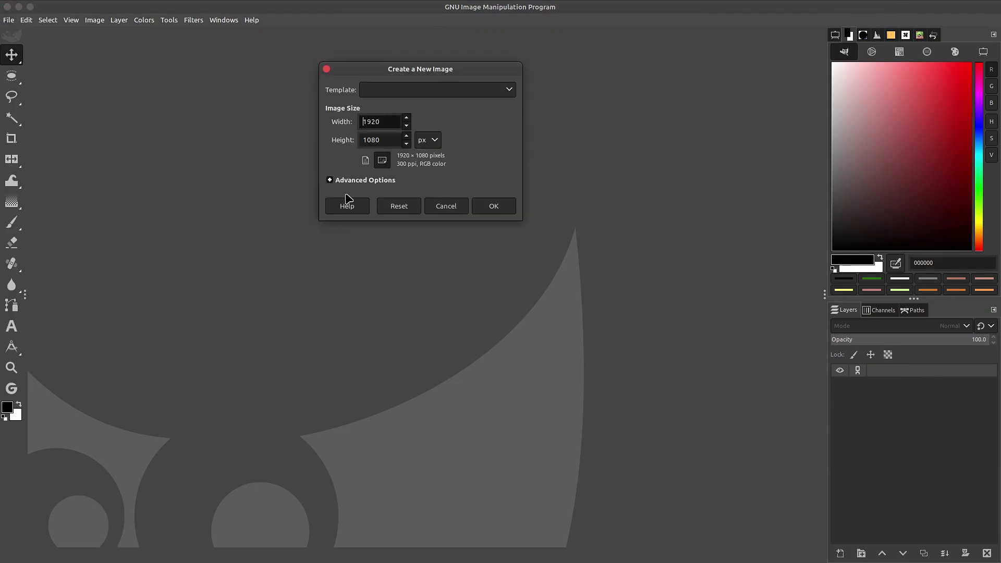
click(331, 181)
Step: Set the new image's width to 1080 px, its resolution to 72 pixels/in and its precision to 8-bit integer
double_click(388, 125)
text(10)
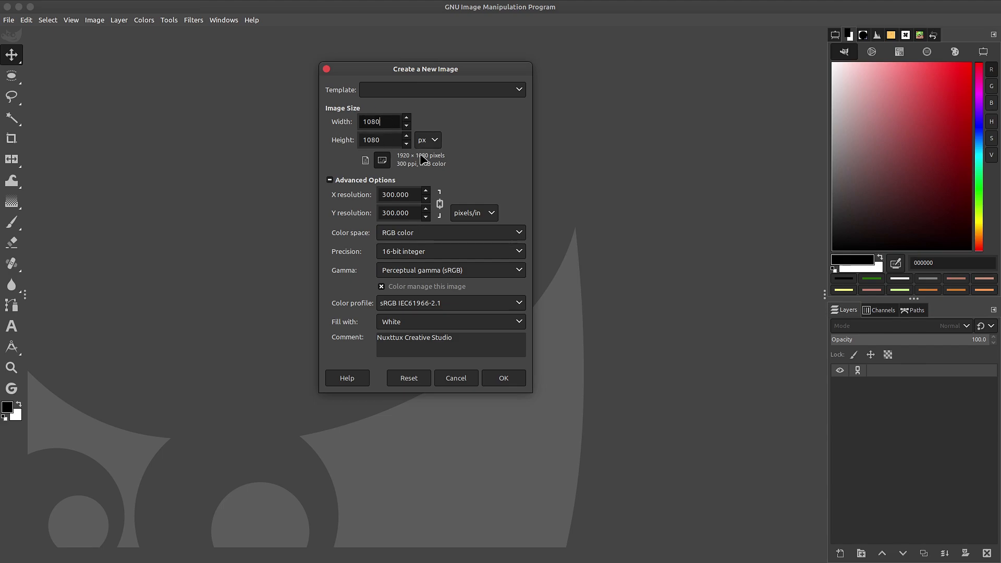
triple_click(412, 197)
text(72)
key(Tab)
click(423, 252)
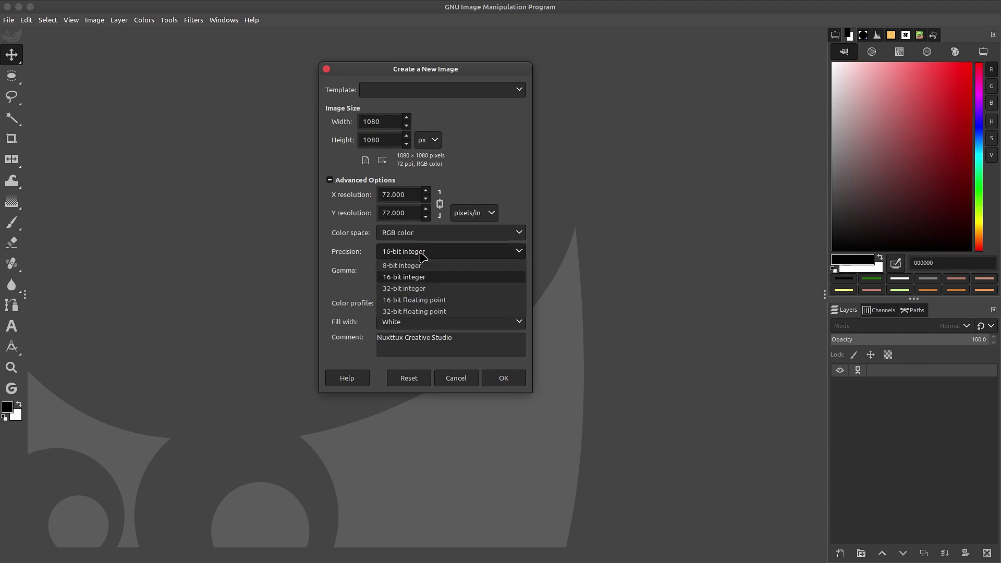
click(423, 270)
Step: Switch the new image's size unit to inches and set both width and height to 8 in
click(434, 144)
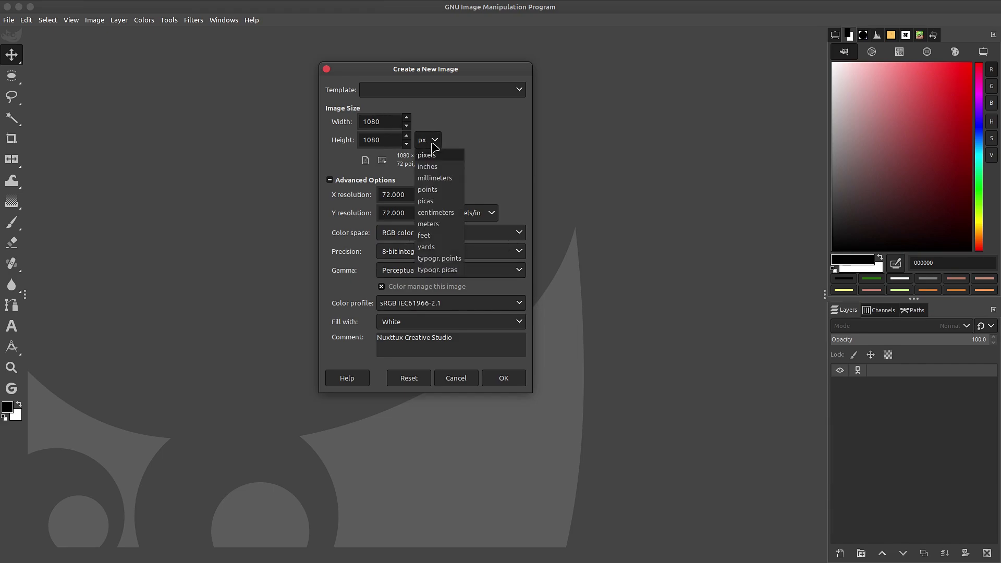
click(437, 166)
triple_click(386, 117)
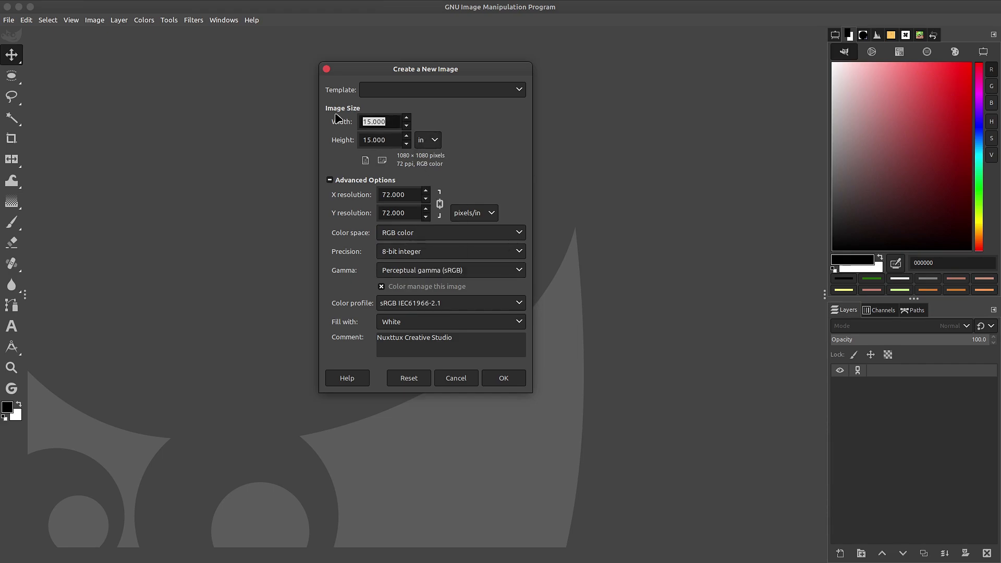
text(8)
key(Tab)
text(8)
Step: Set the resolution to 300 pixels/in and the precision to 16-bit integer, and create the image
triple_click(411, 198)
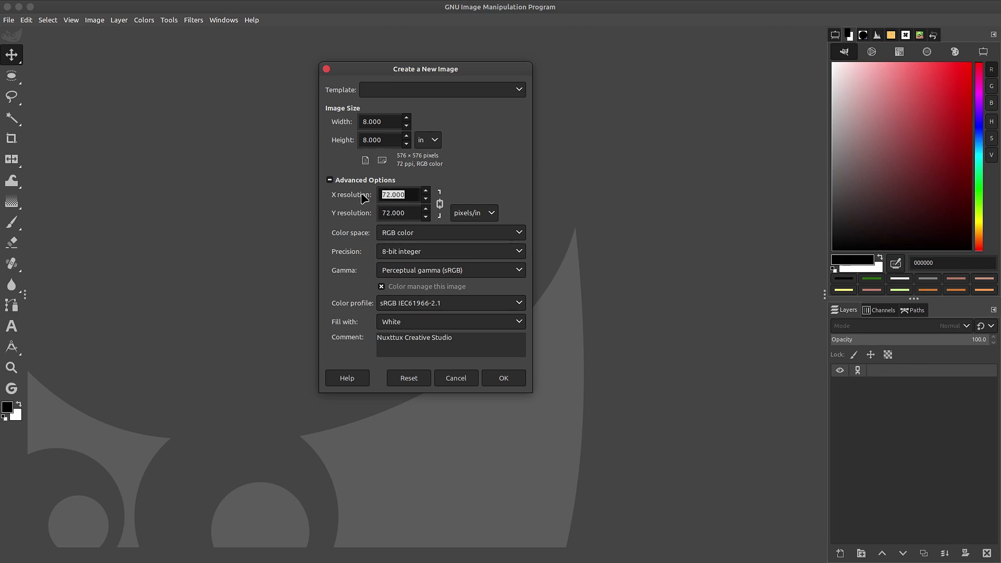
text(300)
key(Tab)
click(414, 252)
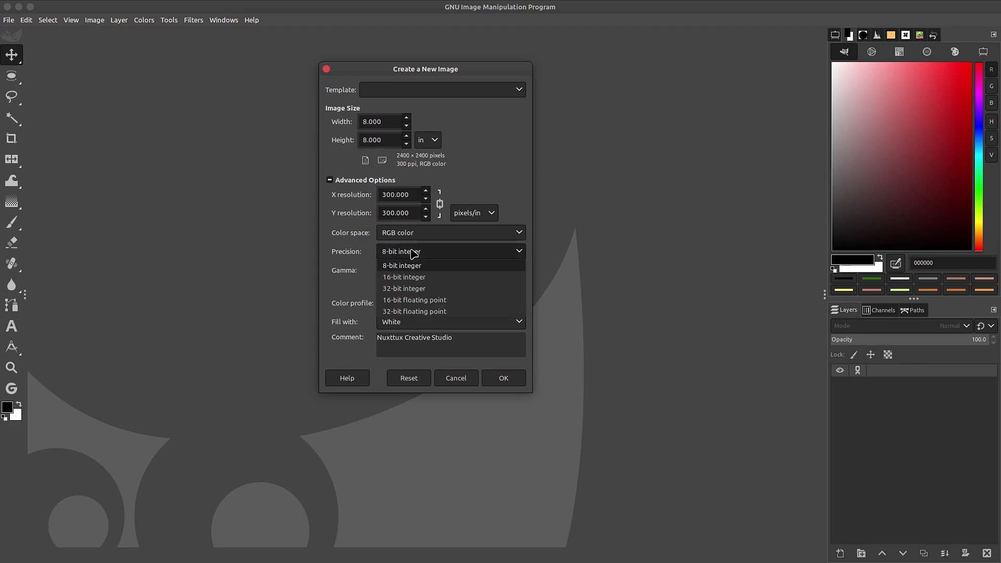
click(436, 279)
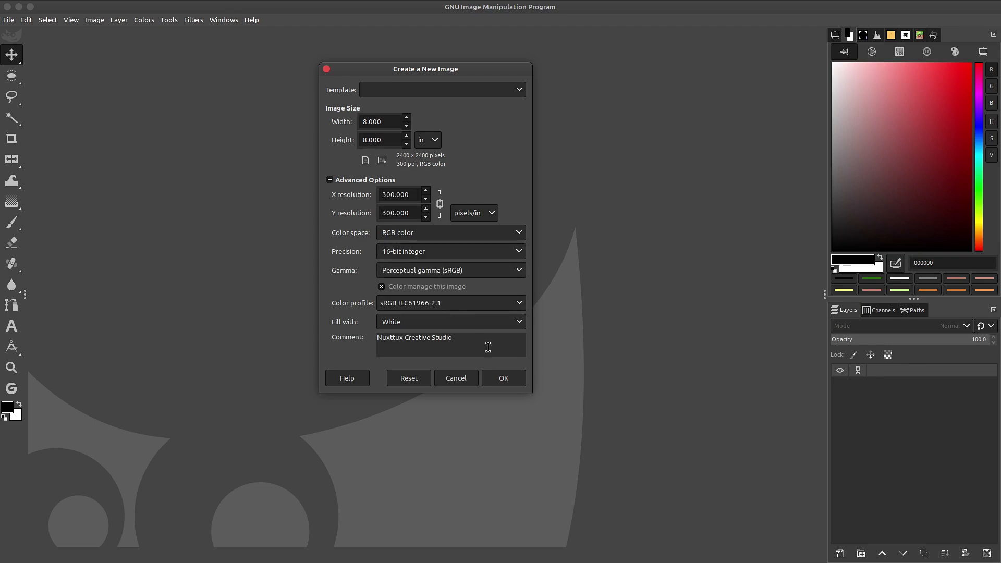
click(504, 379)
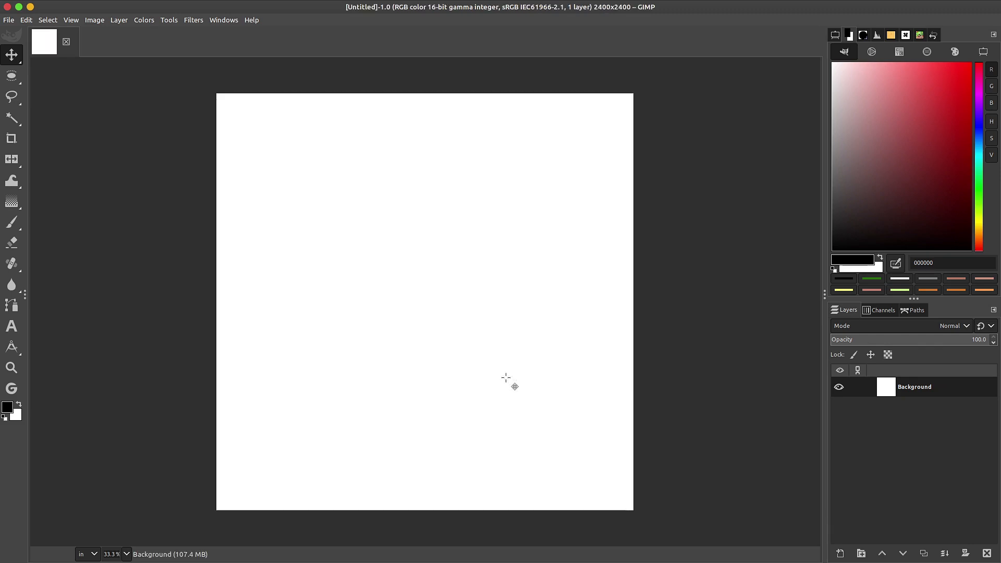
key(e)
key(m)
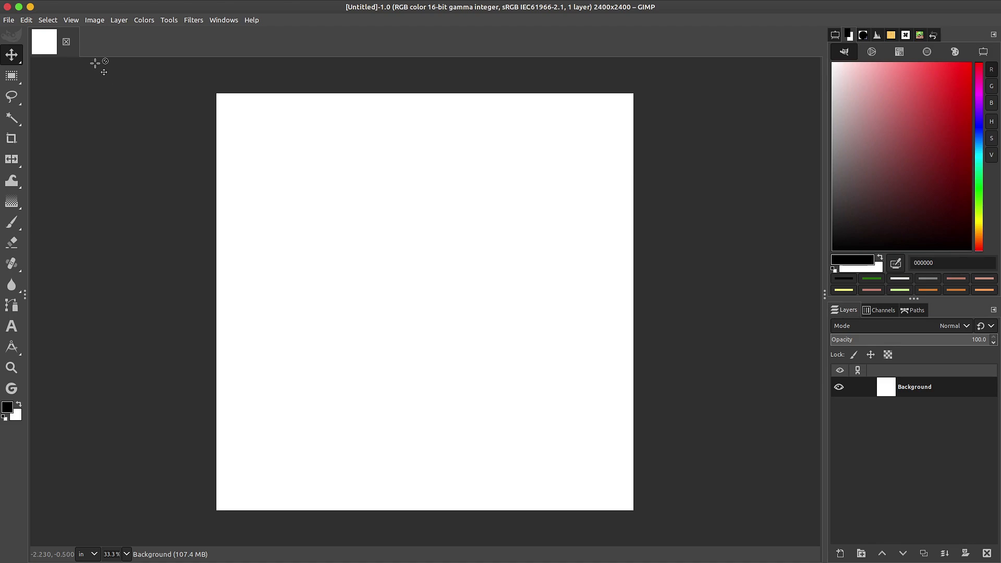
click(94, 21)
mouse_move(172, 294)
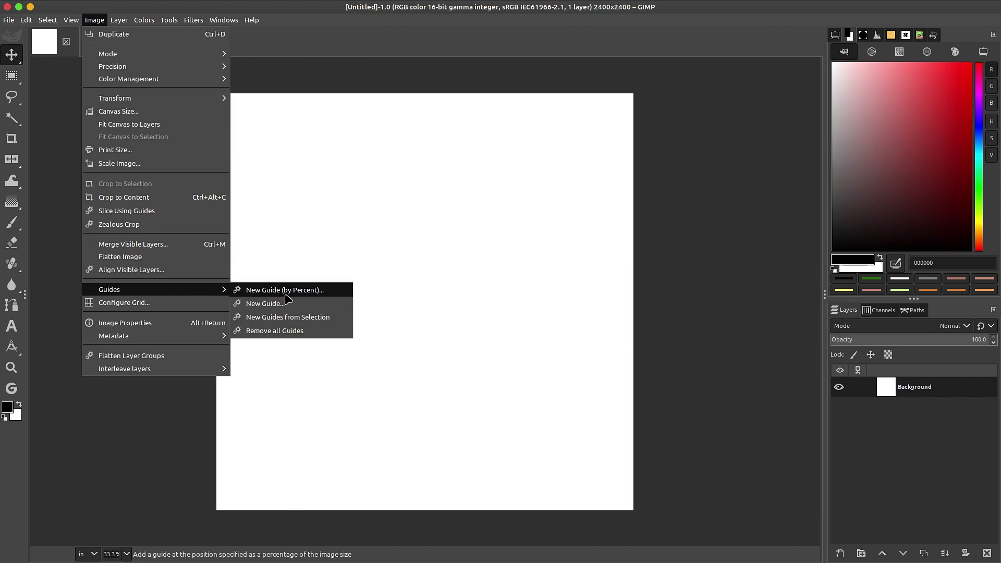
key(Escape)
Step: Show the rulers, try pulling a horizontal guide onto the canvas, and hide the rulers again
key(ctrl+r)
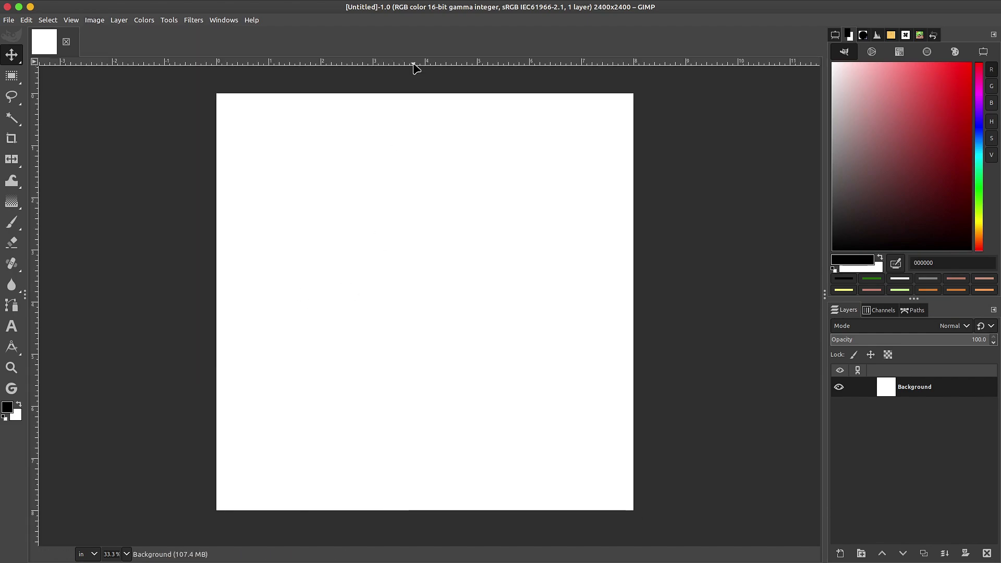
drag(420, 63, 426, 105)
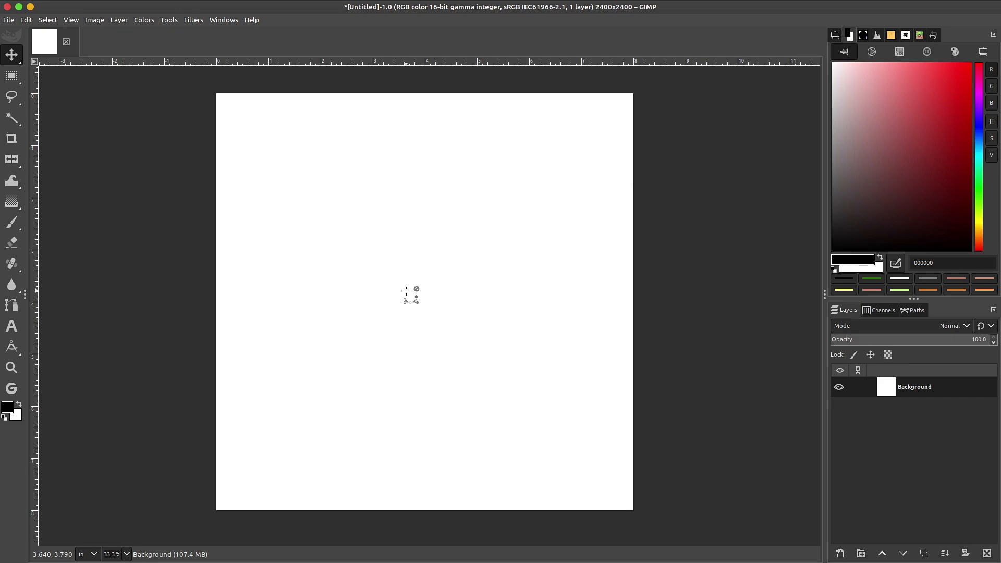
key(ctrl+shift+r)
Step: Select the whole canvas with a rectangular selection and shrink the selection by 0.250 in
key(r)
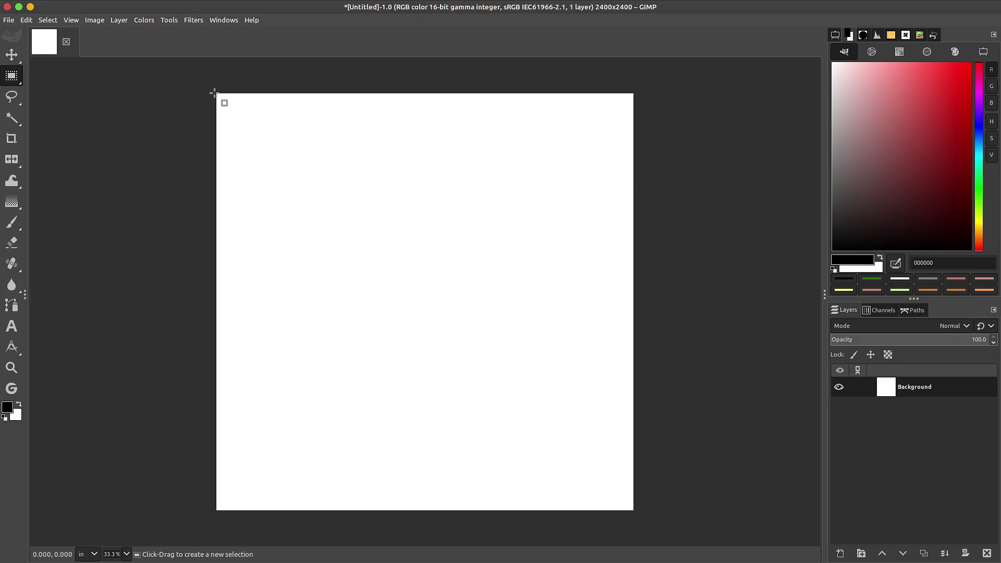
drag(215, 93, 636, 508)
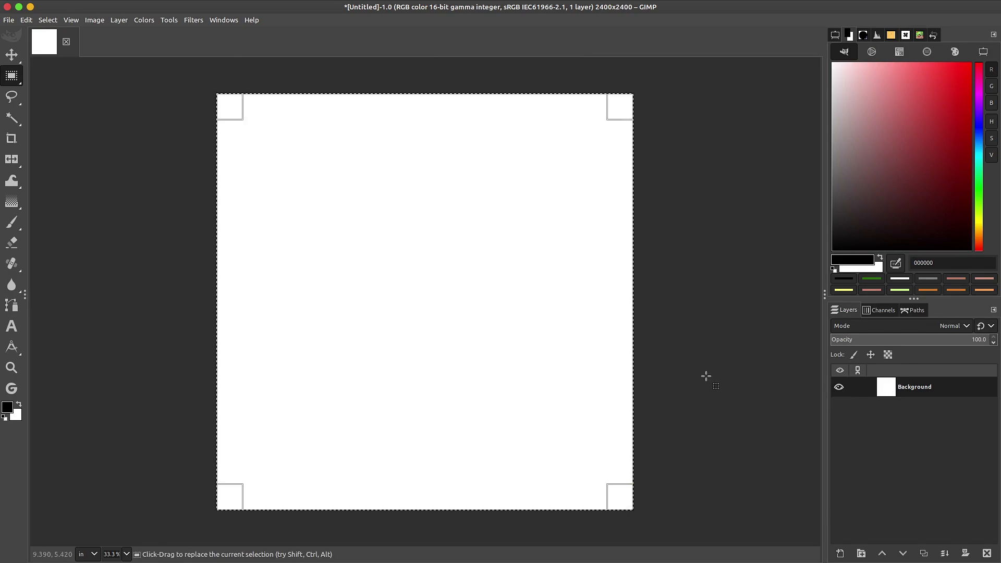
click(51, 24)
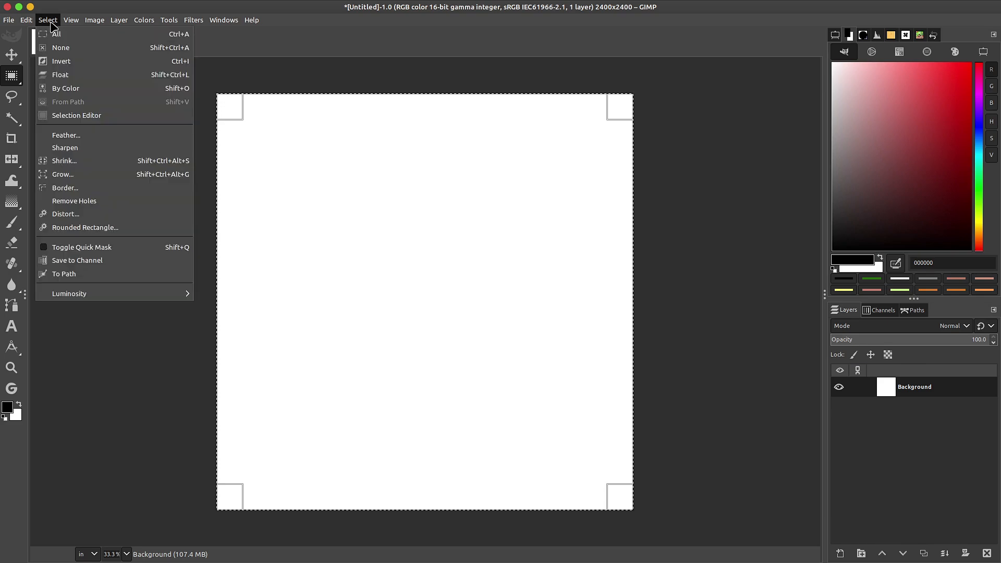
click(83, 165)
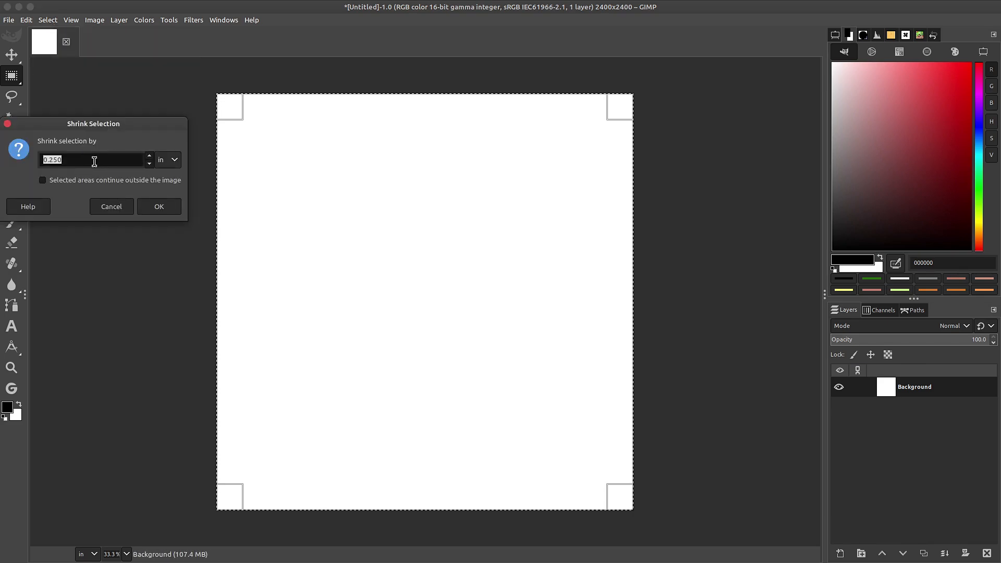
click(95, 161)
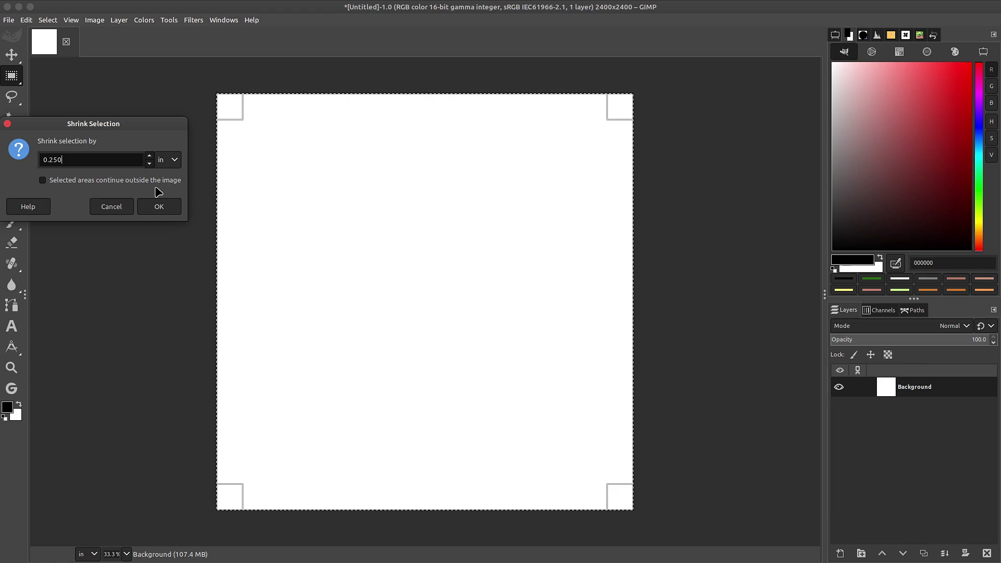
click(163, 206)
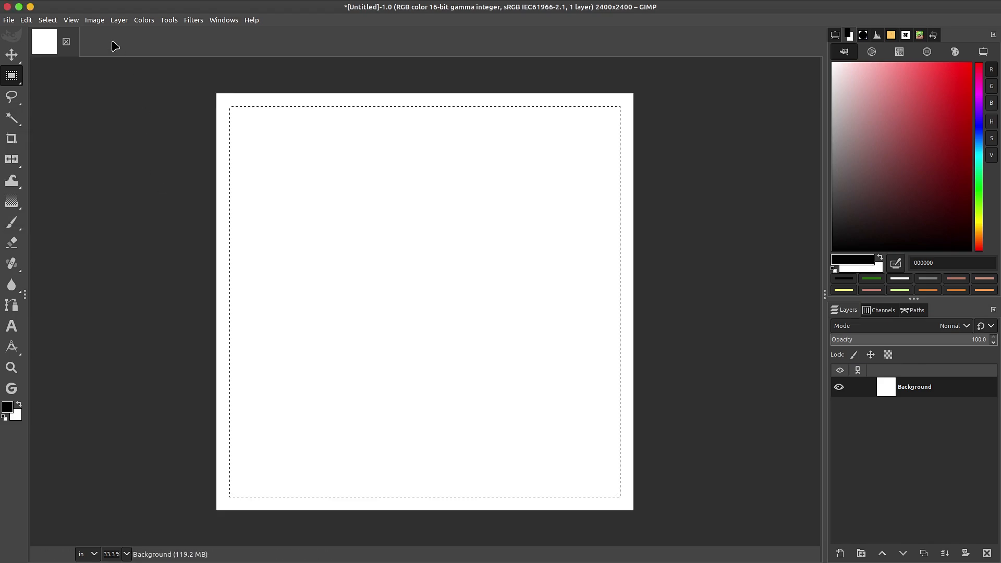
Step: Create guides from the shrunken selection and clear the selection
click(96, 22)
mouse_move(180, 295)
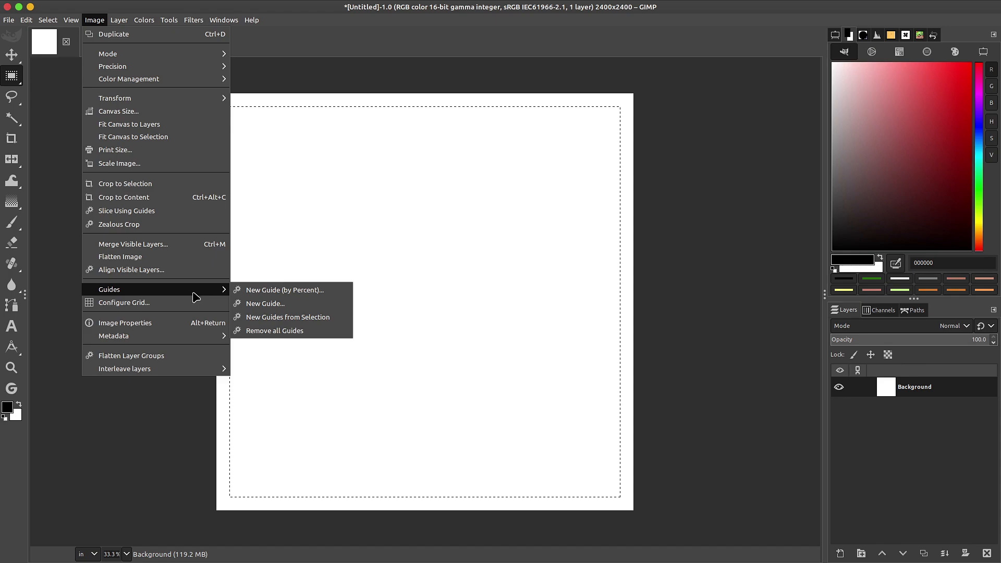
click(305, 318)
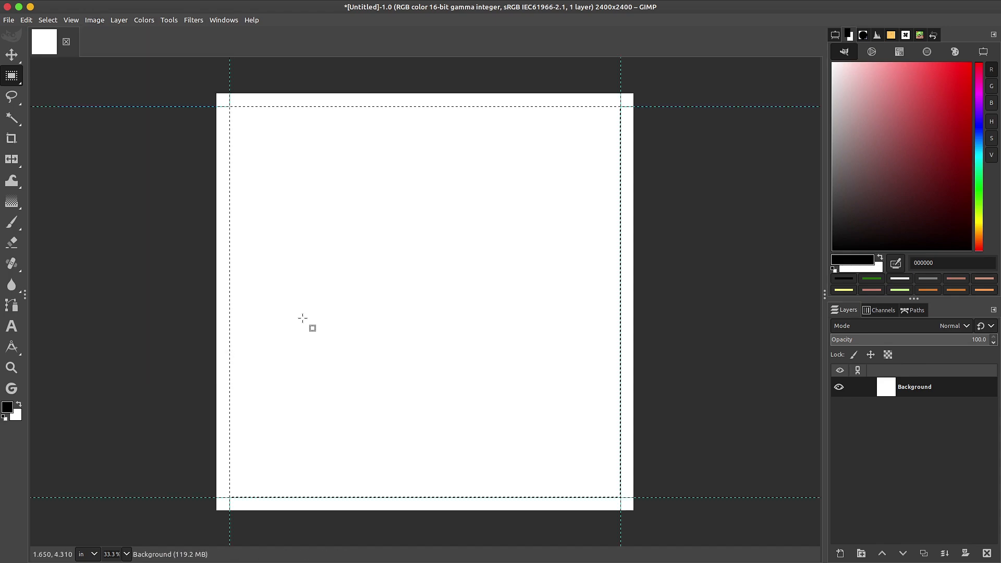
key(ctrl+shift+a)
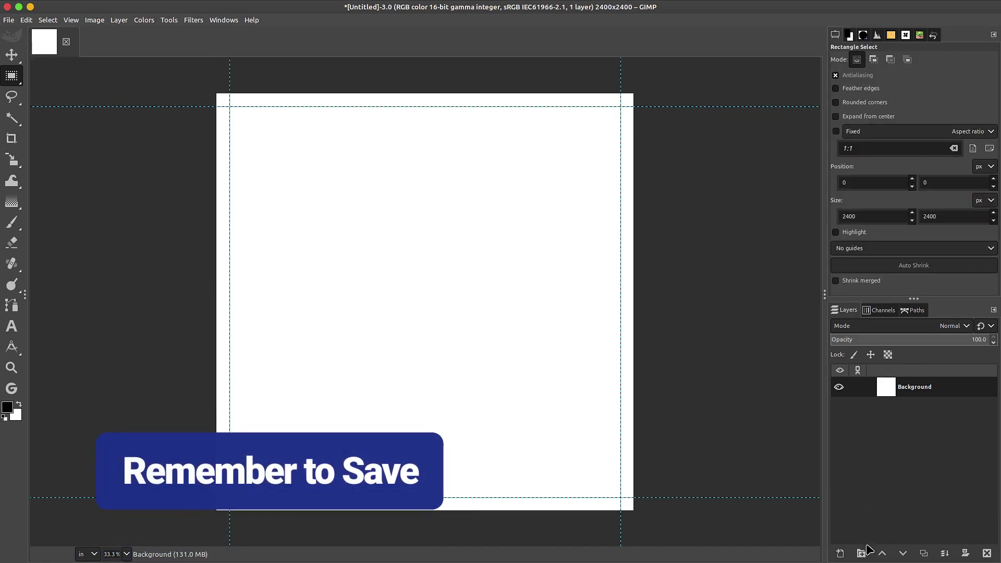
Step: Create a layer group named "Backgrund #1" and move the Background layer into it
click(861, 553)
double_click(916, 387)
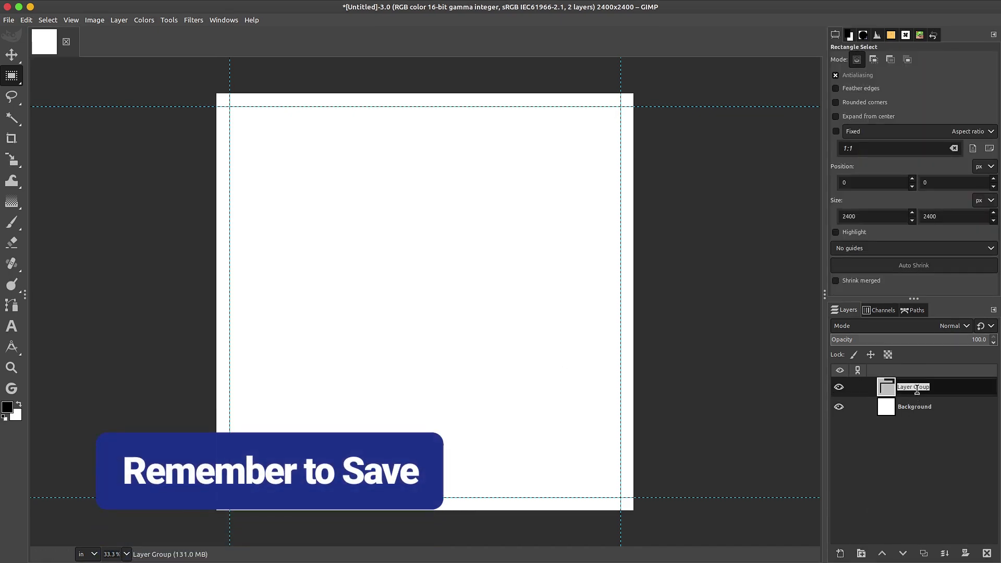
text(Backgrund #1)
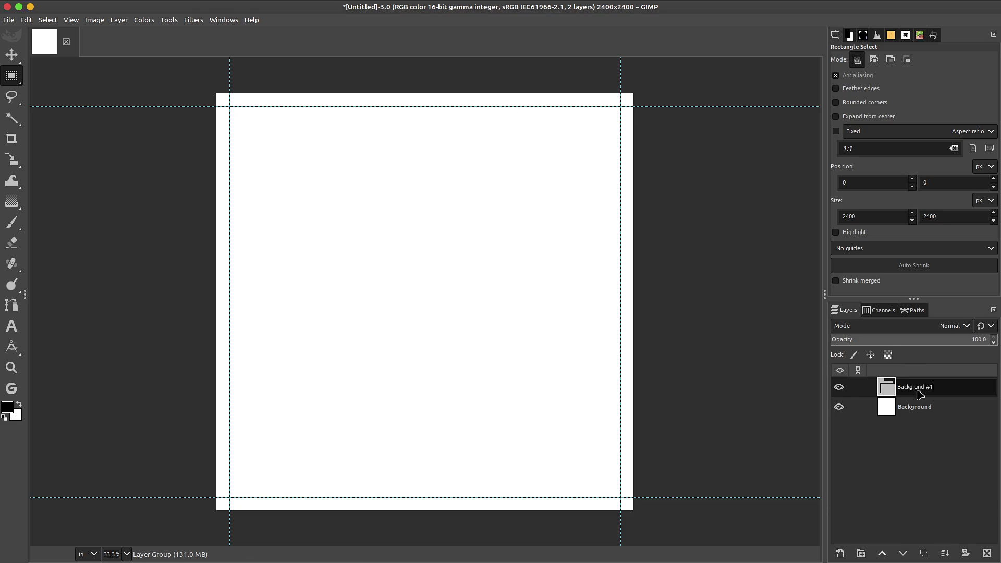
key(Return)
drag(894, 416, 893, 392)
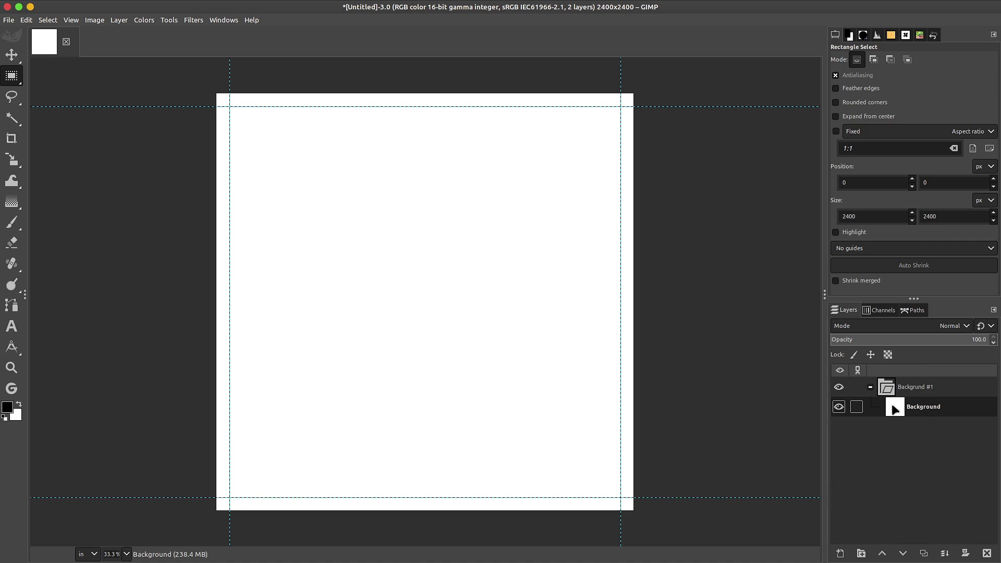
Step: Choose the Gradient tool and set its shape to Radial
key(g)
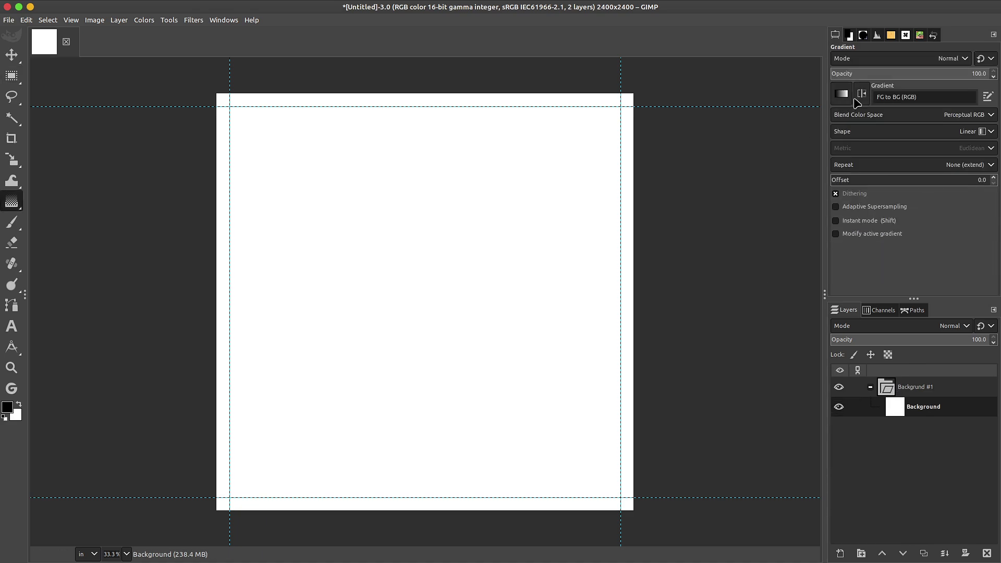
click(865, 131)
click(875, 169)
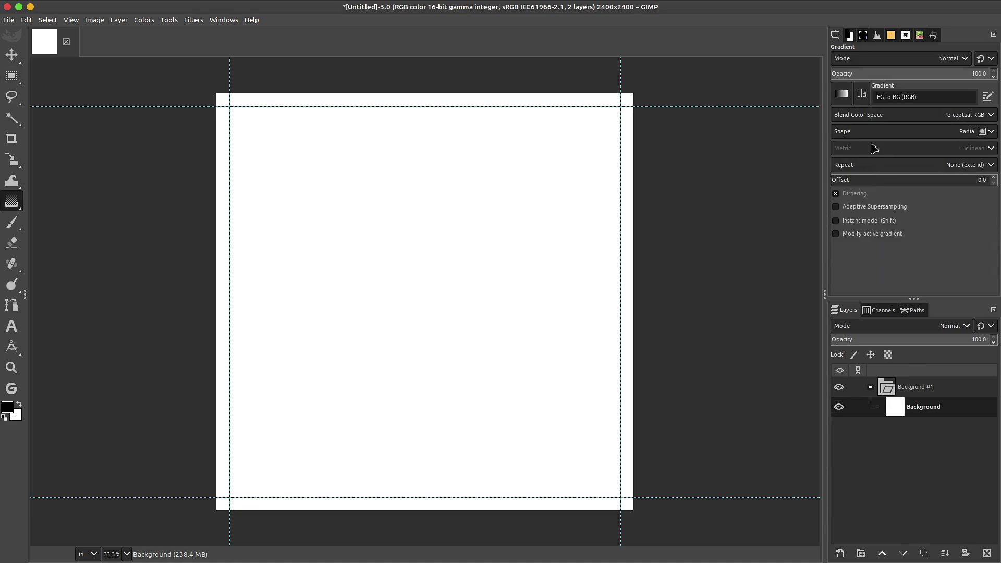
Step: Set the foreground colour to a dark green, about 12751a
click(852, 36)
click(979, 187)
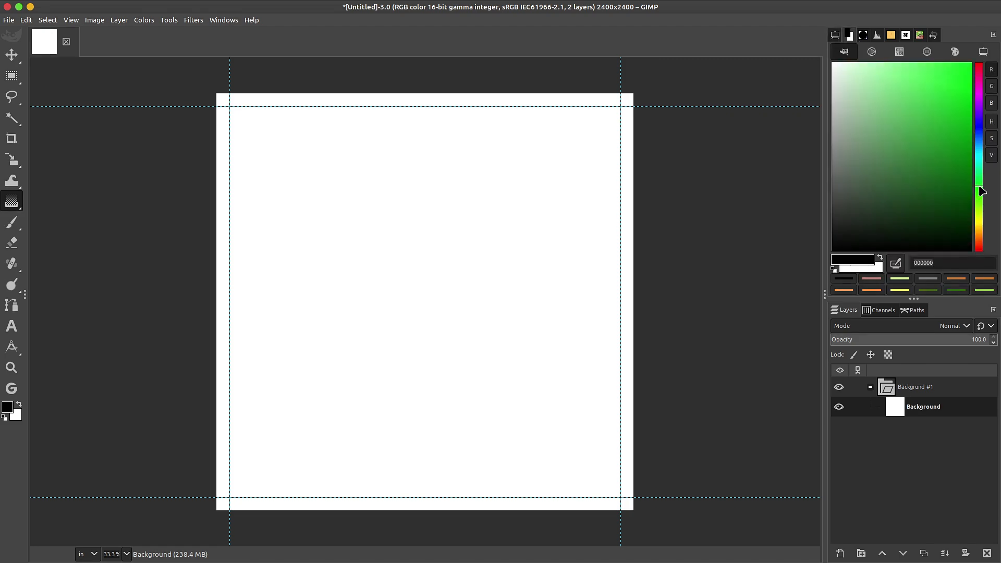
drag(955, 144, 953, 169)
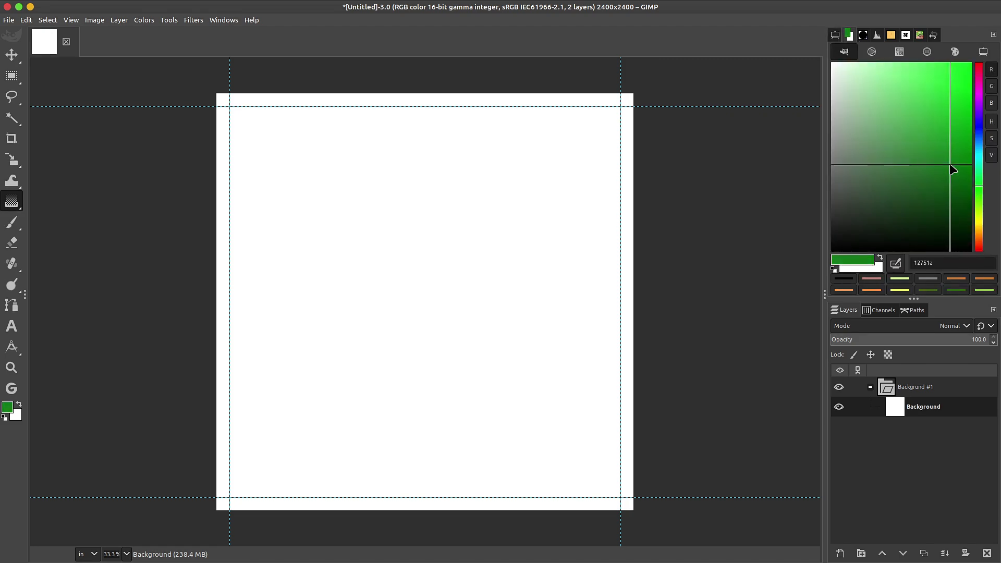
Step: Use dark green as background colour, set the foreground to yellow-green e5f67f, and draw a radial gradient from the canvas centre to its lower-right corner
click(880, 257)
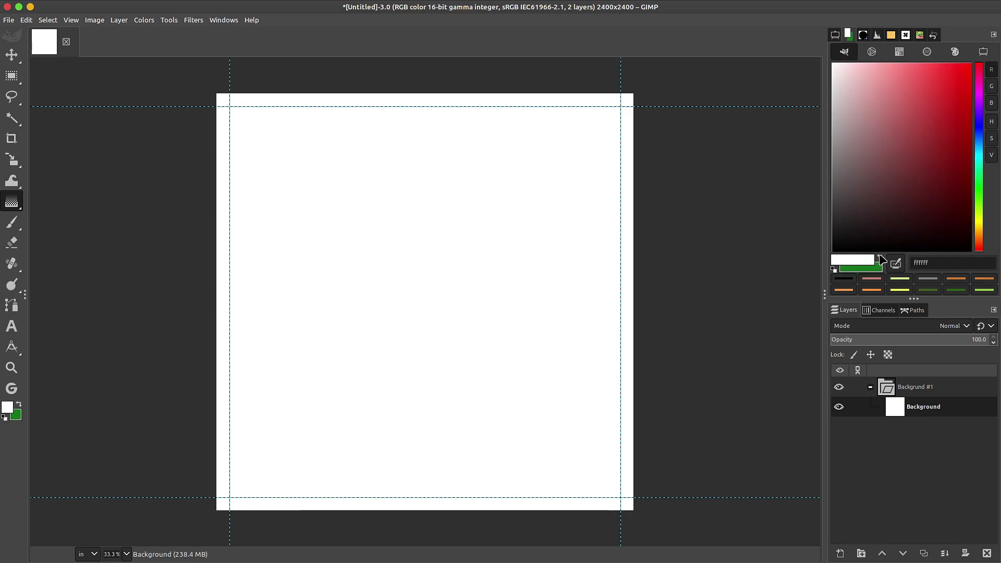
click(979, 218)
drag(884, 74, 900, 72)
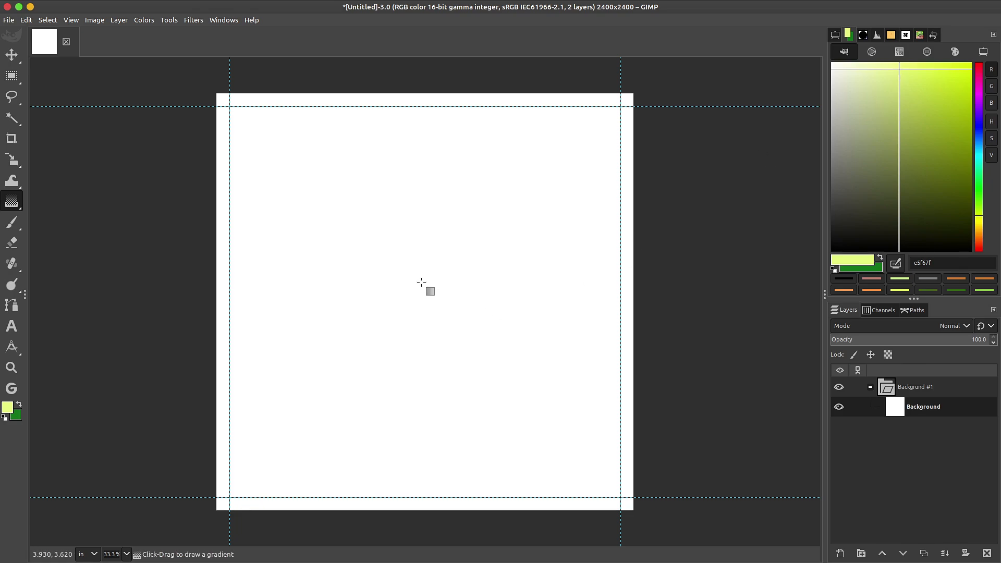
drag(425, 282, 634, 510)
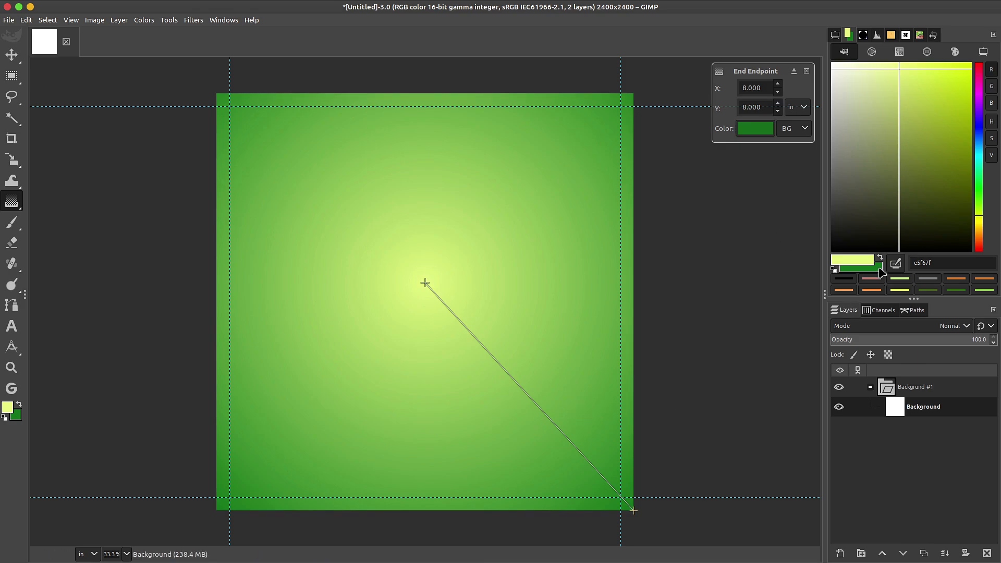
Step: Darken the gradient's outer endpoint colour to about 126819
click(760, 136)
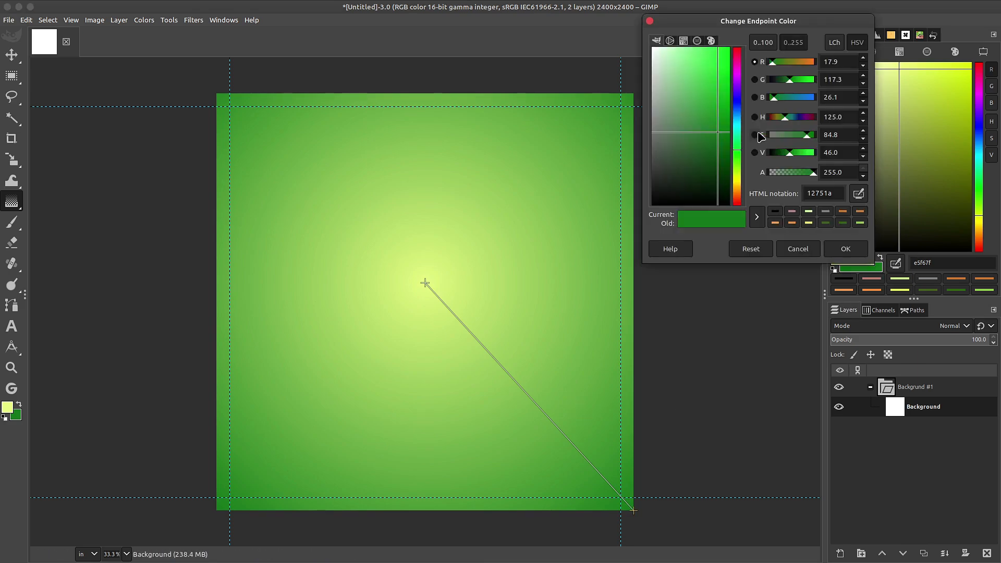
click(716, 139)
click(719, 141)
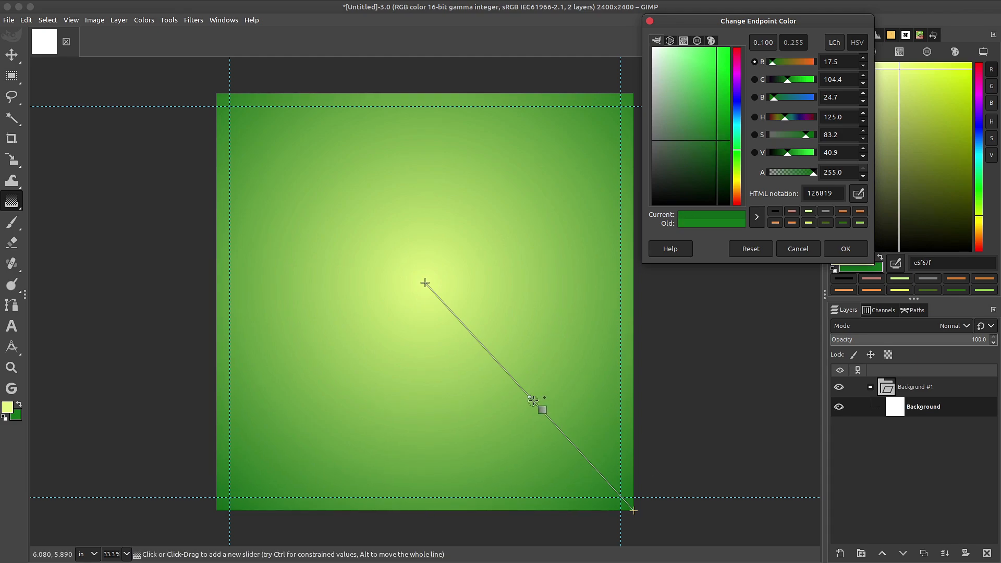
Step: Shift the gradient's midpoint inward to about 39, nudge its start point slightly, and apply the gradient
drag(530, 398, 506, 363)
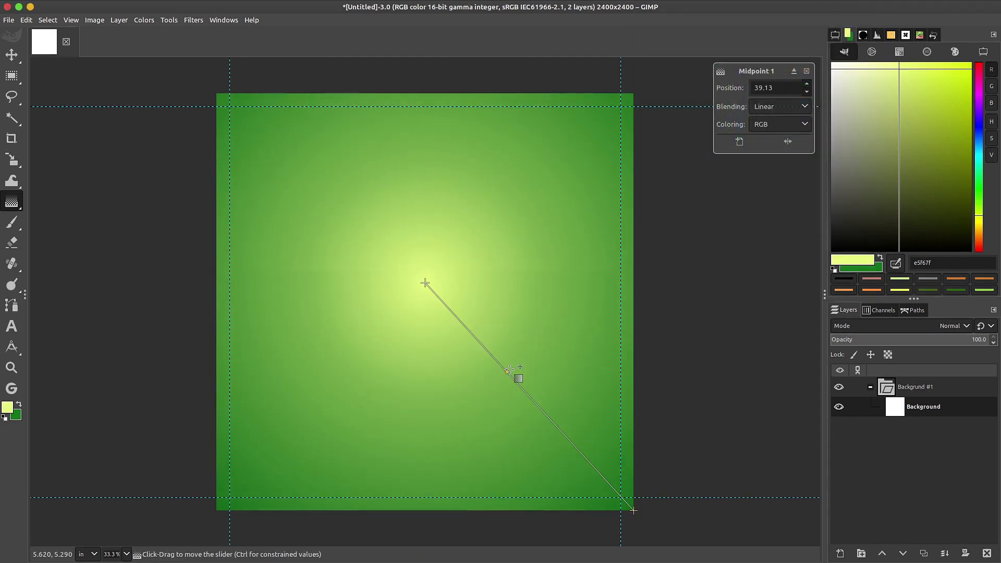
click(428, 284)
drag(428, 283, 629, 396)
key(Return)
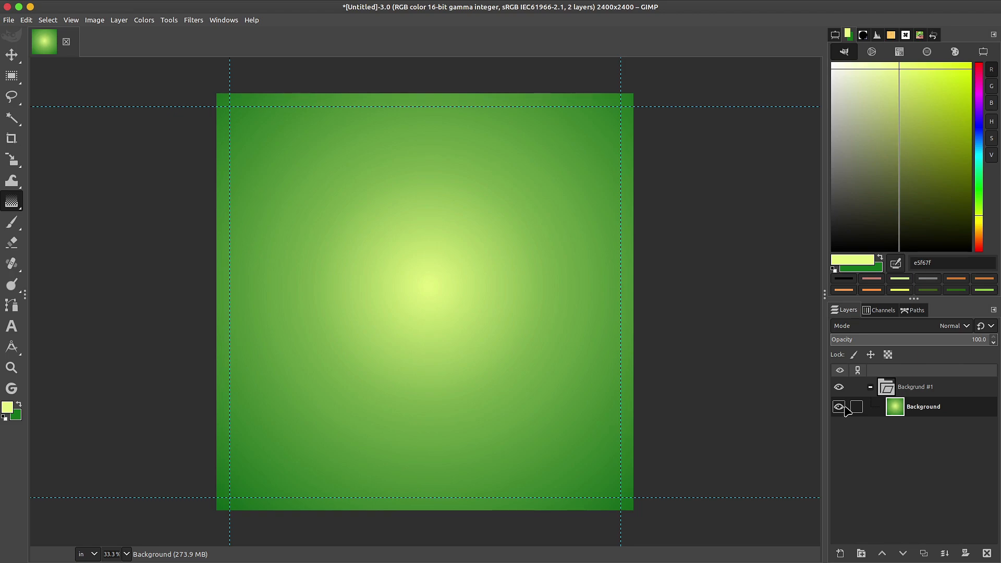
Step: Create a new transparent layer named "Light Spot" above the Background layer
click(841, 554)
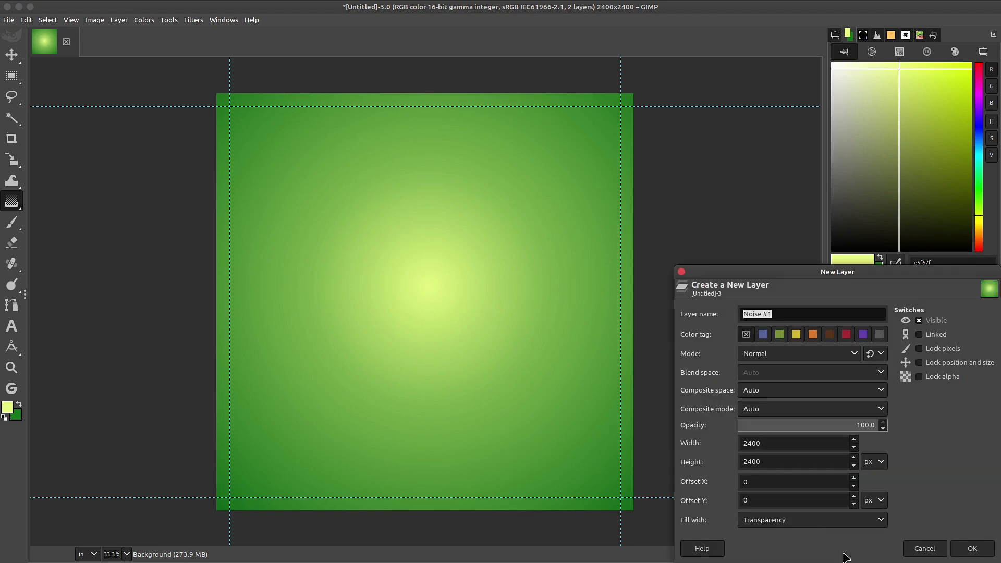
text(Light Spot)
key(Return)
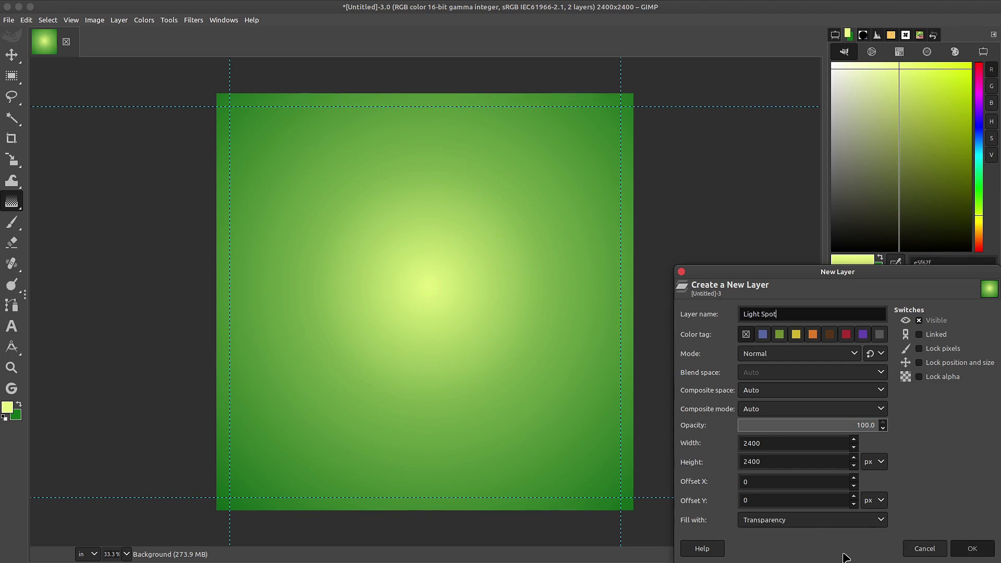
Step: Paint one soft spot in yellow f6f57f at the canvas centre using the Paintbrush with size 2000 and the Hardness 075 brush
key(p)
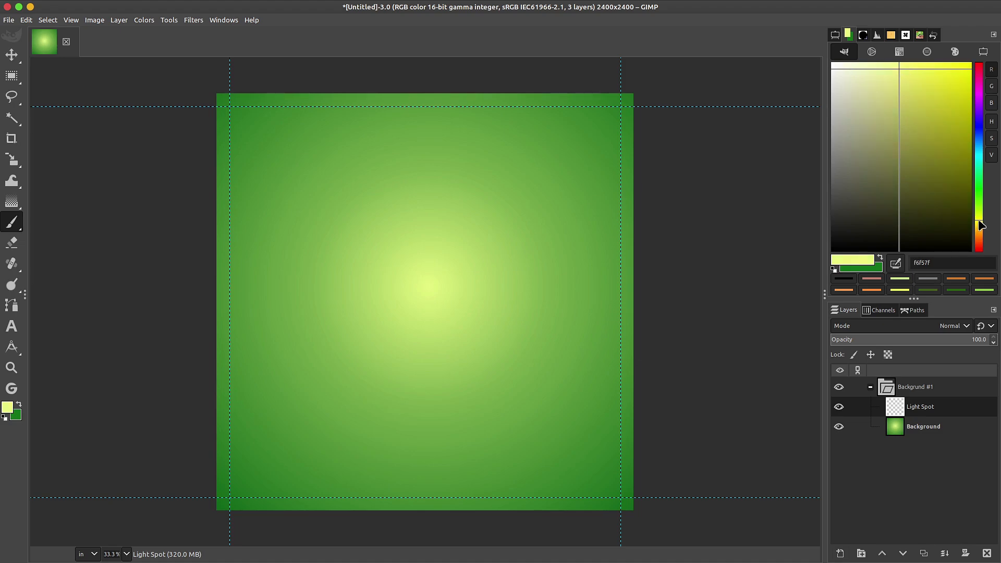
click(835, 35)
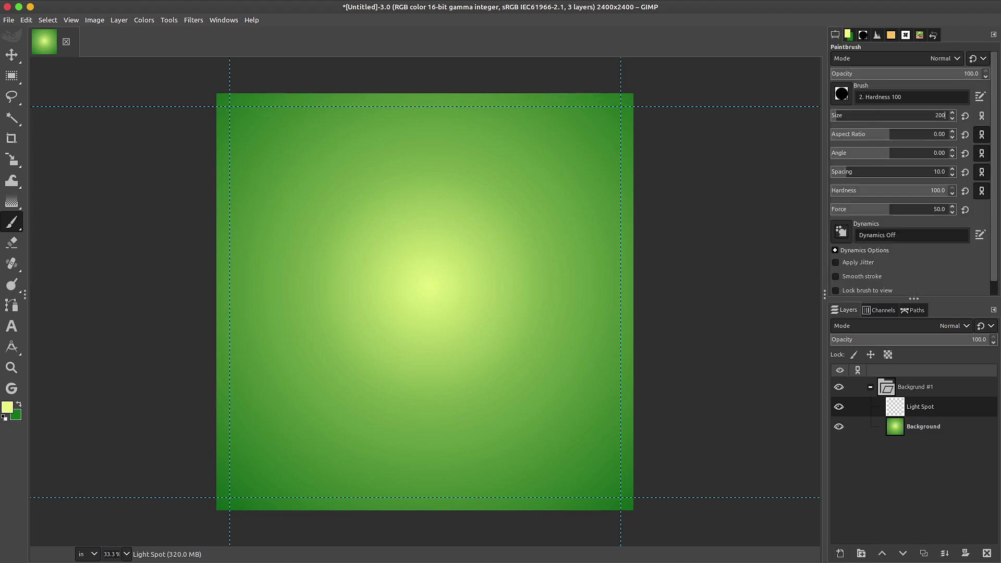
triple_click(912, 115)
text(2000)
key(Return)
click(842, 94)
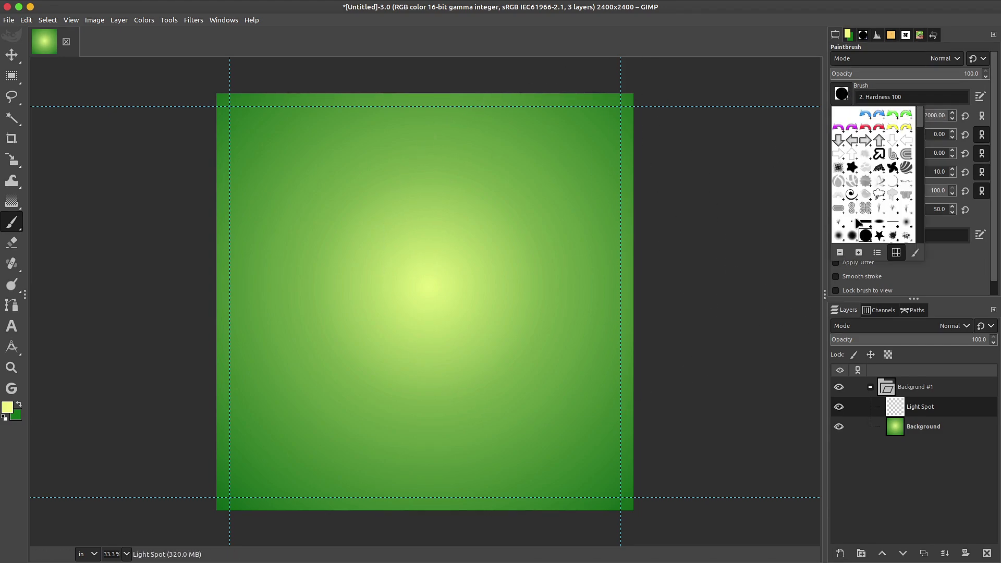
double_click(851, 238)
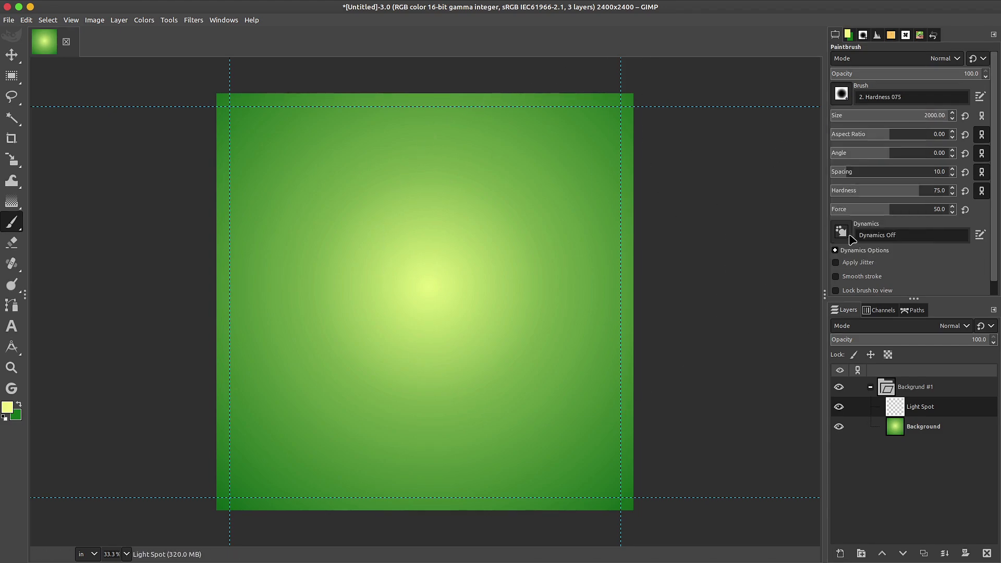
click(424, 291)
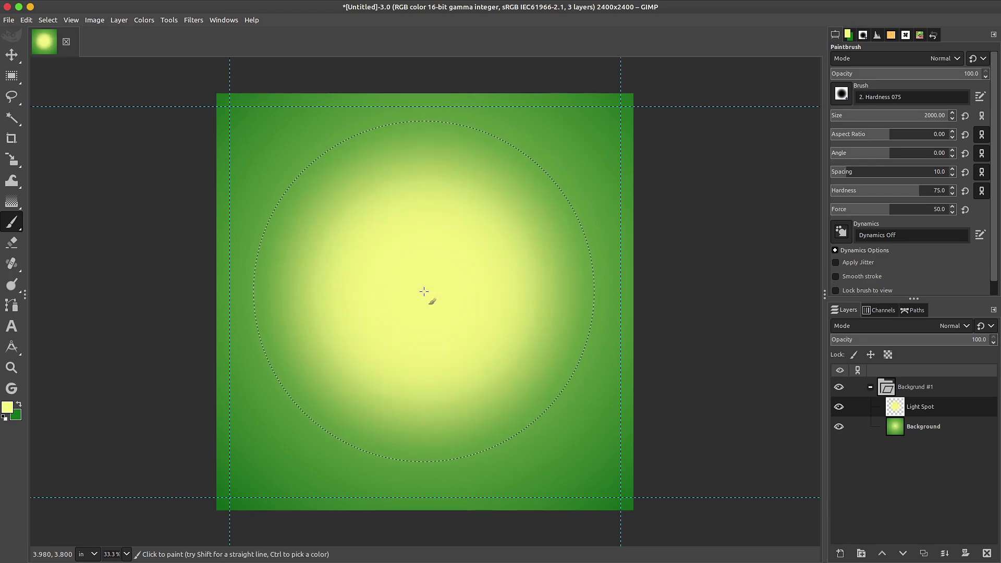
Step: Return the Paintbrush to the Hardness 100 brush with a size of 37
click(845, 117)
click(842, 94)
double_click(870, 237)
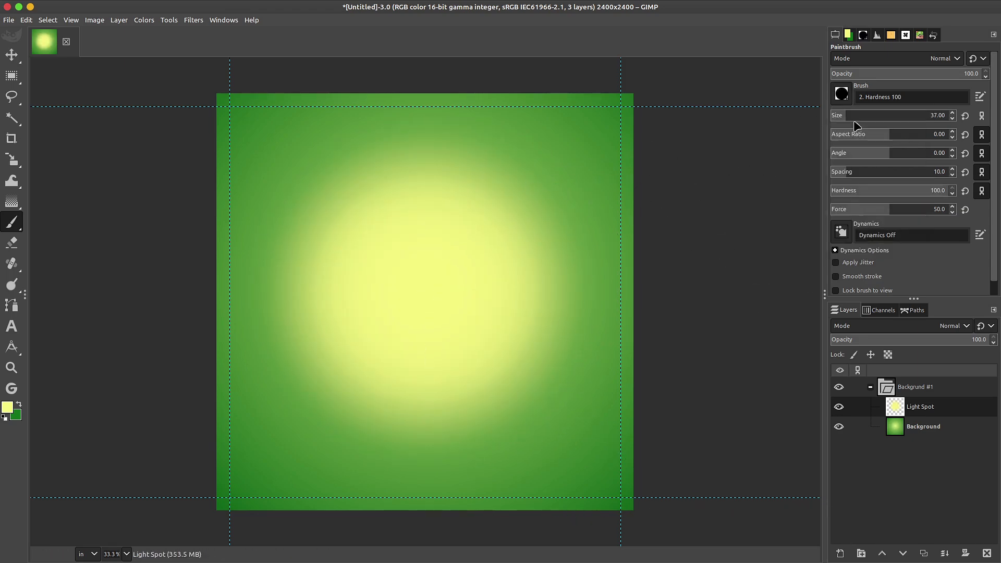
Step: Move the Light Spot layer toward the upper-left area of the canvas
key(m)
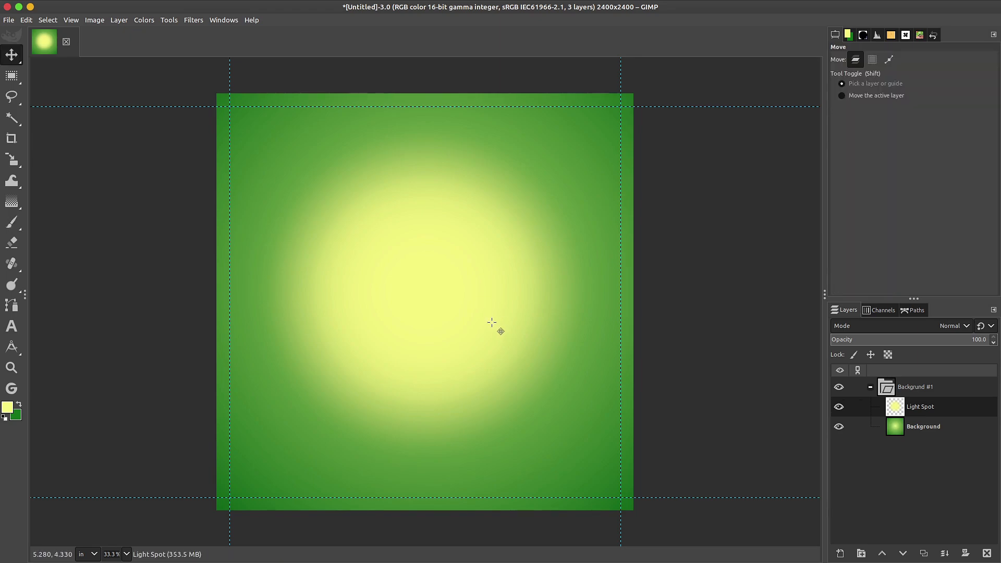
drag(492, 324, 410, 249)
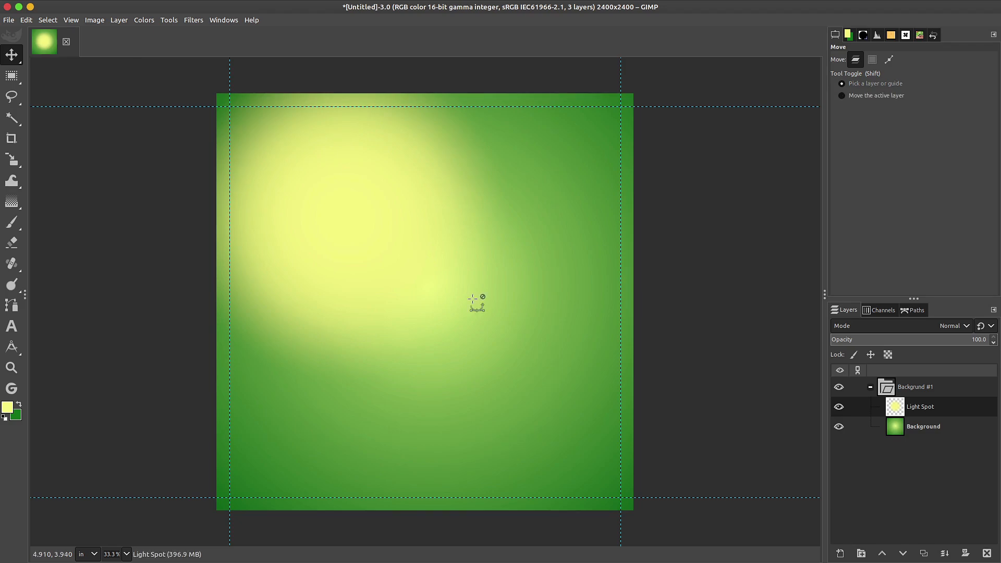
scroll(475, 300, down, 1)
scroll(472, 298, down, 1)
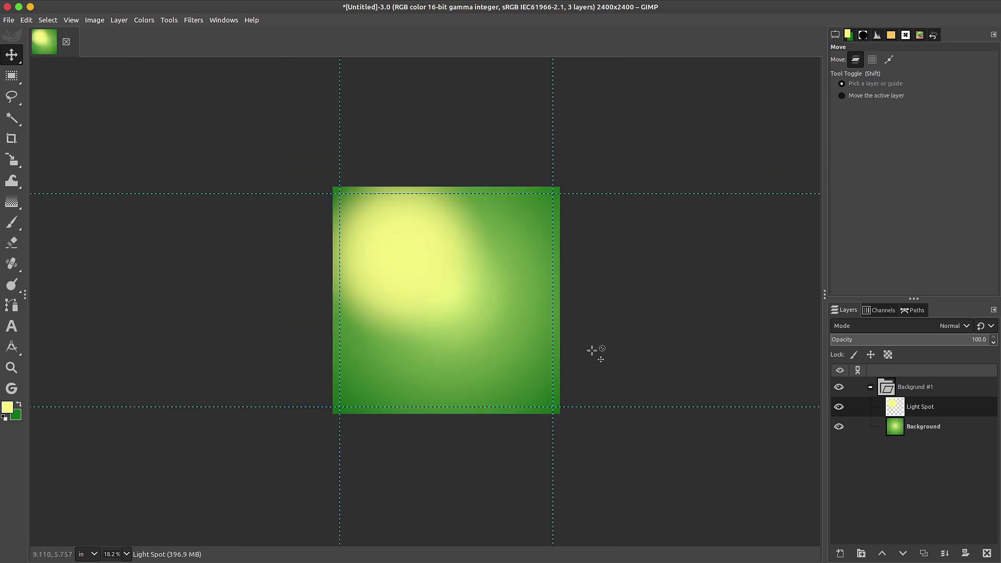
Step: Apply a strong Gaussian Blur to the Light Spot layer, with equal horizontal and vertical size
click(192, 21)
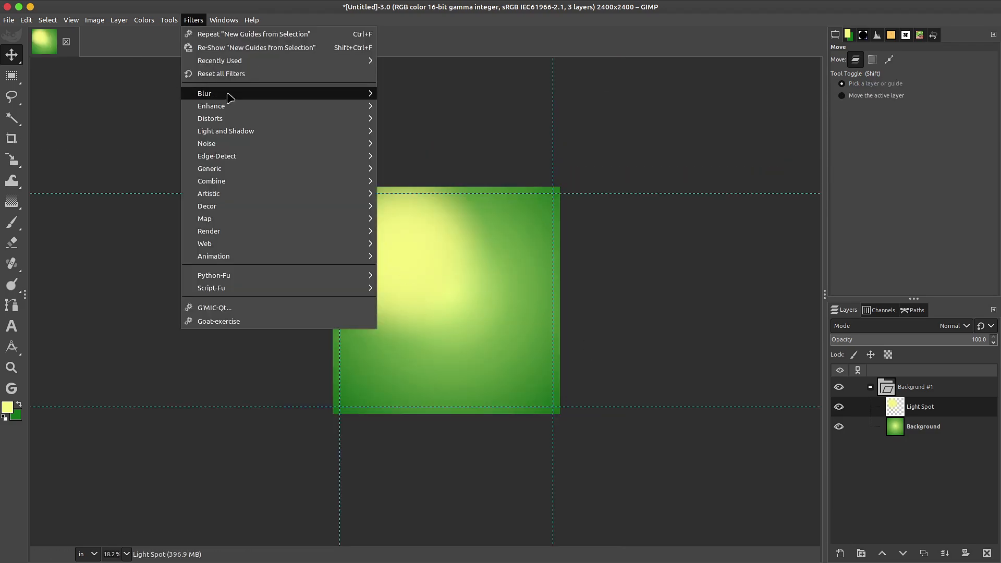
mouse_move(360, 94)
click(413, 105)
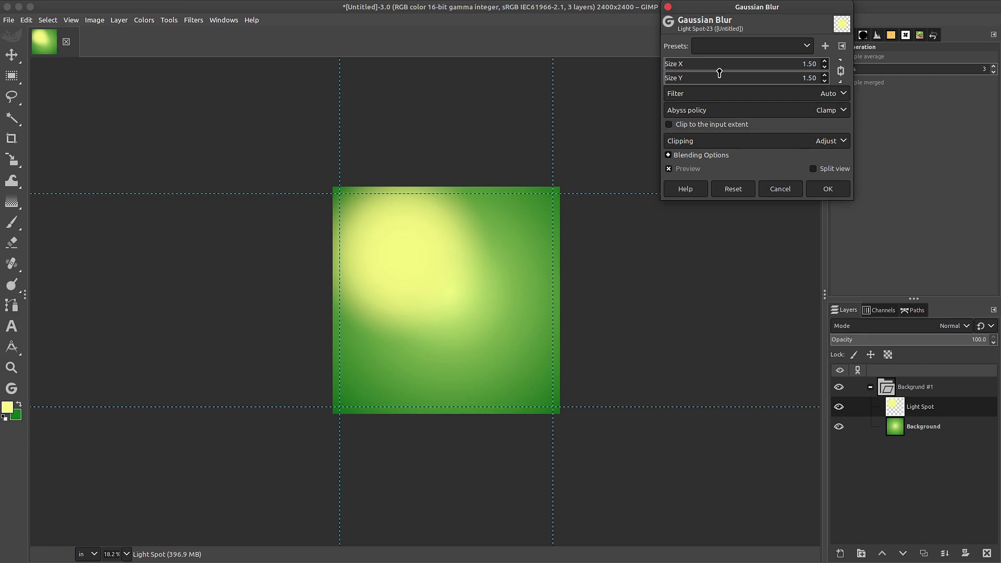
drag(720, 73, 932, 64)
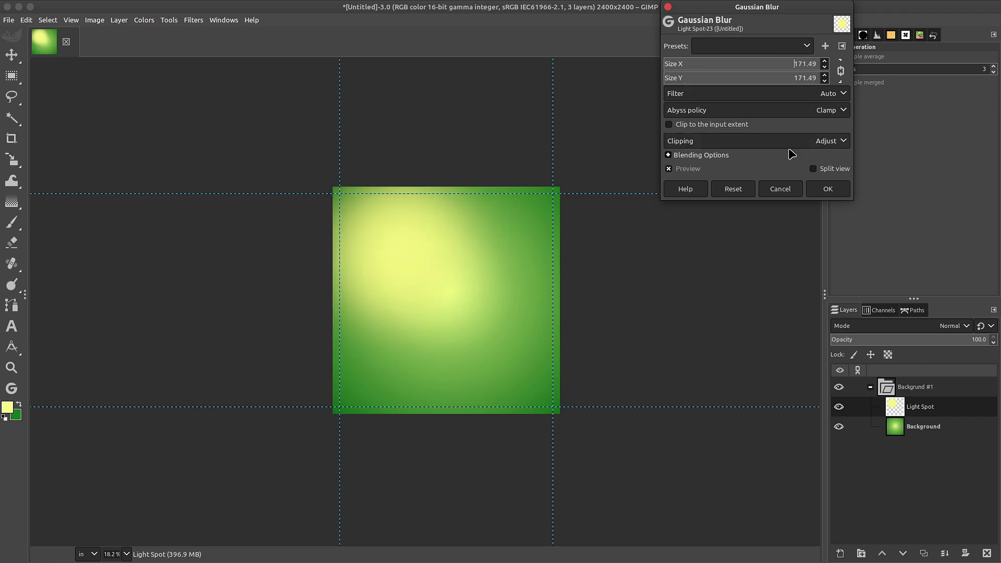
drag(787, 72, 998, 74)
click(828, 189)
Step: Set the Light Spot layer's blend mode to Overlay and move it further toward the canvas's upper-left corner
click(953, 326)
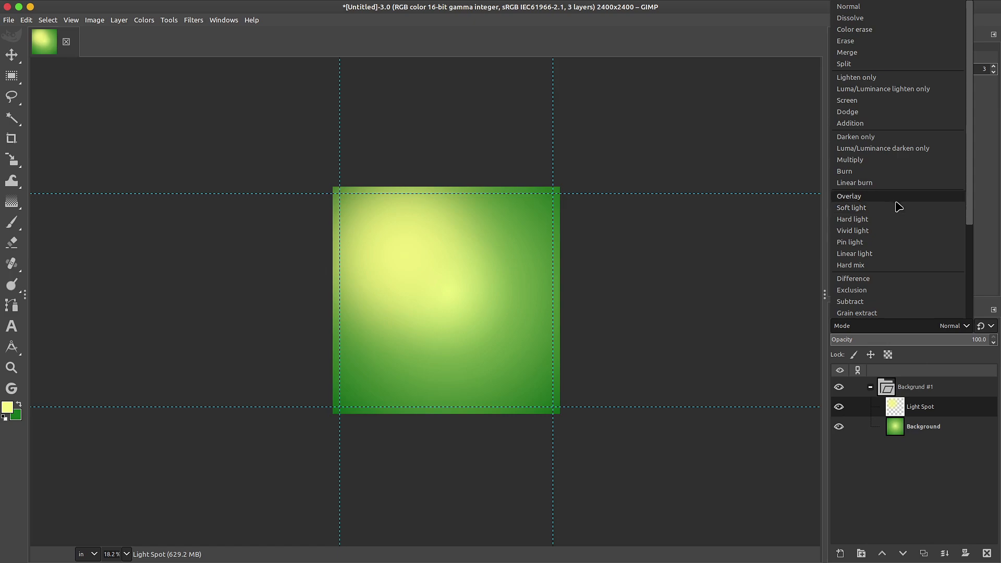
click(898, 206)
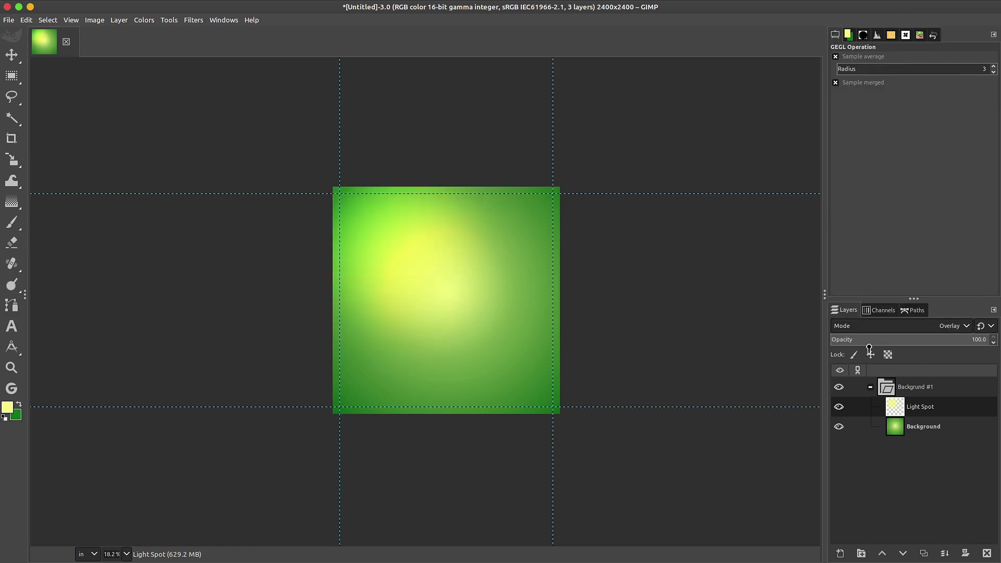
key(m)
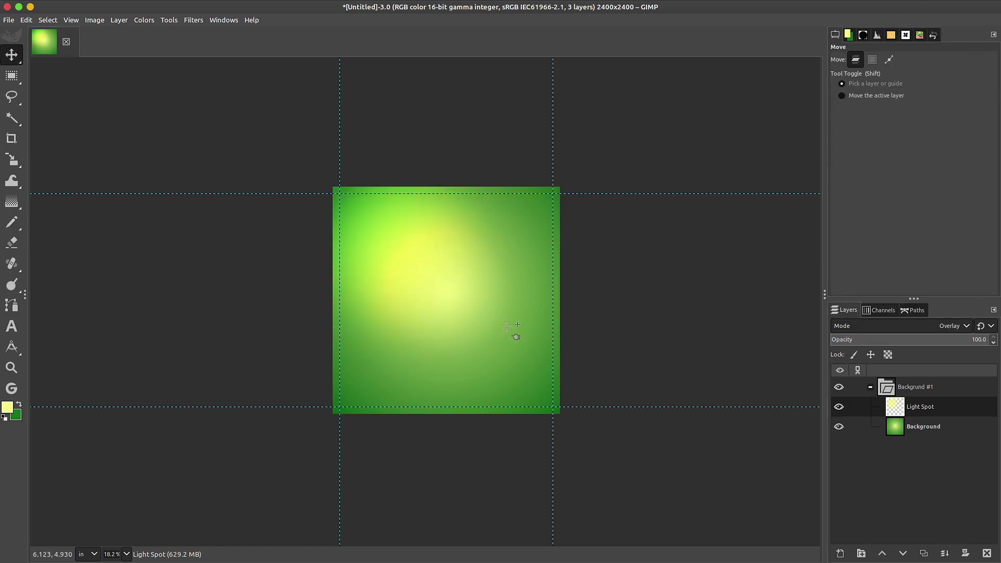
scroll(464, 299, up, 2)
drag(452, 274, 396, 214)
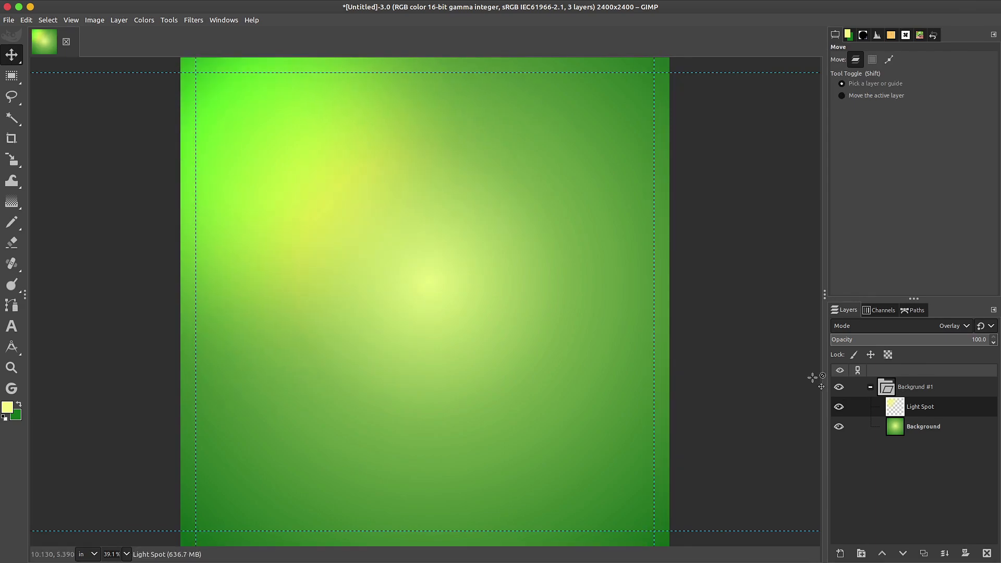
Step: Create a new transparent layer named "Shape #1" above Light Spot
click(840, 553)
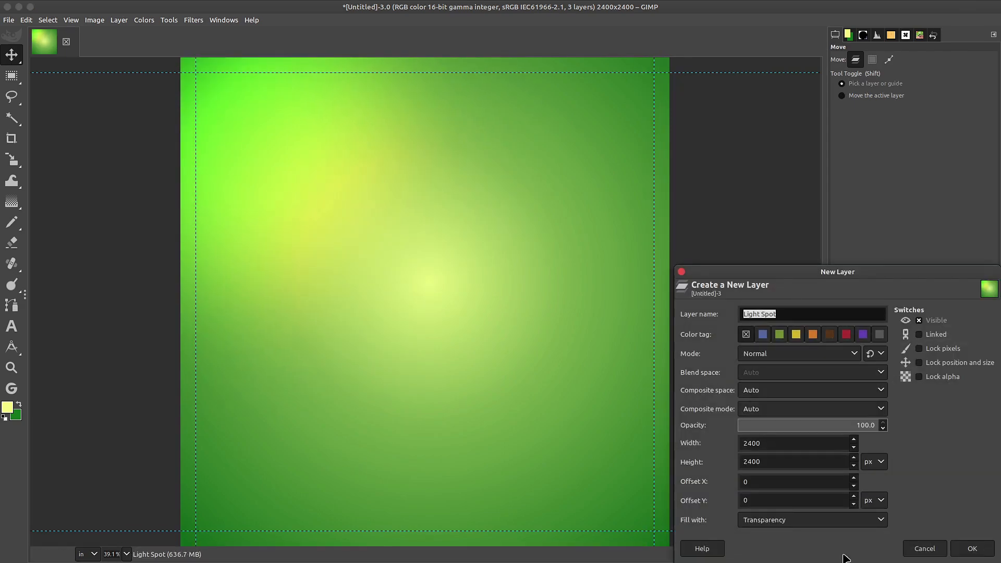
text(Shape #1)
click(972, 548)
Step: Draw a closed path with an arched upper edge across the lower part of the canvas and convert it to a selection
key(b)
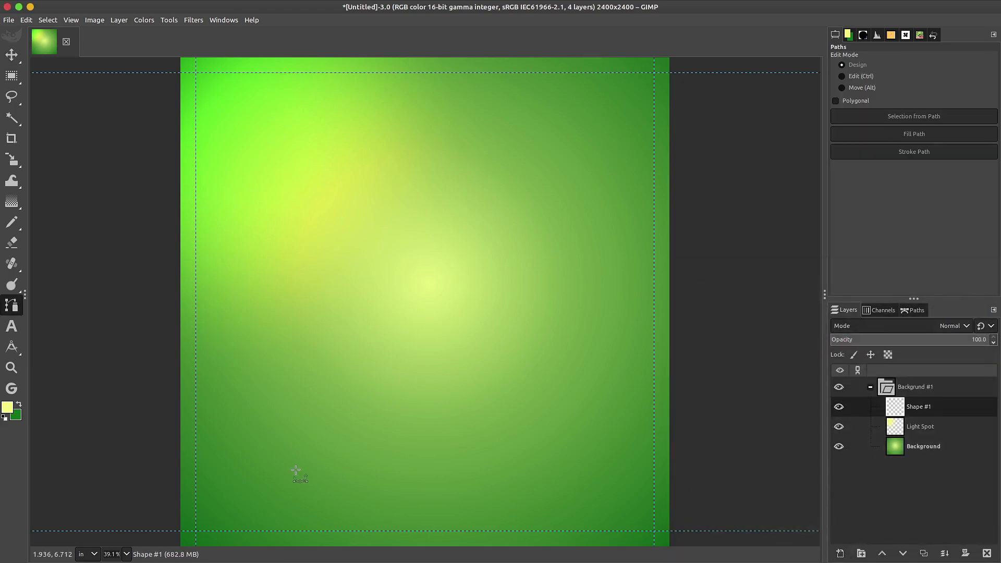
ctrl+scroll(211, 471, down, 1)
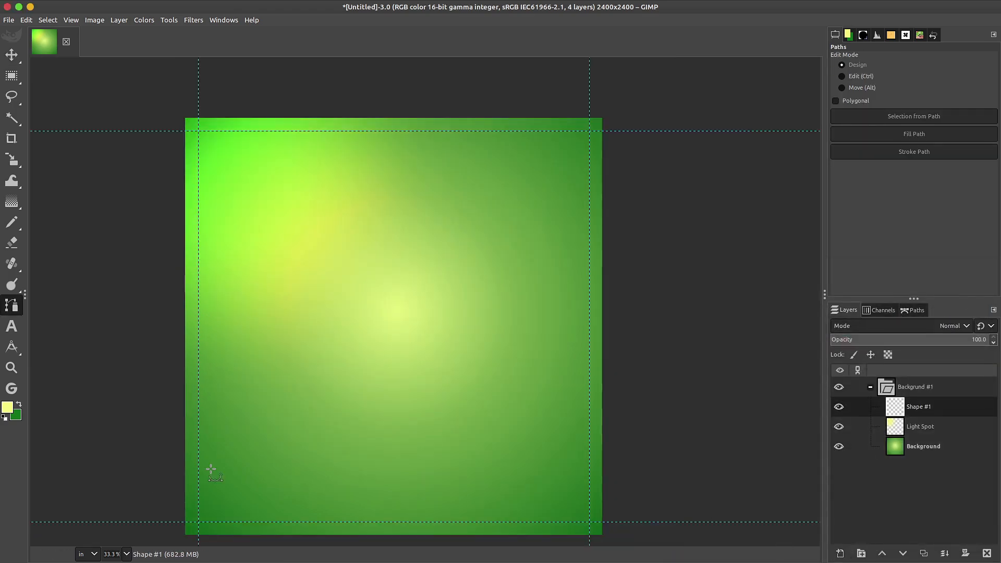
click(152, 461)
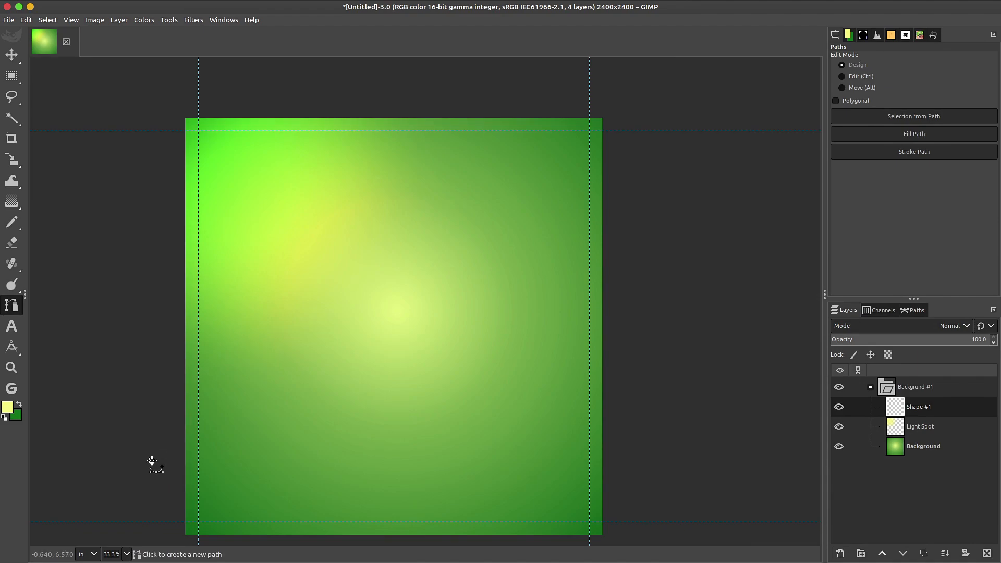
drag(638, 365, 929, 448)
drag(622, 541, 172, 539)
drag(637, 364, 357, 276)
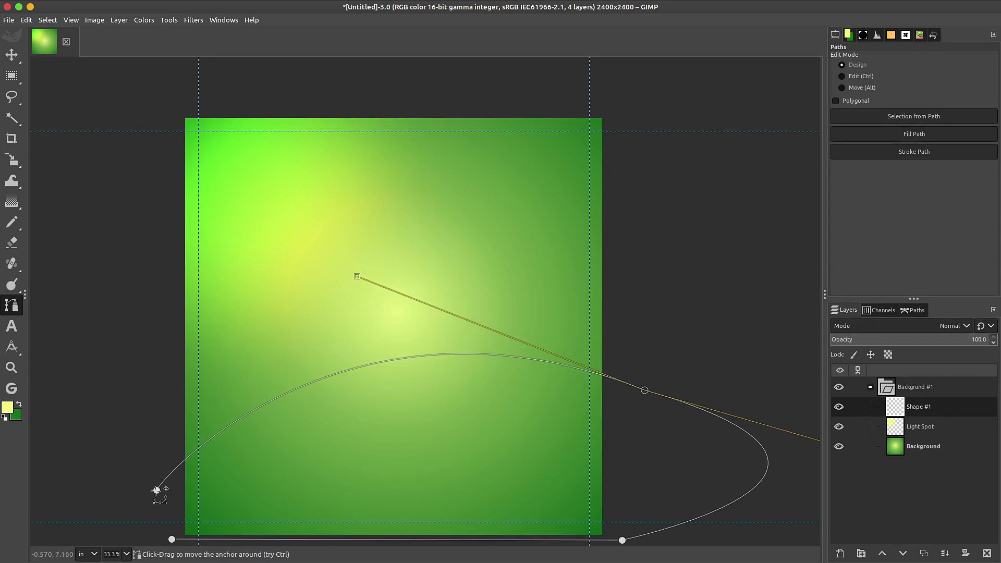
click(156, 490)
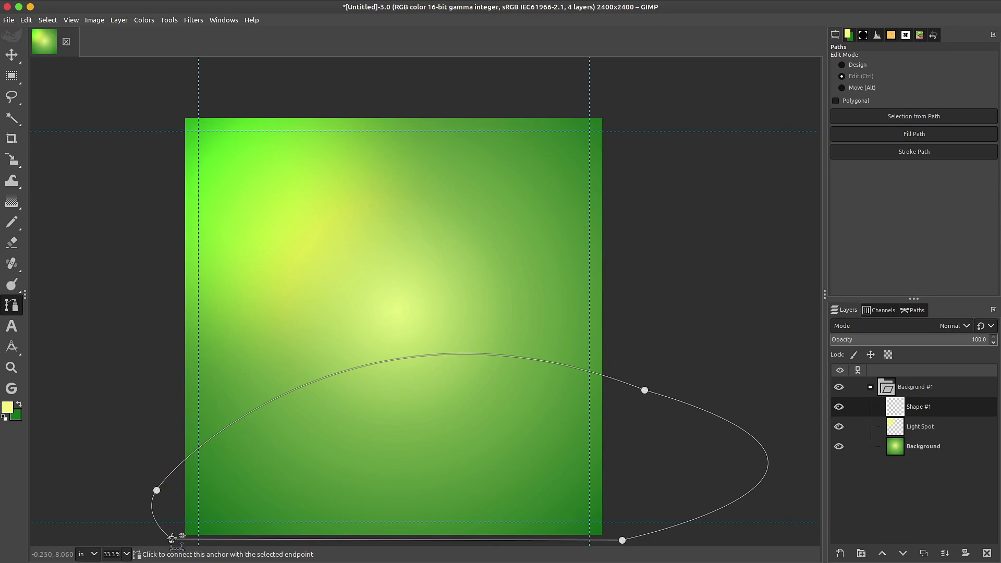
key(Return)
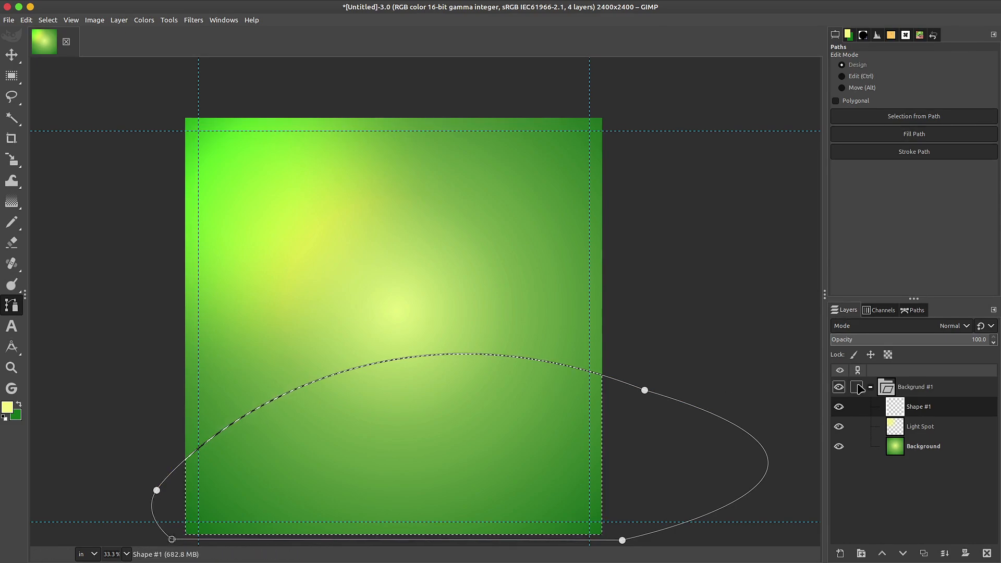
Step: Set the foreground to a muted salmon, about c8907a, and fill the curved selection on the Shape #1 layer
click(849, 34)
drag(982, 239, 982, 244)
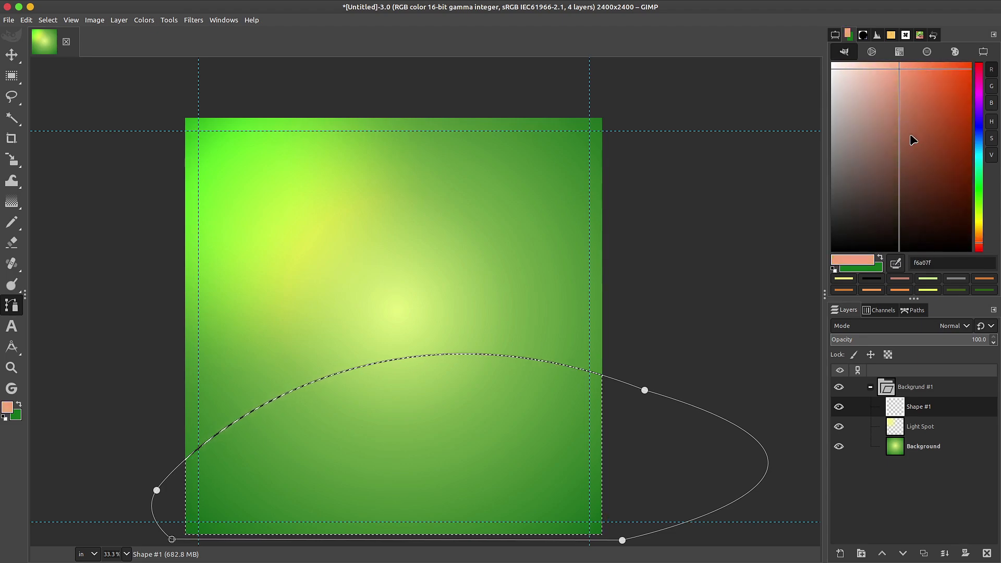
drag(903, 140, 889, 109)
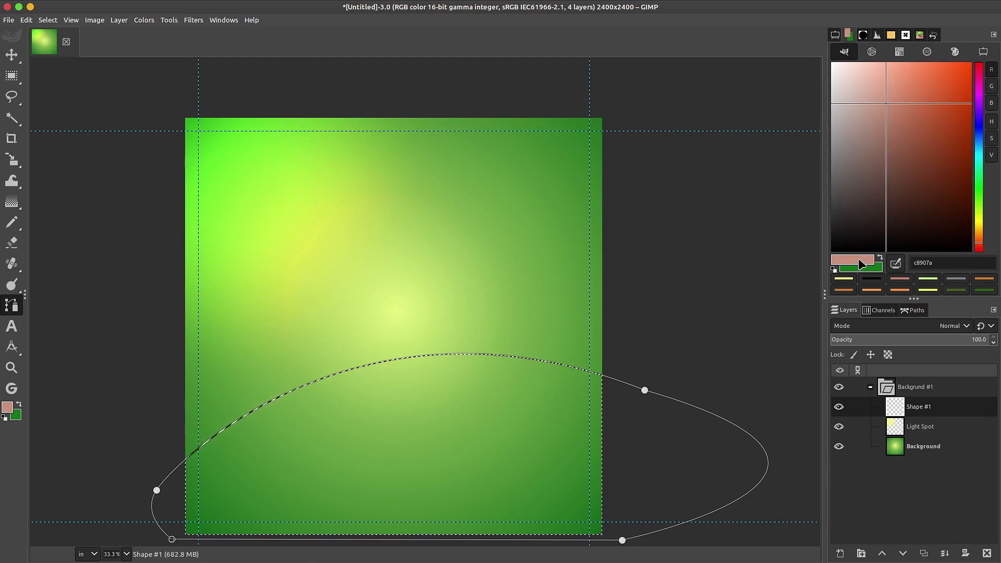
drag(863, 263, 517, 454)
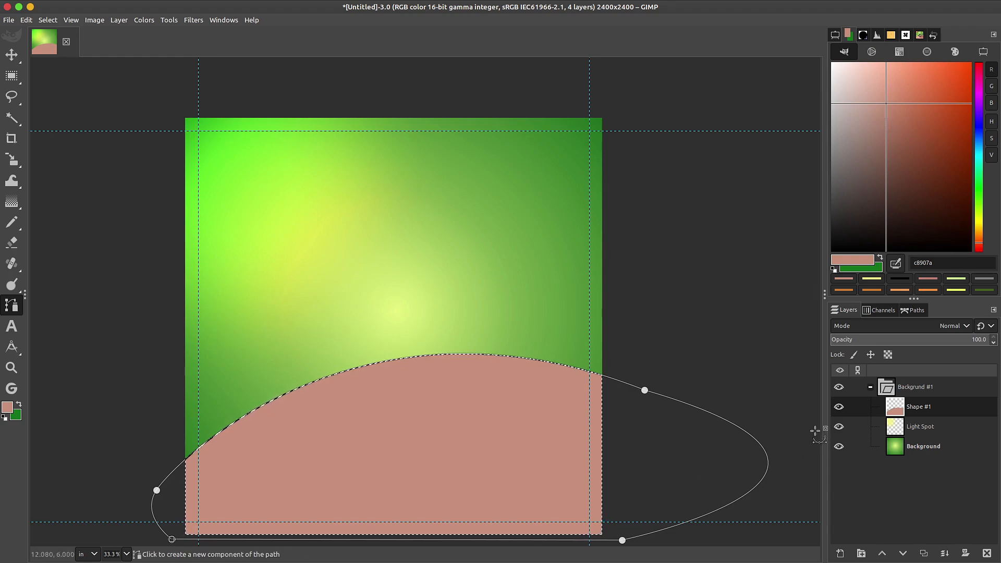
Step: Shift only the curved selection outline straight down about 0.17 in over the salmon shape and invert the selection
key(m)
click(834, 35)
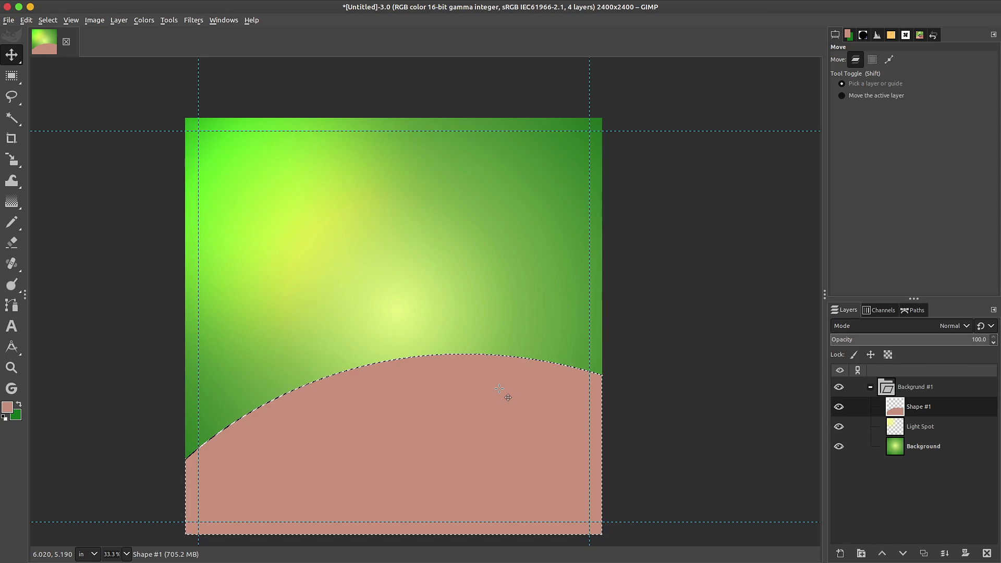
drag(499, 388, 499, 398)
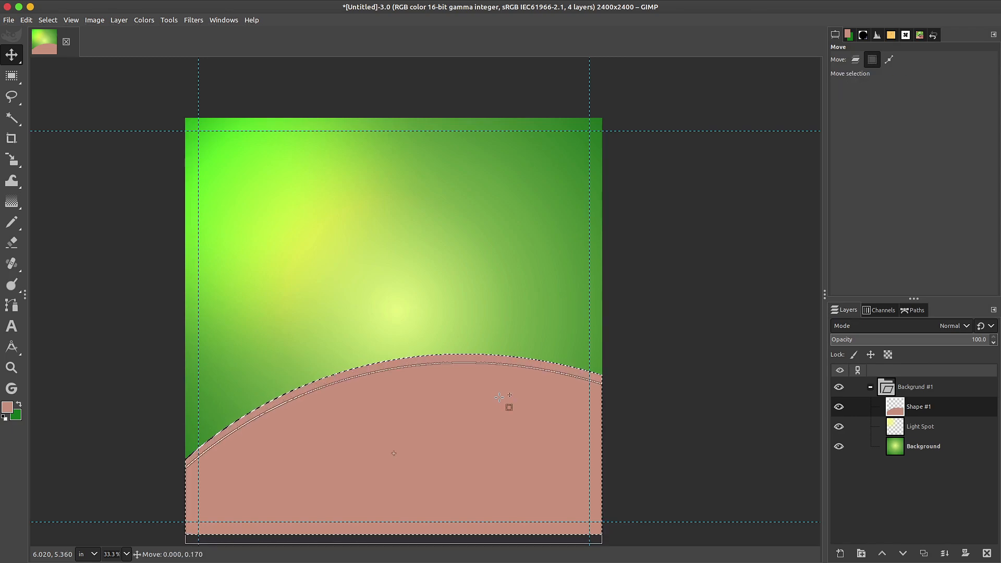
drag(498, 397, 502, 402)
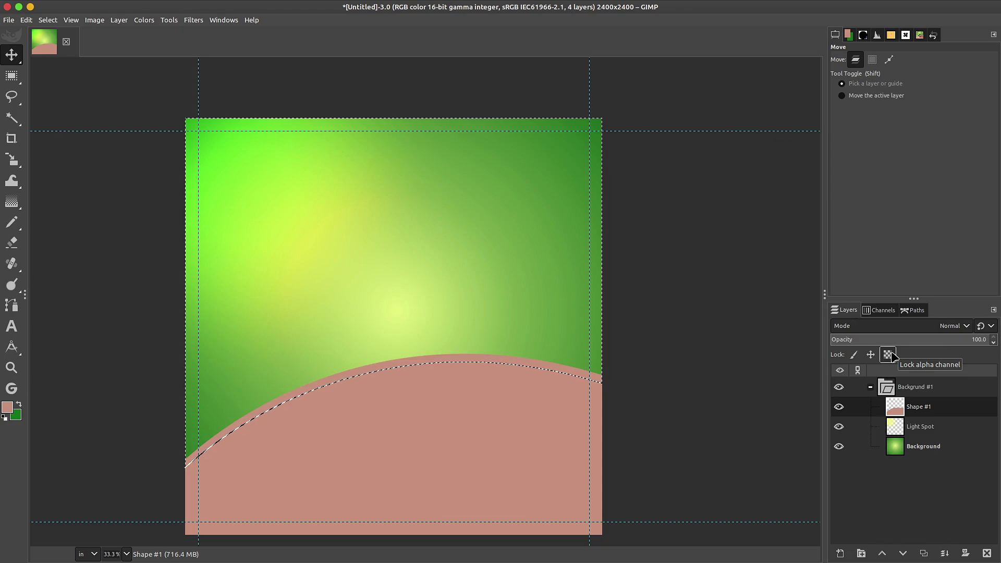
Step: Fill the thin band along the Shape #1 arch with darker salmon b17963 under alpha lock, and clear the selection and lock
click(889, 355)
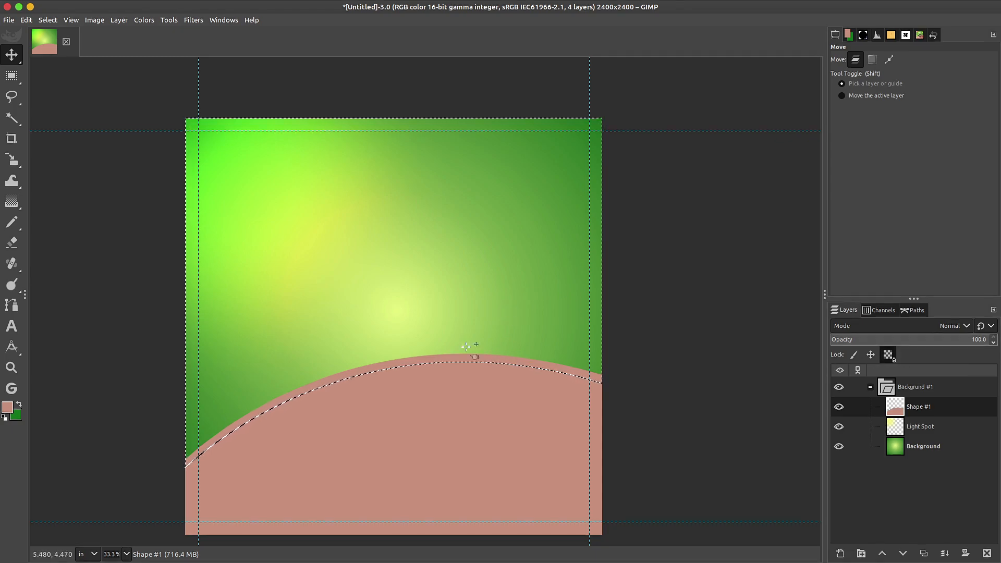
click(849, 35)
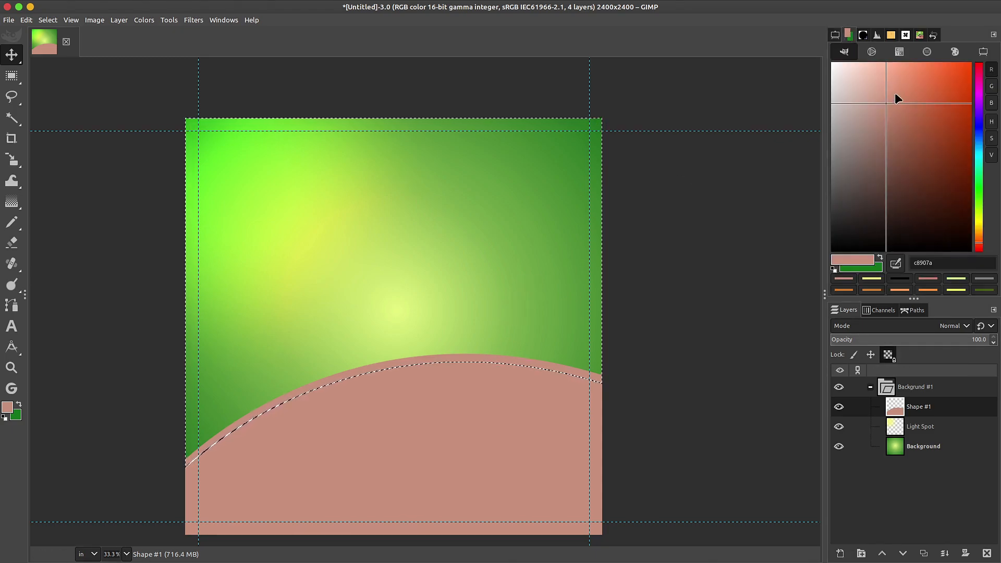
drag(886, 105, 893, 121)
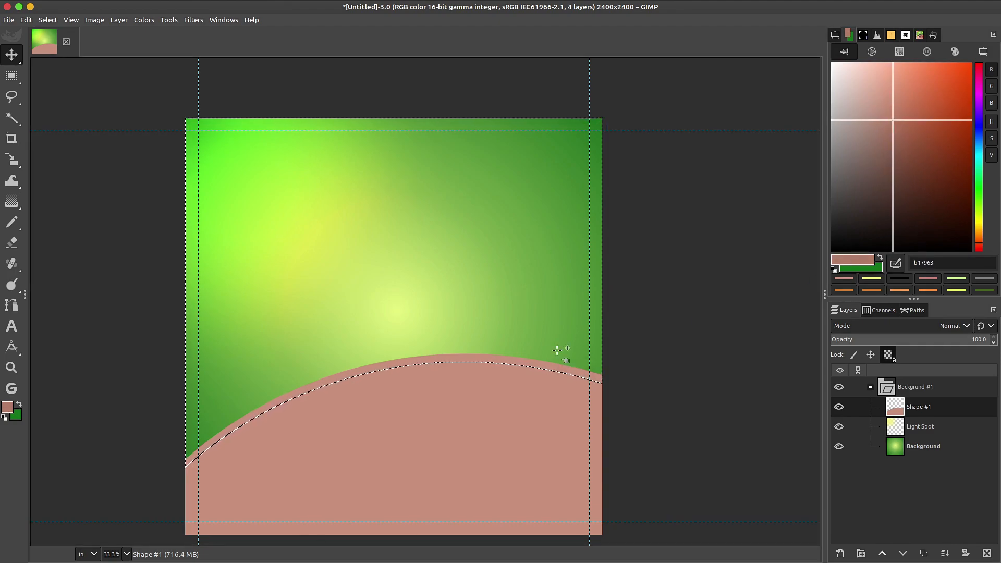
key(ctrl+comma)
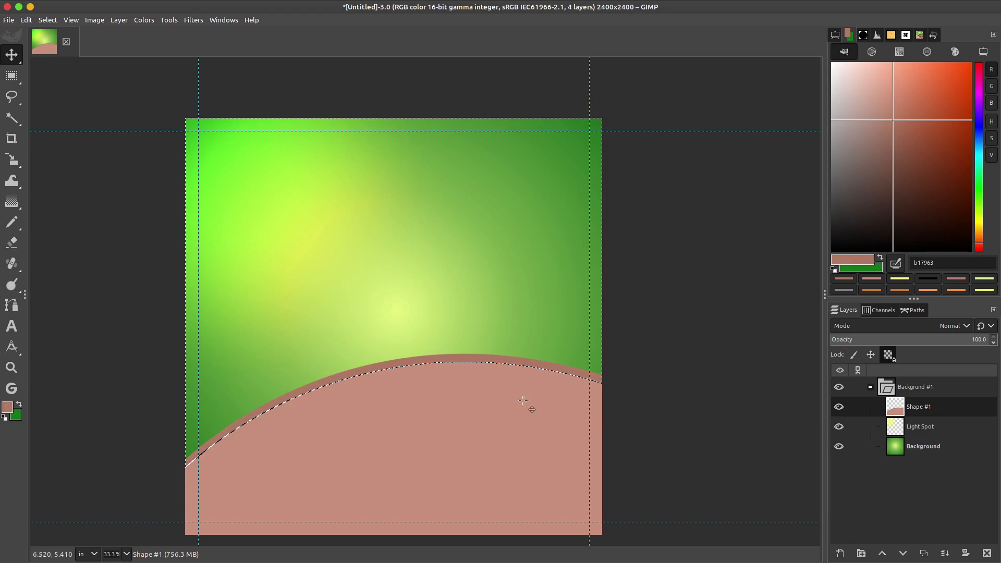
key(shift+ctrl+a)
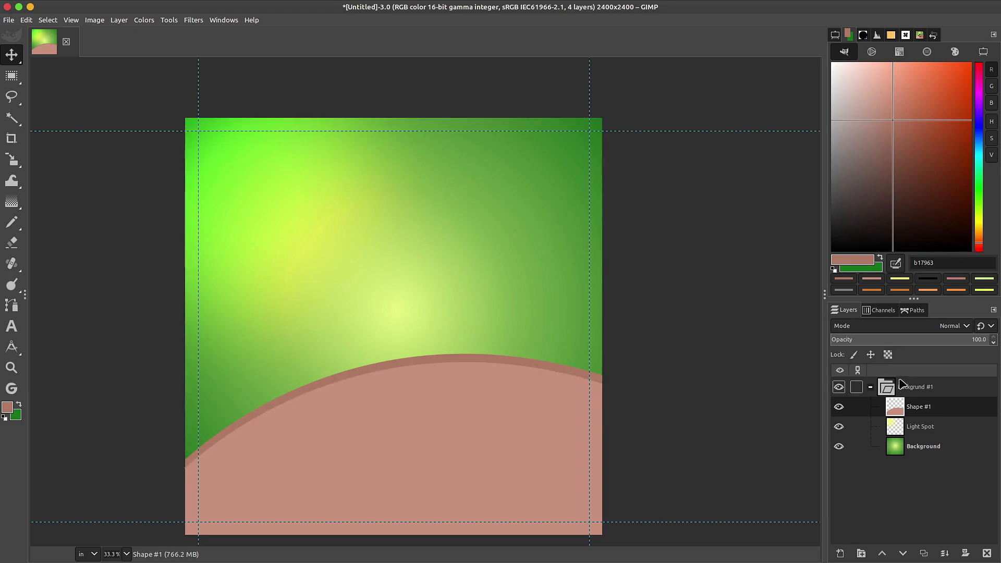
Step: Create a transparent layer named "Noise #1" above Shape #1 and fill it with gray 808080
click(841, 554)
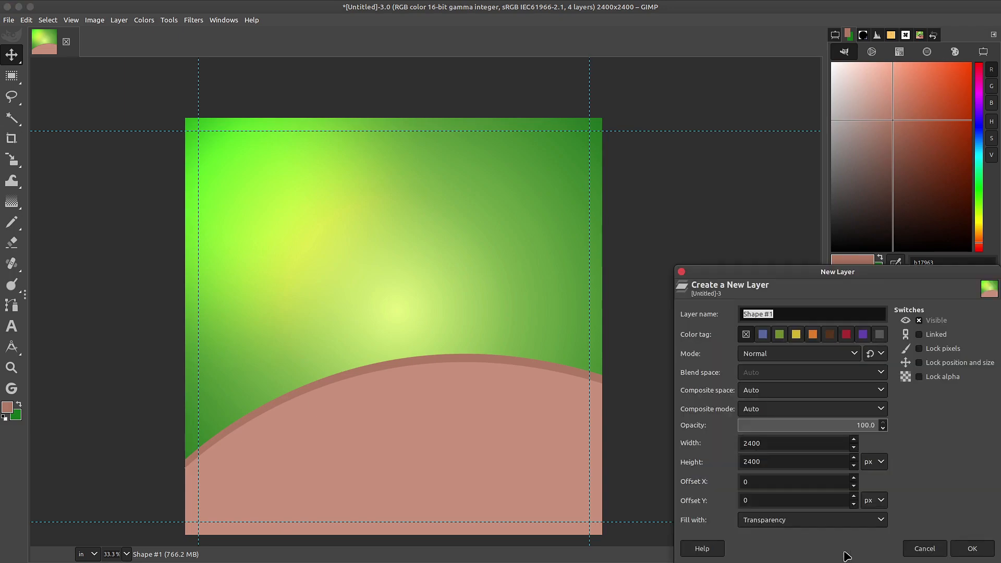
text(Noise #1)
key(Return)
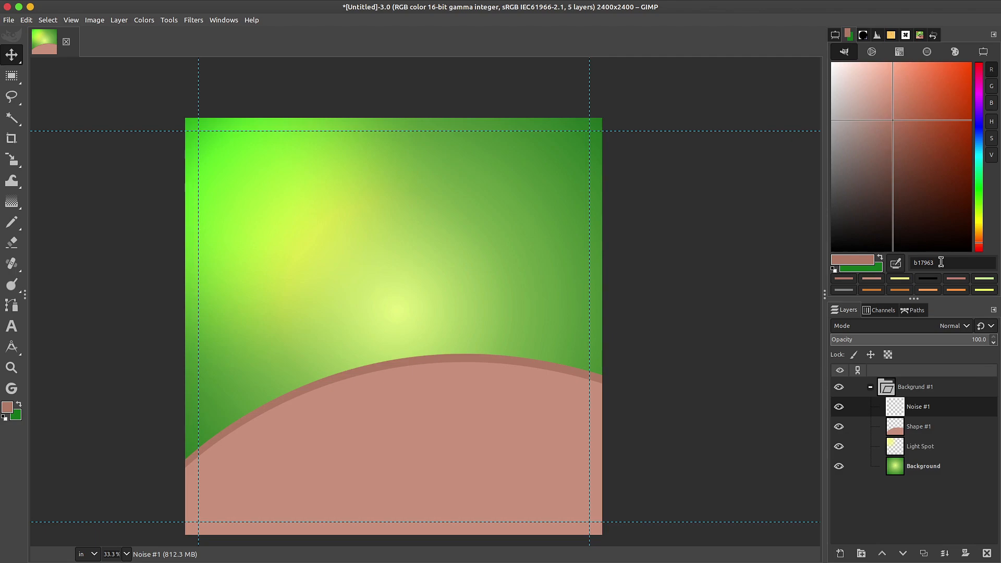
triple_click(941, 262)
text(808080)
key(Return)
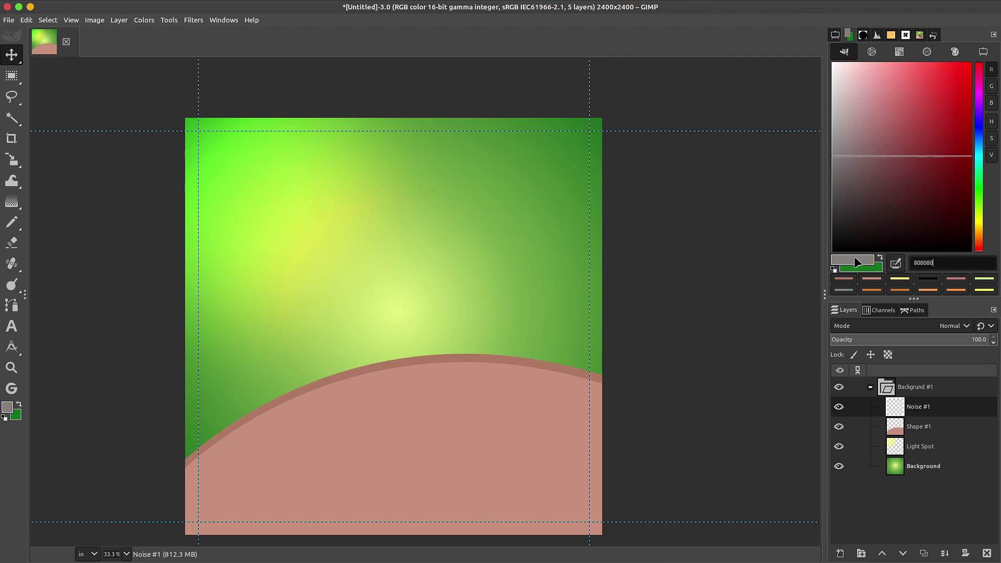
drag(858, 262, 548, 257)
Step: Apply HSV Noise to the Noise #1 layer with Dulling 2, Value 0.159 and a new random seed
click(194, 20)
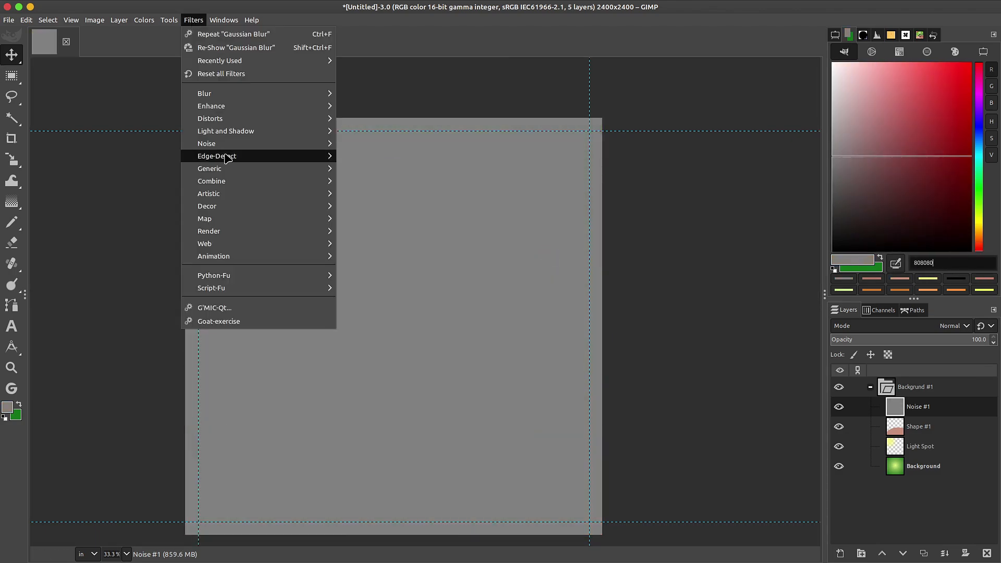
mouse_move(237, 143)
click(363, 157)
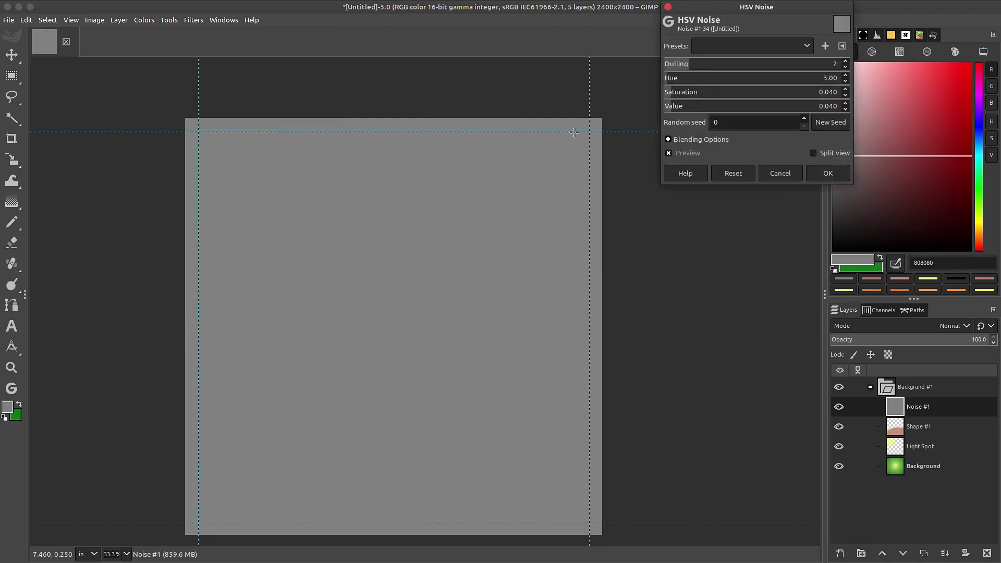
click(687, 106)
drag(695, 70, 705, 68)
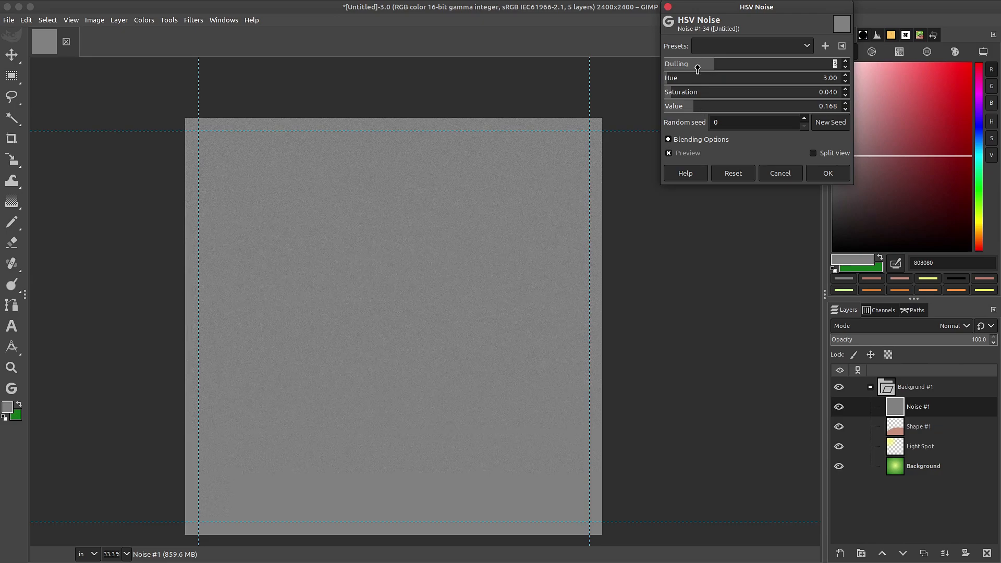
drag(698, 68, 686, 72)
click(701, 109)
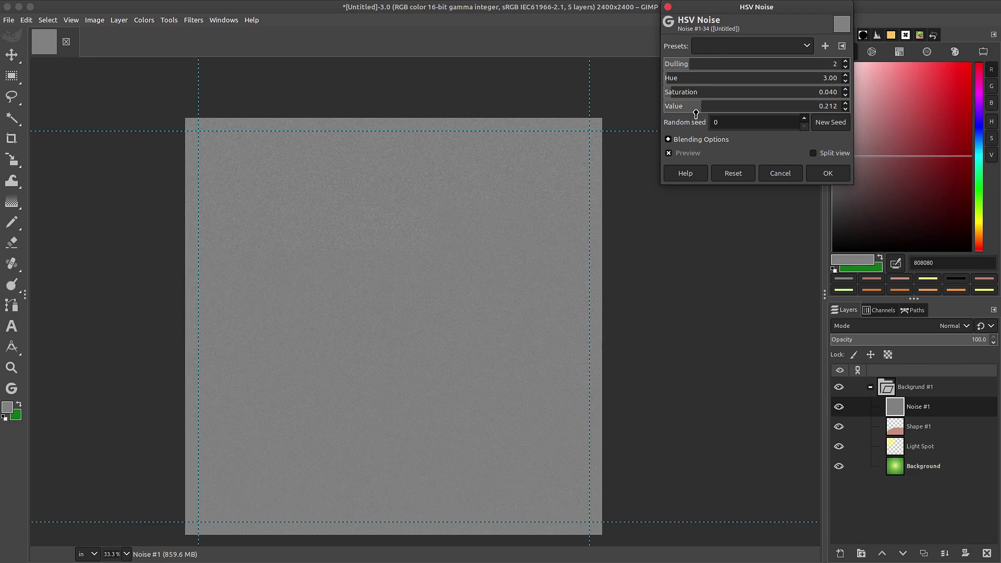
click(692, 111)
click(830, 121)
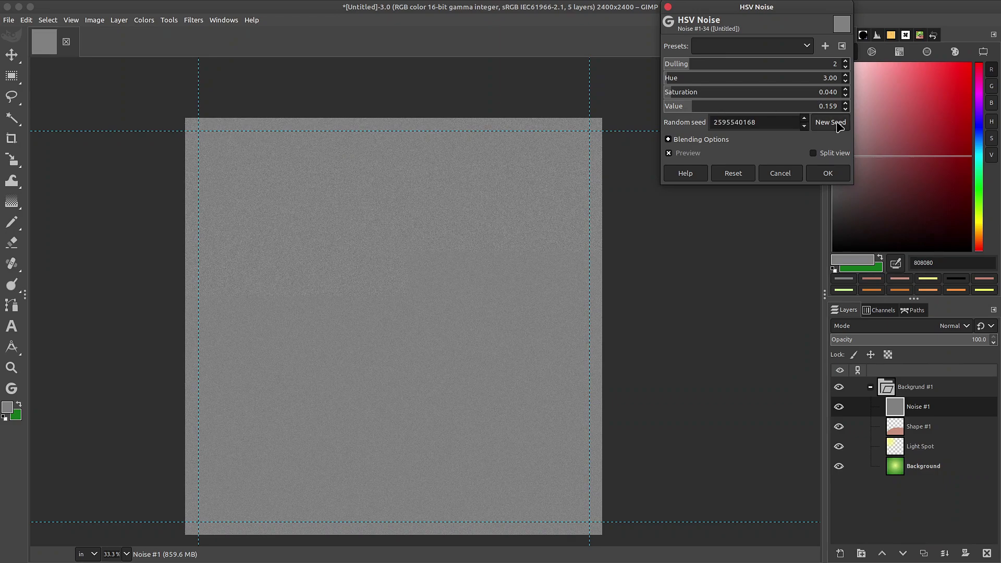
click(844, 176)
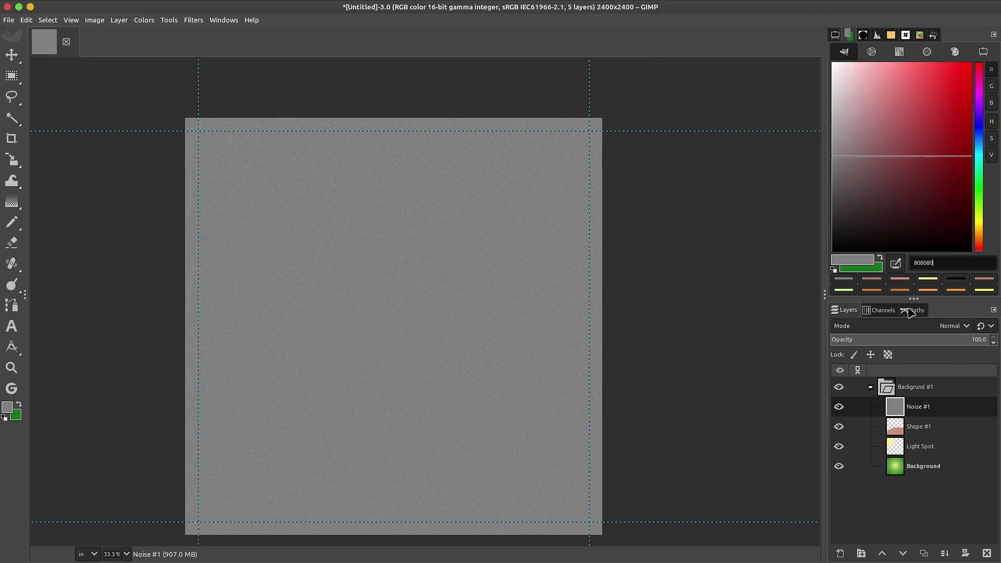
Step: Set the Noise #1 layer's blend mode to Soft light and the Light Spot layer's opacity to 70
click(937, 332)
click(891, 207)
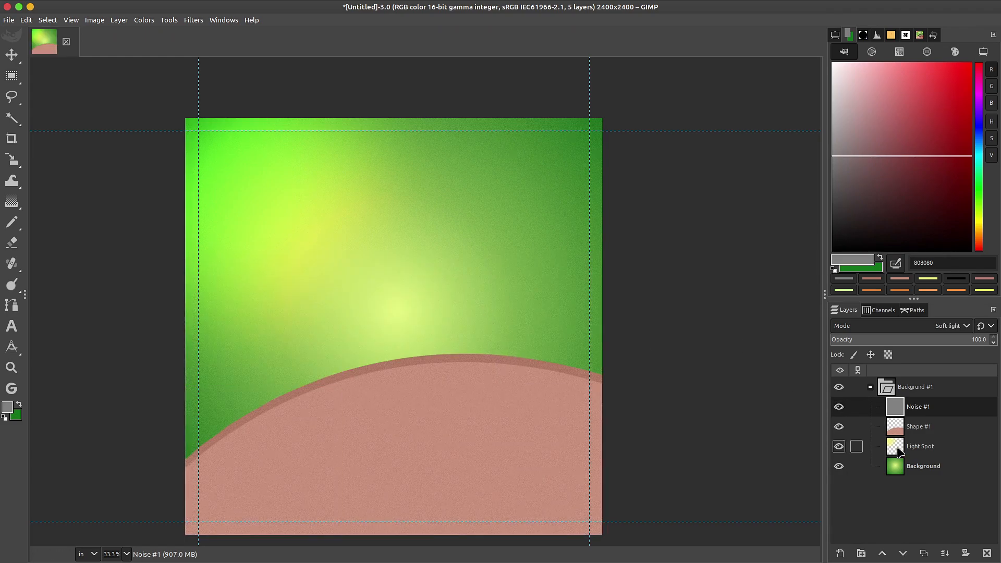
click(856, 446)
text(70)
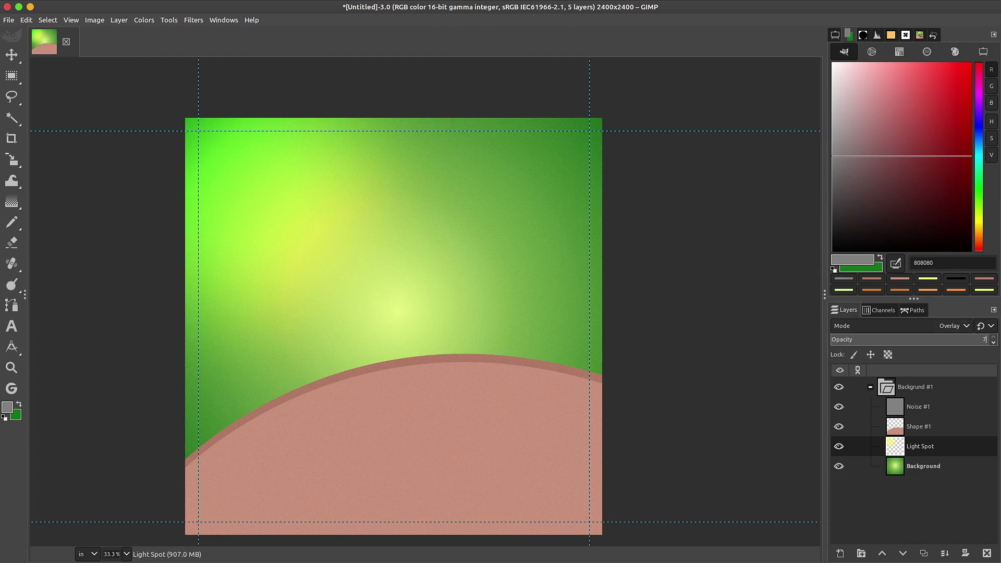
key(Return)
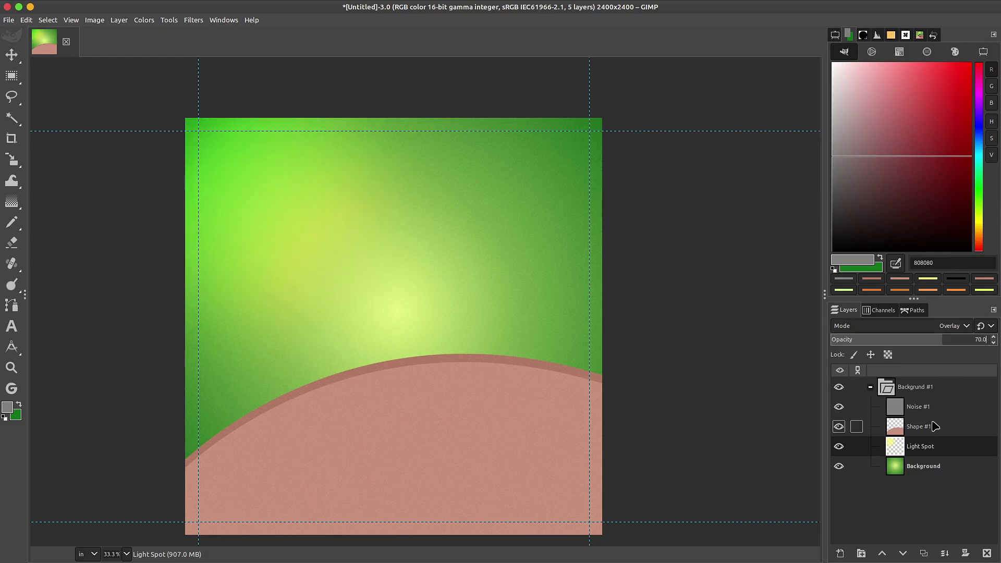
Step: Collapse the background group and create a layer group named "Bowl" outside and above it
click(870, 387)
click(908, 387)
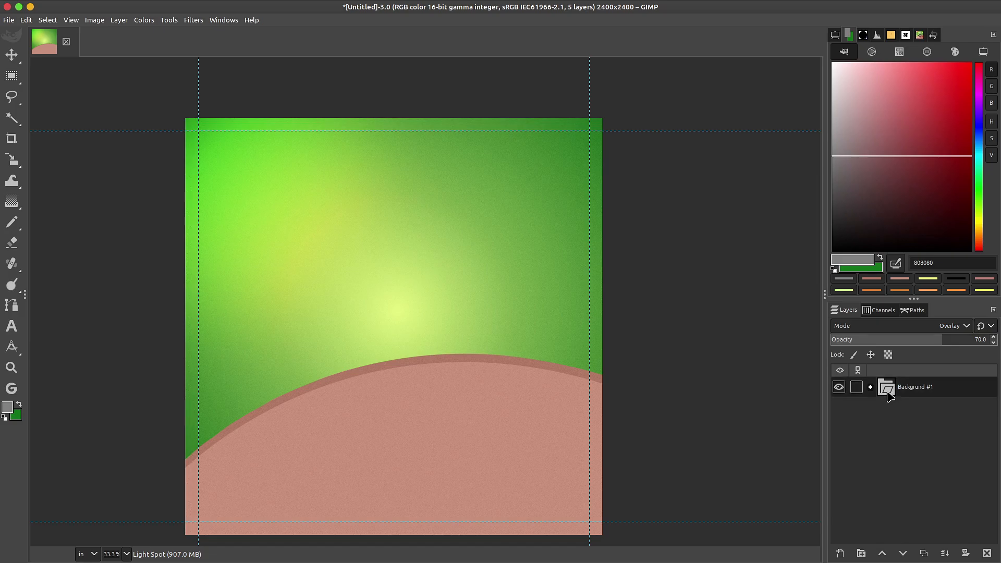
click(861, 553)
drag(897, 409, 891, 382)
click(870, 408)
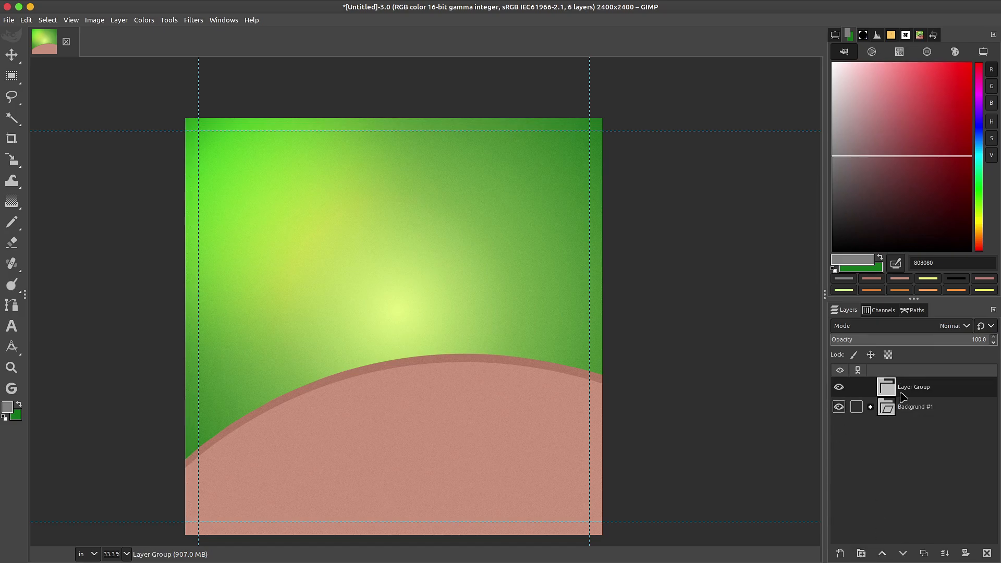
double_click(912, 387)
text(Bowl)
key(Return)
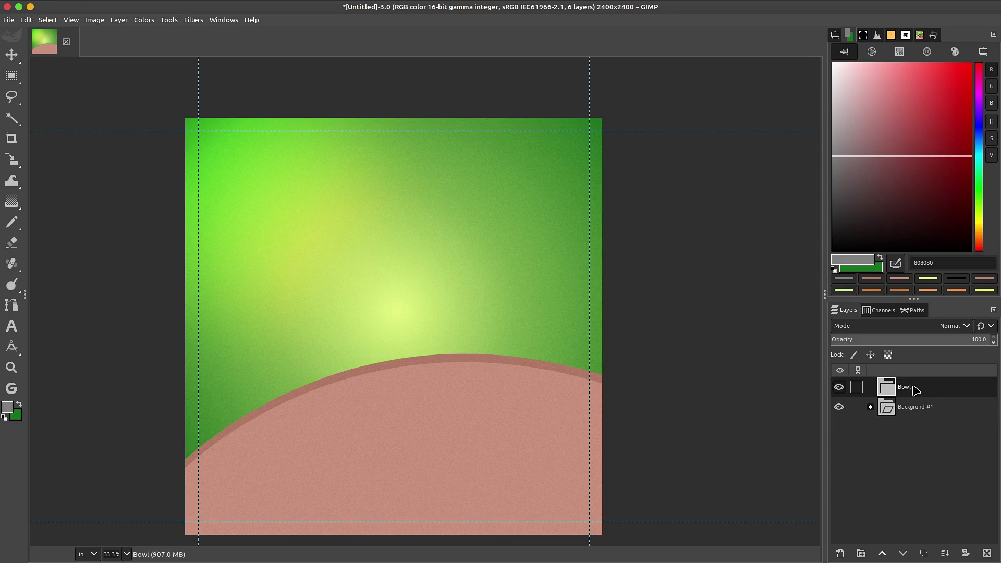
Step: Create a layer group named "Fruits" and place it above the Bowl group at the same level
click(861, 553)
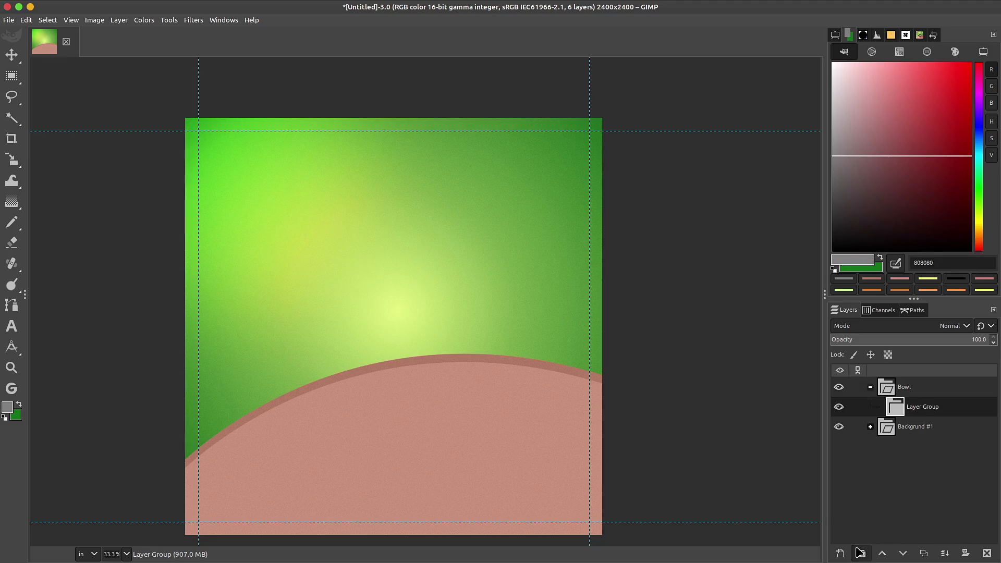
double_click(915, 406)
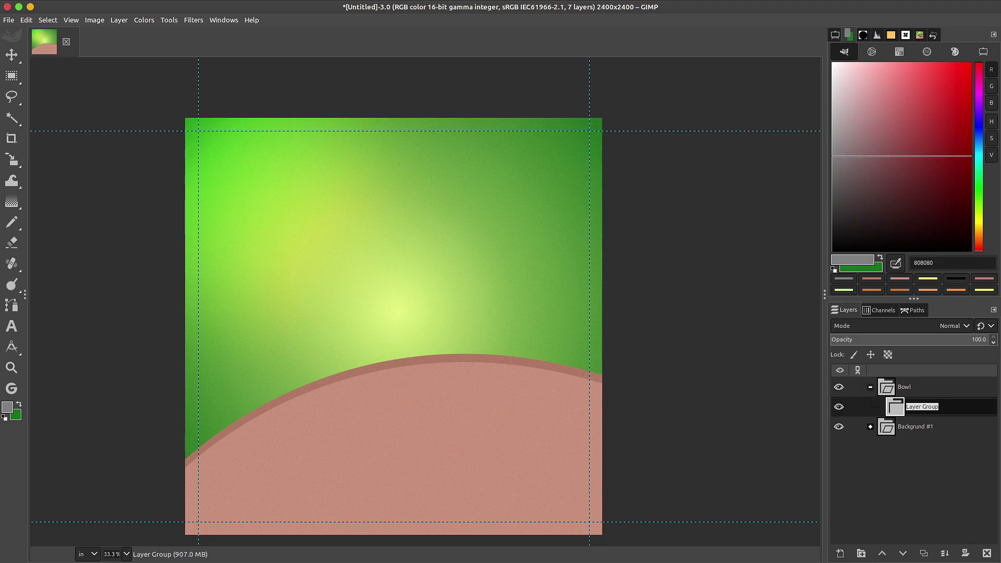
text(Fruits)
key(Return)
drag(903, 409, 912, 388)
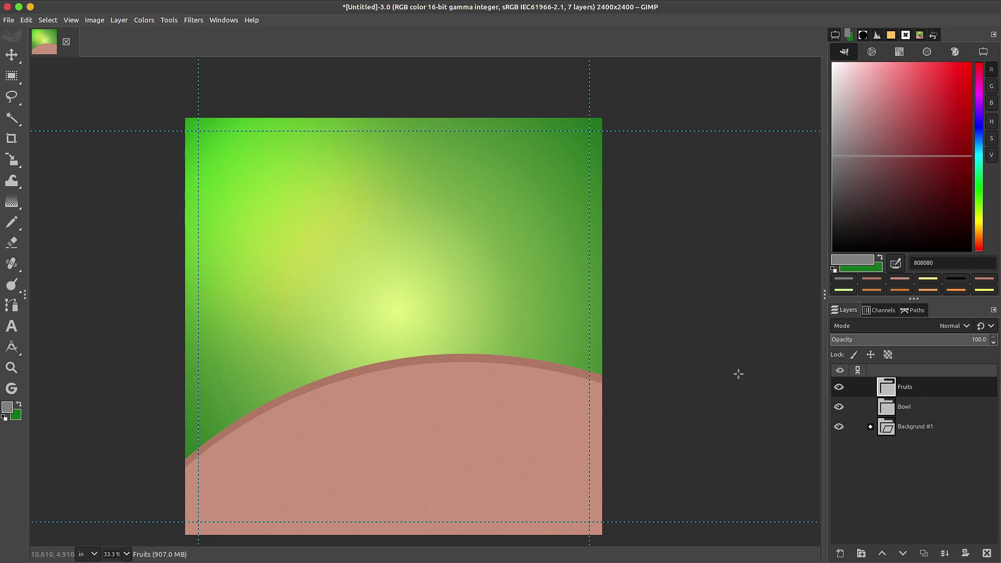
Step: Import the bananas, berry, two blueberry, bowl, kiwi and melon images from the images_pixabay folder into the Fruits group
drag(442, 225, 875, 387)
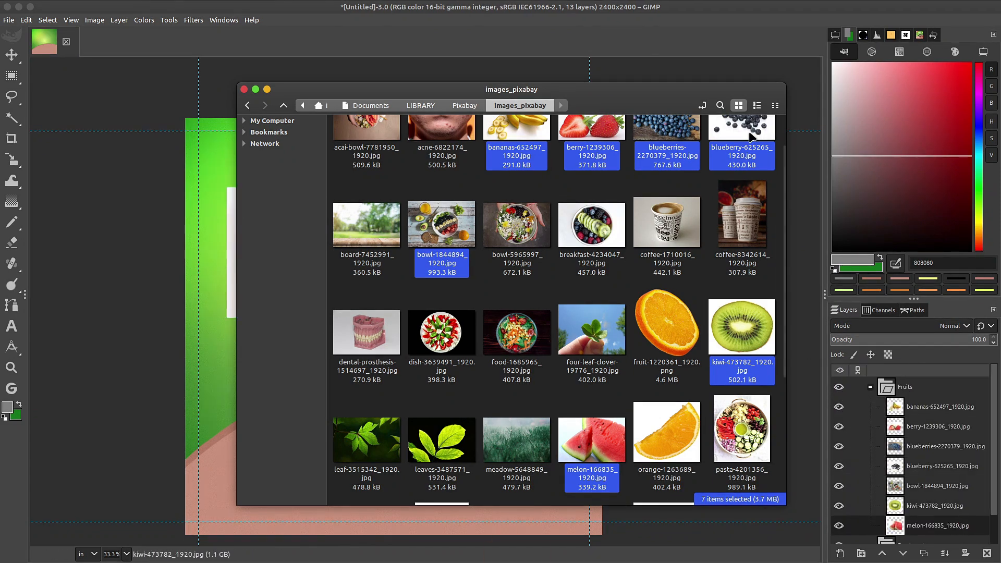
click(724, 8)
scroll(915, 469, down, 2)
scroll(917, 472, up, 2)
Step: Move the bowl-1844894_1920.jpg layer into the Bowl group, then collapse and hide the Fruits group
shift+click(841, 479)
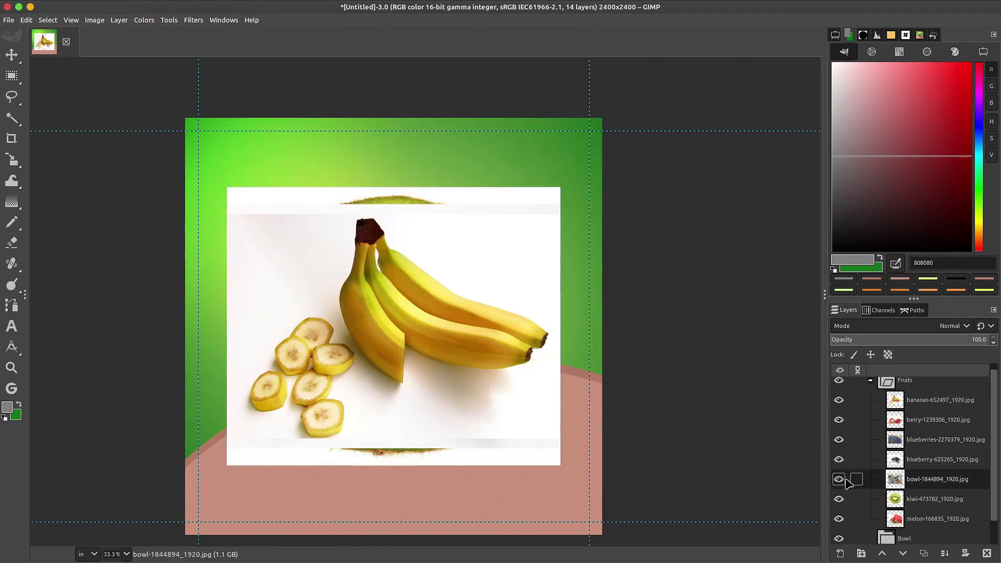
drag(900, 485, 896, 526)
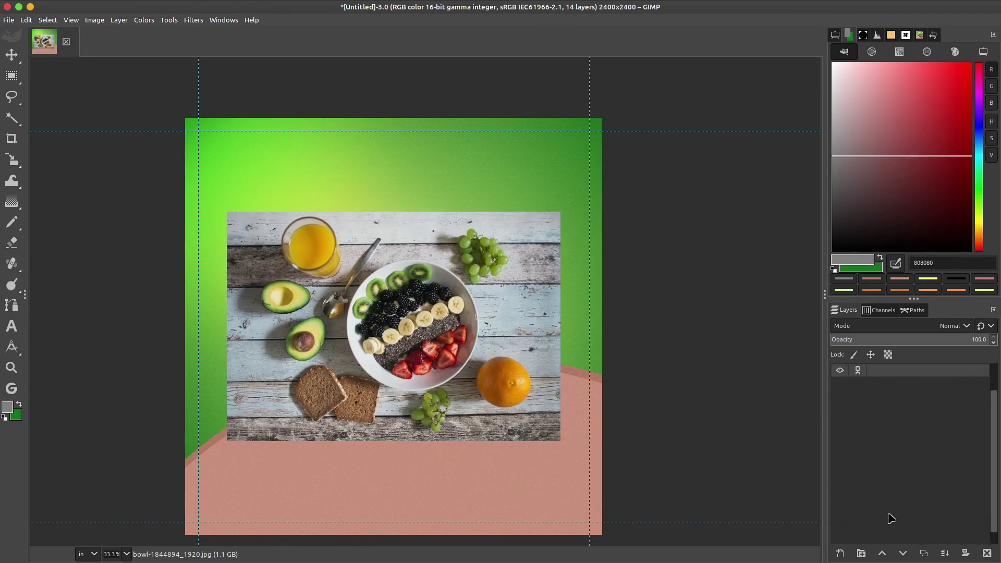
click(871, 387)
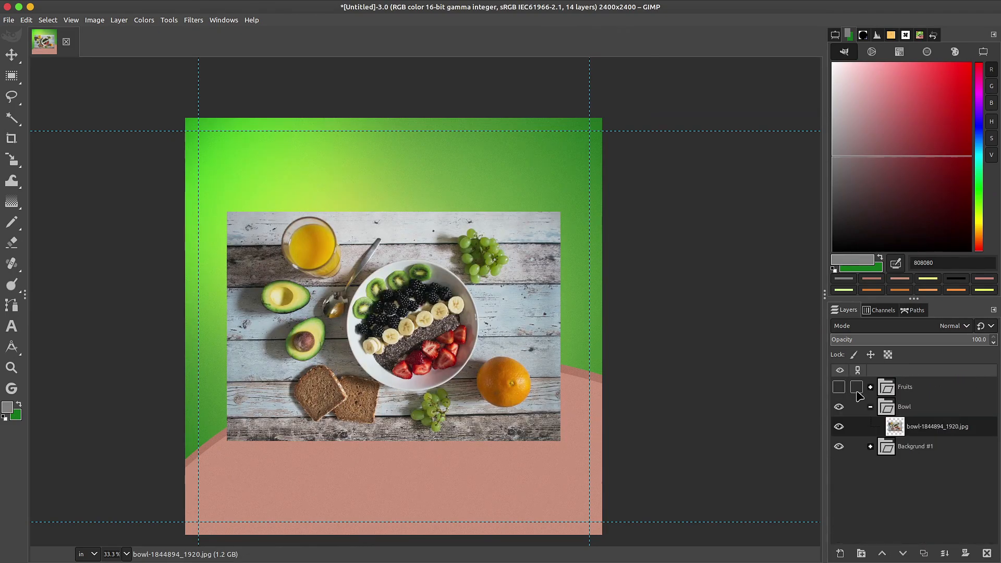
click(839, 387)
Step: Fit a circular selection to the bowl's rim, mask the bowl image with it using a layer mask, and deselect
key(1)
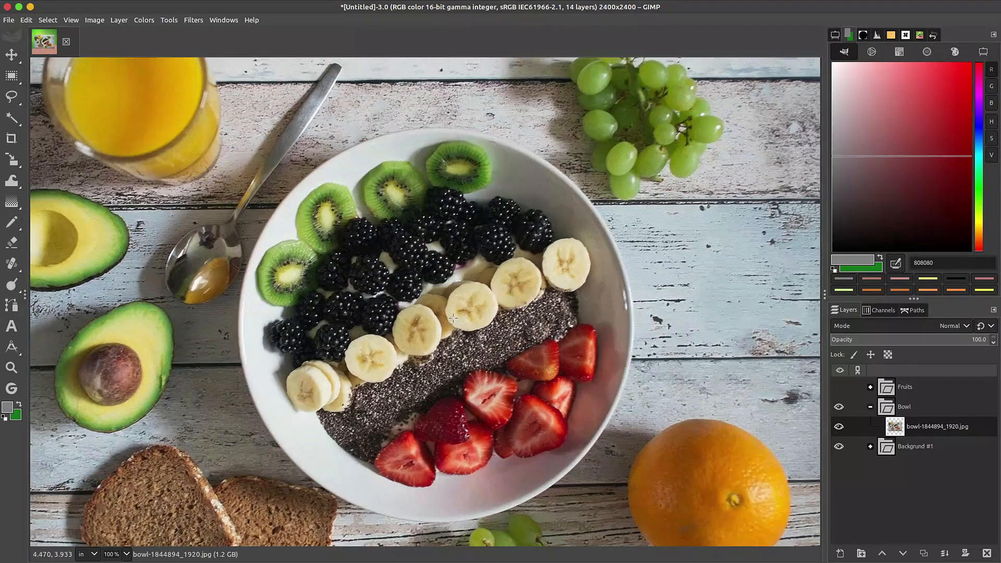
key(e)
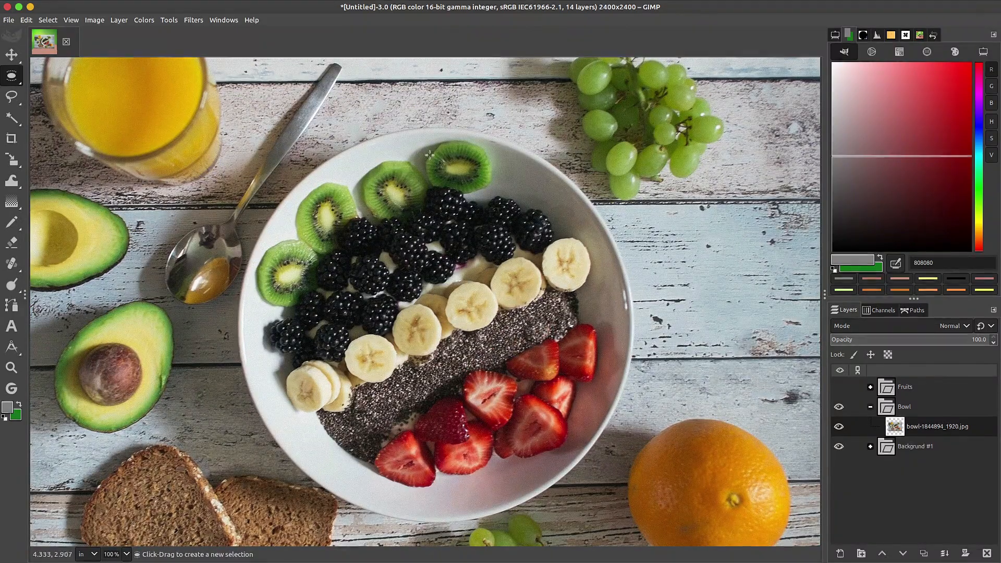
drag(445, 318, 627, 502)
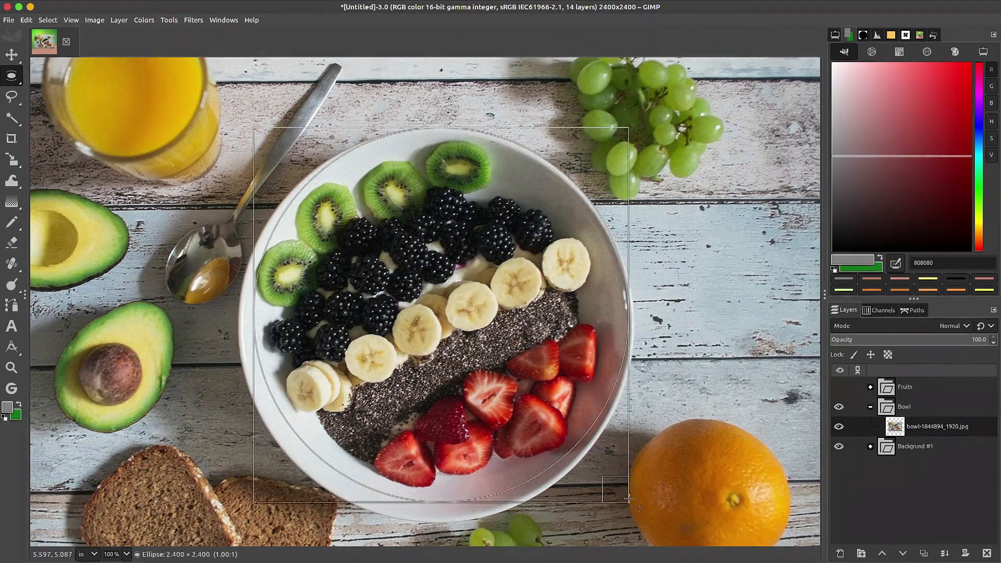
drag(493, 315, 490, 316)
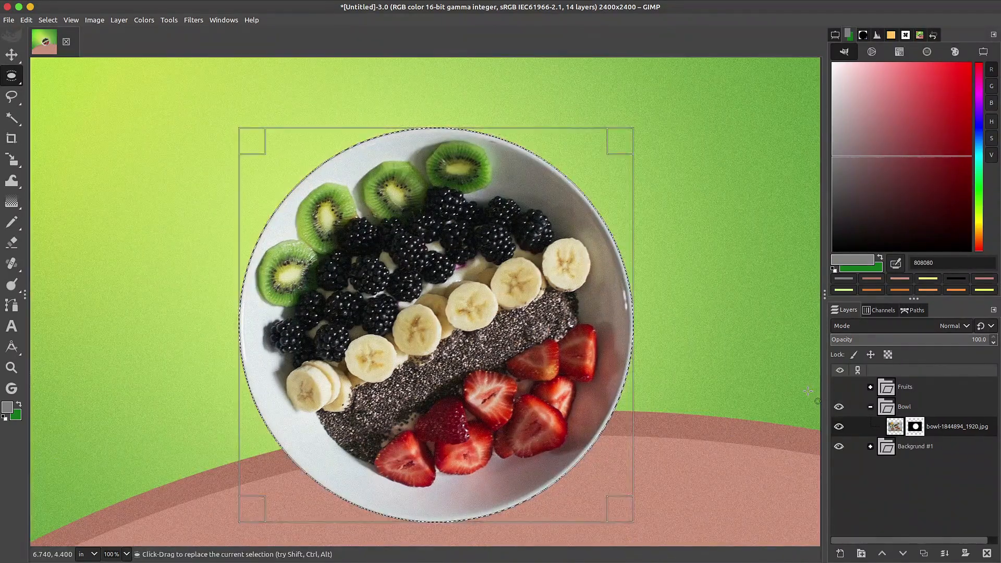
key(ctrl+shift+a)
scroll(370, 191, up, 4)
scroll(370, 191, down, 5)
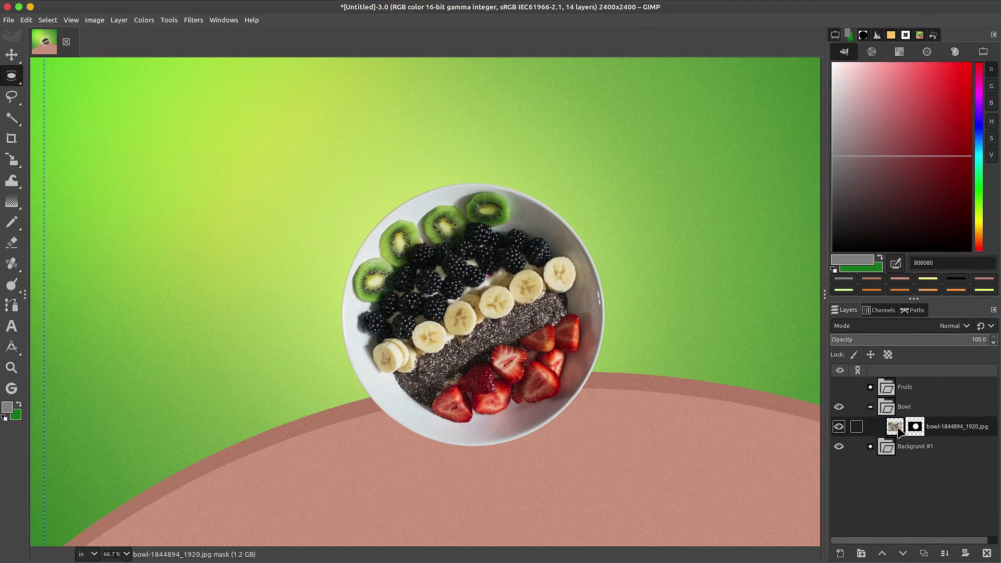
Step: Apply the bowl image's layer mask, then add a vertical guide at 50% of the canvas
ctrl+click(898, 432)
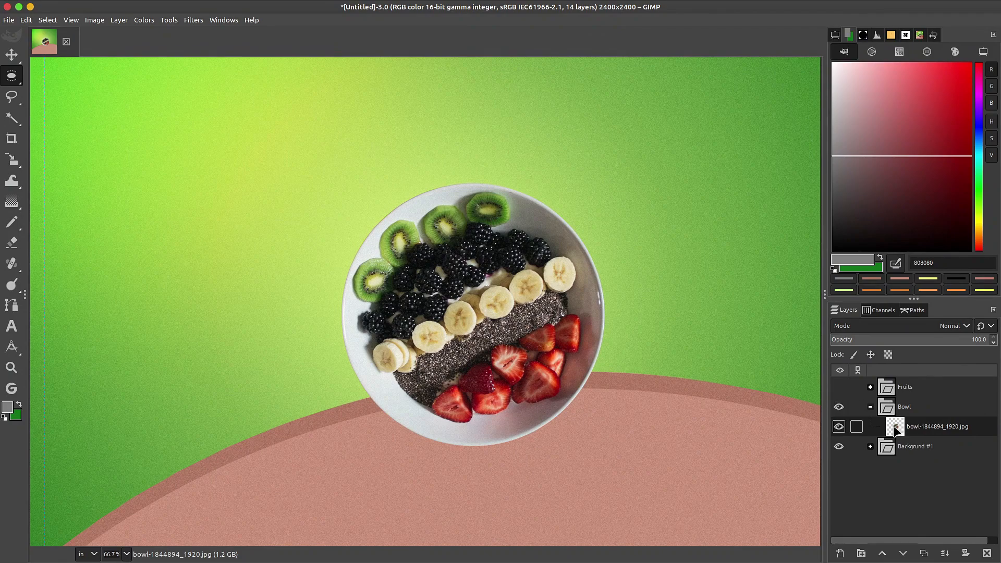
scroll(682, 374, down, 2)
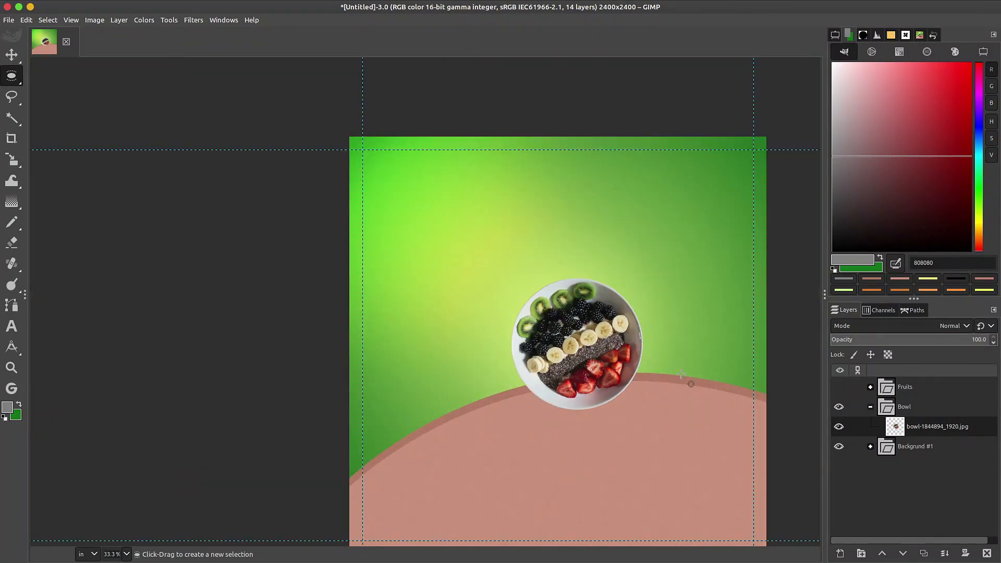
key(m)
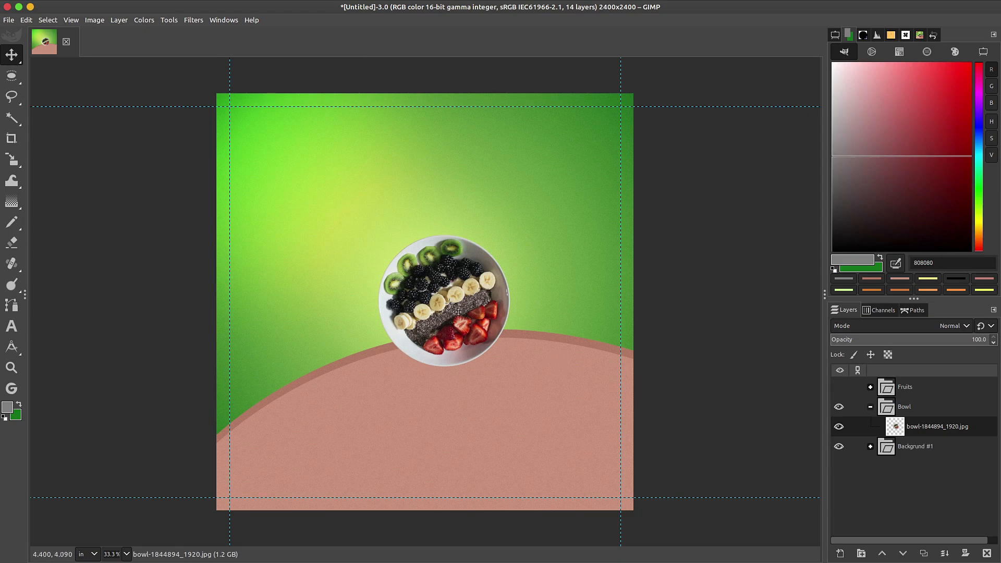
click(89, 22)
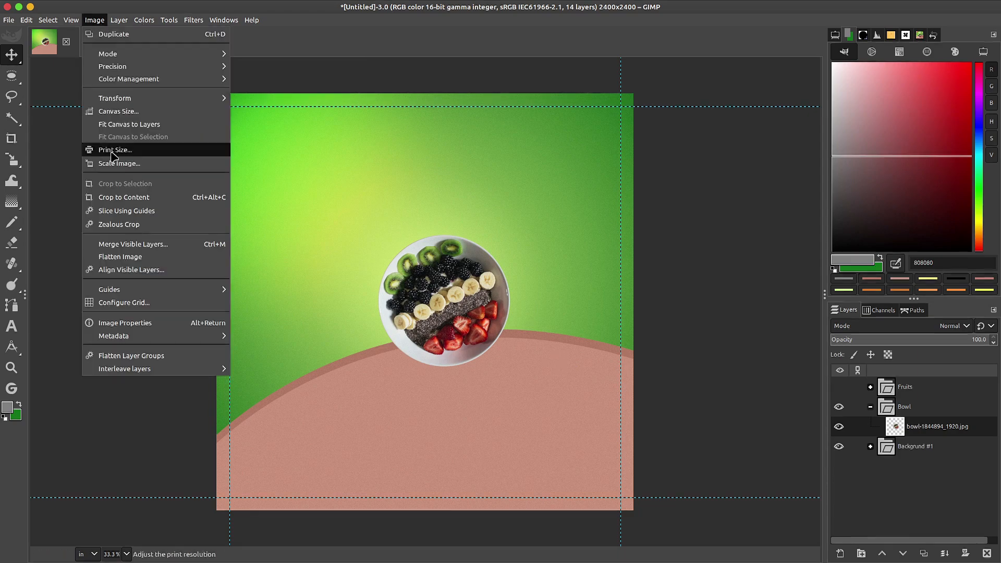
mouse_move(148, 288)
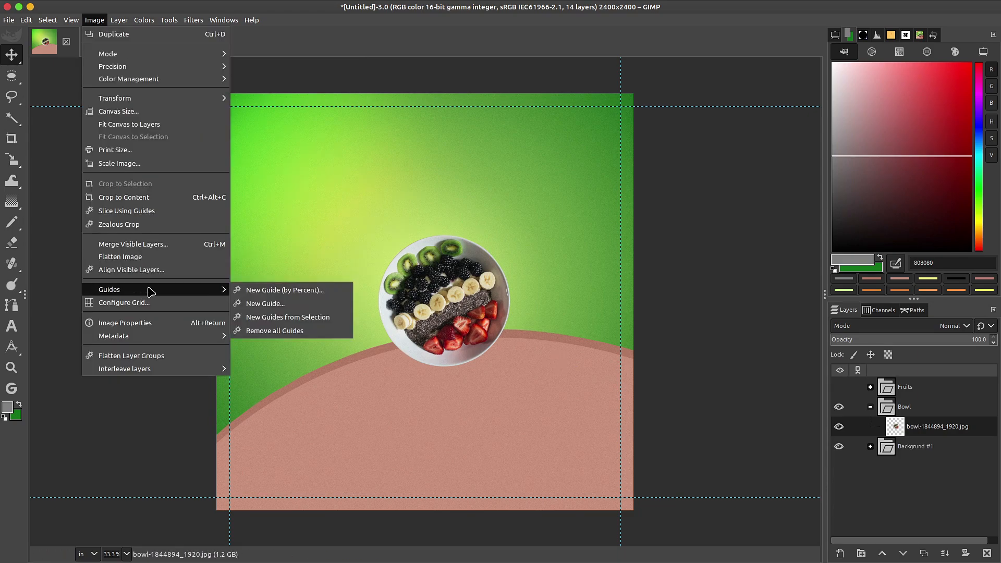
click(260, 294)
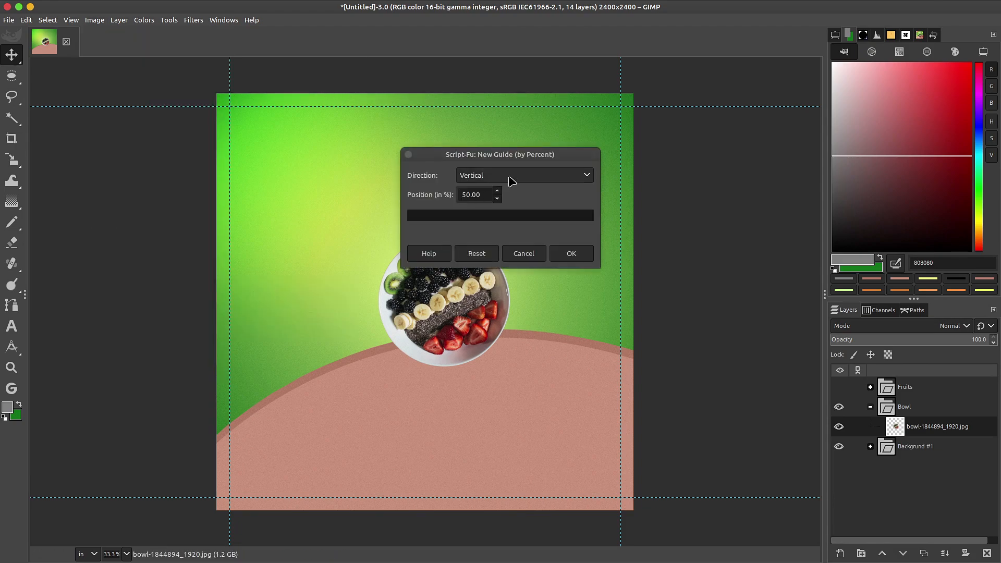
click(576, 254)
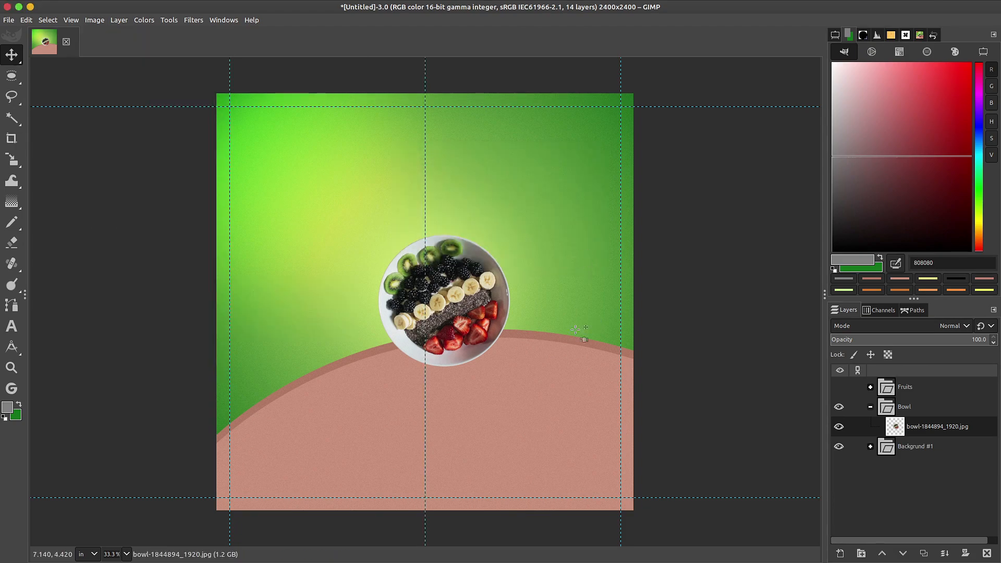
Step: Crop the bowl layer to its content and centre the bowl on the middle vertical guide
drag(480, 308, 481, 308)
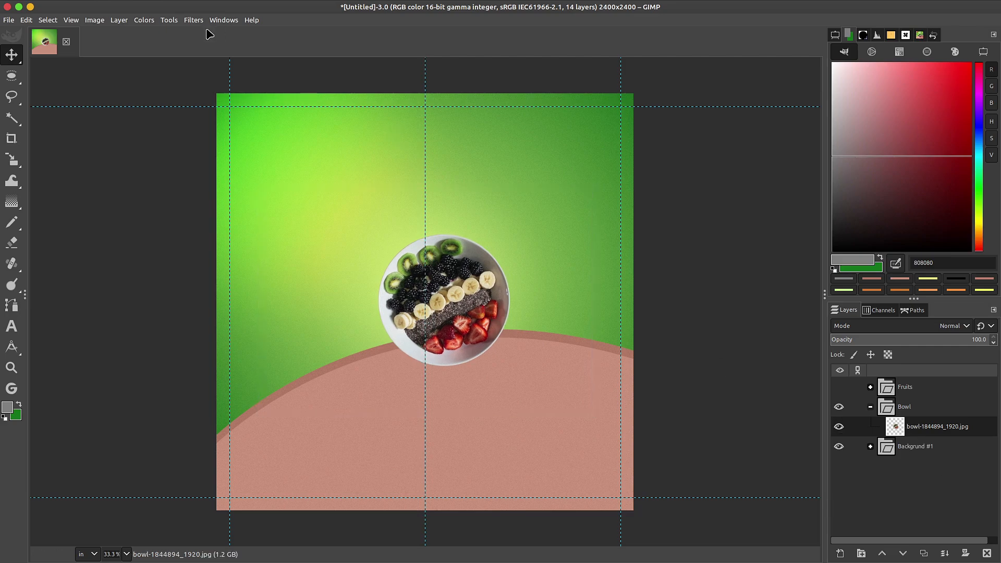
click(94, 20)
click(118, 20)
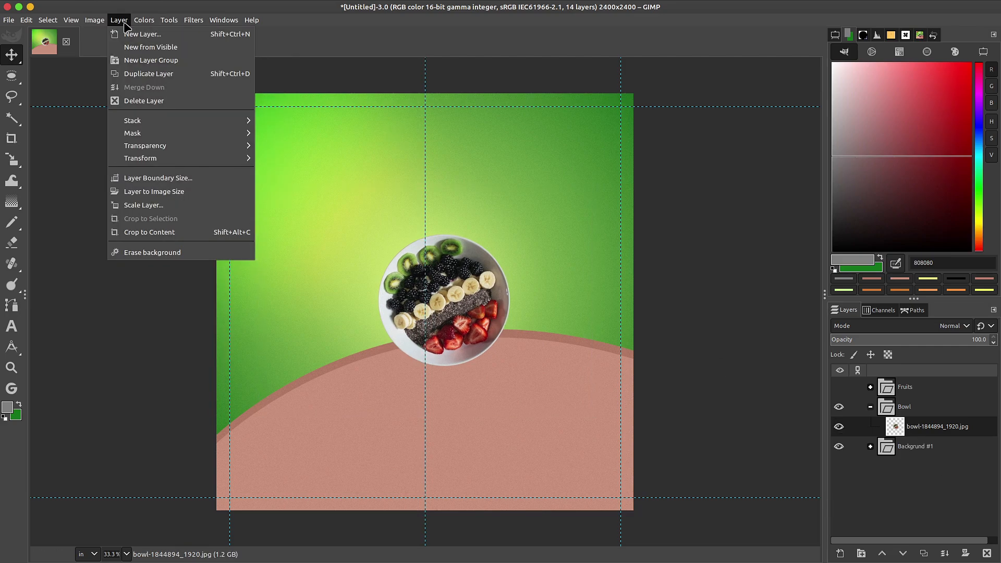
click(175, 233)
drag(471, 297, 447, 284)
click(464, 284)
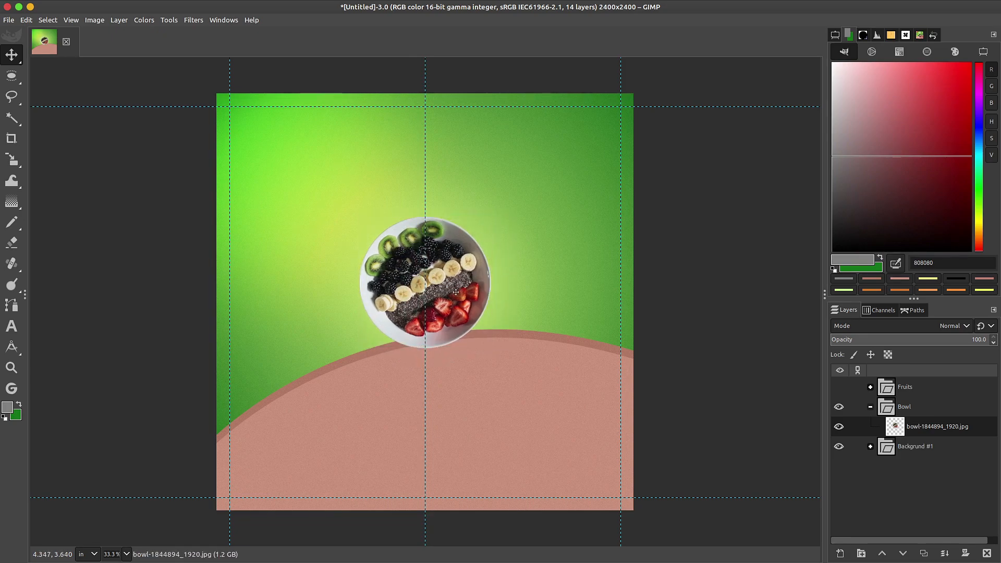
Step: Scale the bowl proportionally about its centre to about 4.4 in and move it down along the centre guide over the table edge
key(shift+s)
click(469, 331)
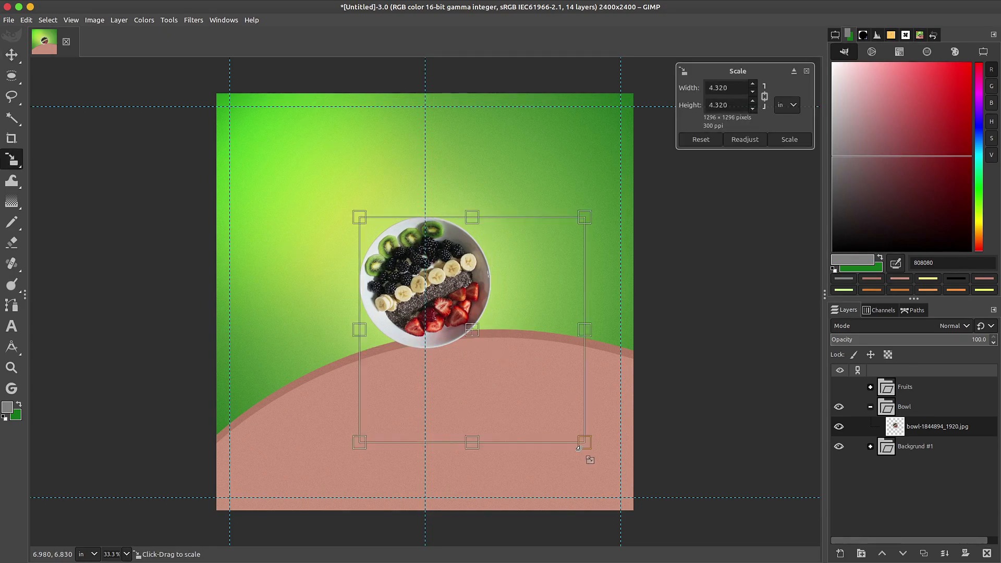
mouse_move(579, 448)
mouse_down()
mouse_move(562, 432)
mouse_move(593, 460)
mouse_move(585, 453)
mouse_up()
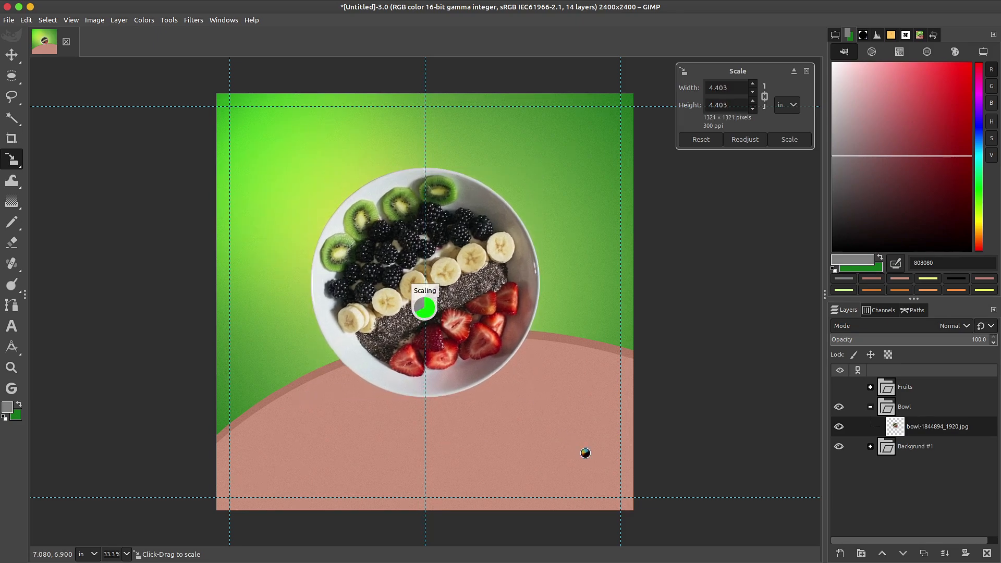
key(m)
drag(476, 284, 476, 342)
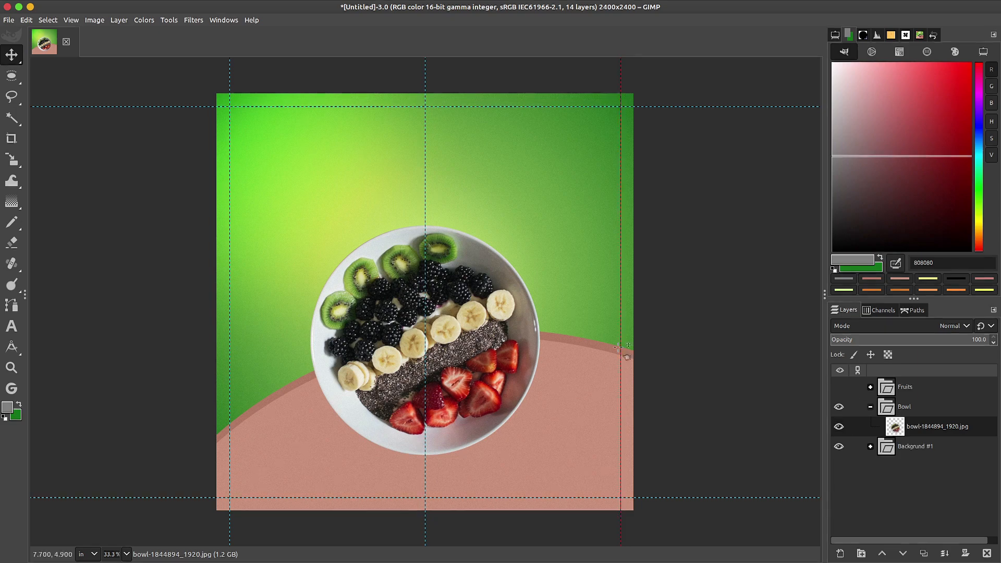
Step: Create a transparent layer named "Shadow #1" beneath the bowl, fill the bowl's outline on it with black, and deselect
alt+click(896, 429)
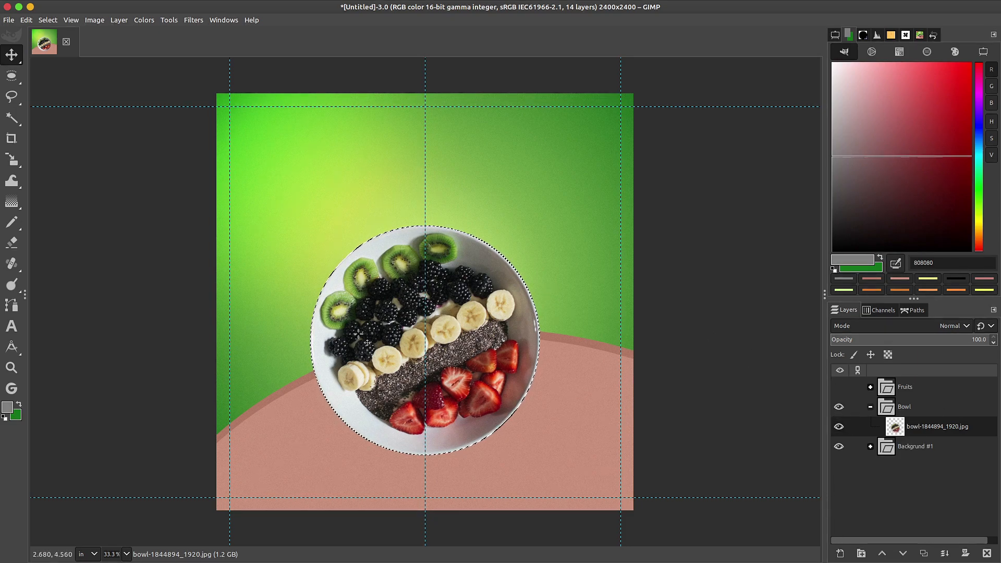
click(841, 556)
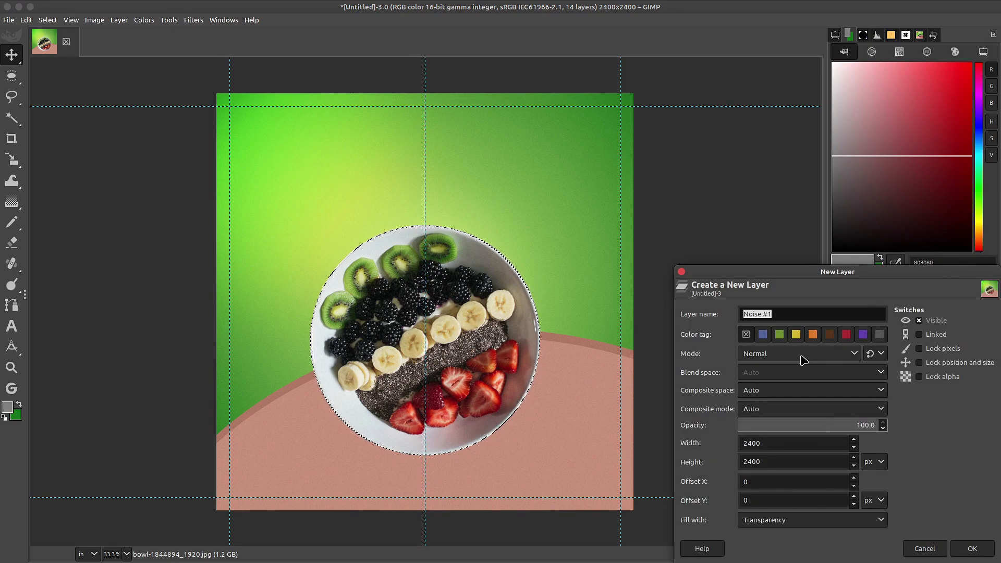
text(Shadow #)
key(Return)
drag(918, 426, 918, 454)
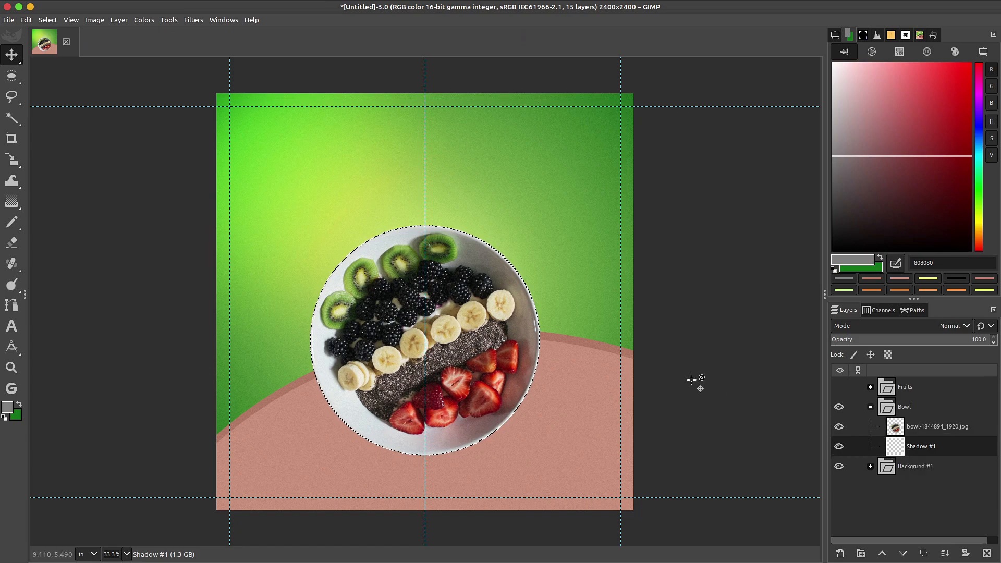
key(d)
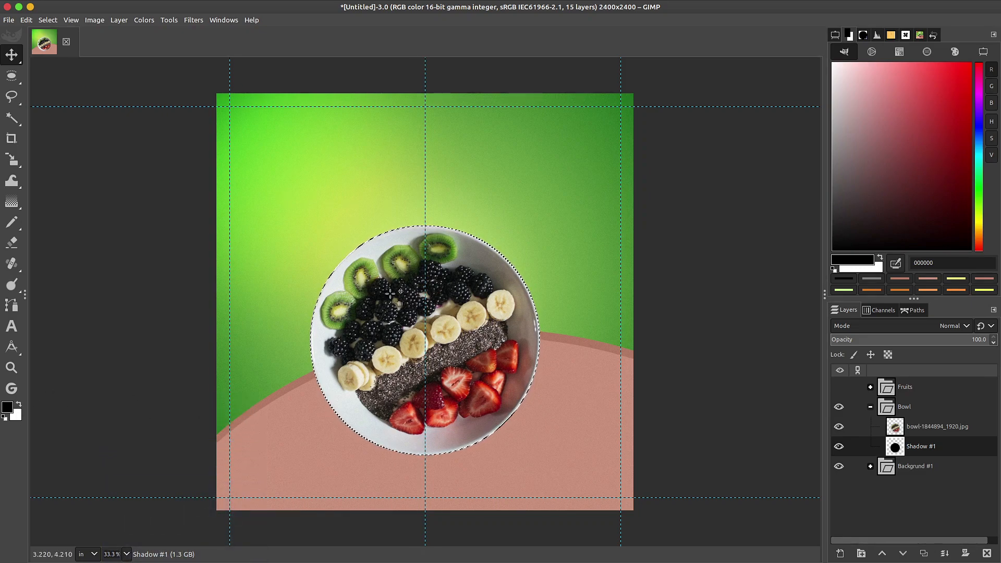
key(ctrl+shift+a)
Step: Start a Long Shadow filter on the Shadow #1 layer and set its style to Fading
click(193, 21)
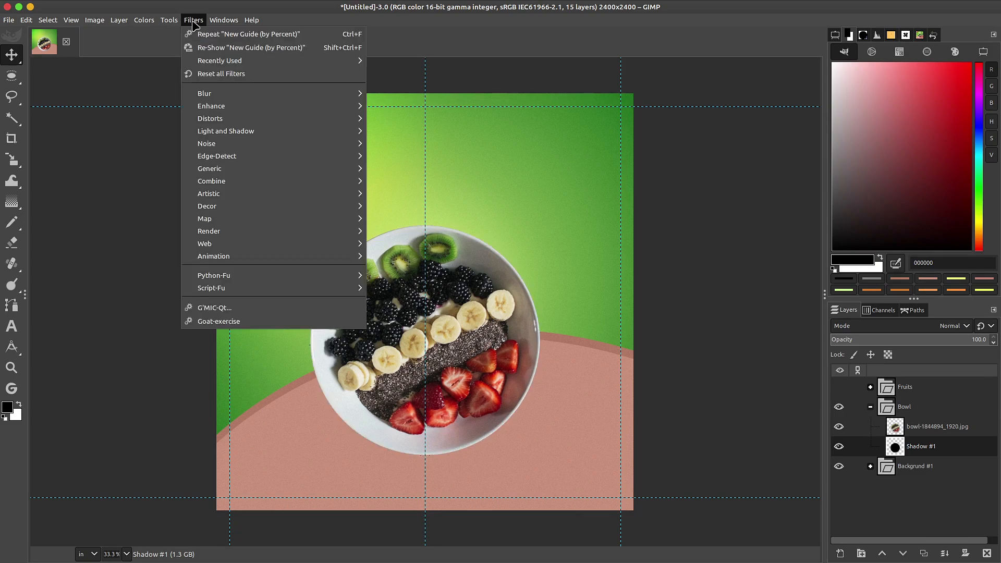
mouse_move(242, 137)
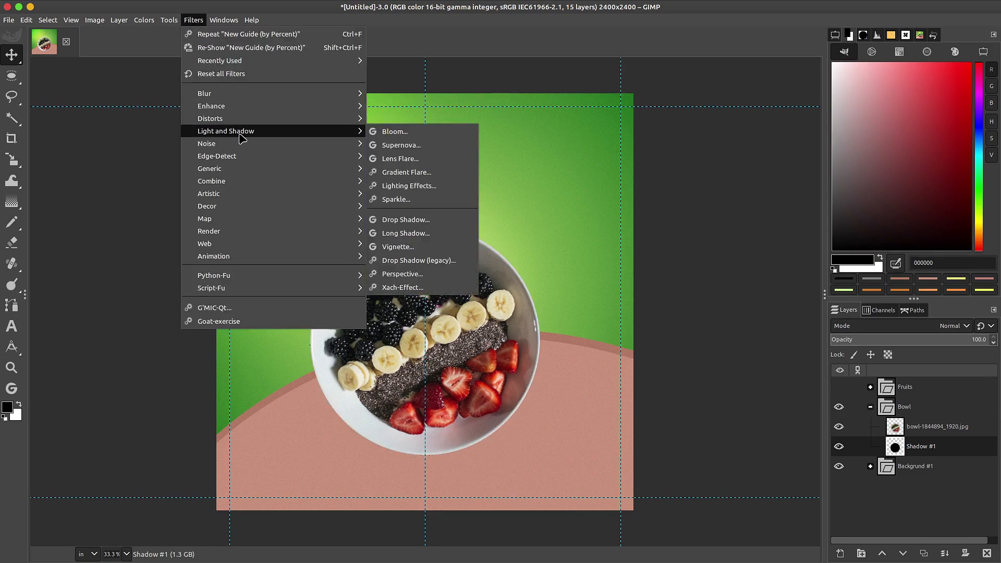
click(406, 234)
click(765, 65)
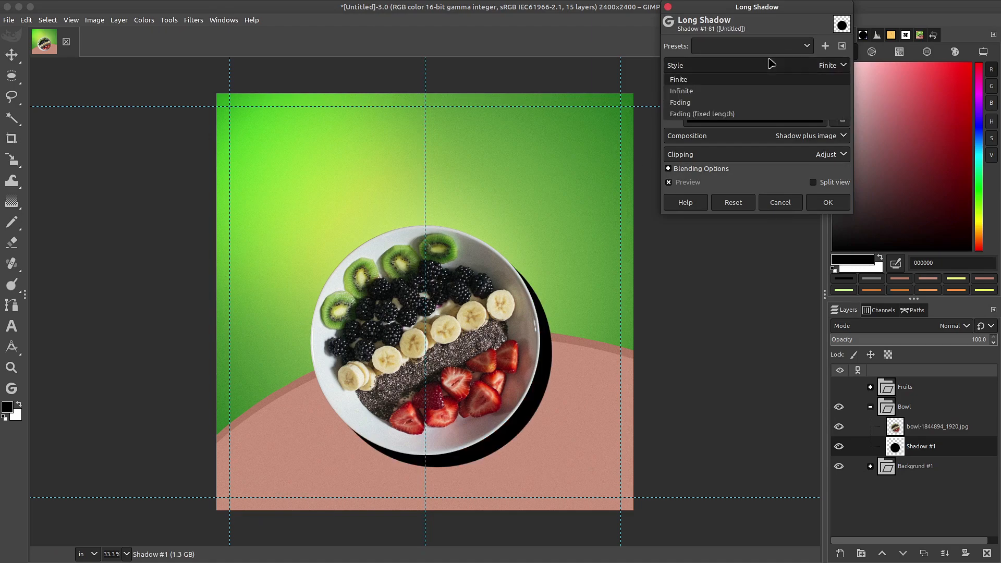
click(750, 114)
click(759, 66)
click(728, 103)
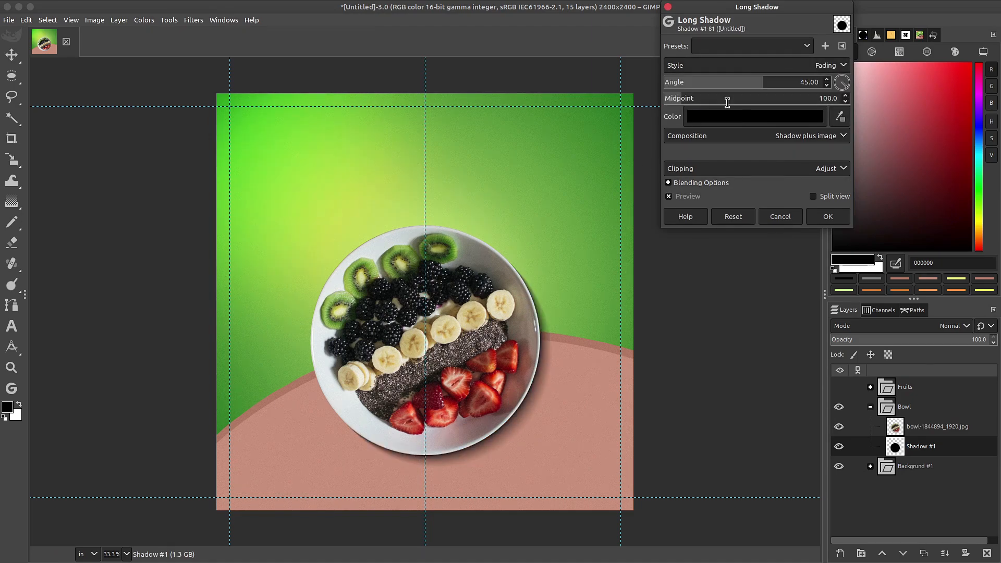
Step: Make the long shadow's black colour slightly transparent with an alpha of 206.4
click(767, 118)
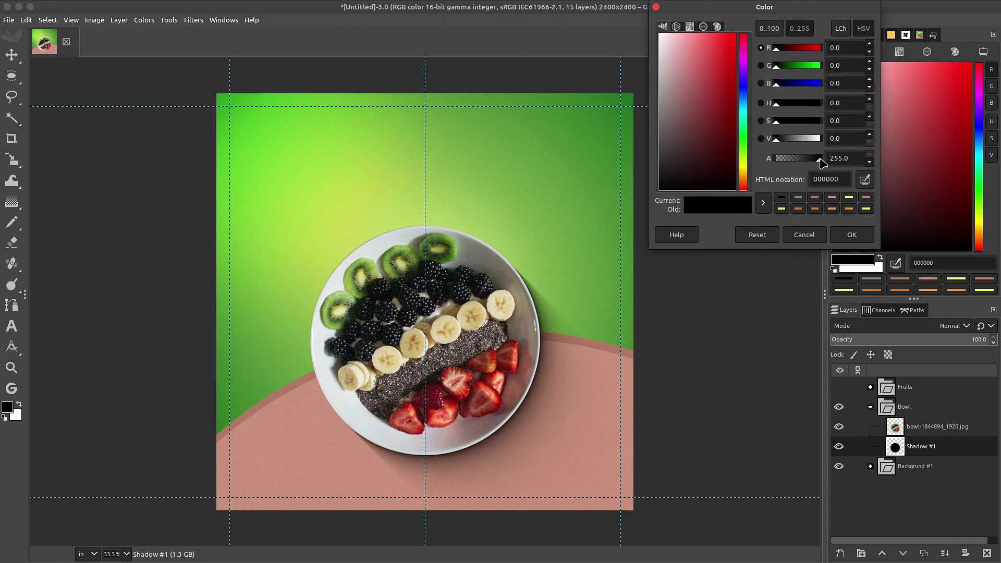
drag(817, 160, 814, 160)
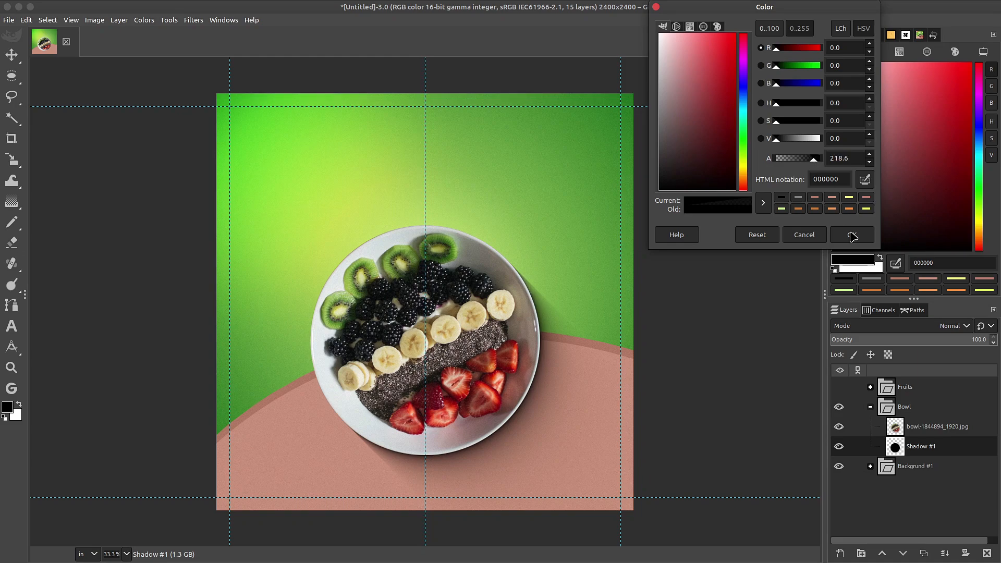
click(852, 236)
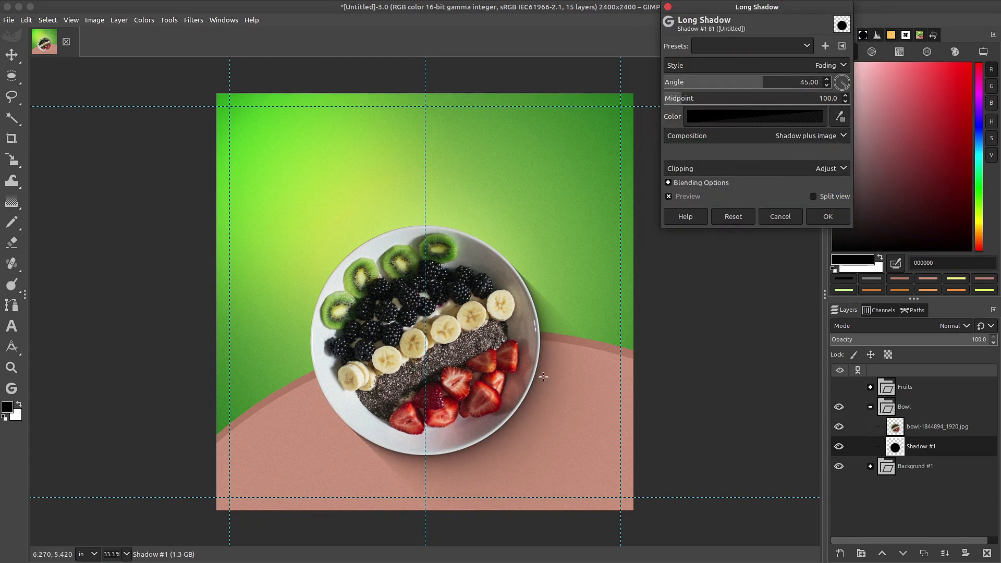
click(787, 117)
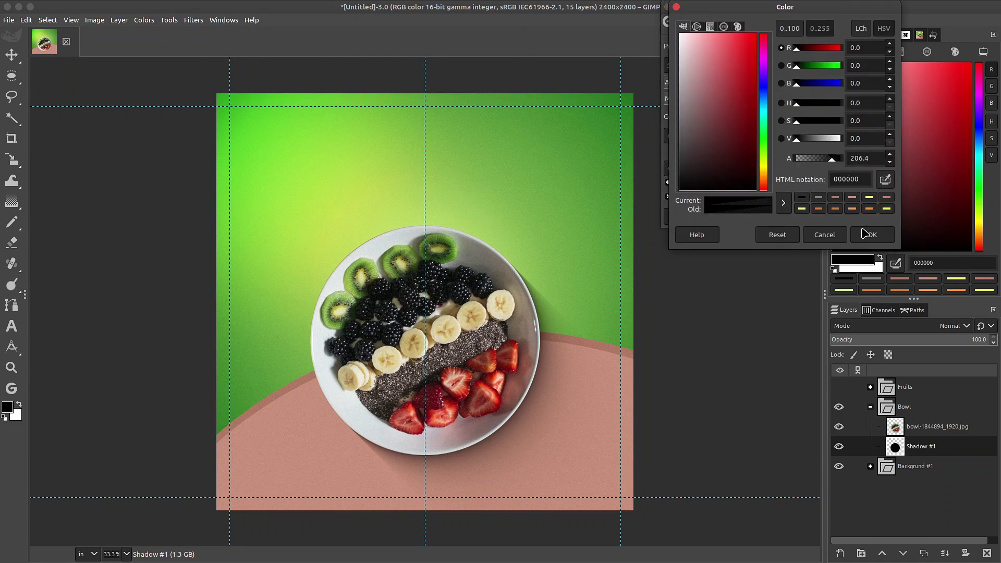
click(864, 235)
Step: Set the long shadow's angle to 17.76 and its midpoint to 541.2, then apply the filter
drag(755, 84, 751, 84)
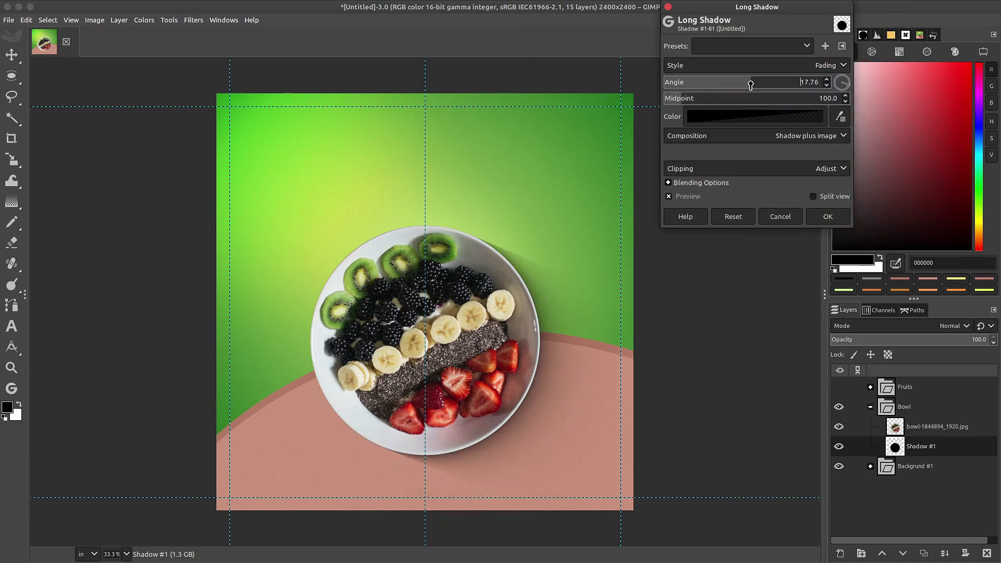
drag(688, 100, 734, 99)
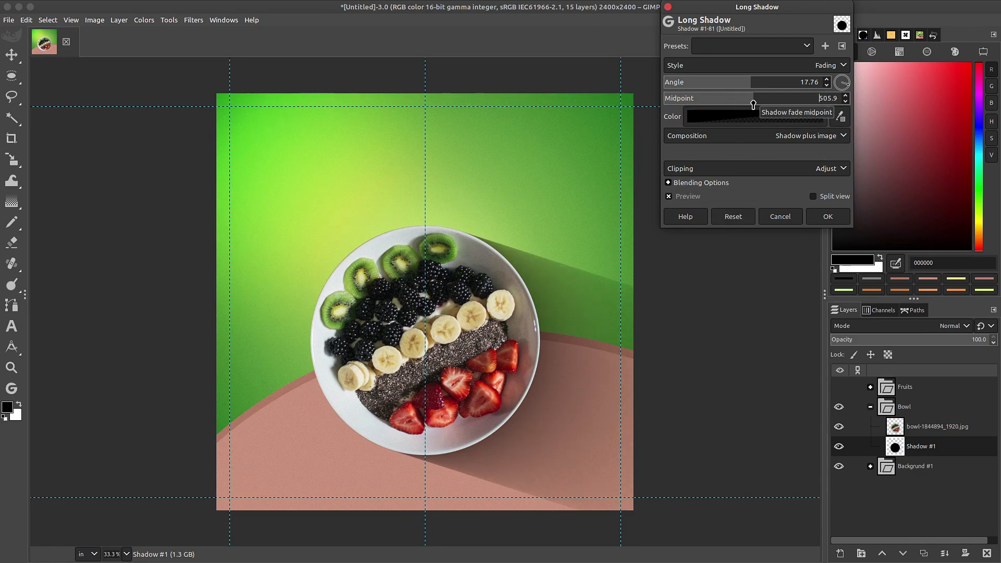
click(759, 102)
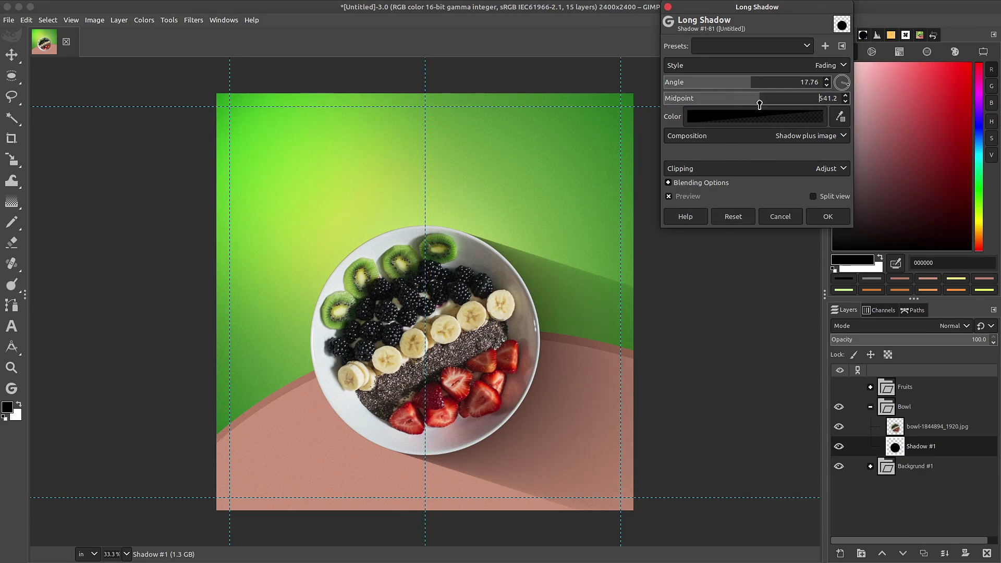
click(822, 217)
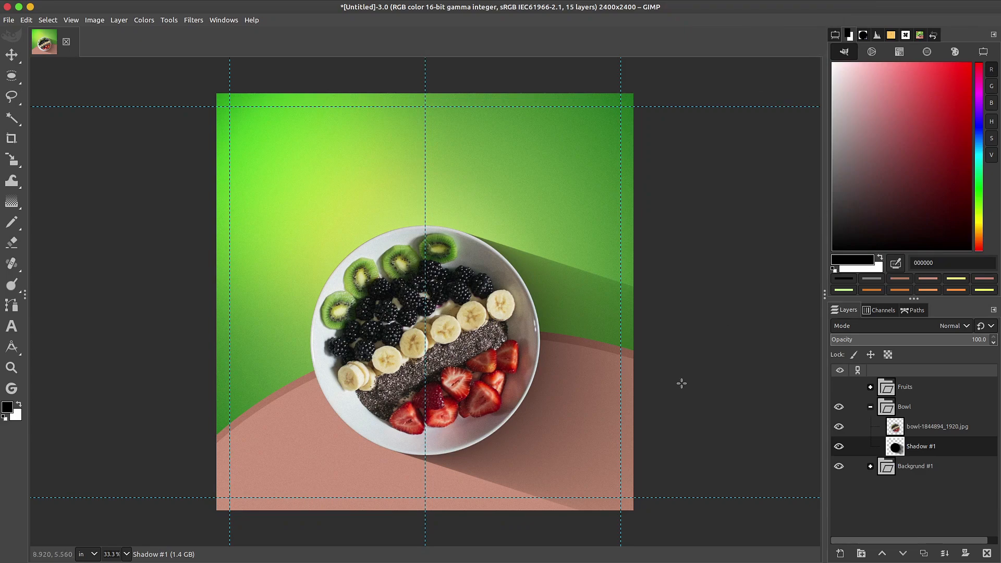
Step: Soften the edges of the bowl's long shadow with the Blur / Sharpen tool at a brush size of 331
key(shift+u)
mouse_move(18, 288)
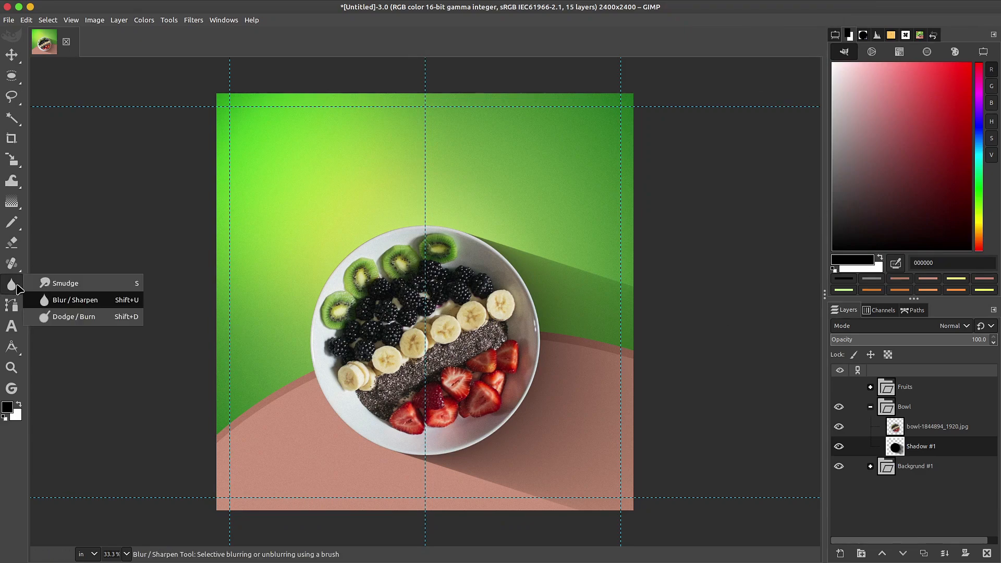
click(833, 35)
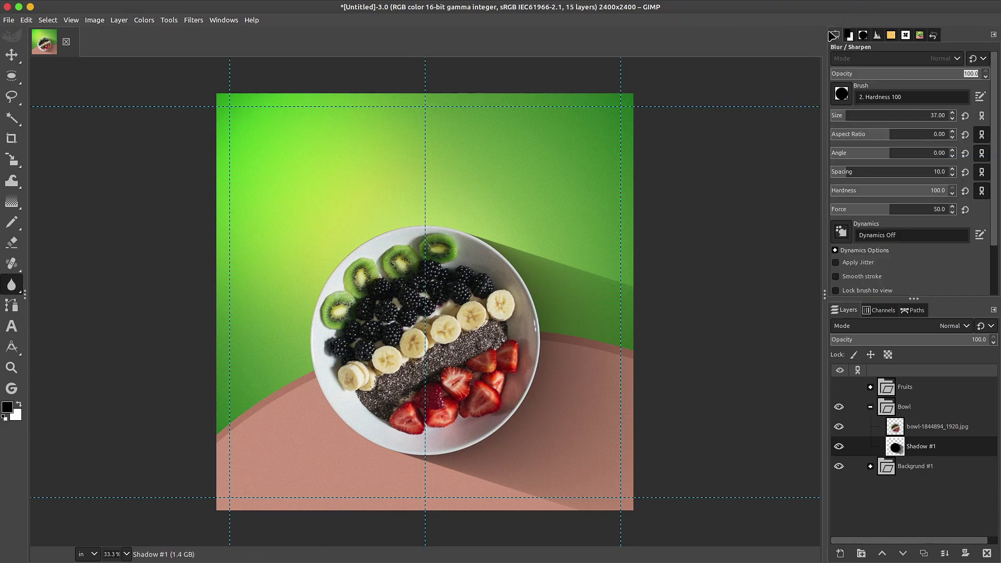
scroll(997, 128, down, 3)
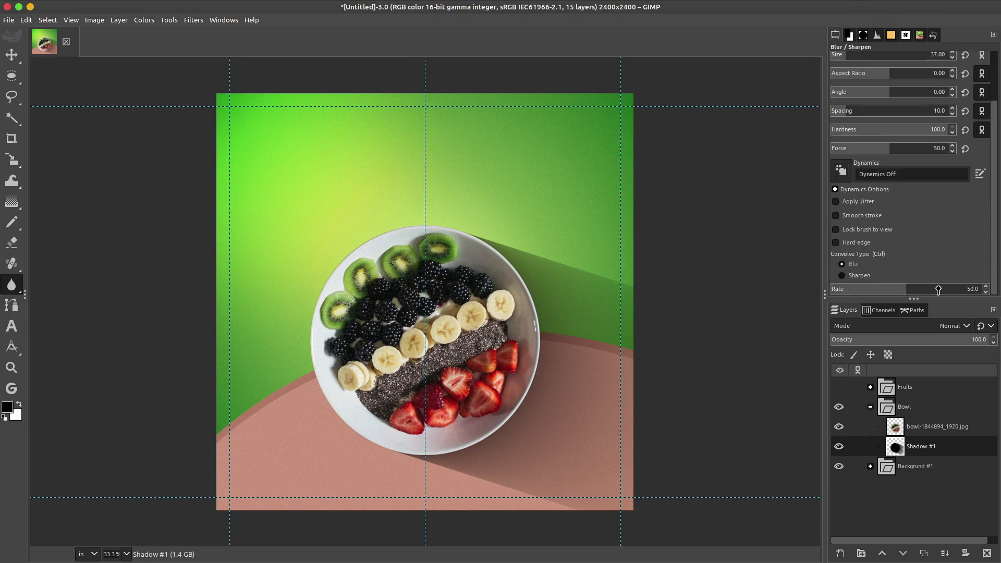
scroll(996, 274, up, 3)
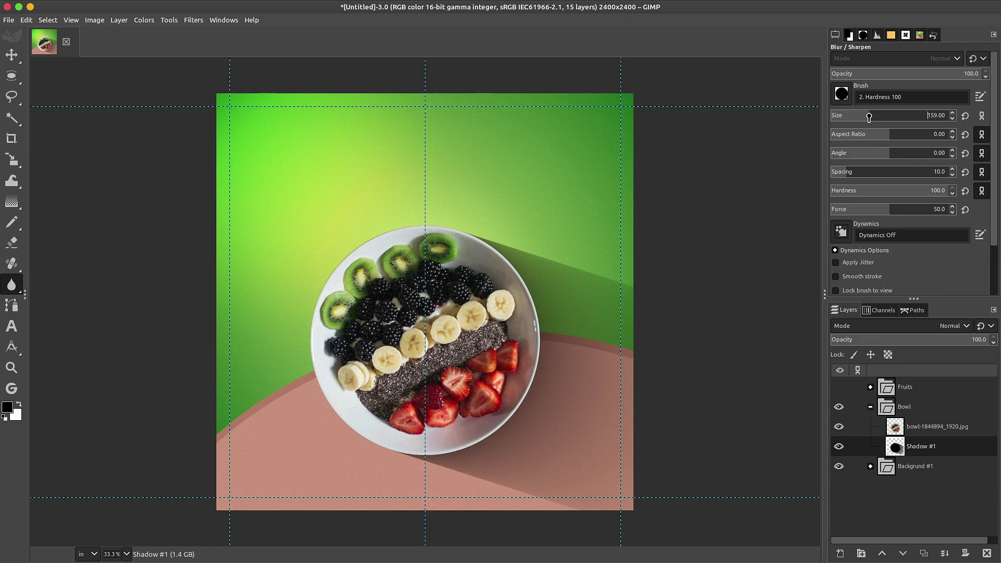
drag(869, 117, 892, 118)
click(517, 239)
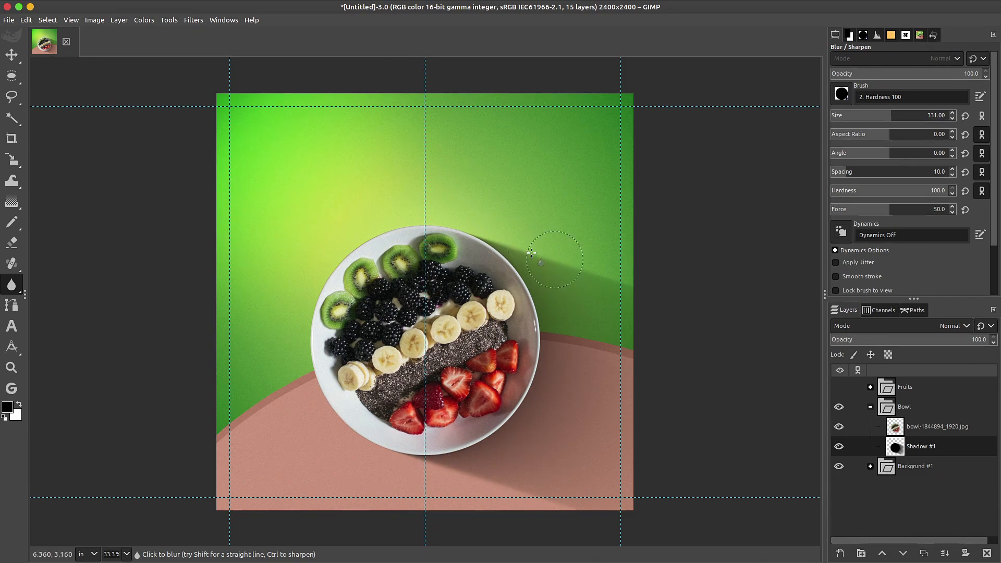
Step: Duplicate the bowl-1844894_1920.jpg layer, naming the original "bowl Original" and the copy "dodge"
click(894, 435)
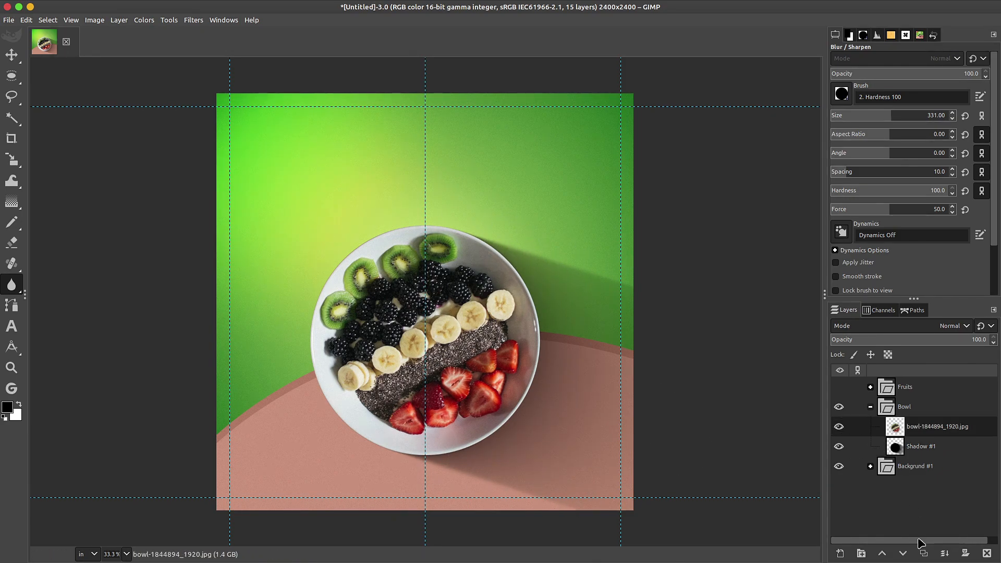
click(923, 553)
double_click(925, 448)
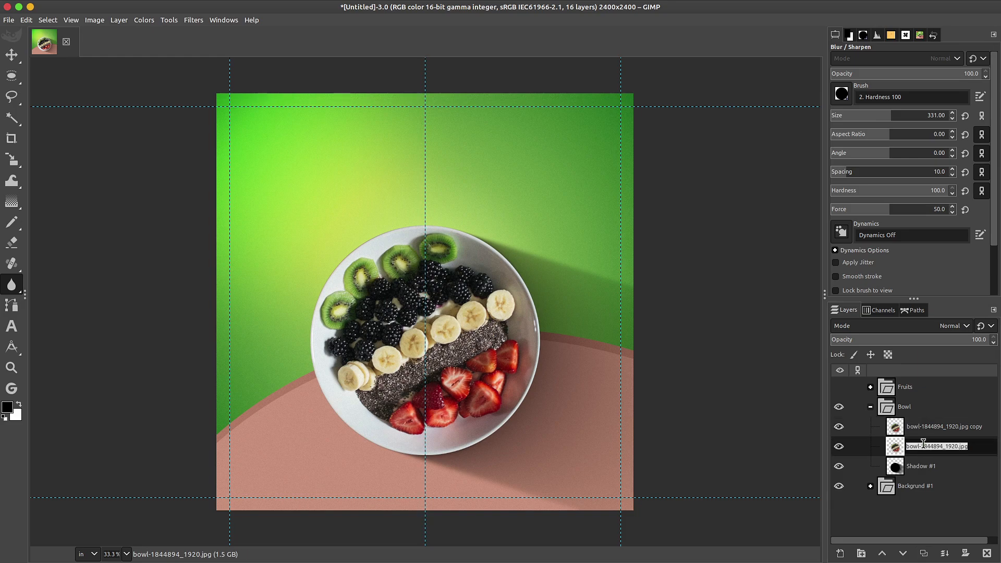
text(bowl Original)
key(Return)
double_click(926, 426)
text(d)
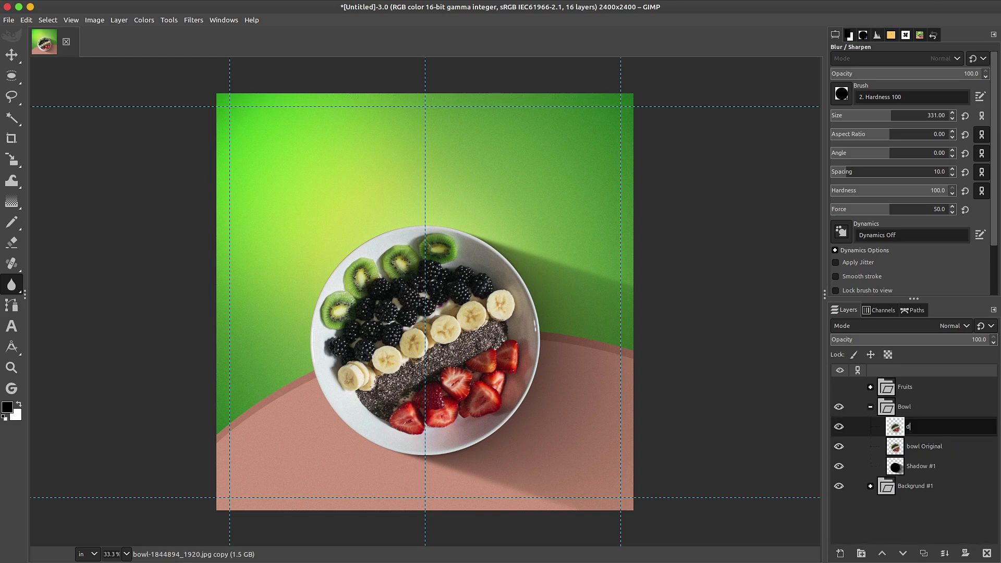
text(odge)
key(Return)
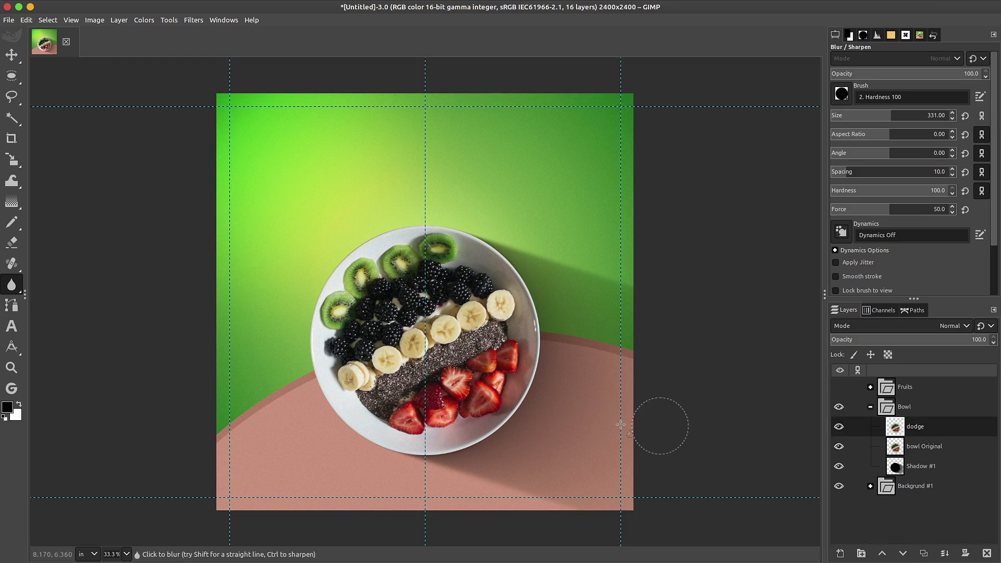
Step: Brighten the highlights of the bowl and its fruit on the dodge layer using Dodge / Burn with a Hardness 050 brush at size 506
mouse_move(12, 284)
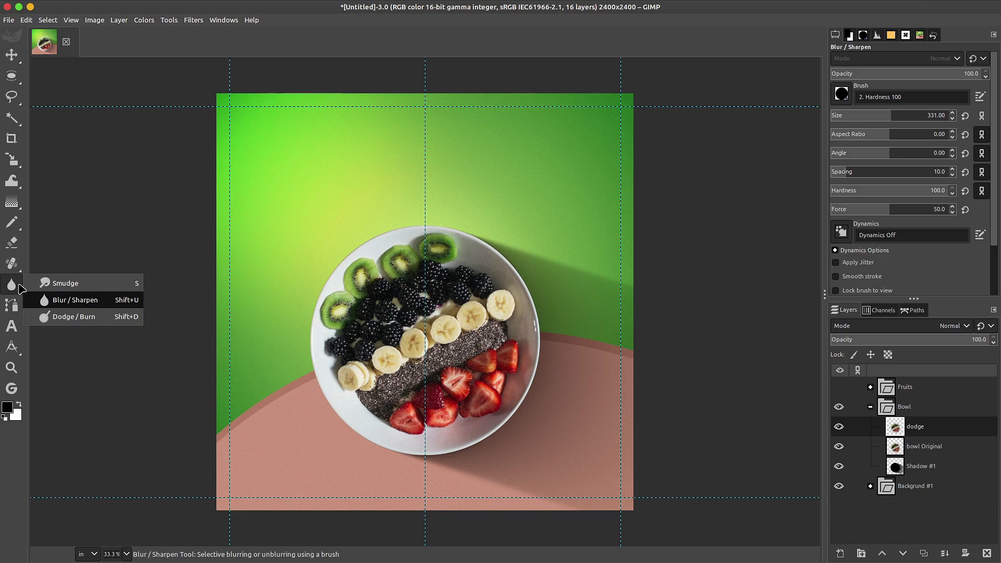
click(79, 319)
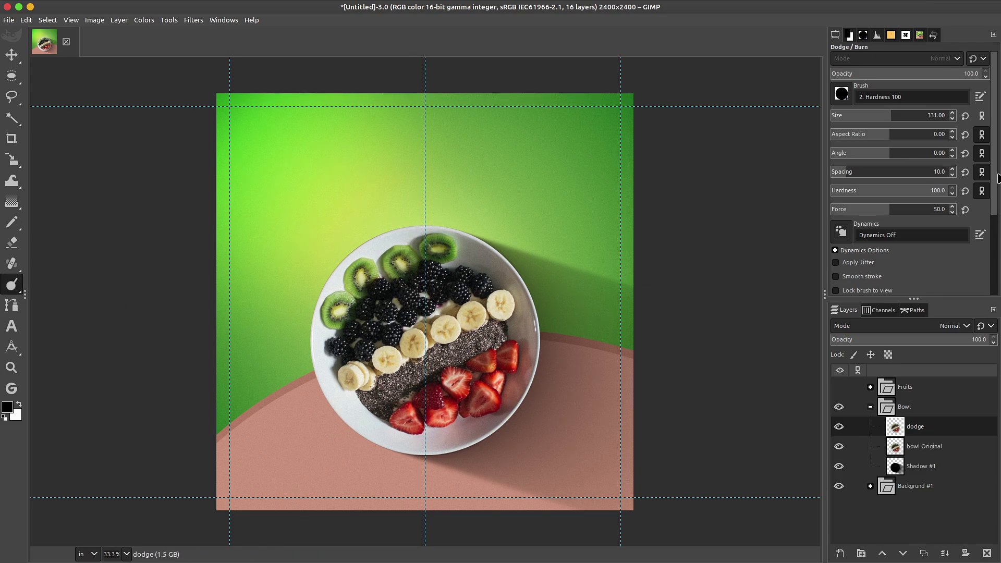
scroll(997, 214, down, 4)
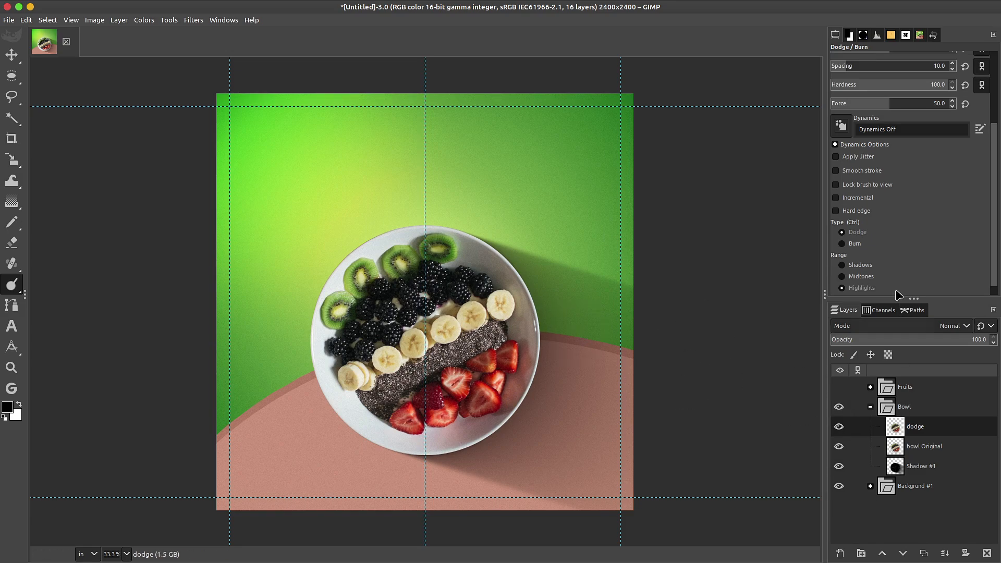
drag(997, 255, 998, 159)
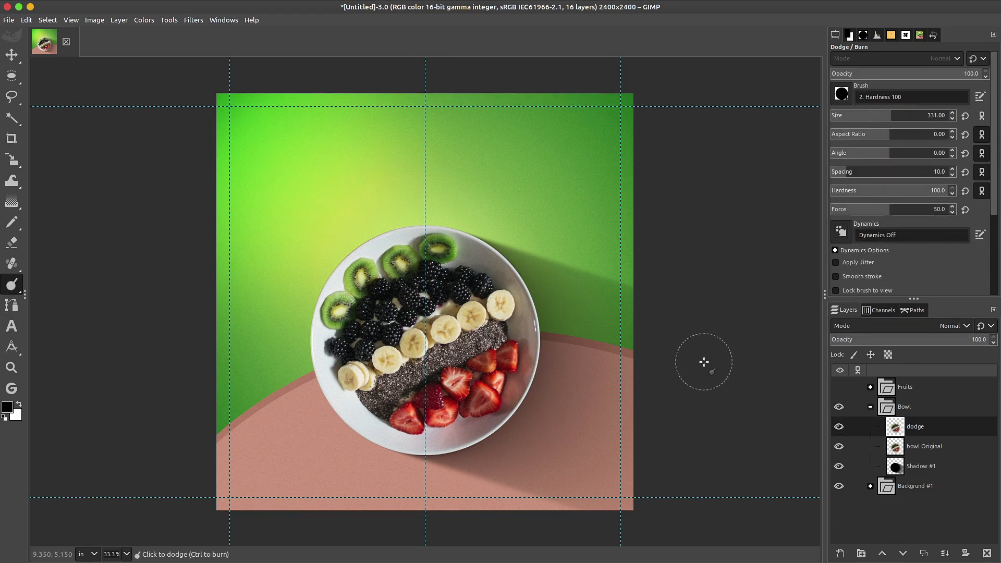
scroll(462, 342, up, 1)
scroll(461, 341, up, 1)
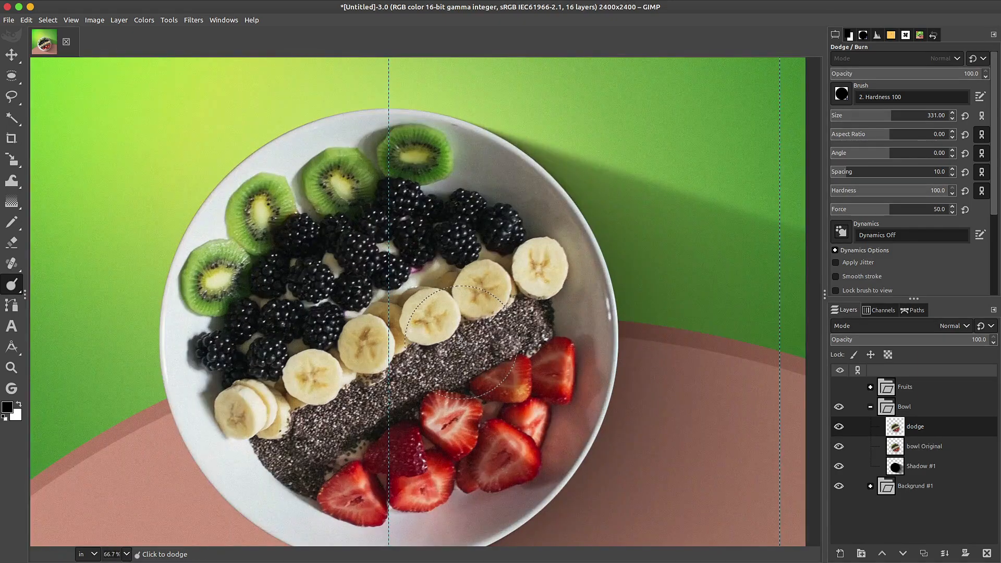
click(841, 95)
click(840, 236)
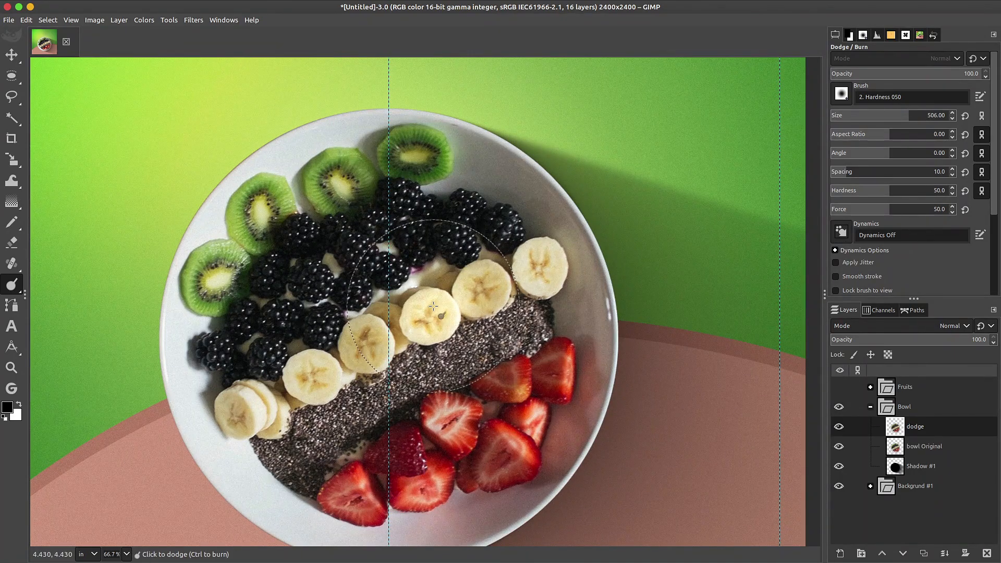
mouse_move(433, 306)
mouse_down()
mouse_move(492, 279)
mouse_move(411, 224)
mouse_move(329, 217)
mouse_move(269, 256)
mouse_move(407, 412)
mouse_move(532, 251)
mouse_move(432, 303)
mouse_move(470, 323)
mouse_up()
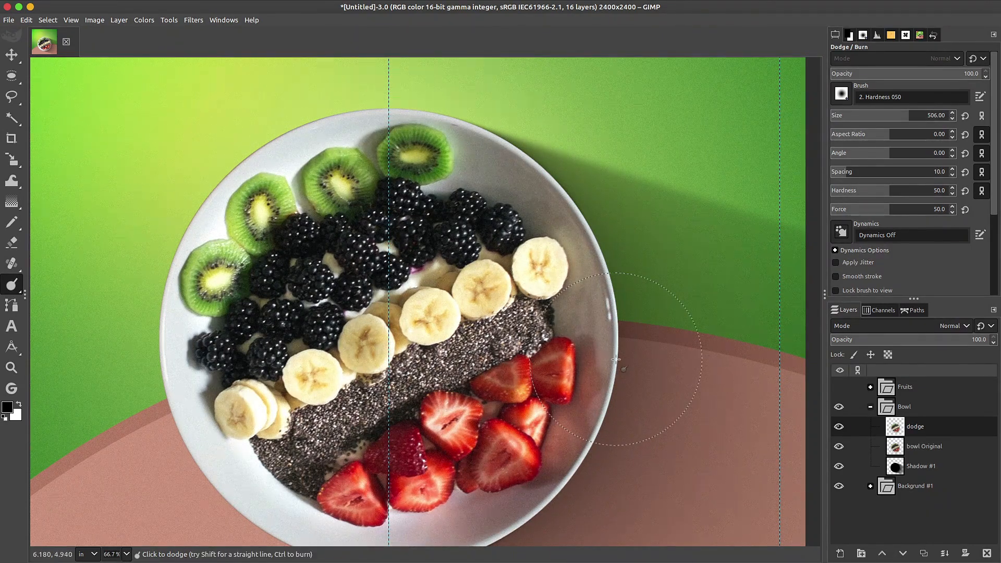
Step: Give the dodge layer a white mask and paint black over the overexposed banana slices with a size 85 Paintbrush at 27.9 opacity
shift+click(898, 426)
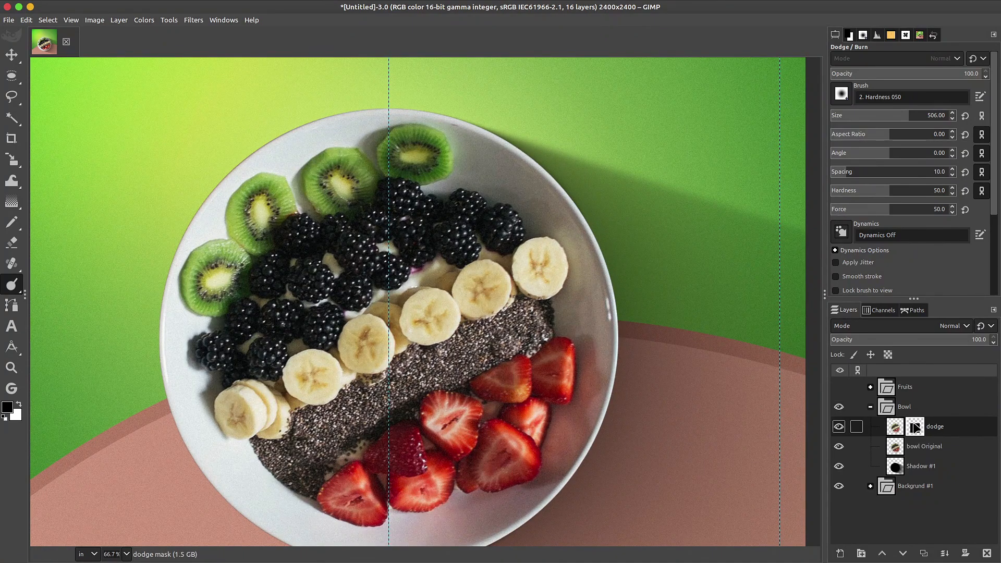
key(ctrl+i)
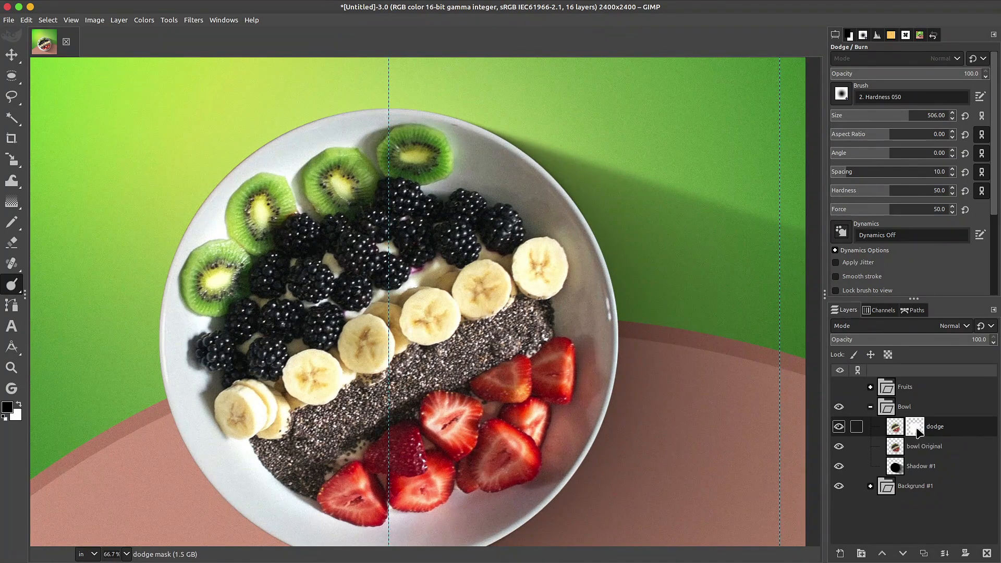
key(p)
click(857, 116)
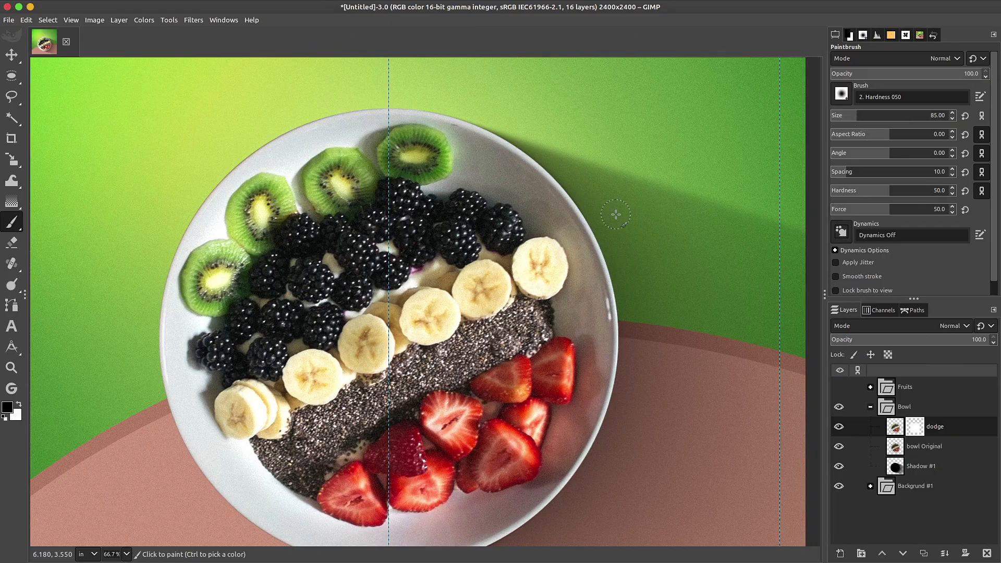
click(886, 75)
drag(878, 74, 872, 75)
scroll(254, 449, up, 4)
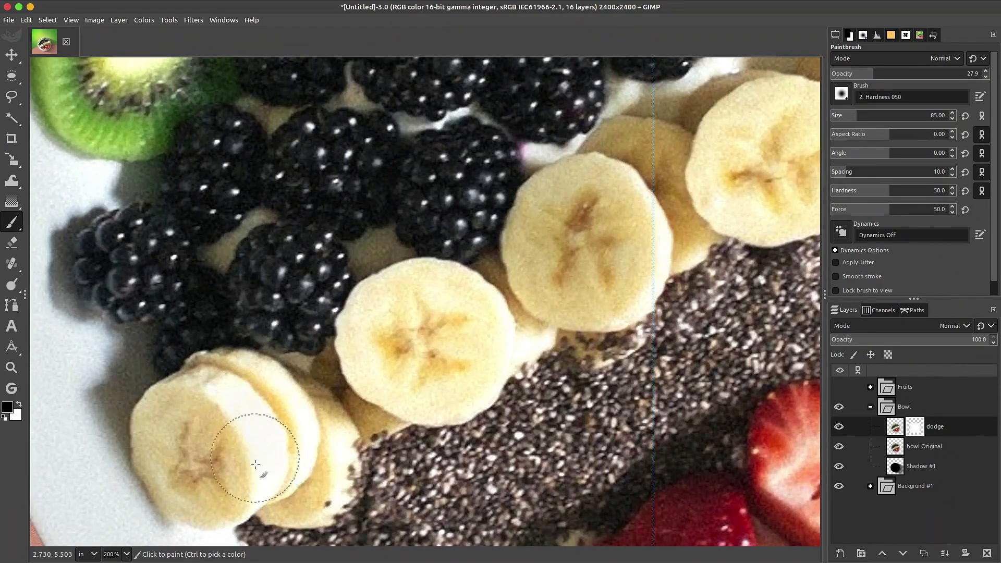
mouse_move(235, 402)
mouse_down()
mouse_move(262, 500)
mouse_move(266, 477)
mouse_up()
Step: Display the dodge mask on its own, go over the painted banana area once more, and return to the full composition
alt+click(917, 426)
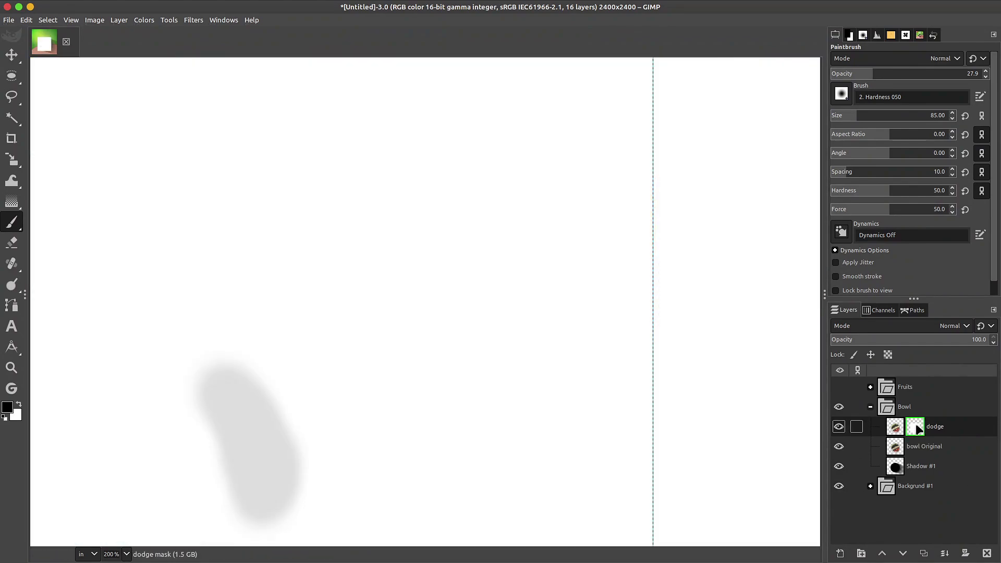
mouse_move(251, 443)
mouse_down()
mouse_move(208, 382)
mouse_move(271, 438)
mouse_move(261, 461)
mouse_move(251, 437)
mouse_move(257, 476)
mouse_up()
alt+click(915, 428)
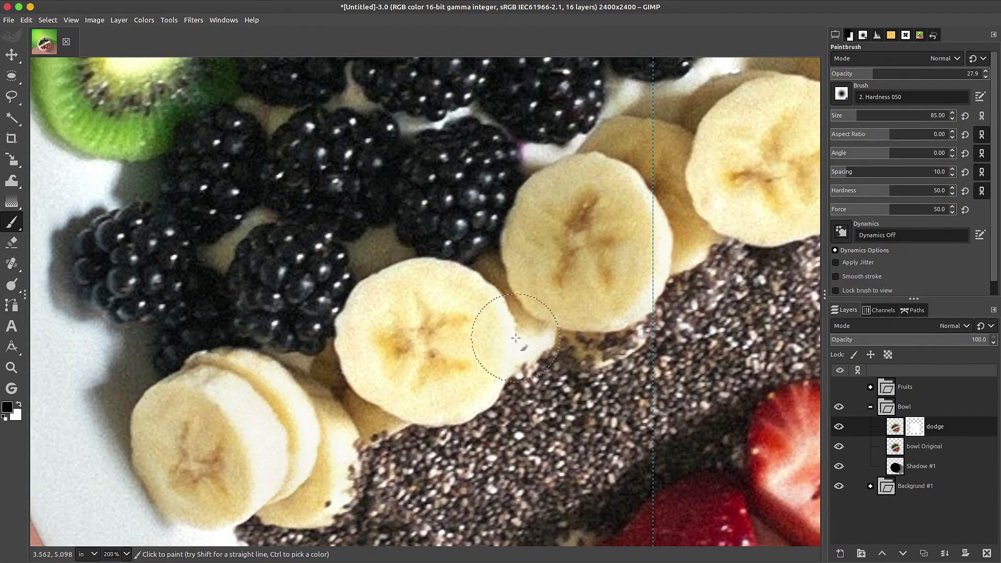
scroll(354, 435, down, 3)
scroll(521, 348, up, 2)
scroll(521, 347, down, 3)
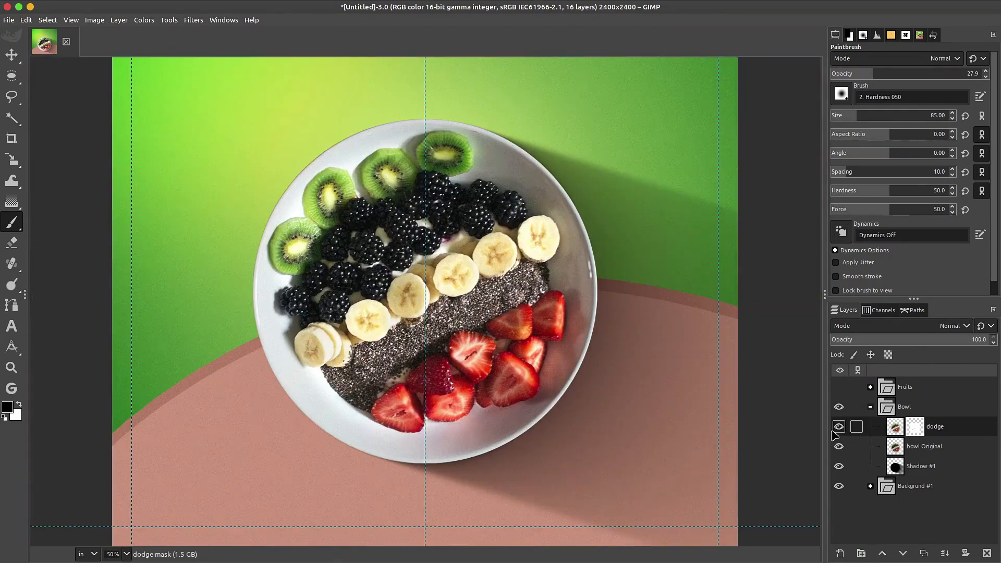
scroll(667, 340, down, 2)
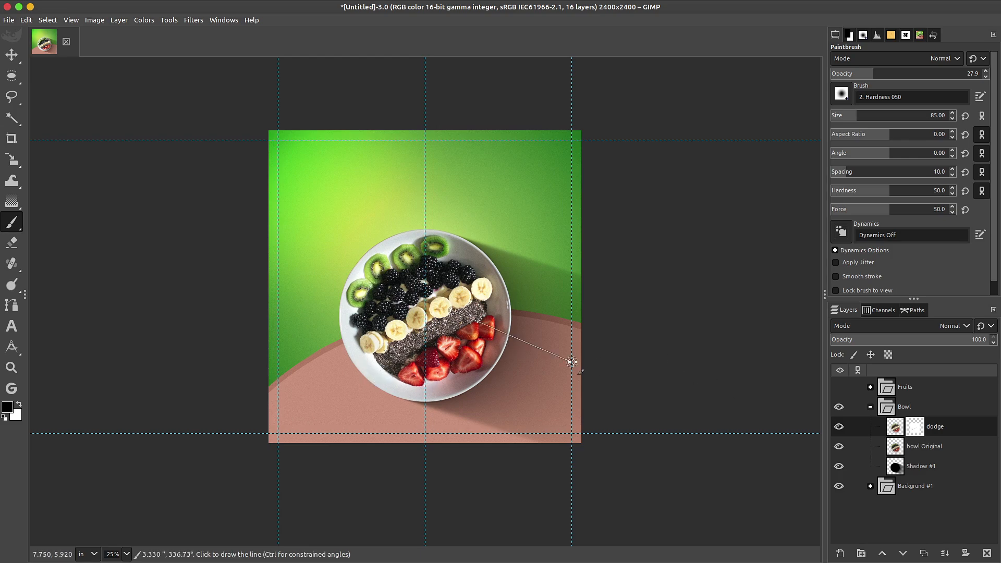
Step: Flip both the dodge layer and the bowl Original layer horizontally
key(shift+f)
mouse_move(7, 165)
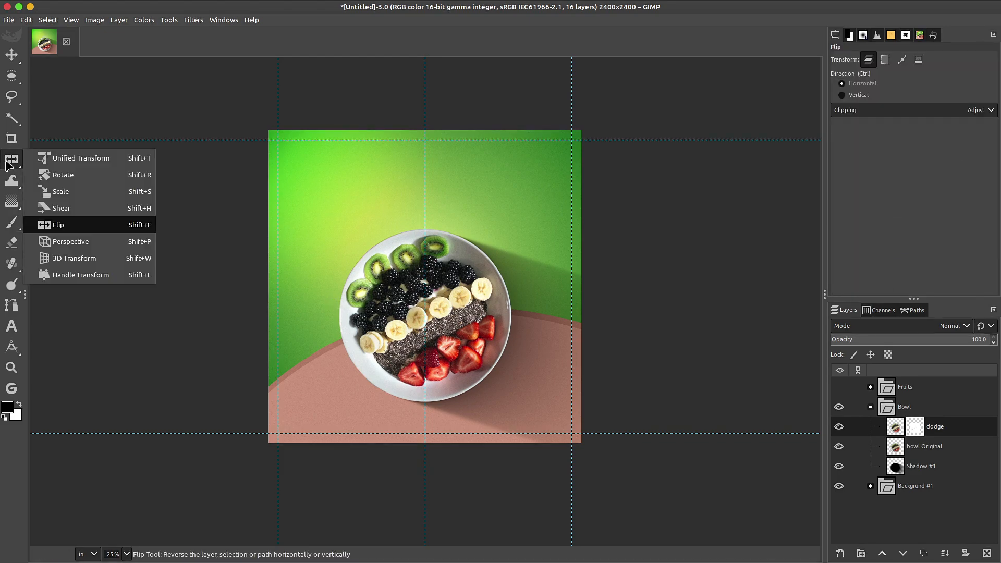
click(106, 226)
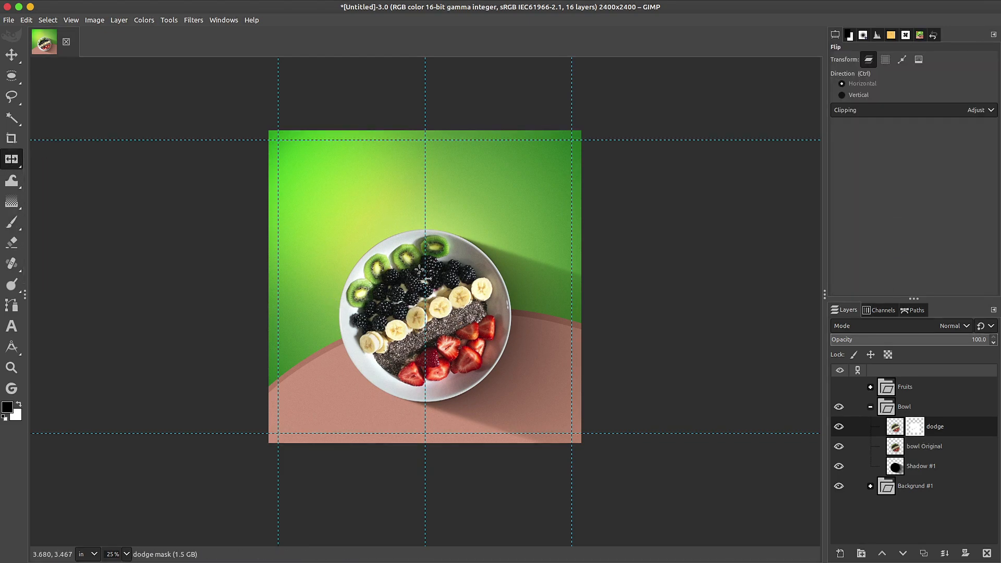
click(895, 426)
click(485, 309)
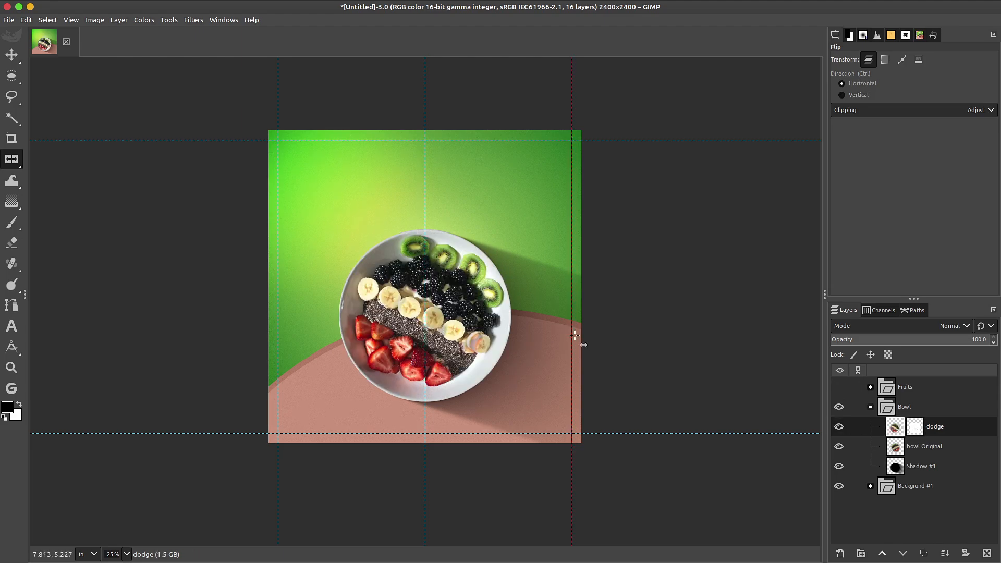
click(902, 451)
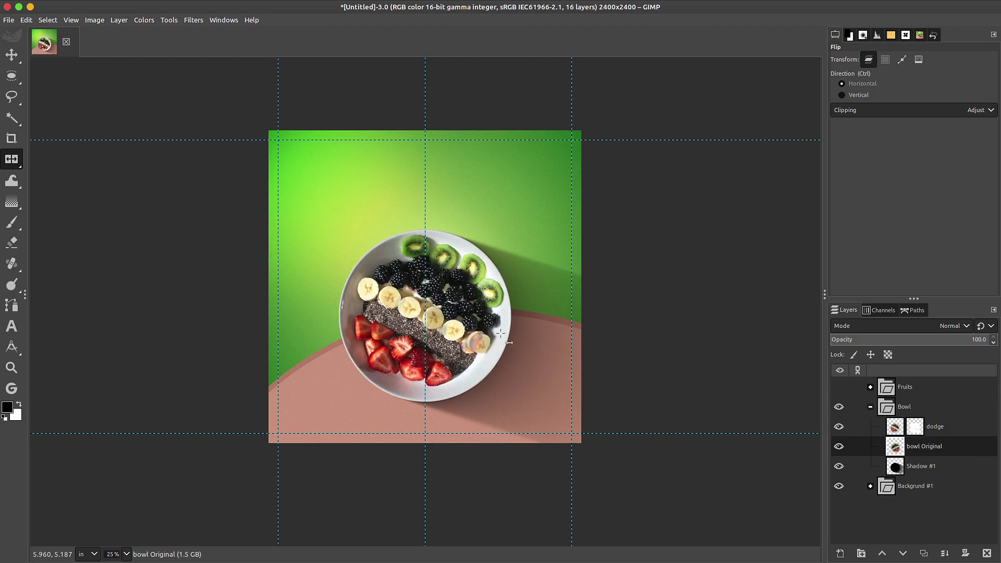
key(1)
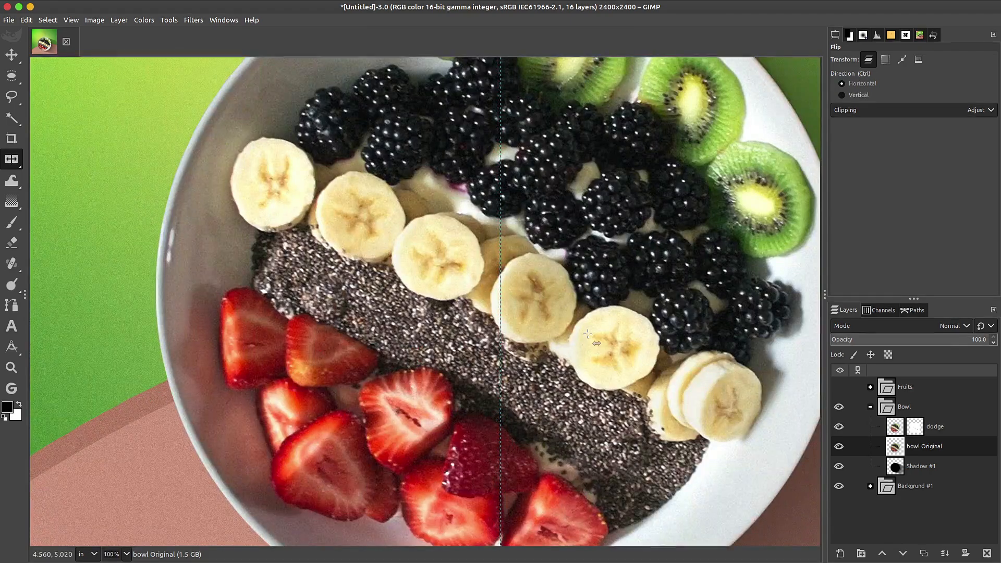
scroll(727, 388, down, 4)
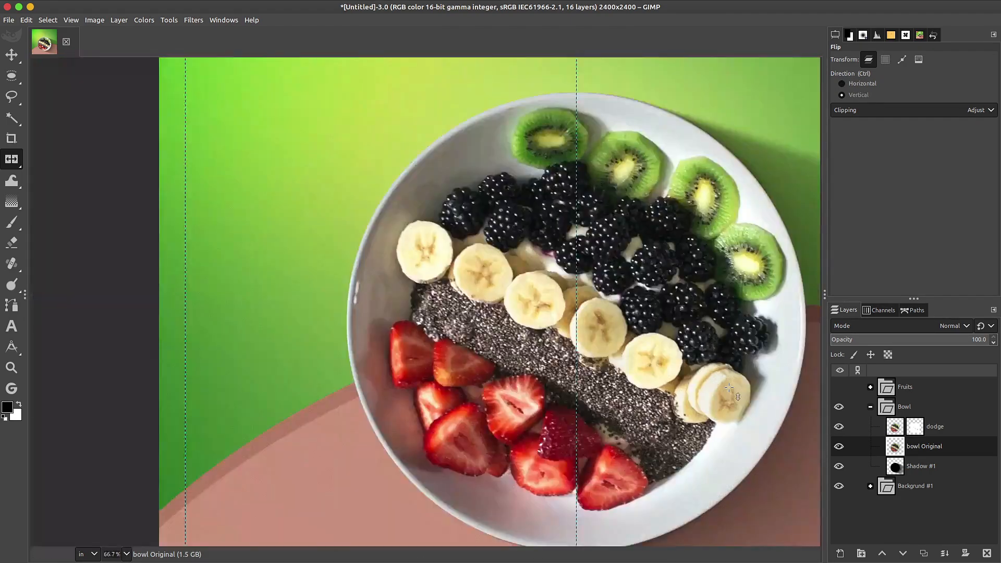
scroll(727, 387, right, 4)
key(shift+2)
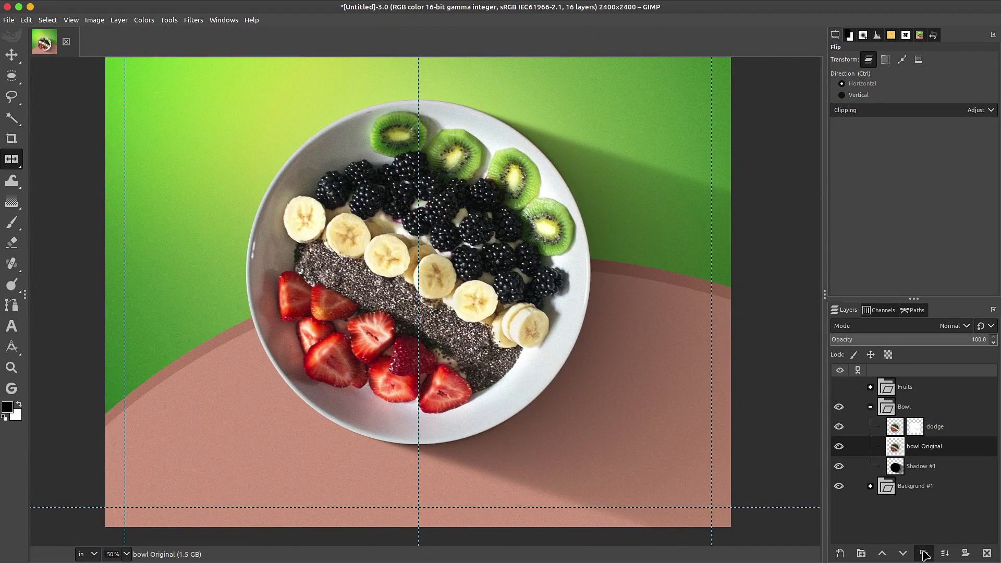
Step: Duplicate the bowl Original layer, name the copy "sharpen", and place it above the dodge layer in the Bowl group
click(924, 554)
double_click(920, 452)
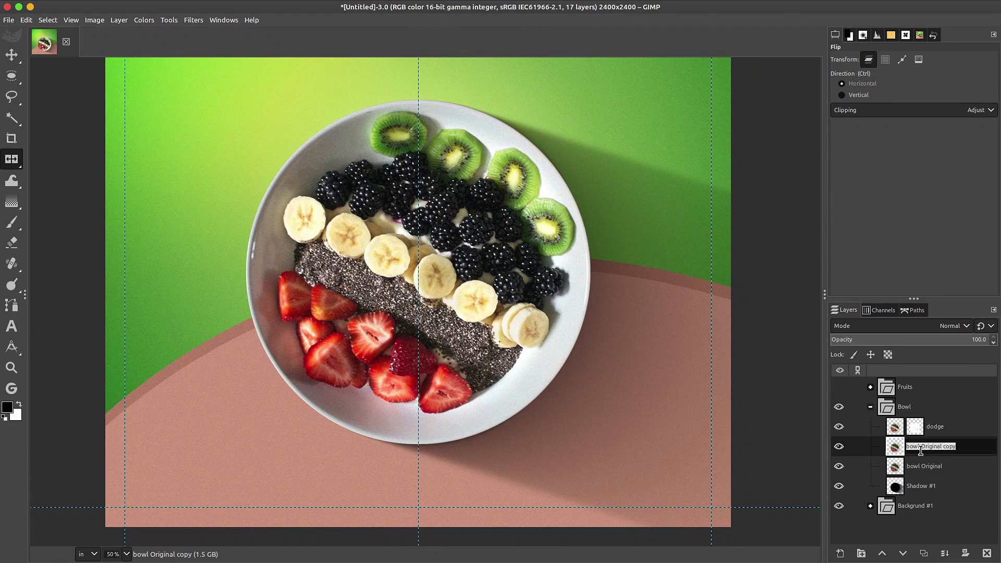
text(sharpen)
key(Return)
drag(905, 455, 906, 431)
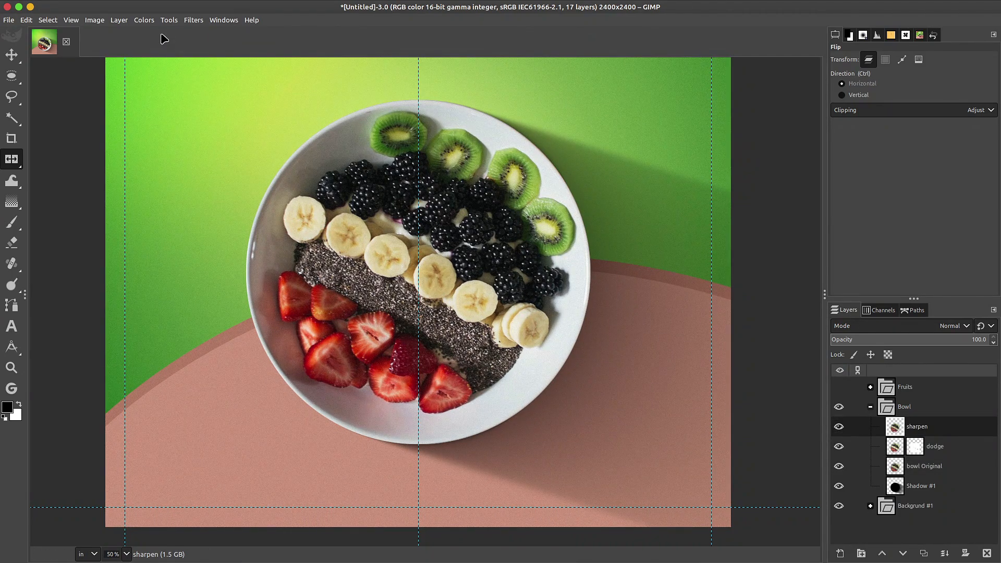
Step: Apply a High Pass filter to the sharpen layer with a standard deviation of 3.6 and a contrast of 1.088
click(193, 21)
mouse_move(235, 107)
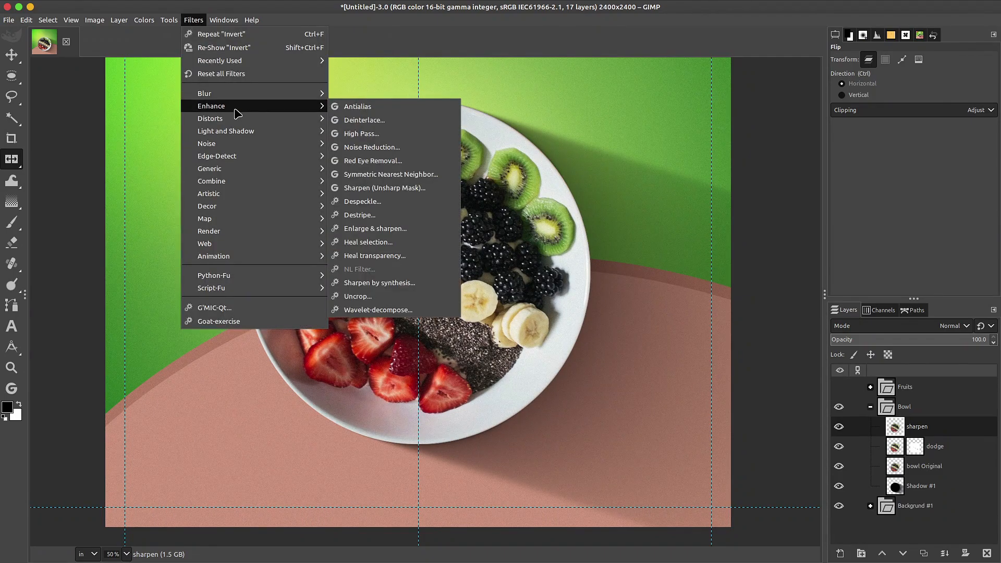
click(362, 134)
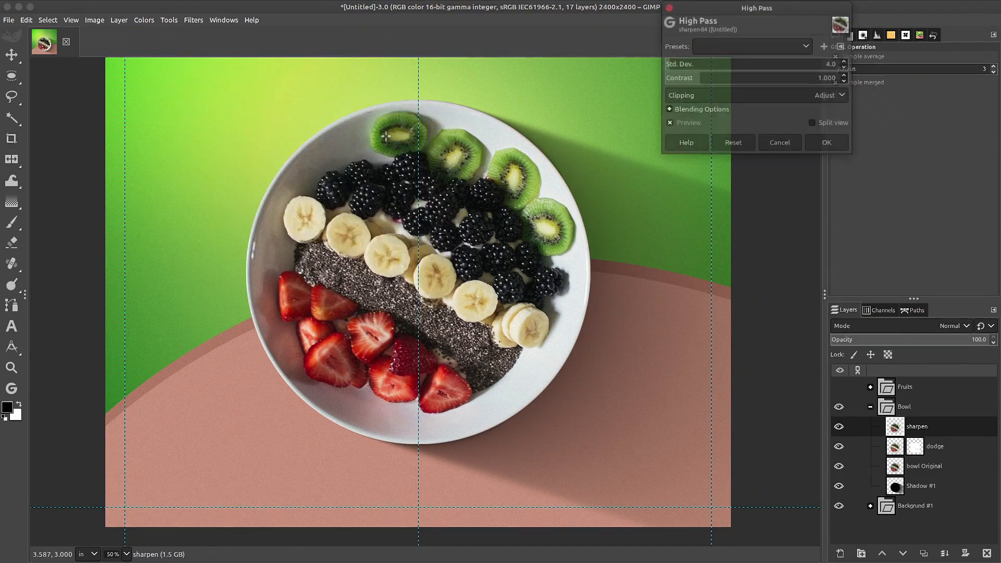
click(673, 63)
click(688, 78)
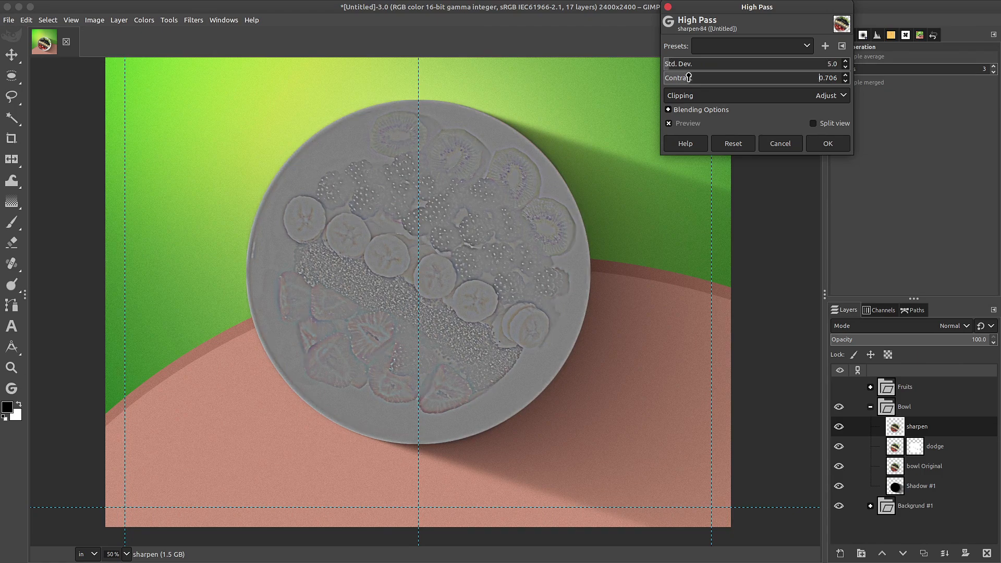
click(673, 64)
click(701, 78)
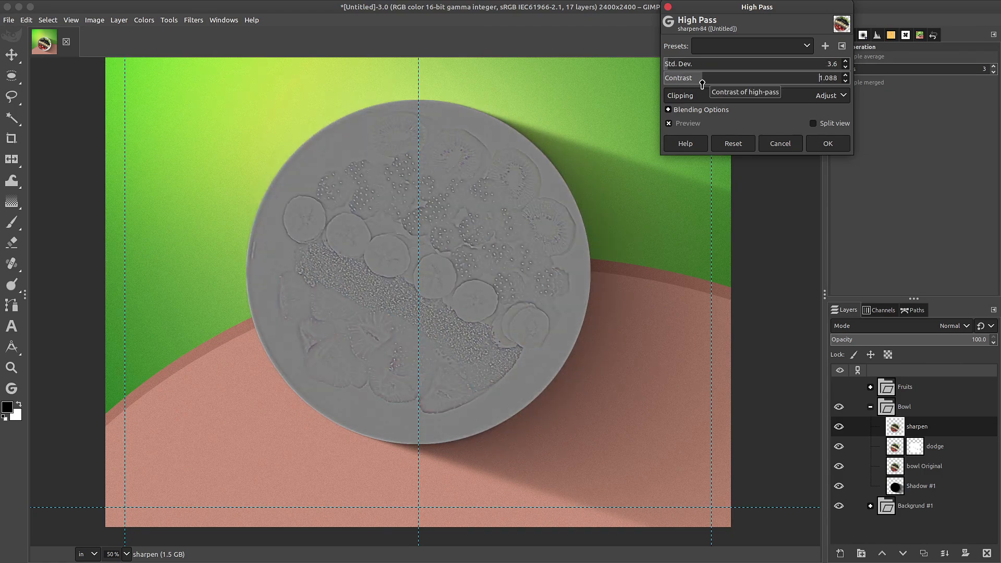
click(816, 146)
Step: Set the sharpen layer's blend mode to Overlay and hide the layer to compare the fruit detail without it
click(958, 326)
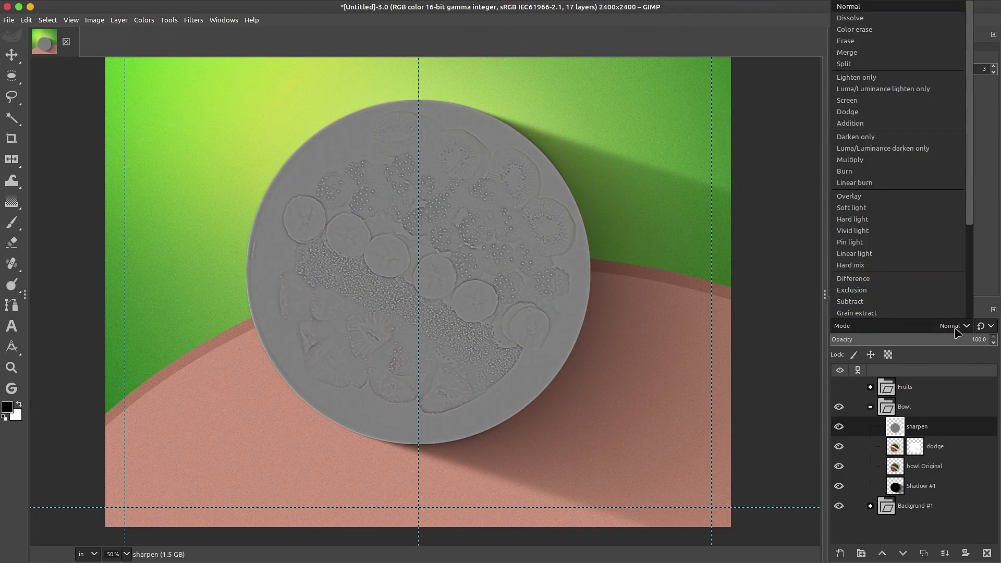
click(874, 198)
scroll(513, 278, up, 5)
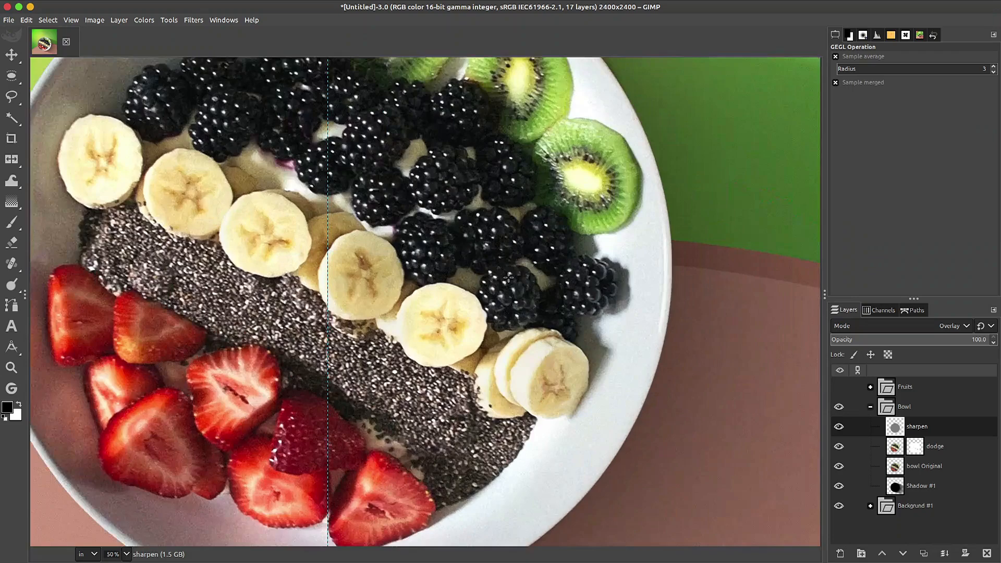
click(839, 427)
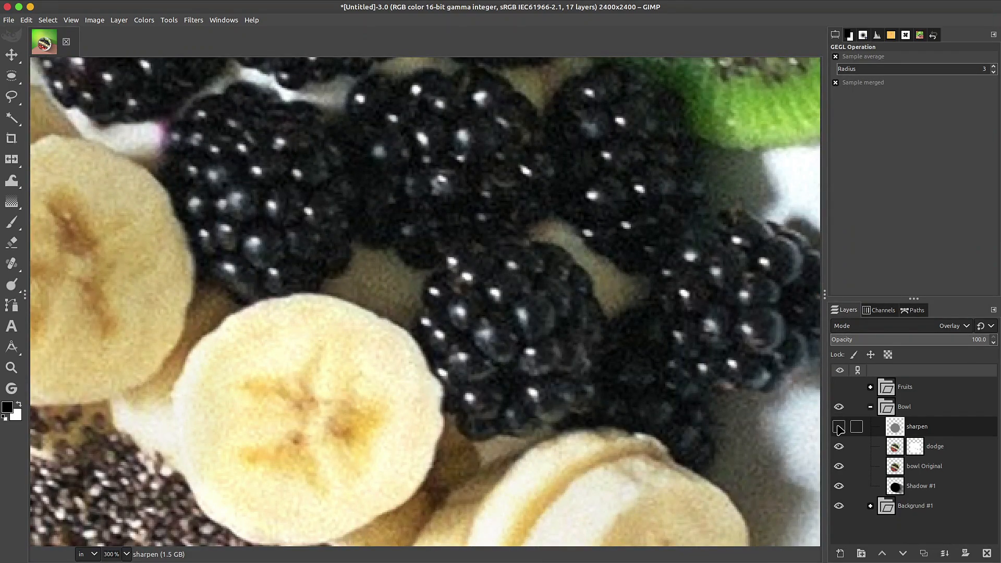
Step: Toggle the sharpen layer's visibility repeatedly to compare the fruit detail with and without sharpening
click(838, 428)
click(839, 428)
click(839, 428)
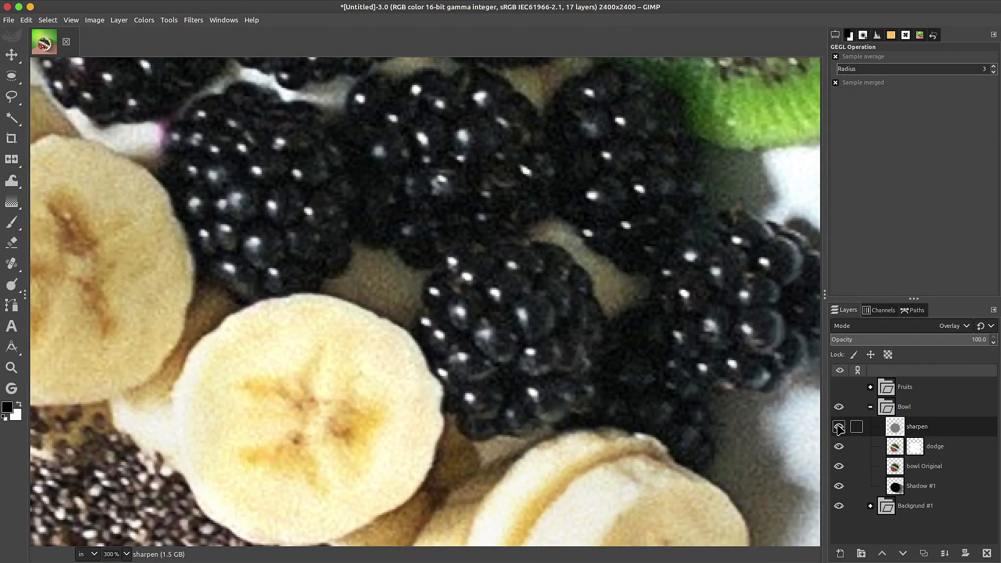
click(839, 427)
click(839, 427)
Step: Reduce the sharpen layer's opacity, trying 50 against the hidden layer and settling on 75
click(937, 346)
text(50)
key(Return)
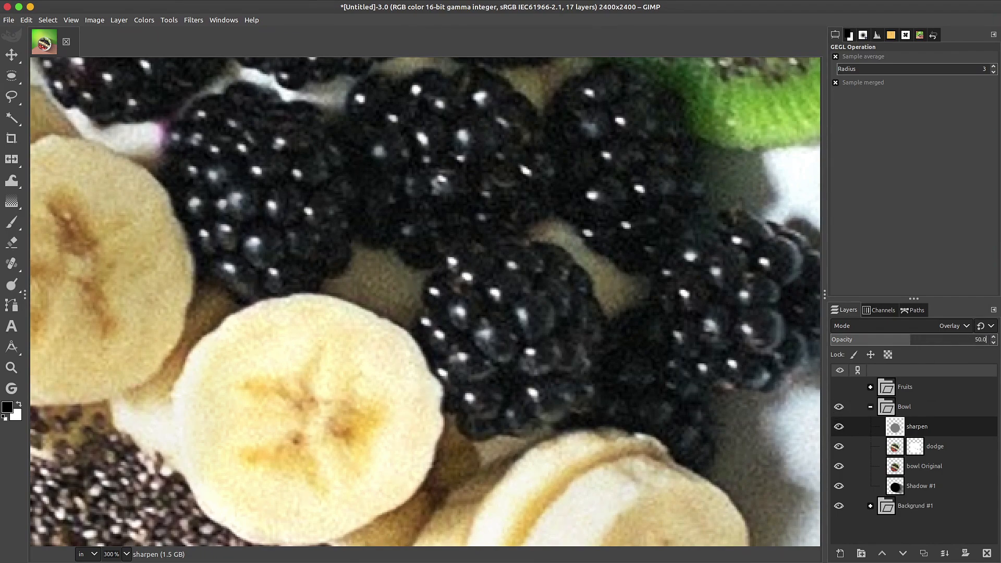
click(839, 426)
key(minus)
key(minus)
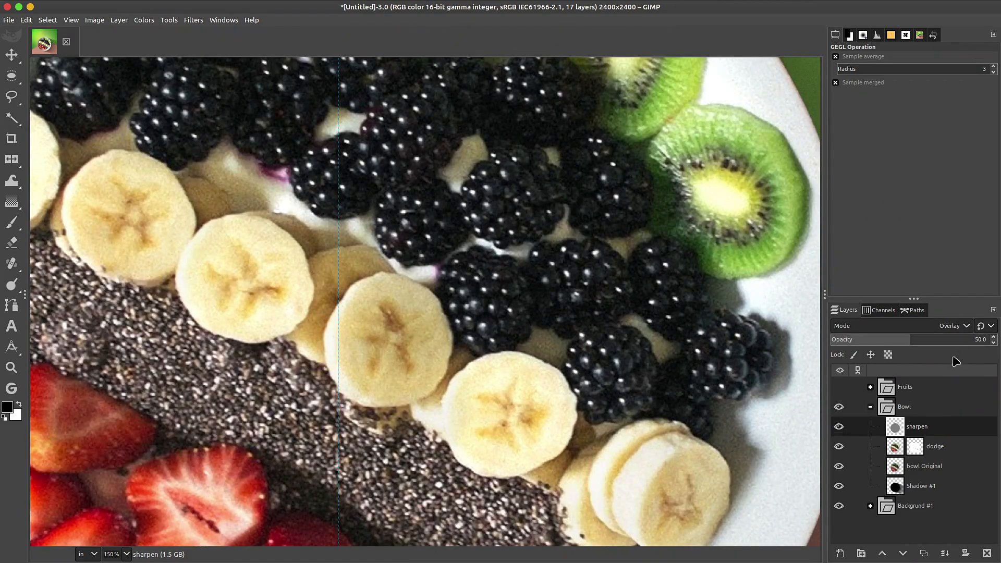
click(949, 338)
scroll(606, 311, down, 4)
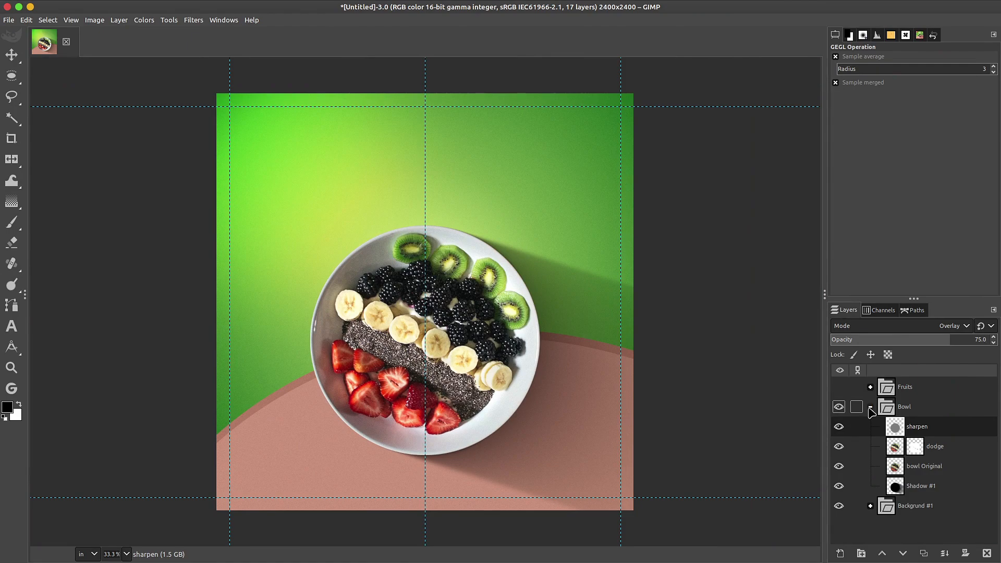
Step: Collapse the Bowl group, reveal the melon layer in the Fruits group, and hide the guides
click(871, 408)
click(886, 394)
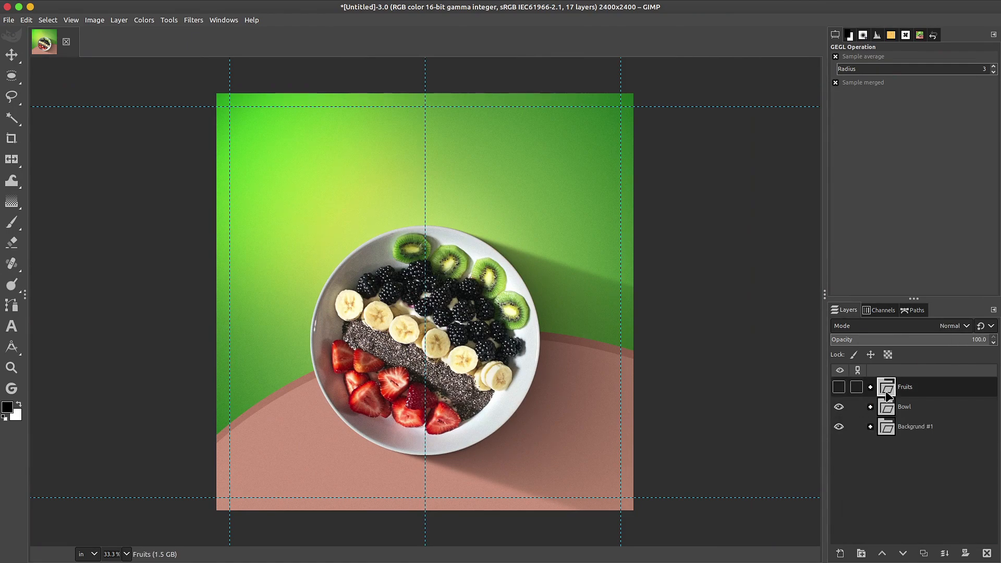
click(871, 388)
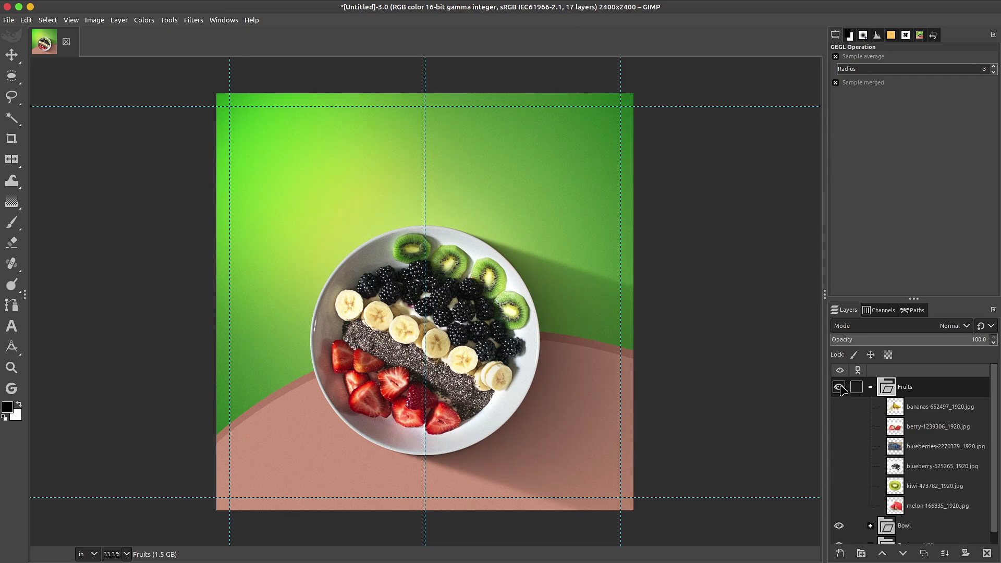
click(840, 506)
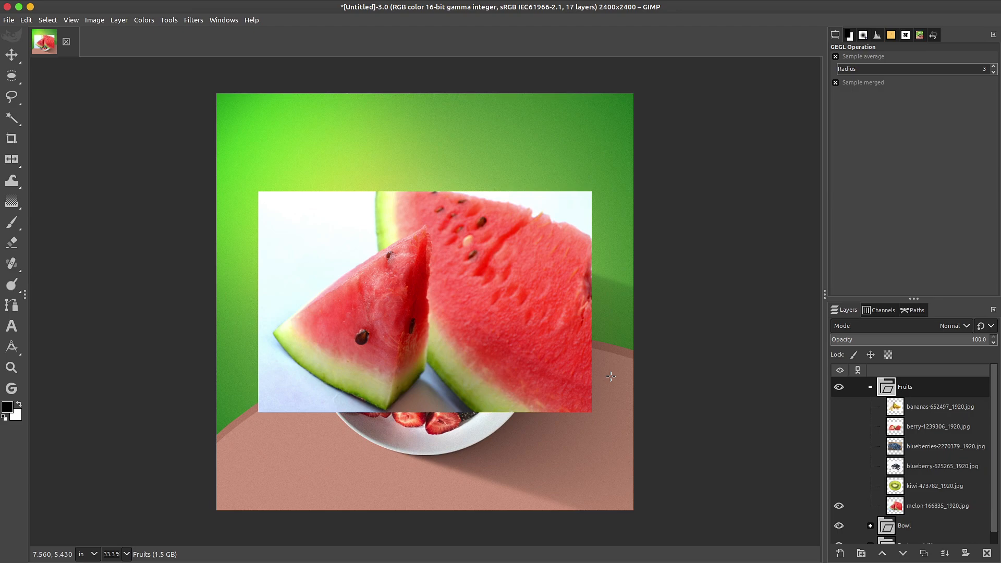
click(72, 21)
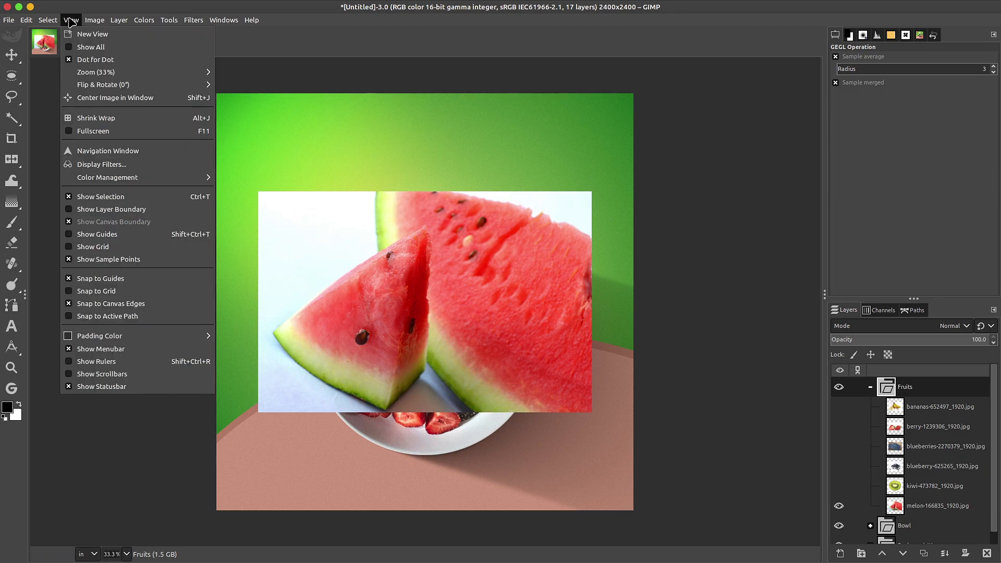
click(142, 236)
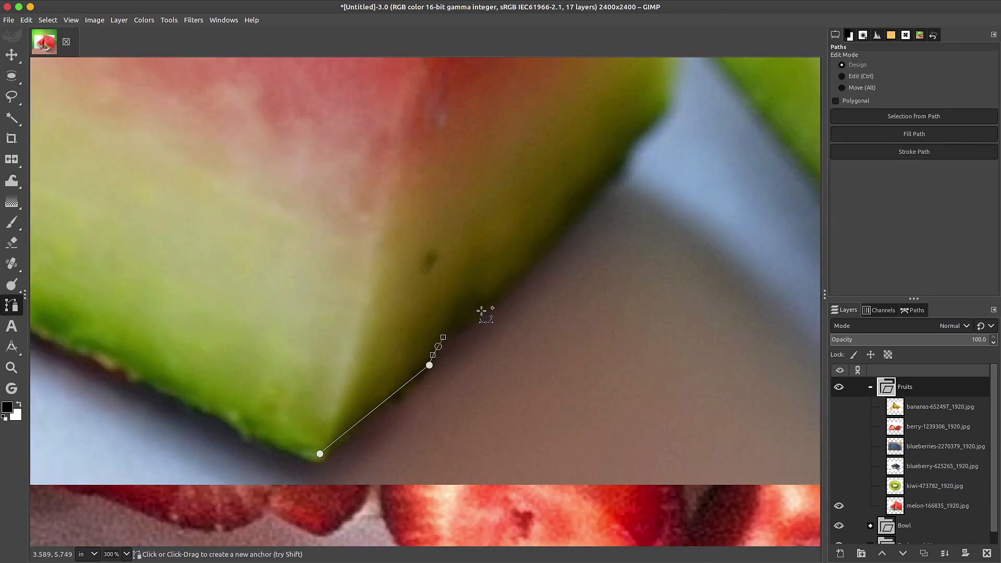
Step: Trace a path from the small melon slice's bottom corner up along the right side of its rind
click(597, 192)
click(621, 156)
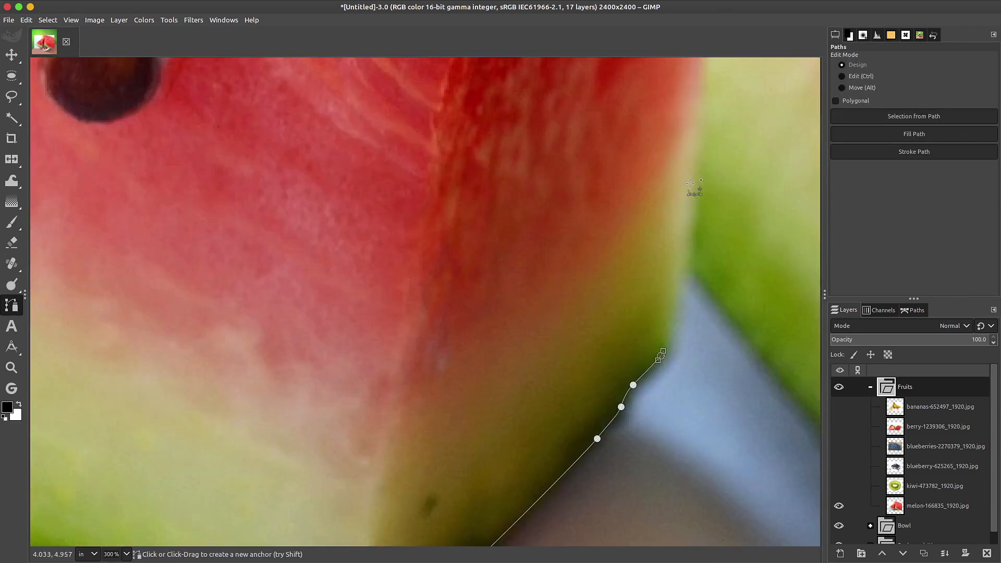
click(689, 183)
scroll(699, 209, up, 2)
scroll(702, 224, right, 1)
click(505, 275)
click(501, 172)
Step: Extend the path upward along the wavy dark red right edge of the melon slice
scroll(506, 180, up, 2)
scroll(490, 182, up, 2)
drag(492, 367, 496, 360)
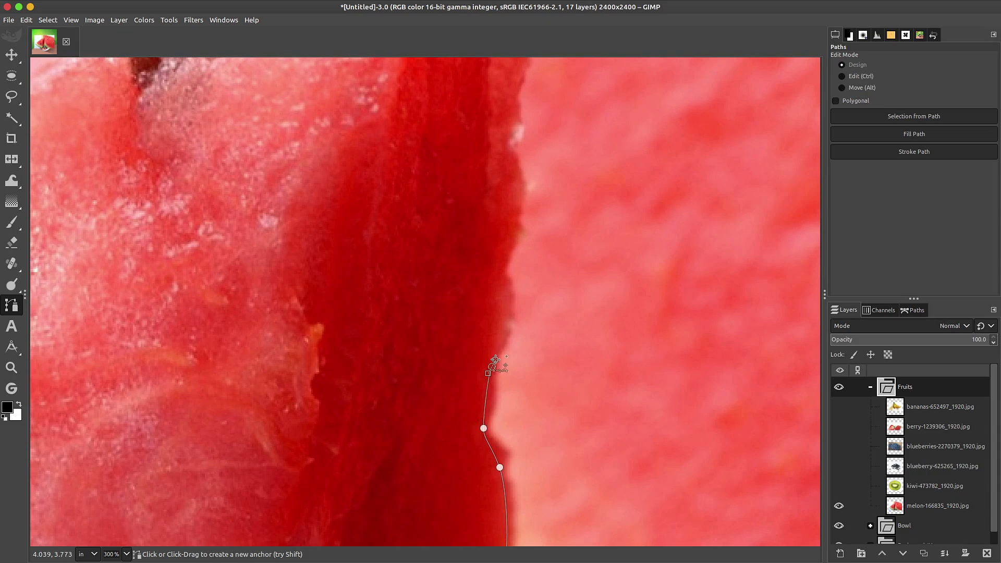
click(507, 322)
click(500, 280)
click(517, 209)
scroll(518, 219, up, 3)
click(500, 279)
drag(541, 248, 545, 238)
scroll(540, 249, down, 1)
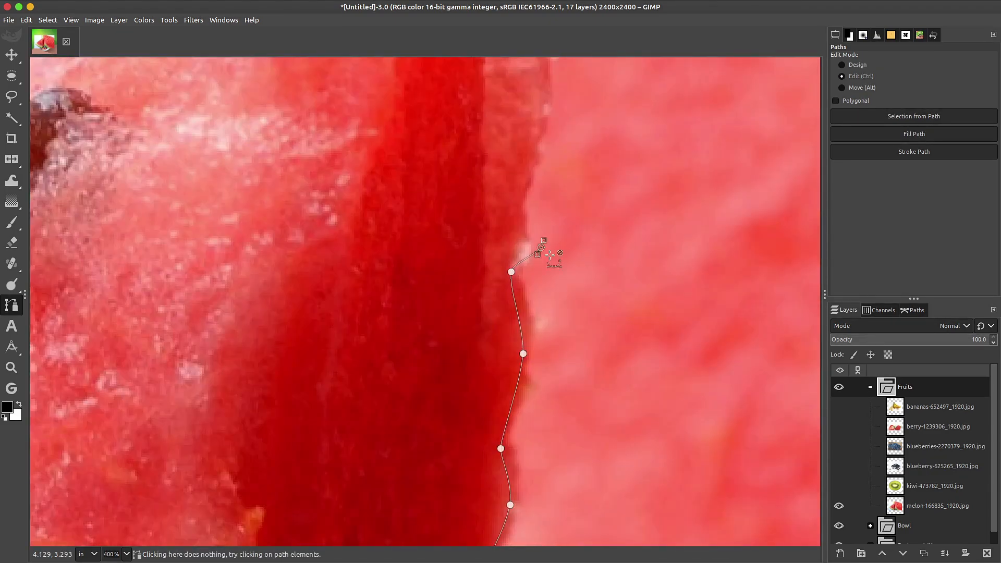
Step: Undo the last anchor and continue the path up the notched red edge to just below the slice's tip
key(ctrl+z)
scroll(524, 217, up, 5)
click(549, 267)
click(534, 216)
scroll(526, 192, up, 5)
click(526, 373)
click(476, 363)
drag(481, 322, 484, 312)
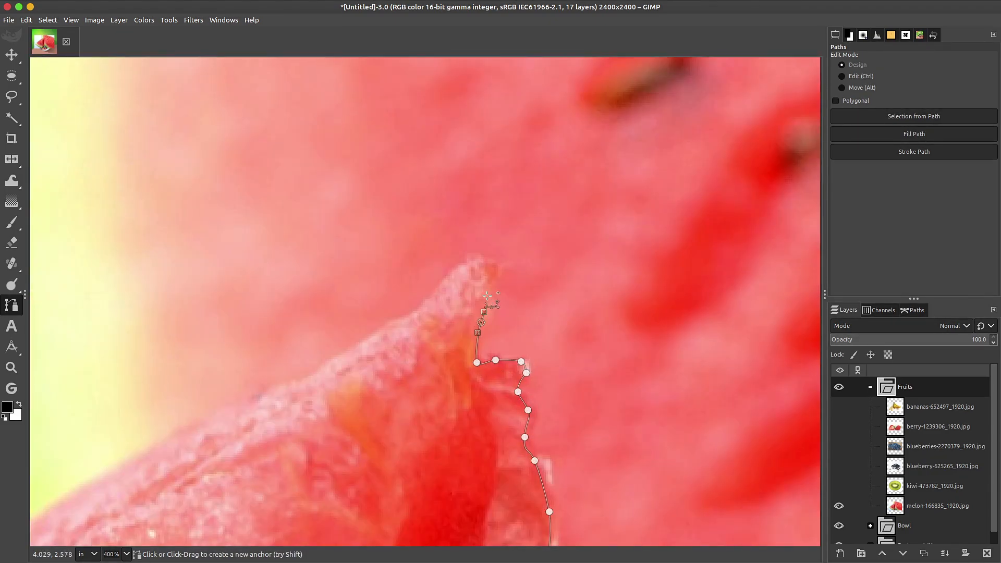
Step: Carry the path around the melon slice's tip and down the start of its upper sloping edge
click(487, 296)
click(492, 272)
click(469, 266)
drag(419, 314, 411, 326)
click(386, 330)
drag(349, 355, 336, 363)
click(293, 386)
click(236, 410)
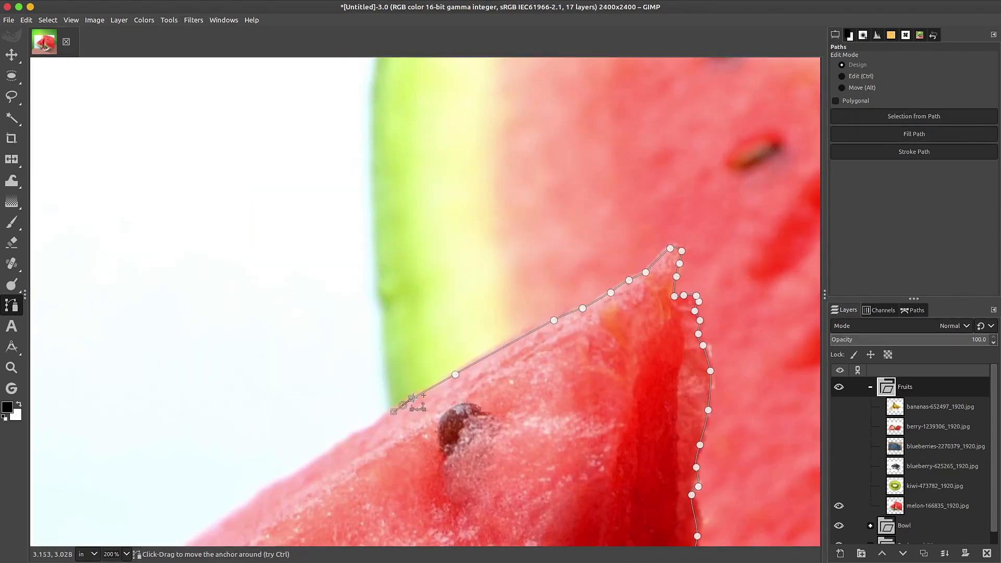
Step: Continue the path down the melon slice's long sloping edge to the rind's left corner
scroll(403, 405, down, 5)
click(258, 252)
ctrl+click(323, 212)
scroll(257, 252, left, 6)
drag(470, 263, 446, 279)
drag(337, 366, 312, 390)
click(230, 459)
drag(164, 522, 154, 531)
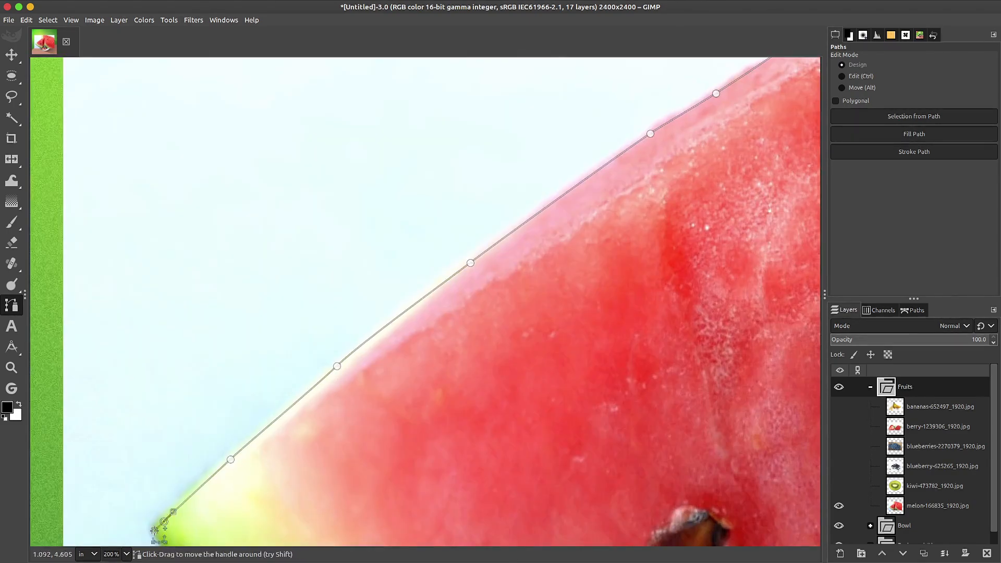
Step: Trace the lower rind of the melon slice back to the starting anchor and close the path
scroll(156, 527, down, 4)
click(167, 302)
click(224, 373)
drag(259, 413, 271, 426)
scroll(305, 425, down, 4)
drag(373, 271, 390, 283)
drag(600, 393, 620, 402)
scroll(665, 421, right, 4)
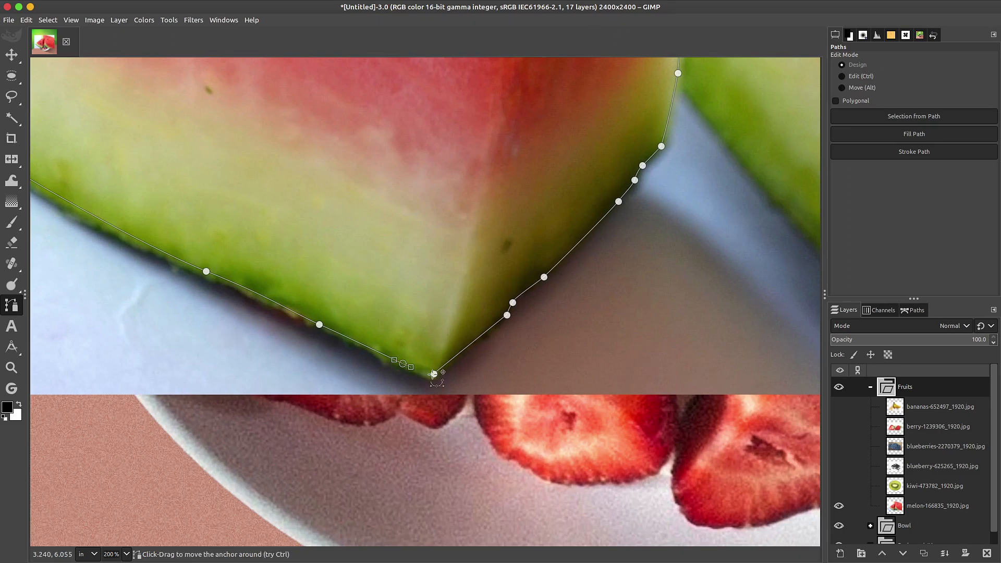
click(214, 353)
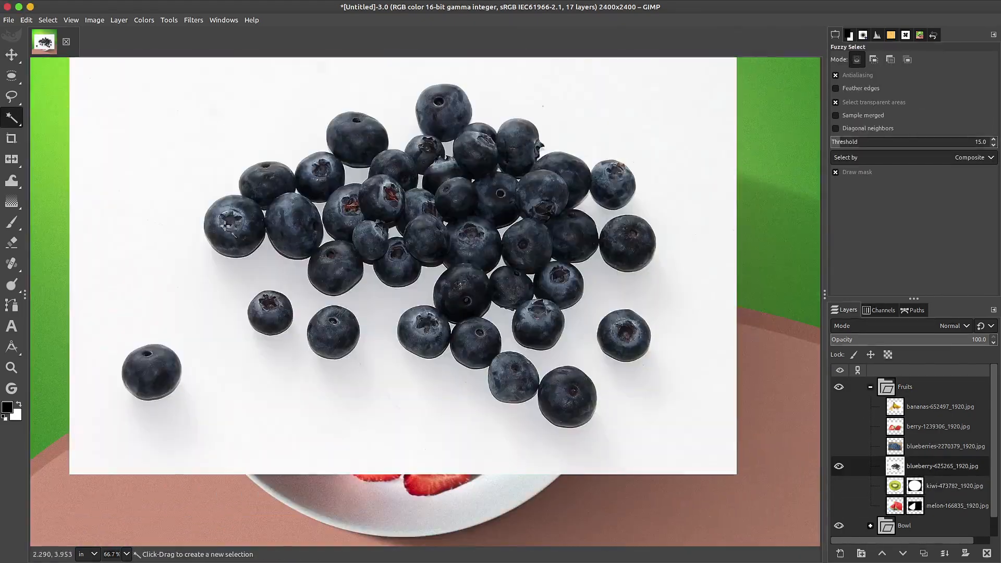
Step: Draw an elliptical selection around a single blueberry and adjust its edges to fit the fruit
scroll(225, 227, up, 4)
key(e)
drag(241, 152, 482, 380)
drag(254, 369, 235, 402)
drag(467, 400, 478, 416)
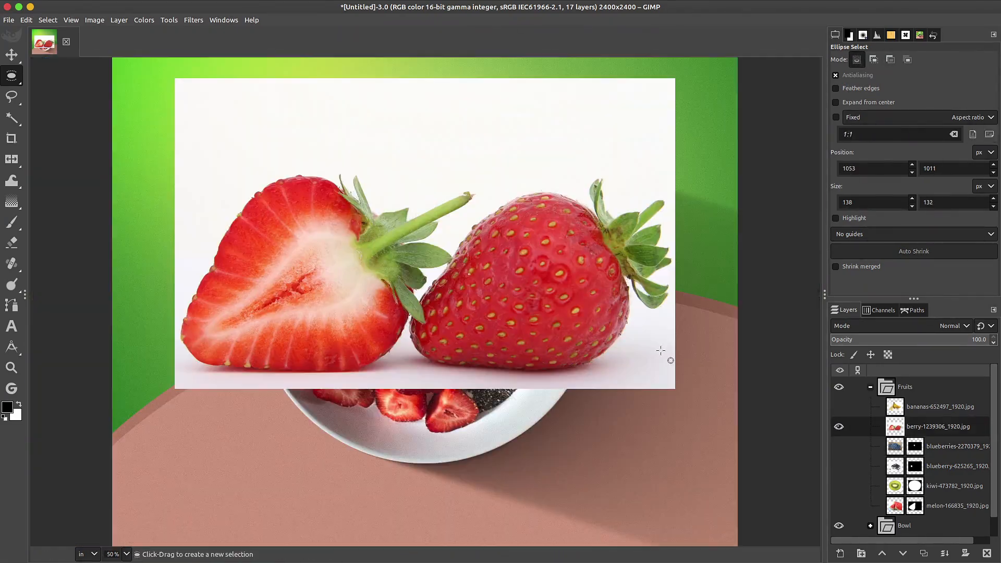
Step: Select the white background around the strawberries with Fuzzy Select, adding the missed area beneath them
click(453, 172)
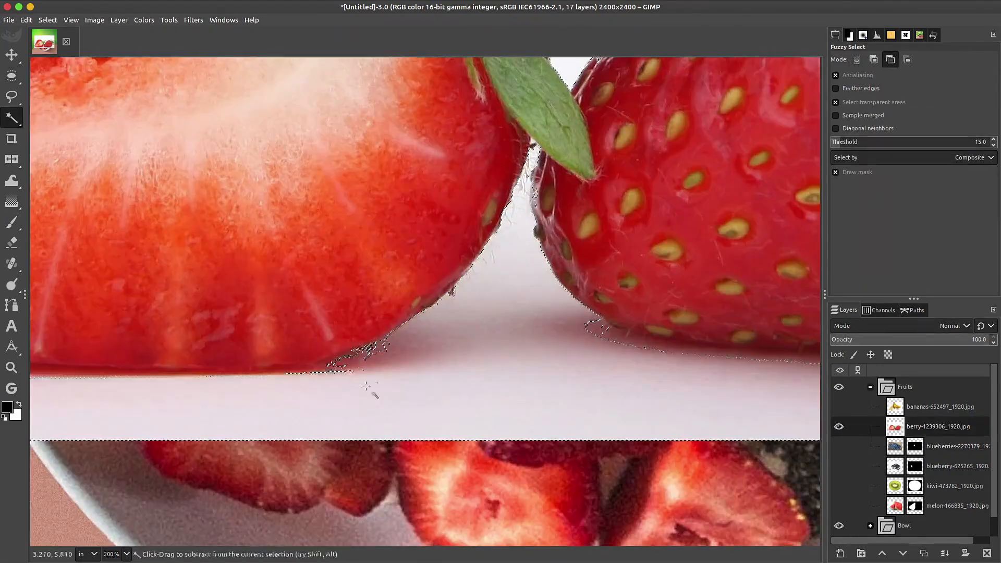
scroll(367, 387, down, 2)
shift+click(179, 395)
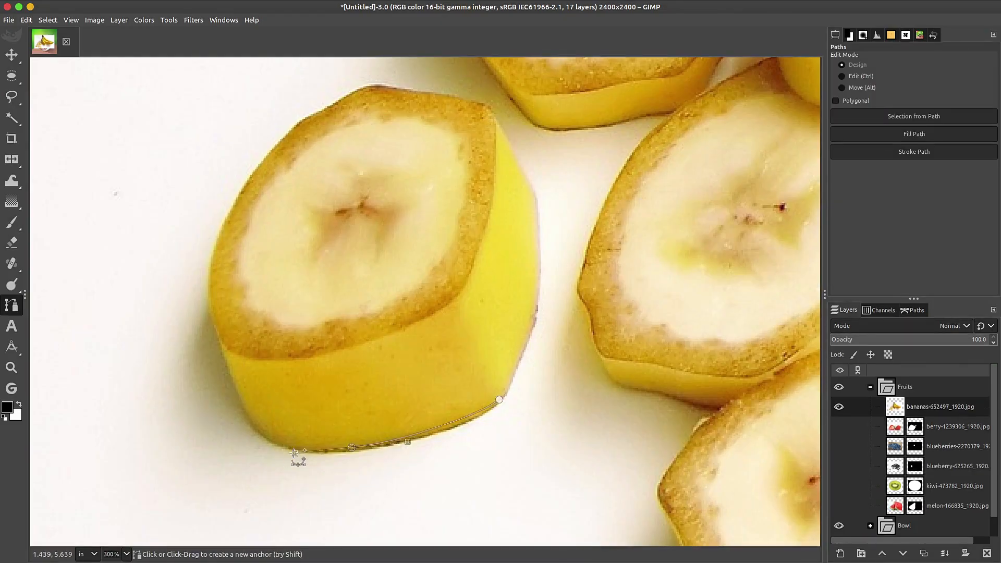
Step: Trace a path along the lower and left edges of the separate banana slice using curved anchors
drag(293, 454, 318, 450)
drag(247, 412, 236, 386)
drag(211, 304, 210, 276)
drag(262, 164, 275, 147)
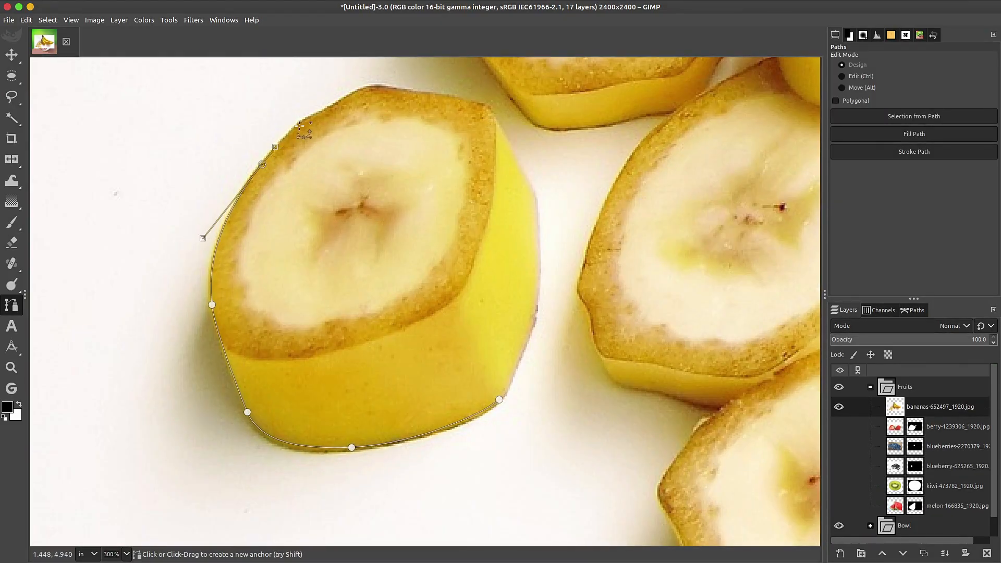
Step: Continue the path along the top peel edge of the banana slice to its upper right corner
click(299, 126)
click(331, 107)
click(368, 90)
click(397, 93)
click(444, 98)
click(487, 111)
drag(488, 110, 501, 136)
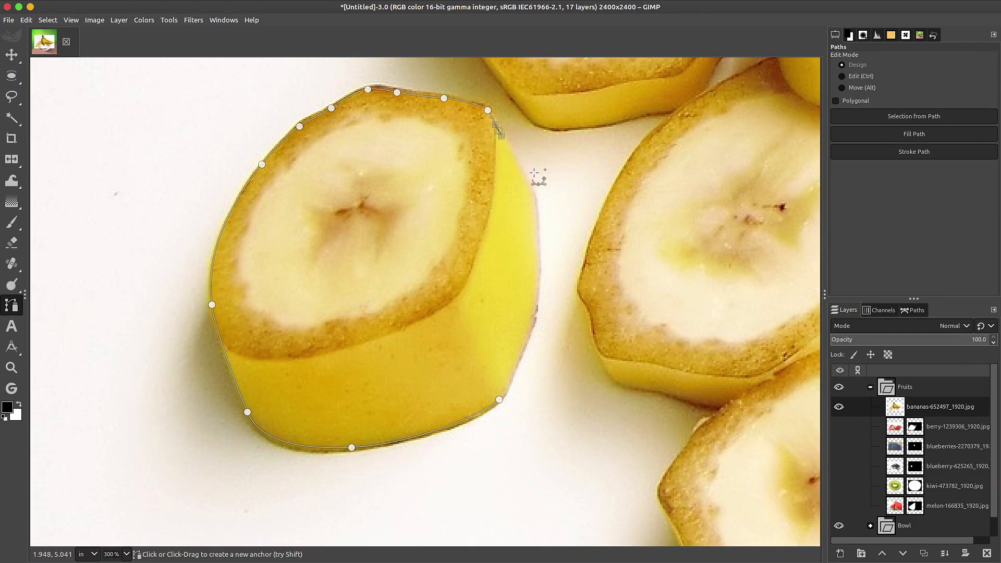
Step: Trace the banana slice's right side down to the first anchor and close the path
click(527, 180)
click(535, 202)
drag(538, 274, 537, 308)
click(535, 203)
click(538, 274)
drag(519, 353, 513, 371)
ctrl+click(499, 400)
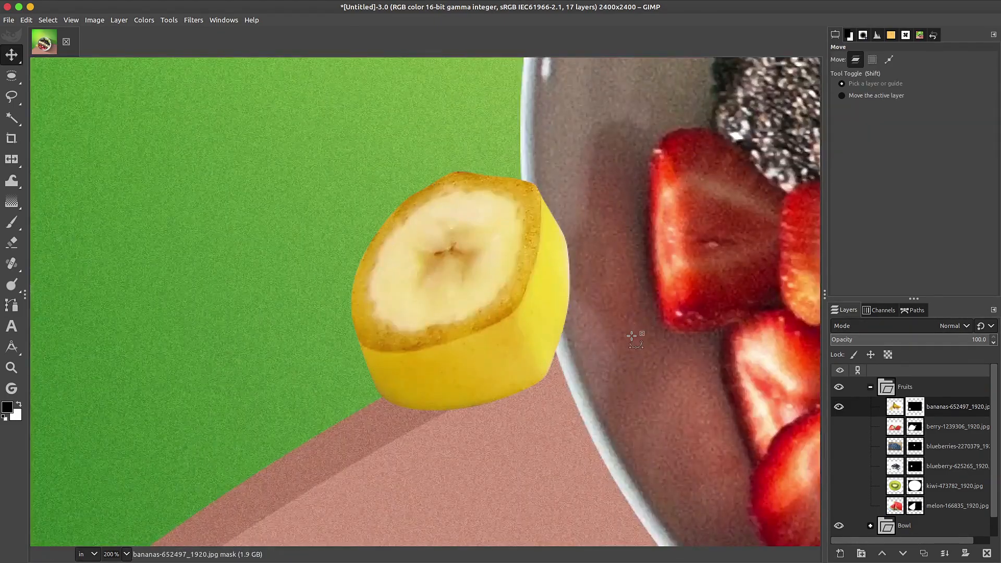
Step: Hide the bananas layer, then show and select the melon layer
key(p)
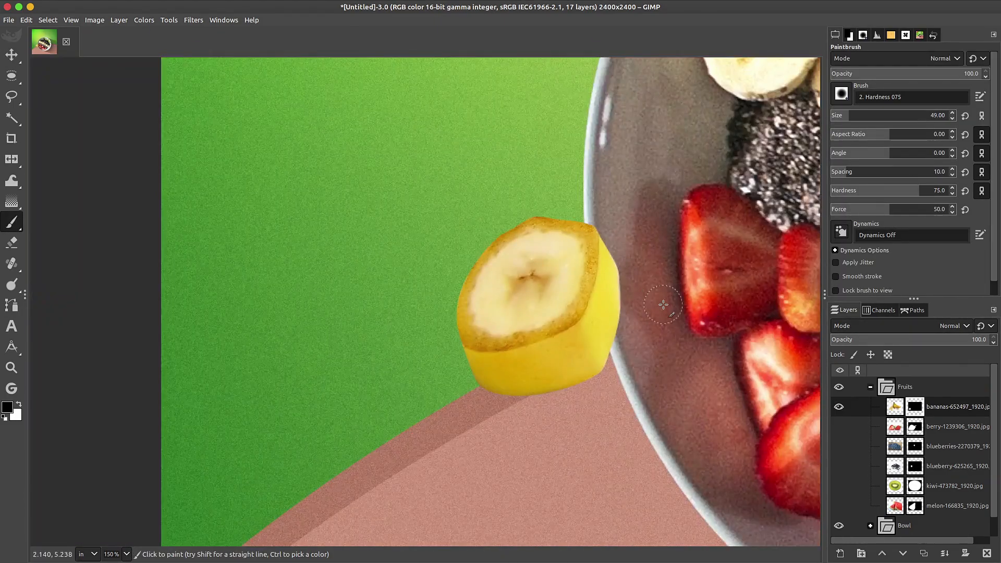
scroll(663, 304, down, 4)
click(840, 408)
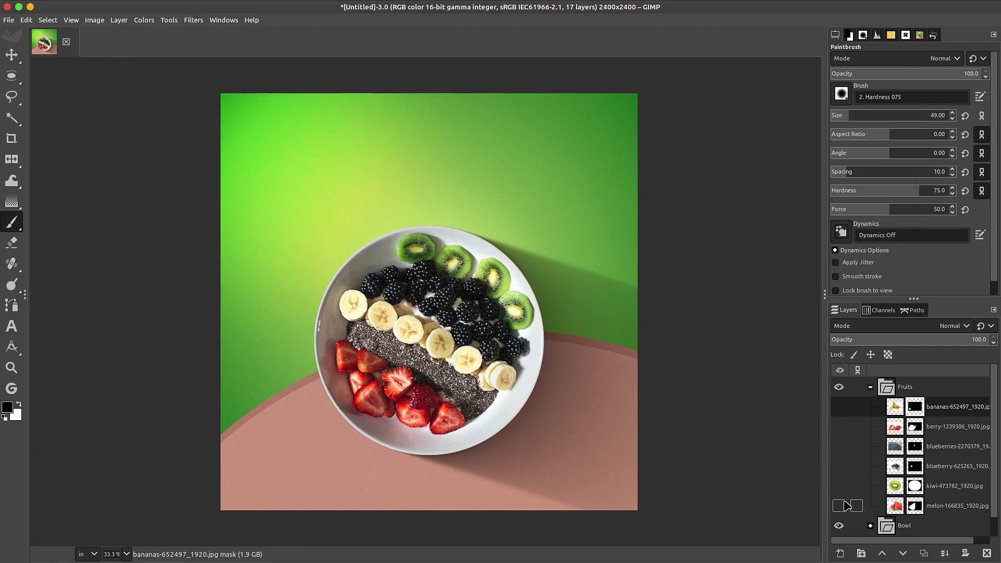
click(840, 505)
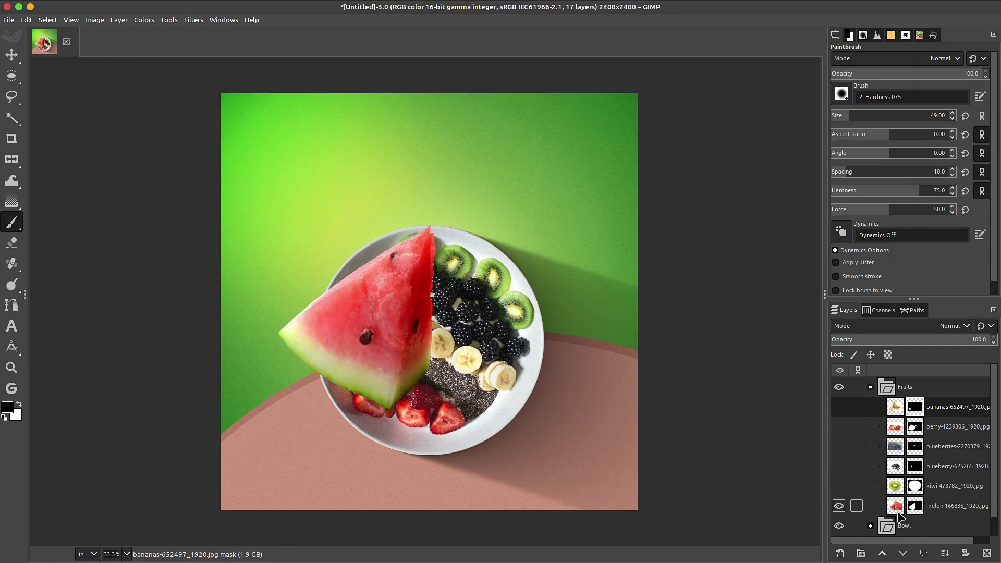
click(897, 511)
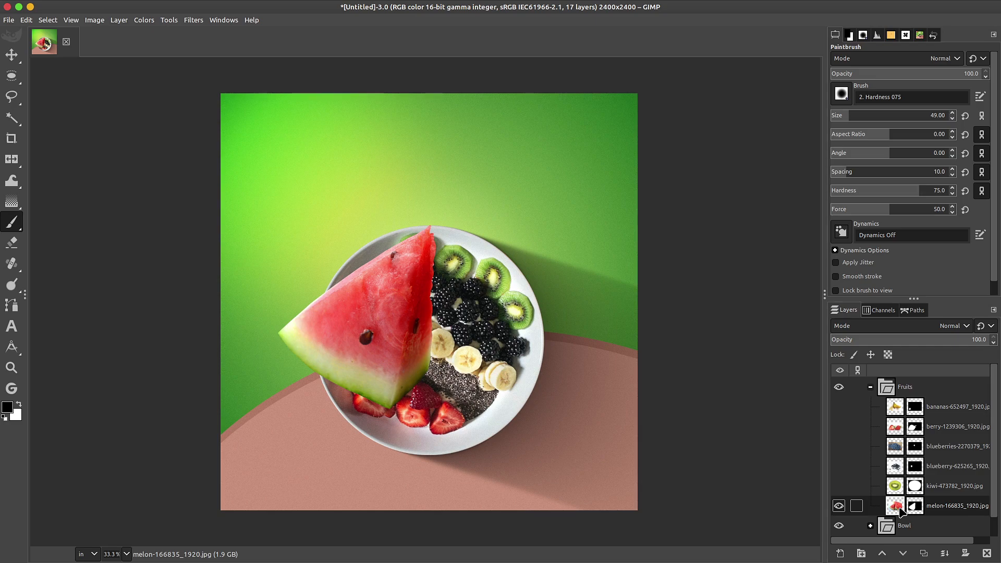
key(shift+f)
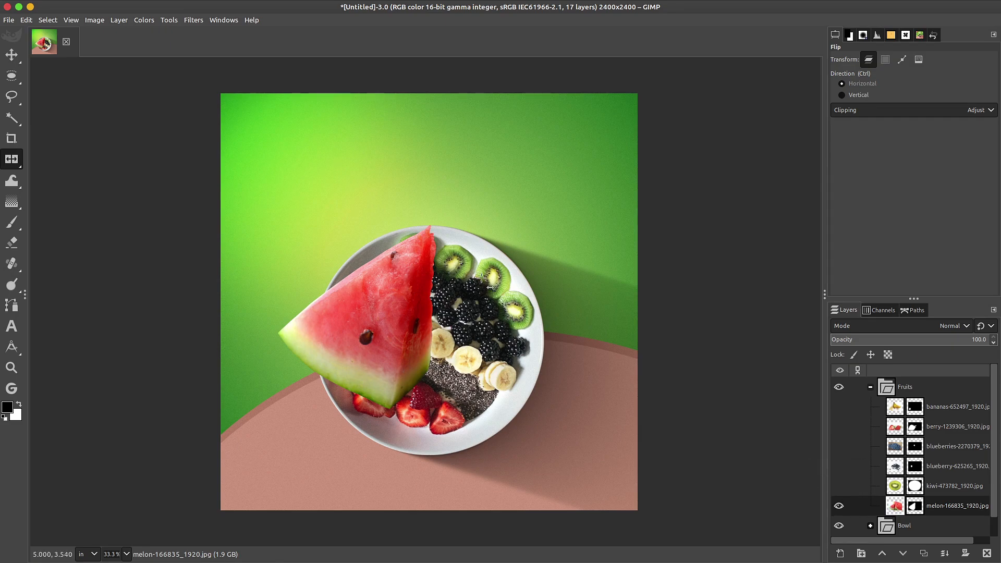
key(m)
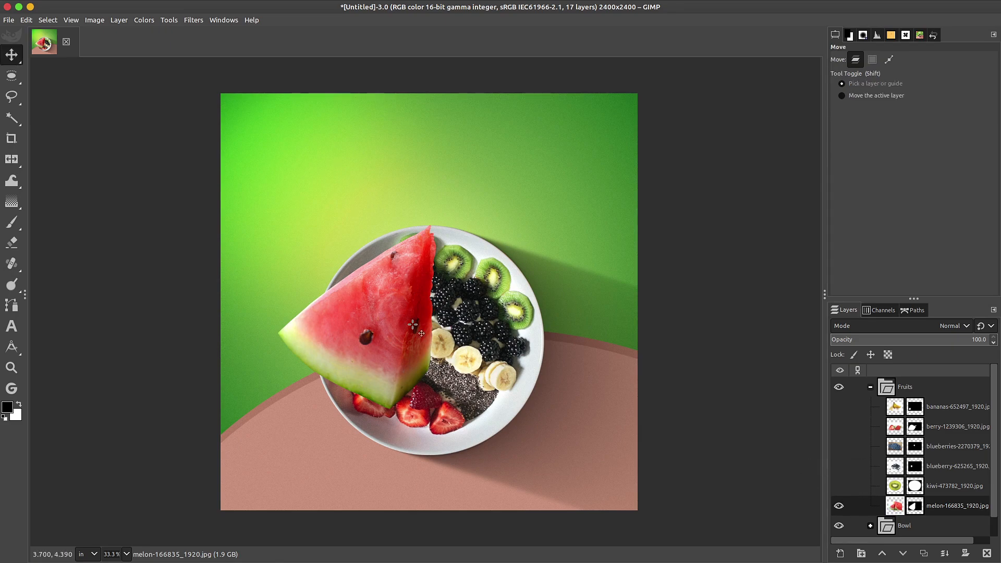
Step: Scale down and rotate the melon slice with Unified Transform, placing it partly off the poster's lower right edge
key(shift+t)
click(443, 342)
drag(429, 302, 391, 397)
drag(301, 130, 109, 401)
drag(313, 332, 651, 334)
drag(809, 210, 724, 278)
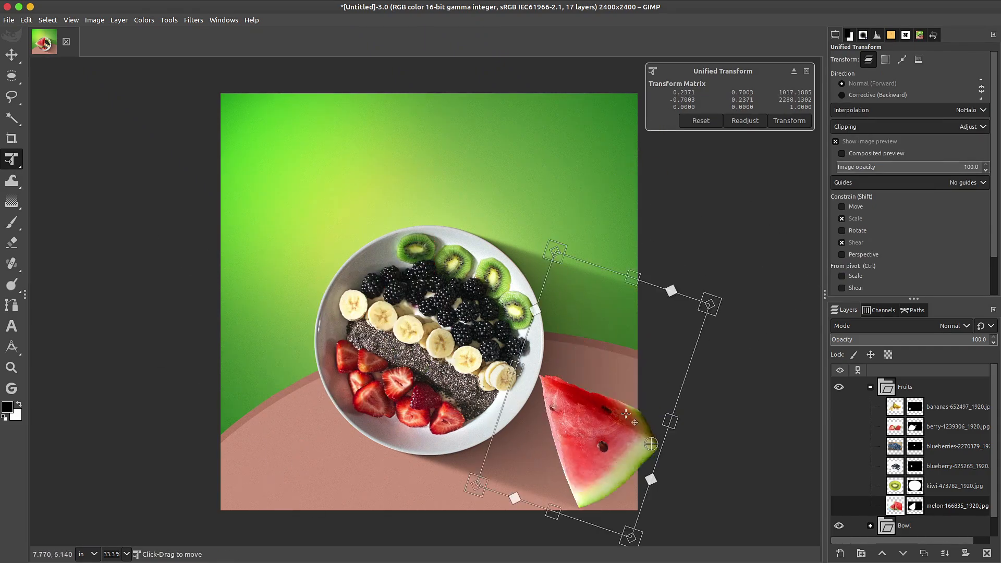
drag(652, 380, 665, 335)
click(789, 120)
Step: Show the kiwi layer, shrink and rotate it, and place it partly off the poster's left edge beside the bowl
click(839, 485)
click(954, 486)
click(429, 302)
drag(429, 302, 210, 372)
drag(108, 305, 168, 339)
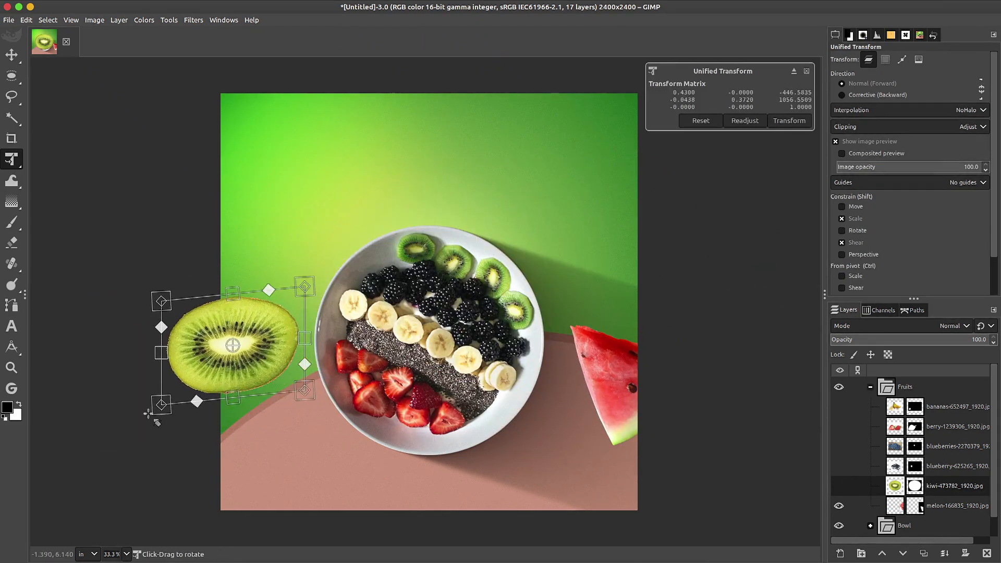
drag(152, 416, 163, 429)
click(789, 121)
Step: Show both blueberry layers and place one blueberry on each side above the bowl
click(839, 466)
click(954, 466)
click(839, 446)
Step: Show the berry layer and mask out the leftover white patch between the strawberry's leaves by filling it with black
click(839, 427)
click(954, 426)
key(u)
click(448, 297)
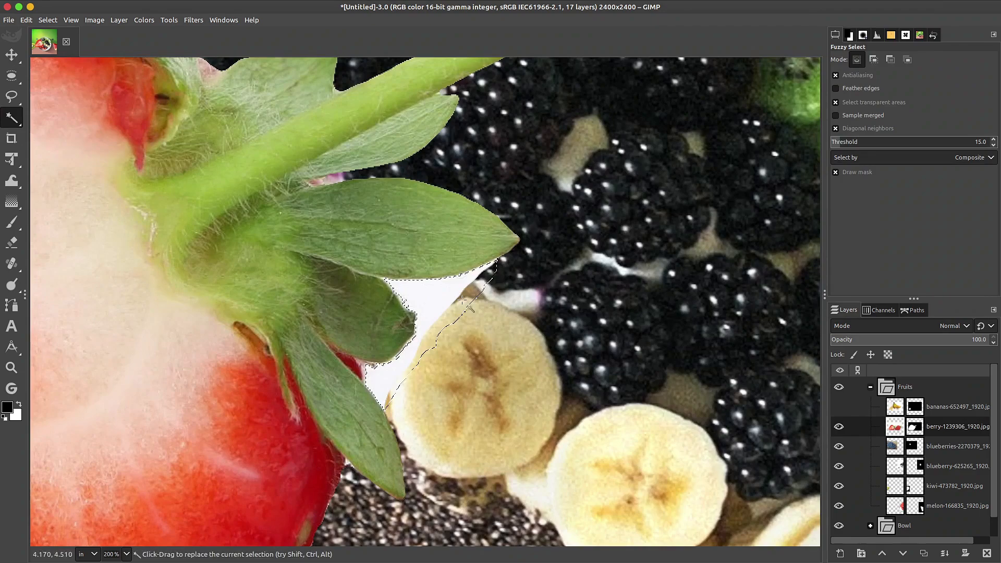
drag(7, 408, 449, 297)
Step: Transform the strawberry half so it extends off the poster's upper left corner
key(shift+s)
drag(420, 356, 329, 132)
key(shift+t)
drag(545, 174, 571, 62)
click(789, 120)
Step: Show the bananas layer, enlarge the banana slice, and place it in the poster's upper right area
click(839, 407)
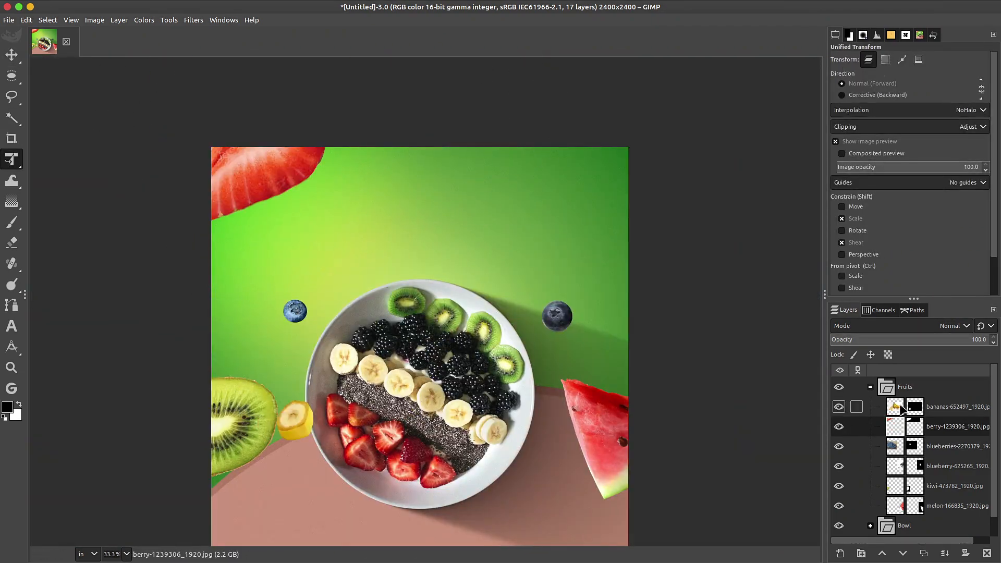
click(954, 407)
drag(504, 303, 459, 334)
drag(517, 267, 556, 224)
drag(487, 301, 474, 310)
click(790, 120)
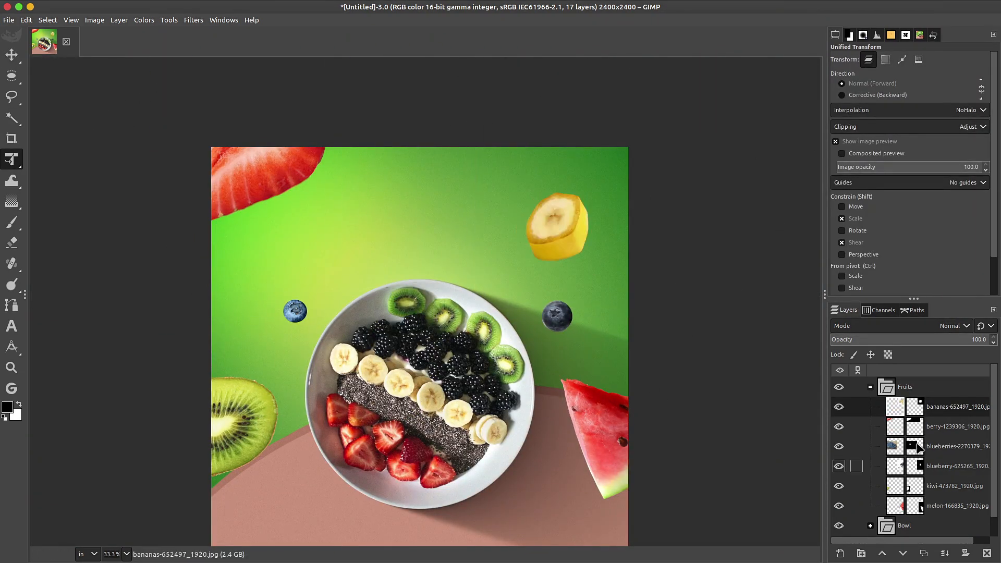
Step: Fine-tune the fruit positions, moving the strawberry down, the left blueberry outward, the right blueberry slightly, and the banana up
click(954, 426)
key(m)
drag(266, 177, 266, 193)
click(954, 446)
drag(294, 315, 283, 309)
click(954, 466)
drag(557, 317, 558, 317)
click(954, 407)
drag(557, 224, 557, 219)
Step: Show the guides again and collapse the Fruits group
key(ctrl+shift+t)
scroll(559, 318, down, 1)
click(871, 387)
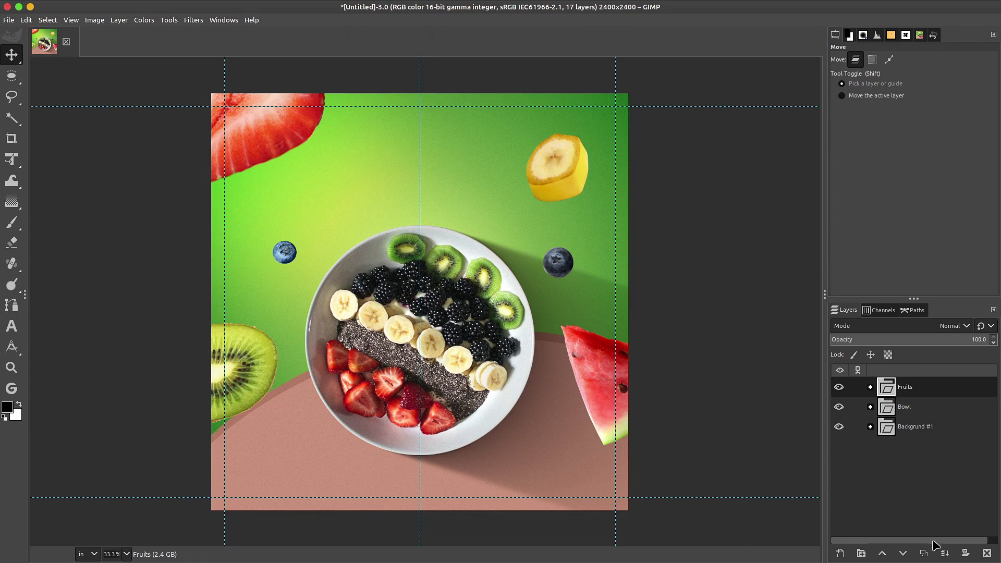
Step: Duplicate the Fruits group as one merged layer with the original hidden, and start a Focus Blur on it centred on the bowl
click(926, 555)
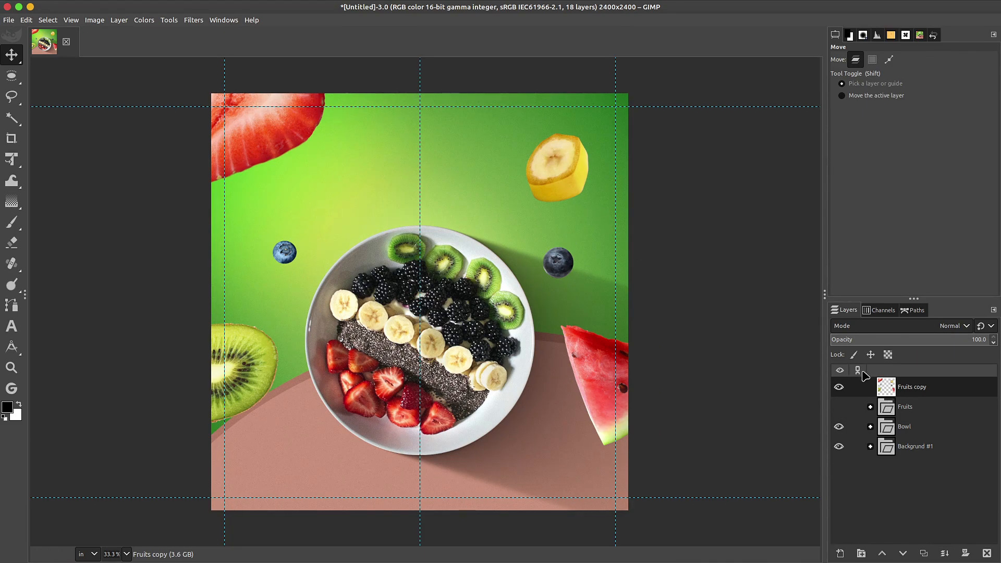
click(194, 24)
mouse_move(238, 93)
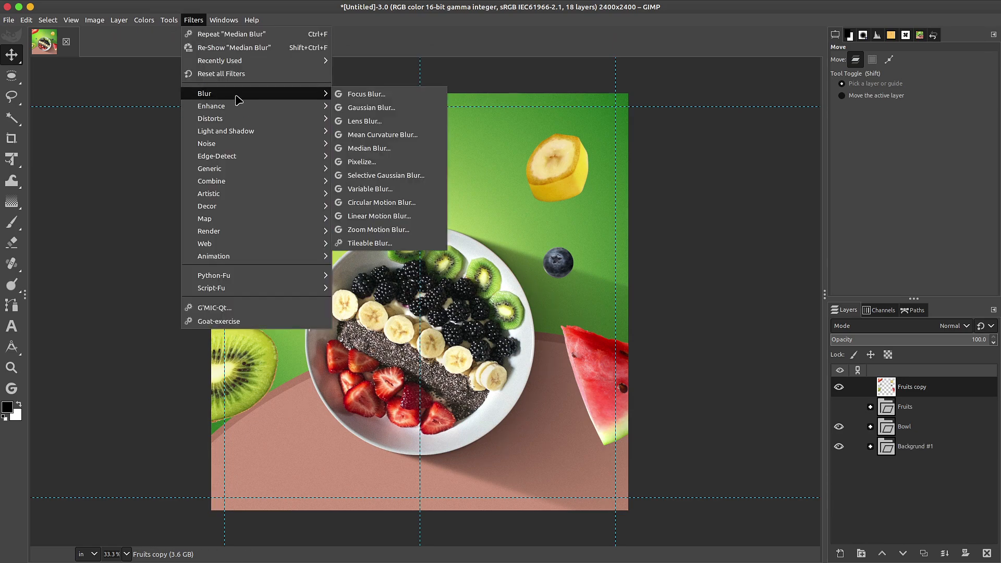
click(360, 97)
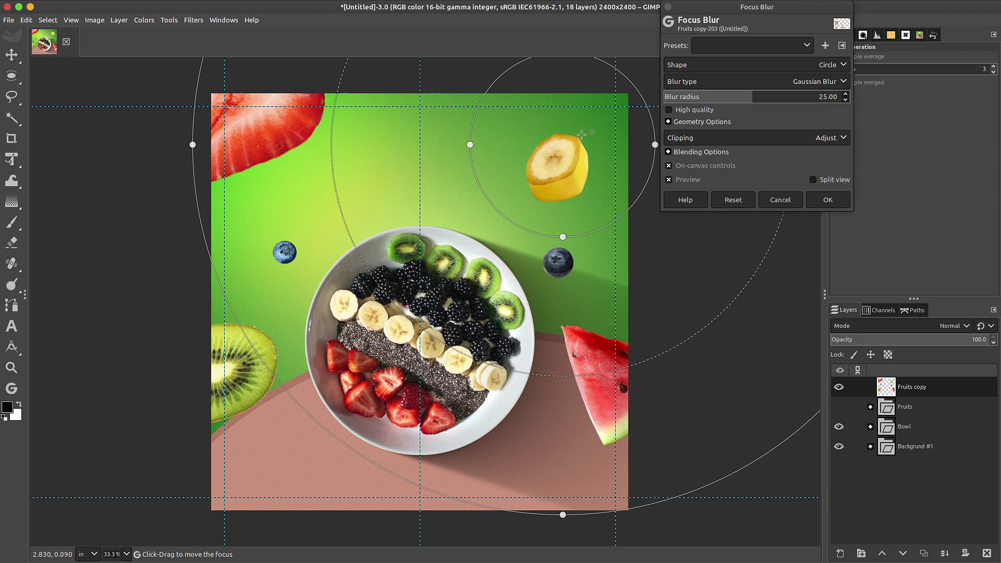
click(456, 281)
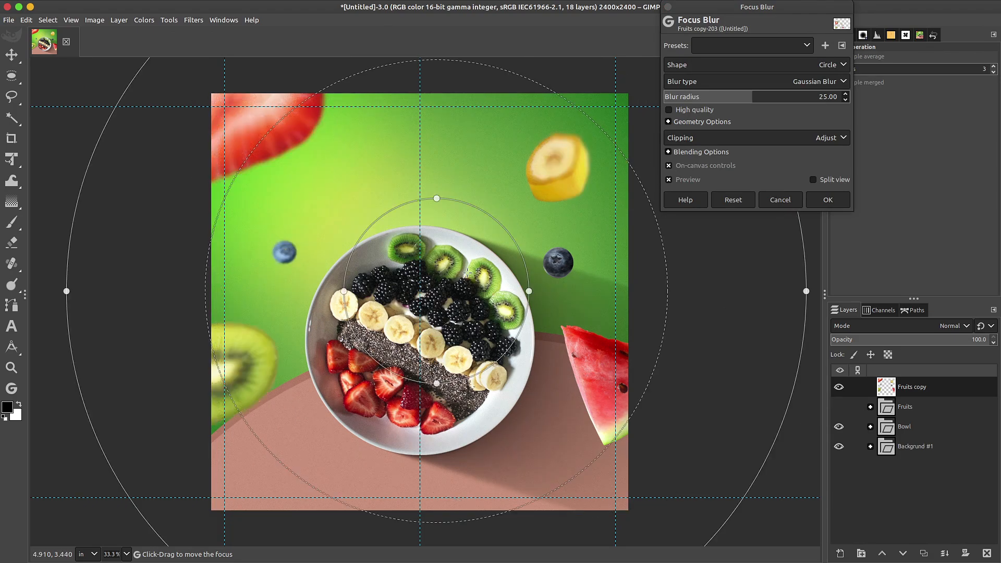
drag(468, 273, 447, 301)
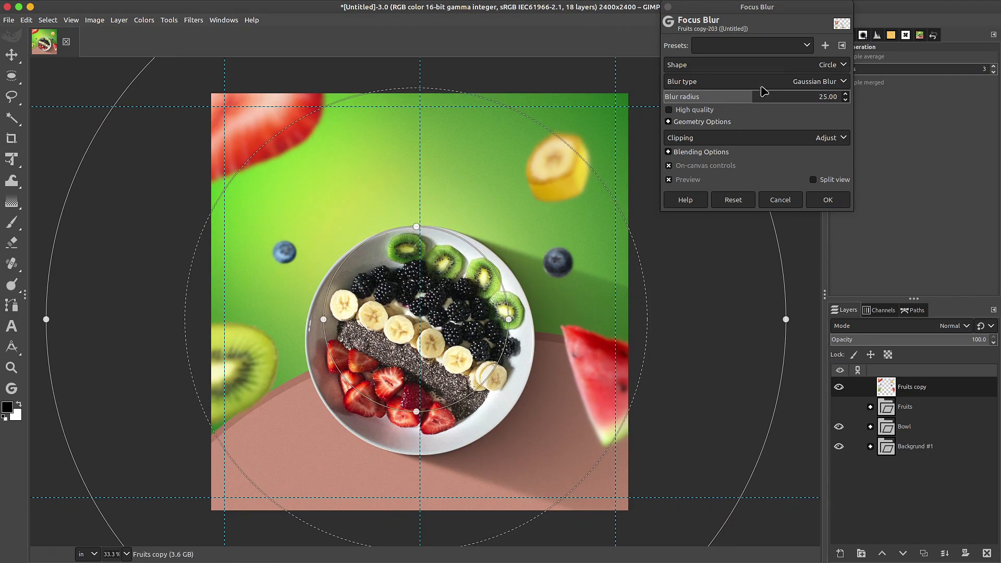
Step: Apply the Focus Blur as Lens Blur with radius 38.51, highlight factor 0.412 and the midpoint circle pulled slightly inward
click(793, 81)
click(722, 107)
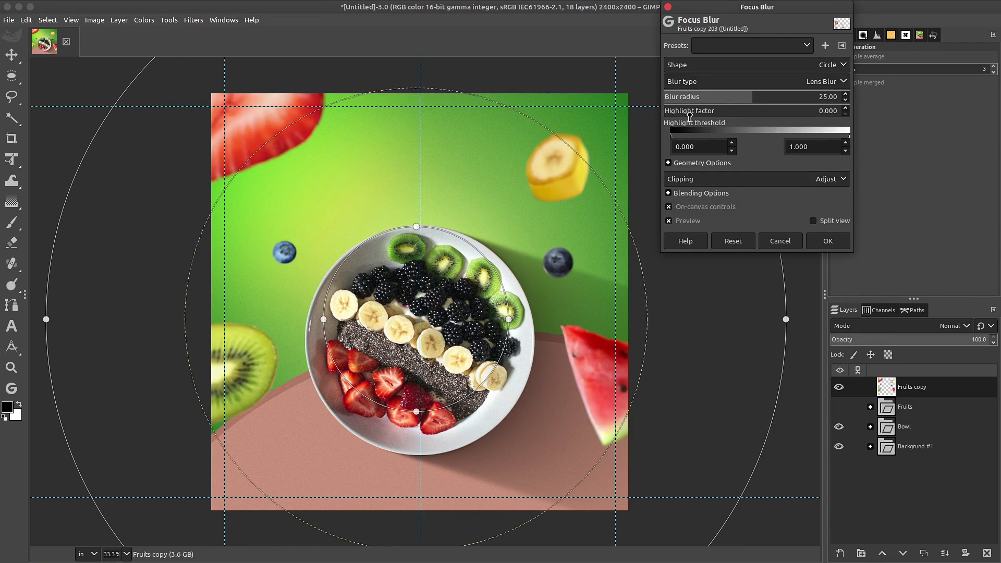
drag(690, 116, 722, 111)
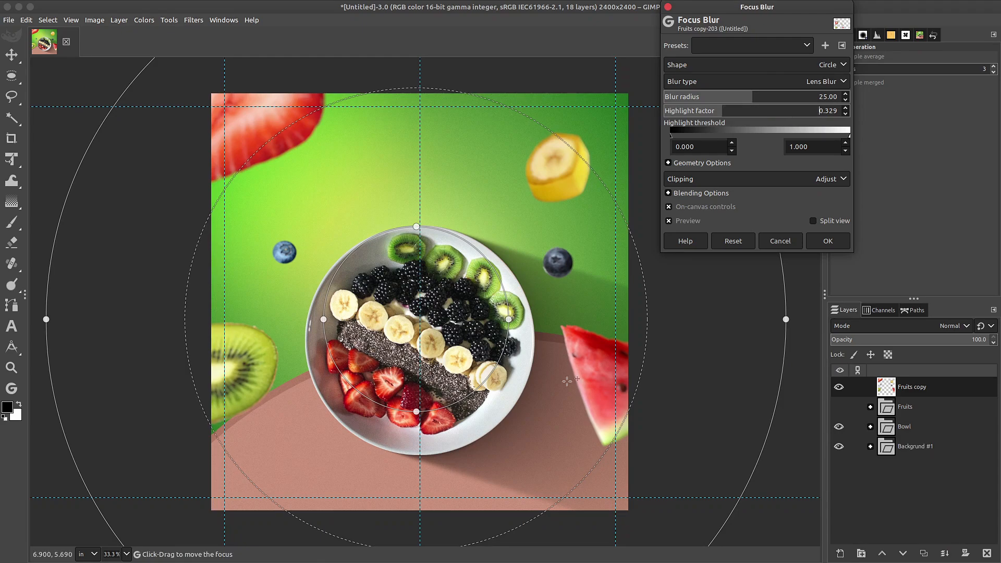
click(737, 117)
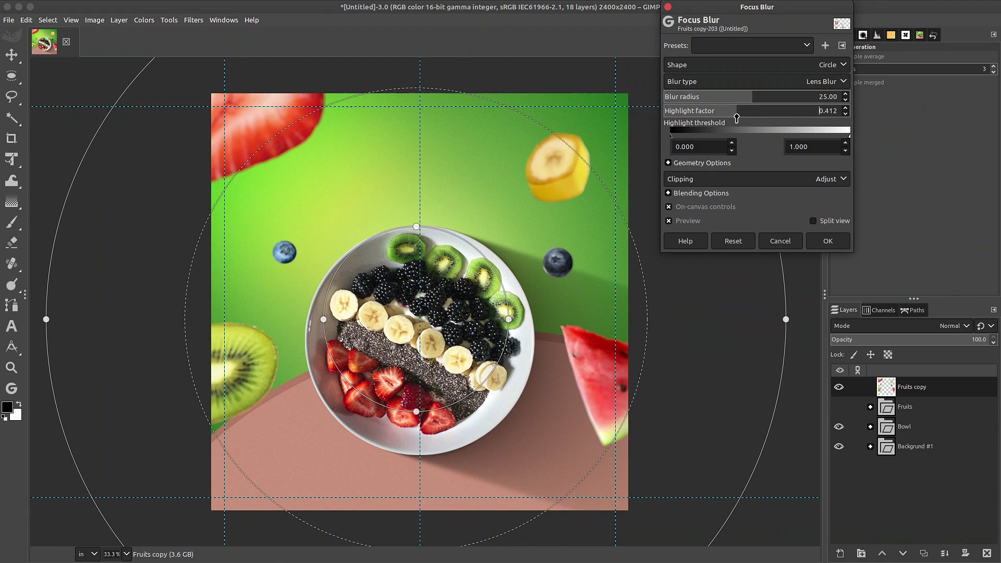
click(774, 98)
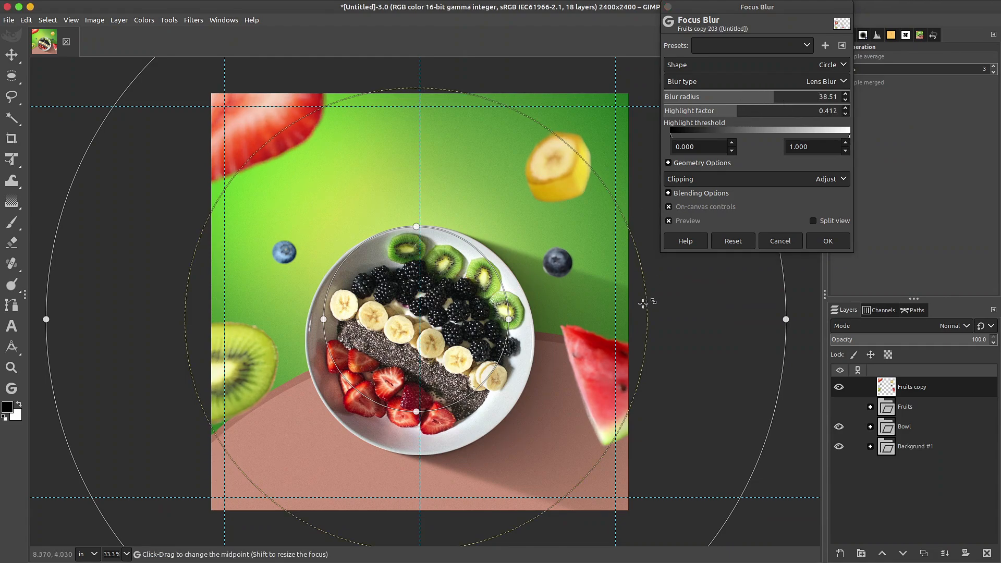
drag(645, 297, 638, 303)
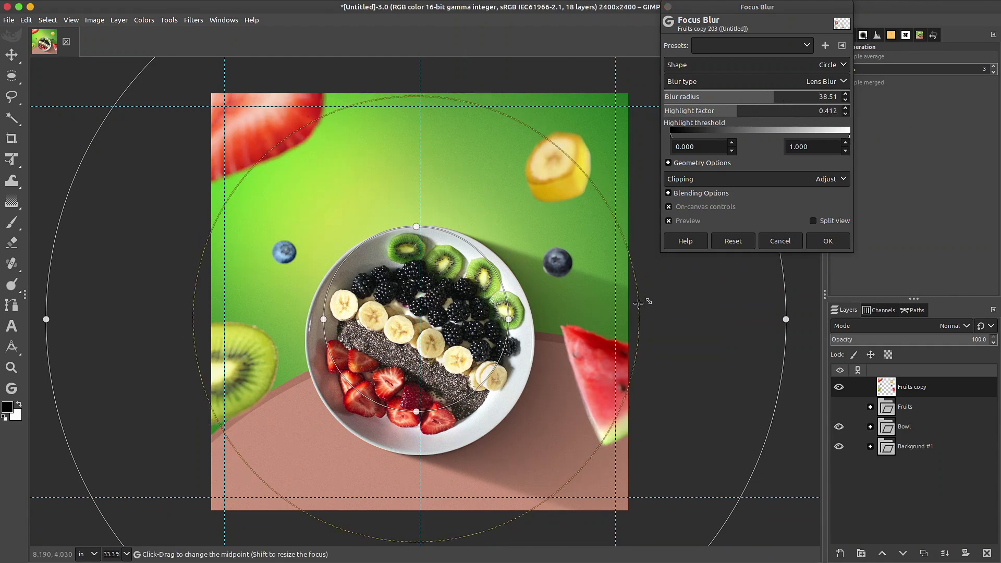
click(830, 243)
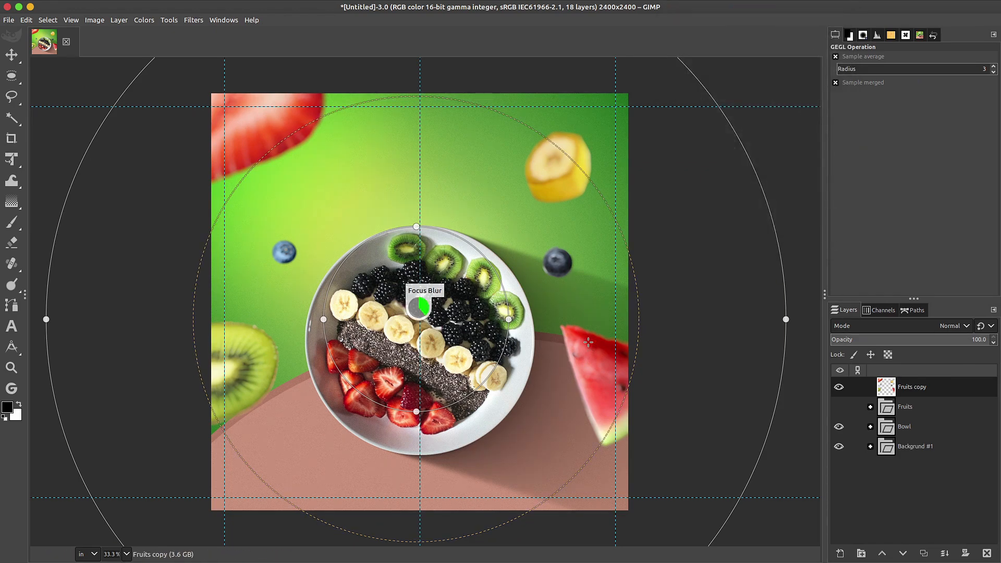
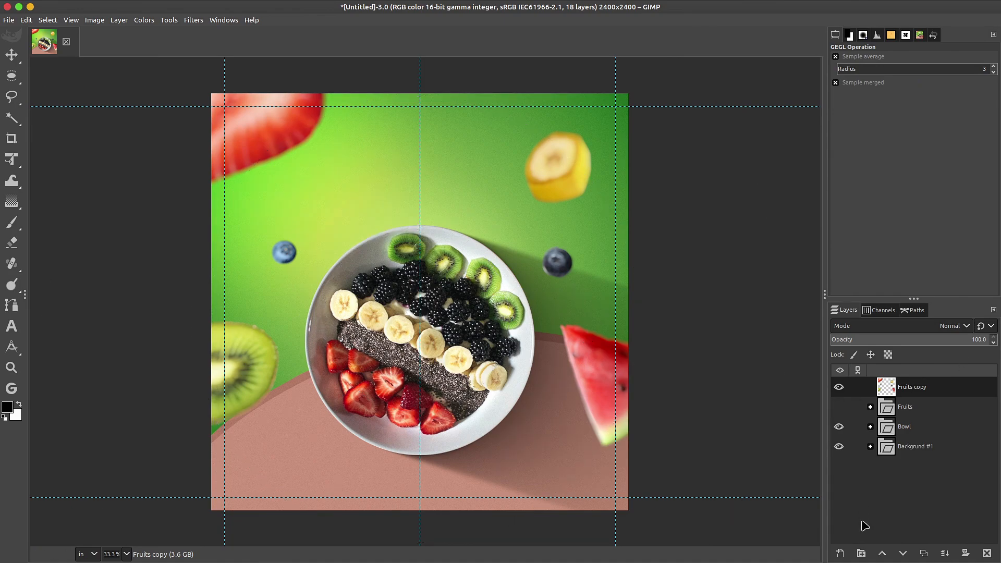
Step: Create two separate layer groups above the Fruits copy layer, naming the upper one Title and the lower one Information
click(861, 553)
click(861, 554)
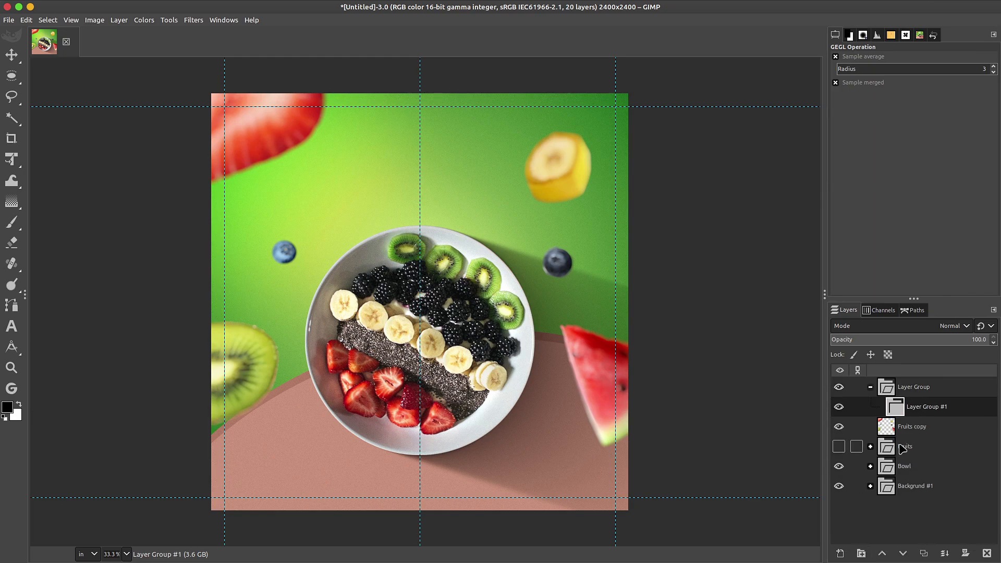
drag(903, 409, 902, 382)
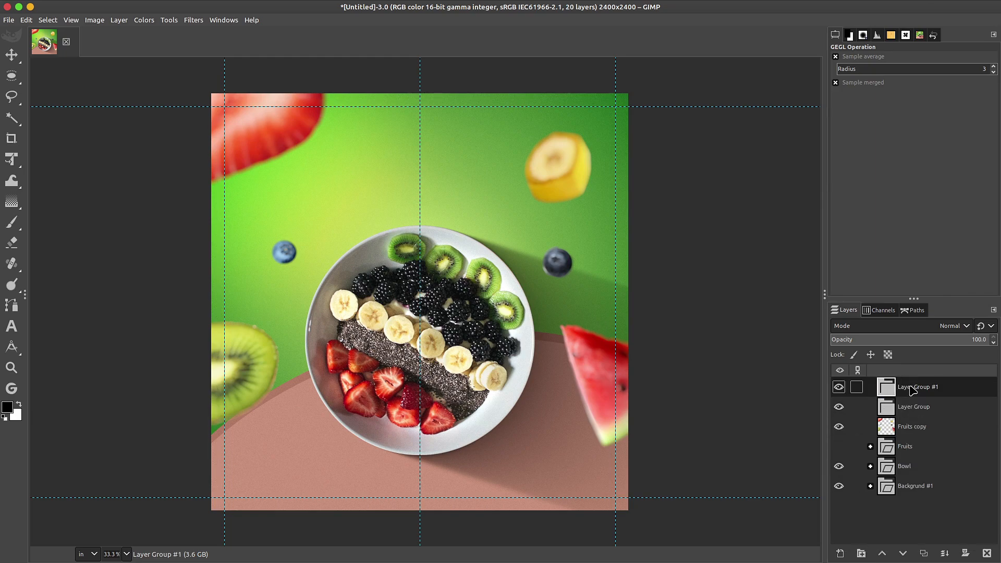
double_click(912, 387)
text(Tit)
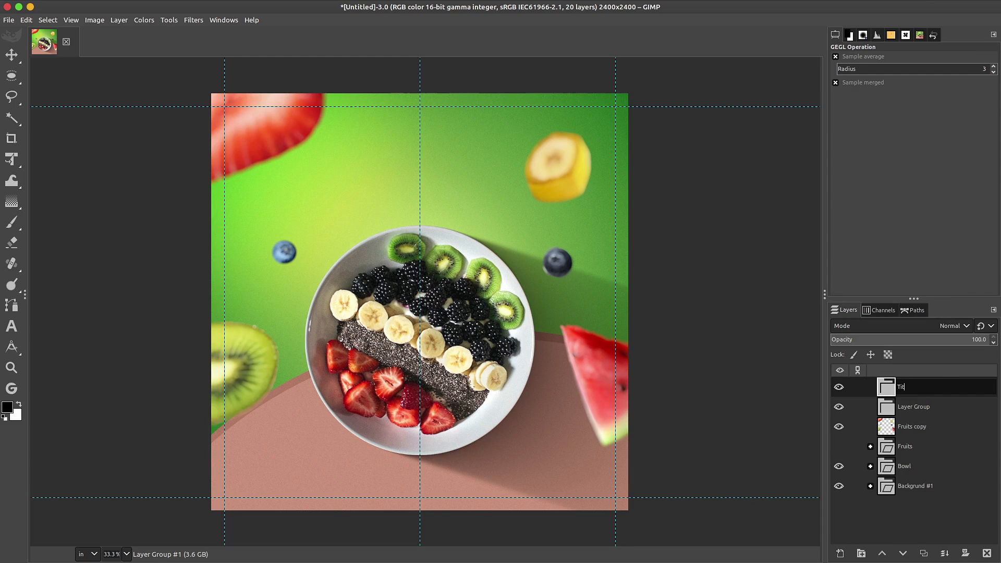
text(le)
key(Return)
double_click(913, 407)
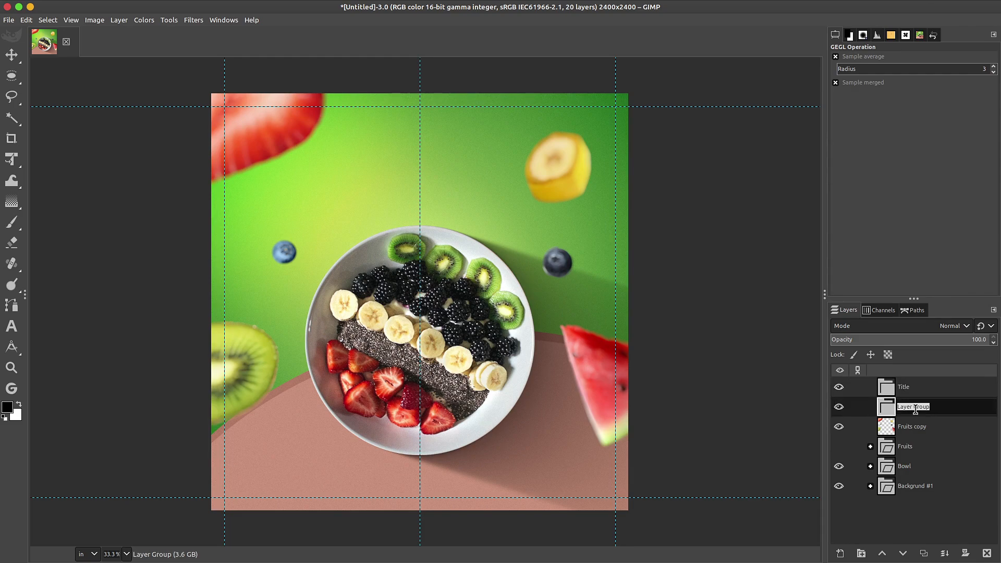
key(BackSpace)
text(Information)
key(Return)
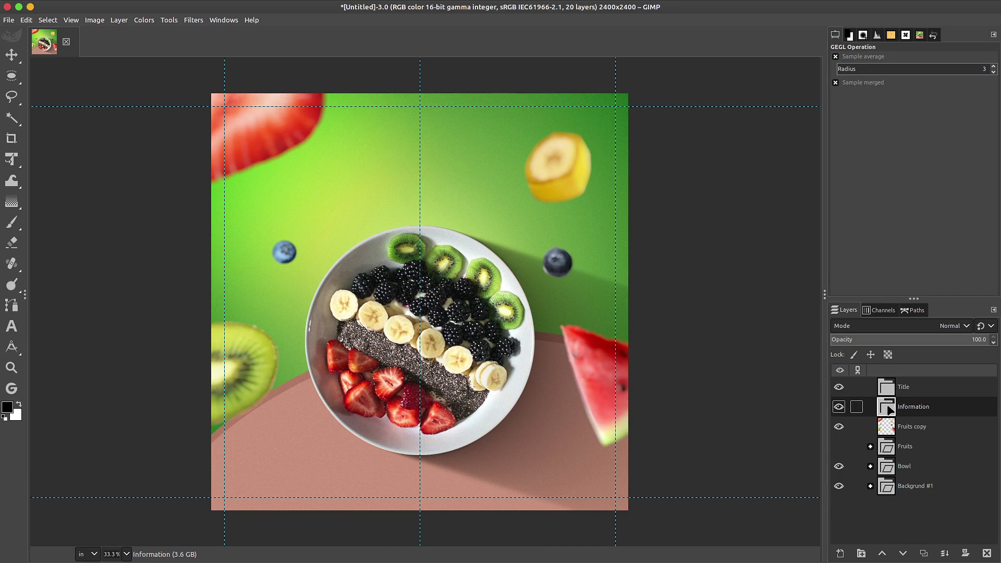
Step: Add two sibling groups inside the Information group, naming the upper one Order and the lower one Contact
click(861, 553)
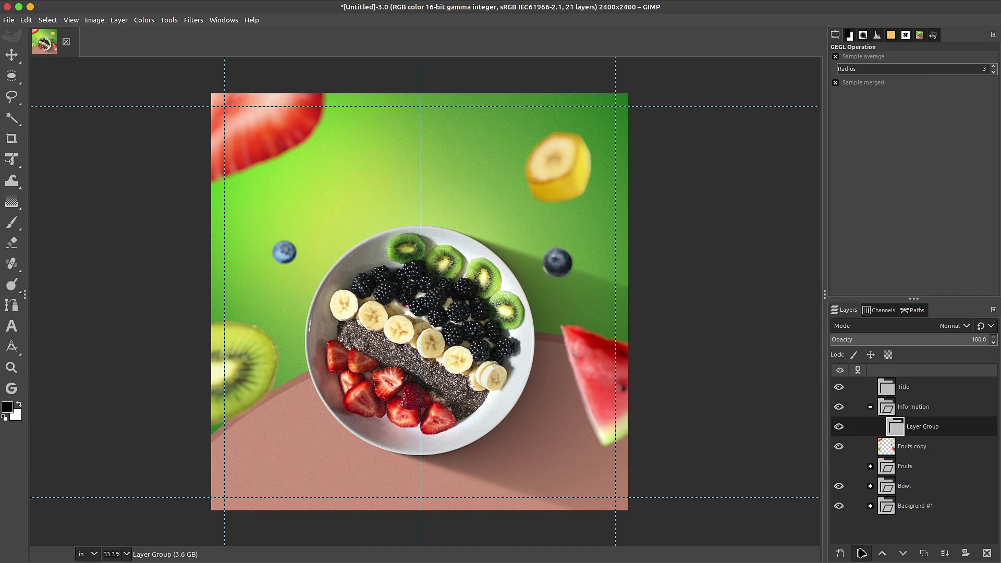
click(861, 553)
drag(910, 455, 919, 425)
double_click(922, 426)
text(Order)
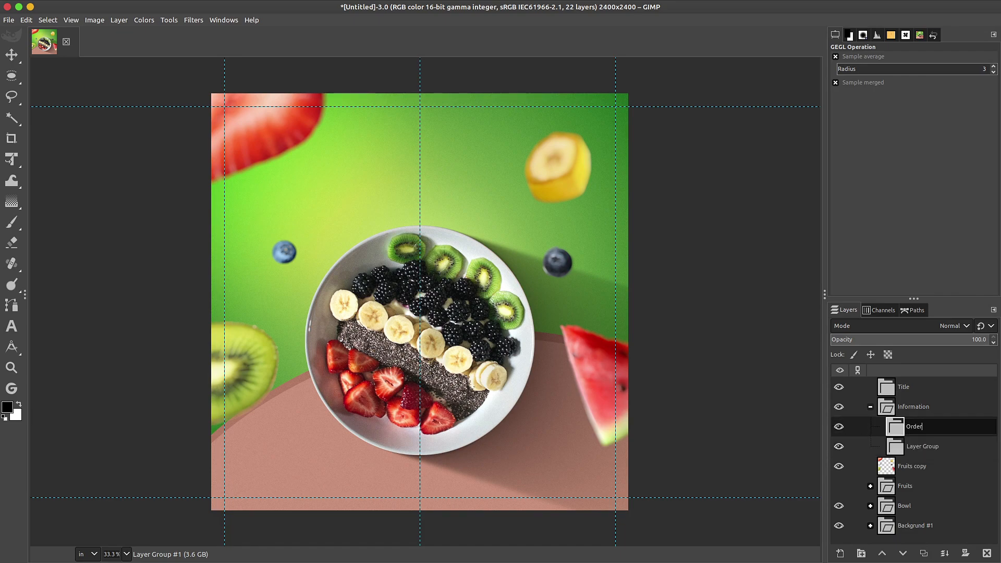
key(Return)
double_click(926, 445)
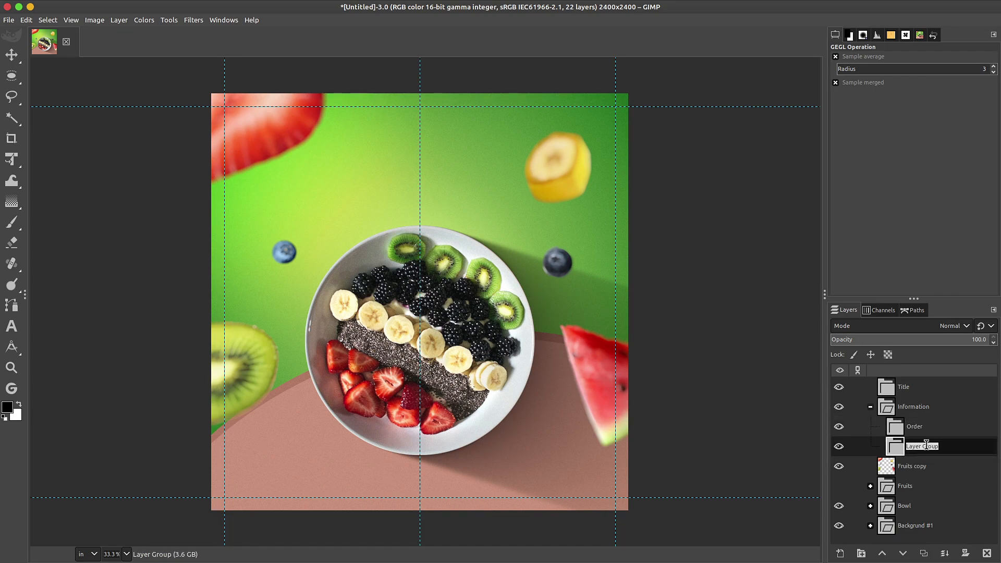
text(Contact)
key(Return)
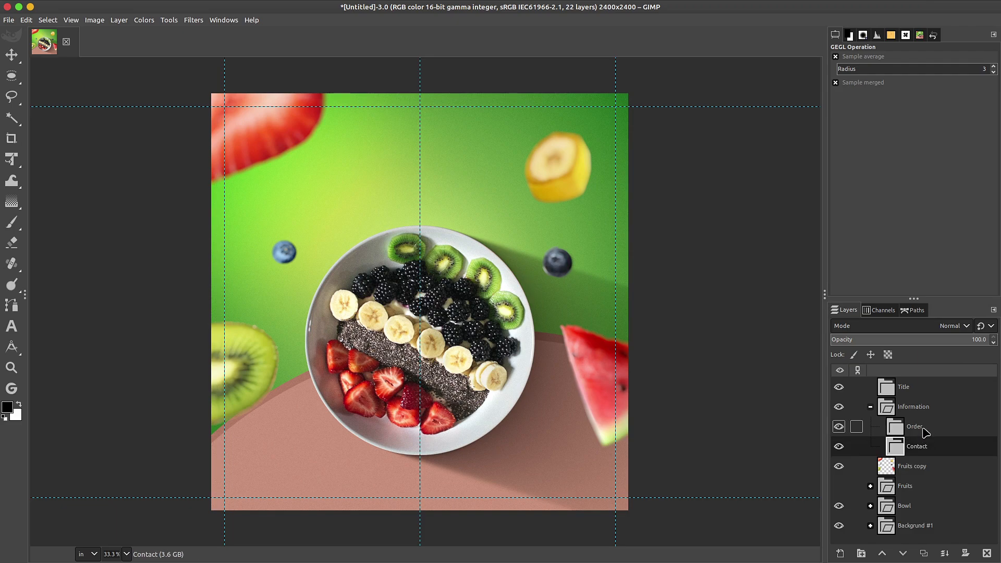
Step: Add the text ORDER NOW inside the Order group, placed on the table near the poster's lower left corner
click(905, 430)
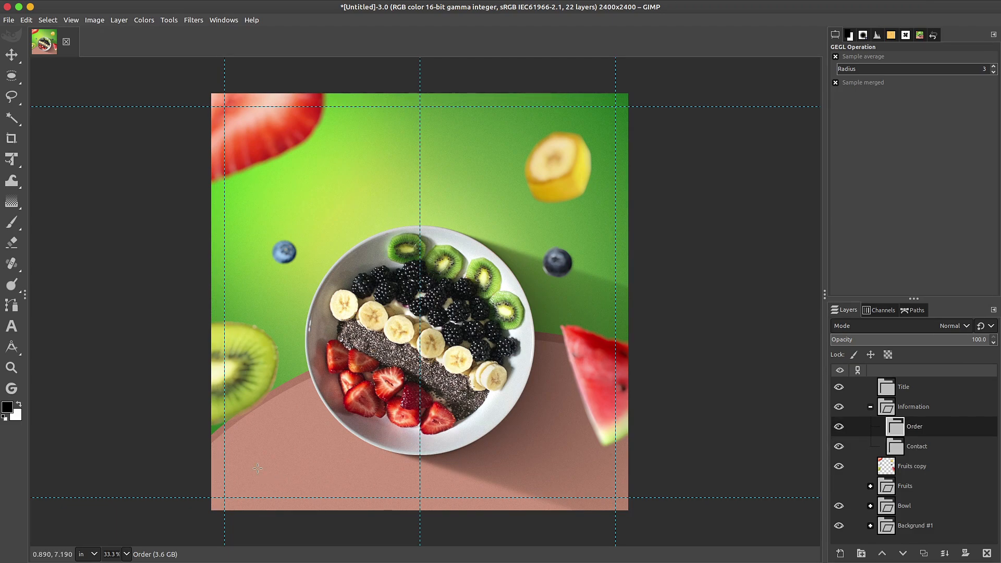
key(t)
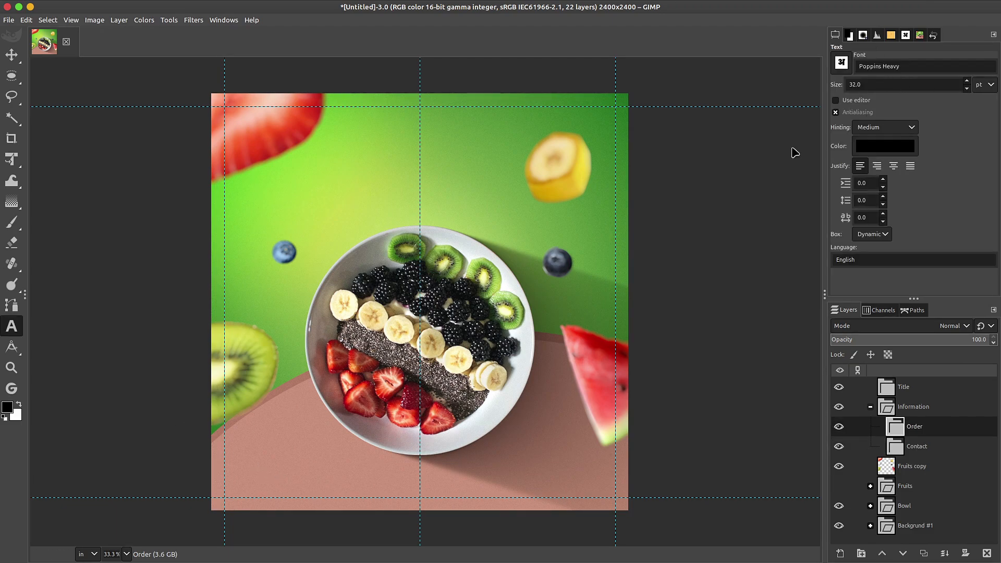
click(248, 478)
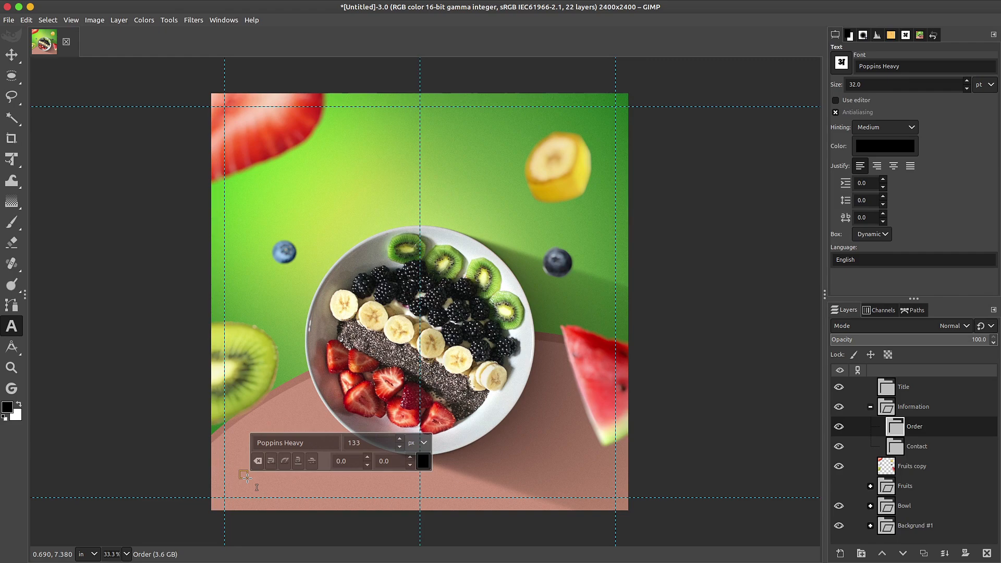
text(ORDER NOW)
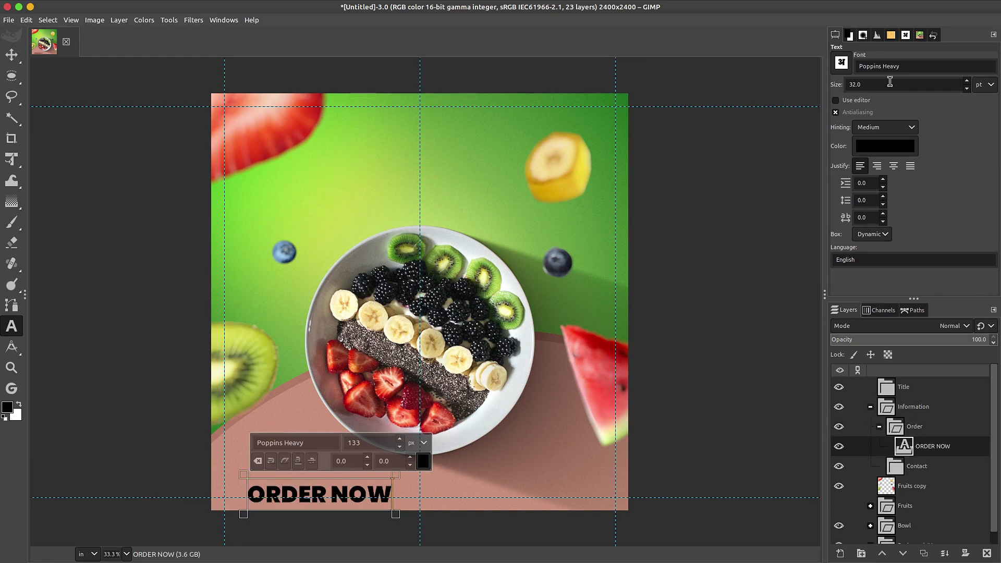
Step: Format the ORDER NOW text as 18 pt Poppins Bold in white (ffffff)
drag(888, 82, 833, 76)
text(18)
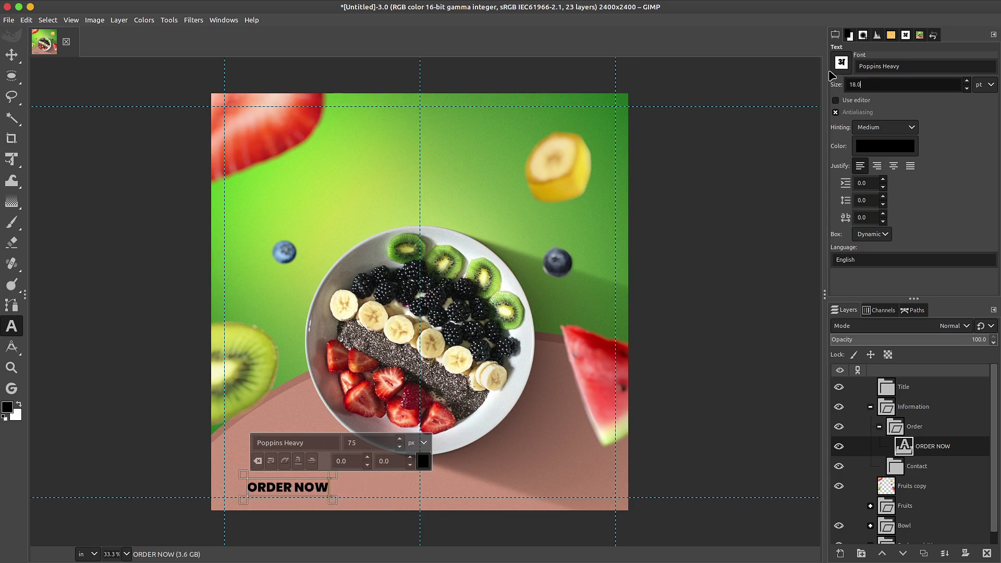
key(Return)
click(893, 150)
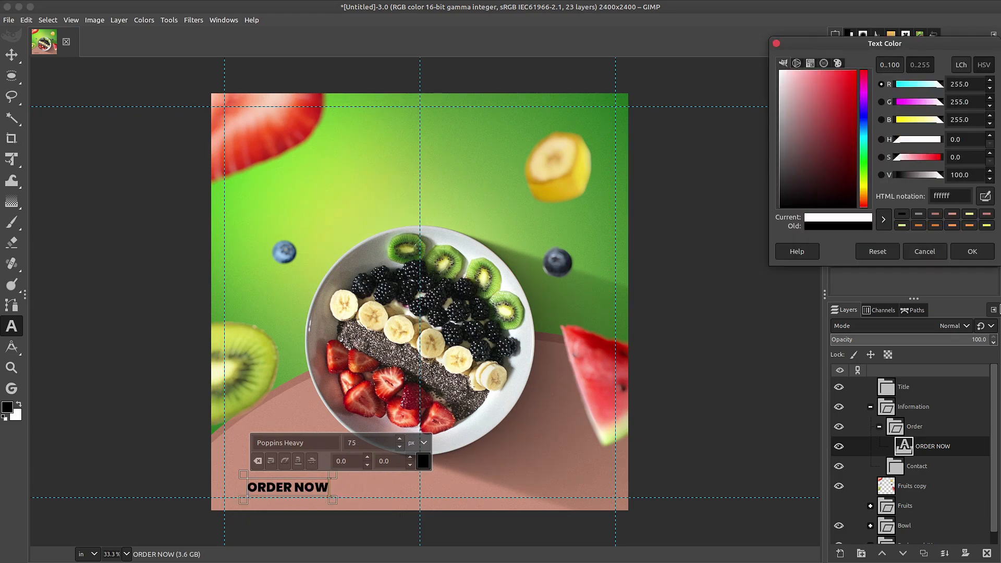
click(980, 251)
click(893, 66)
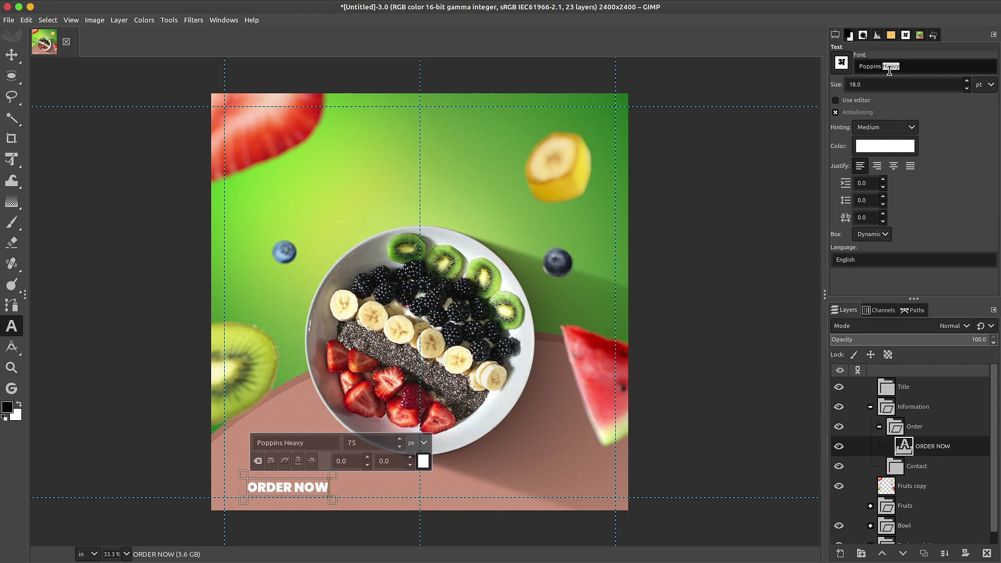
text(Poppins bol)
click(895, 82)
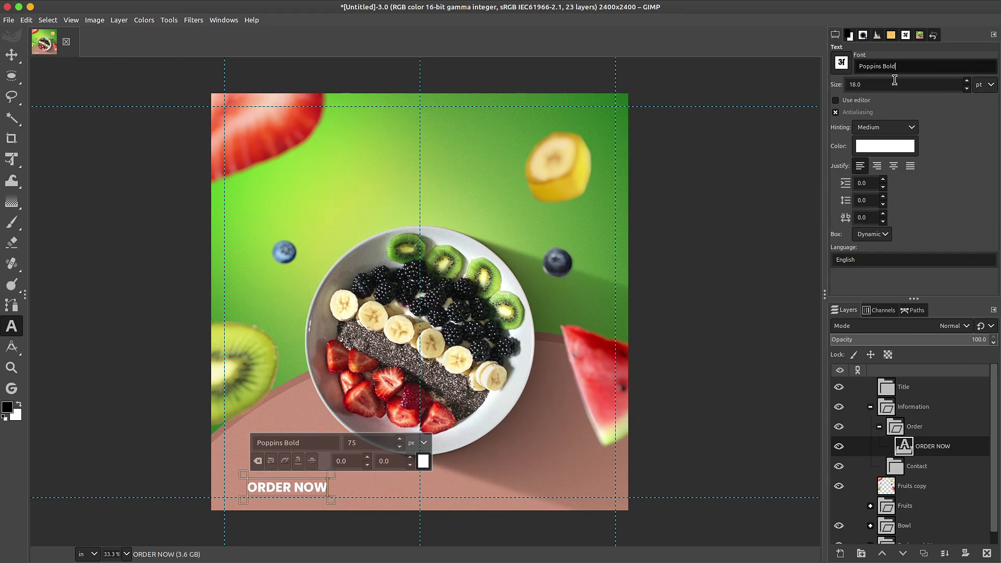
key(Escape)
Step: Move the ORDER NOW text slightly up and left, inside the margin guides, and place a horizontal guide through its middle
key(m)
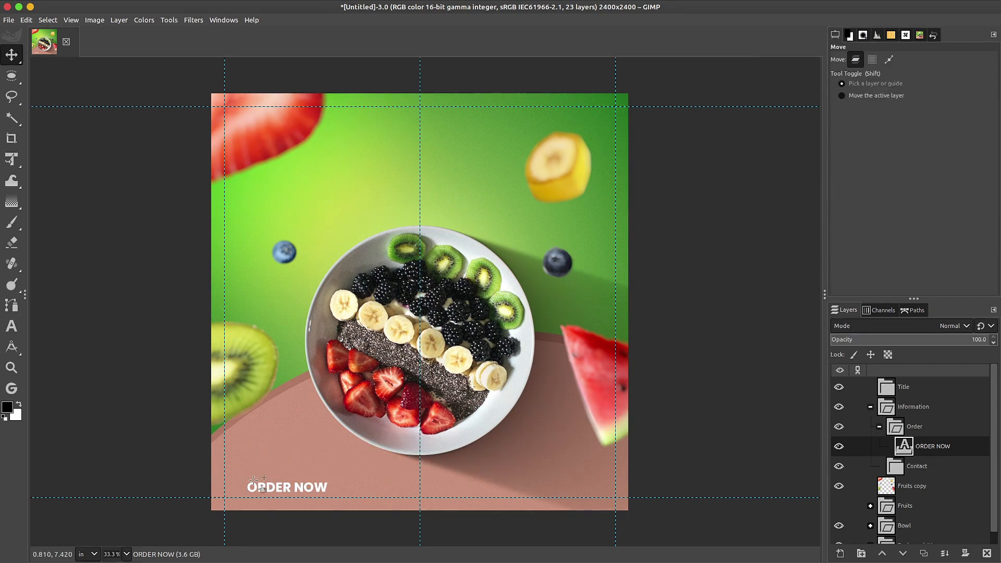
drag(310, 487, 301, 477)
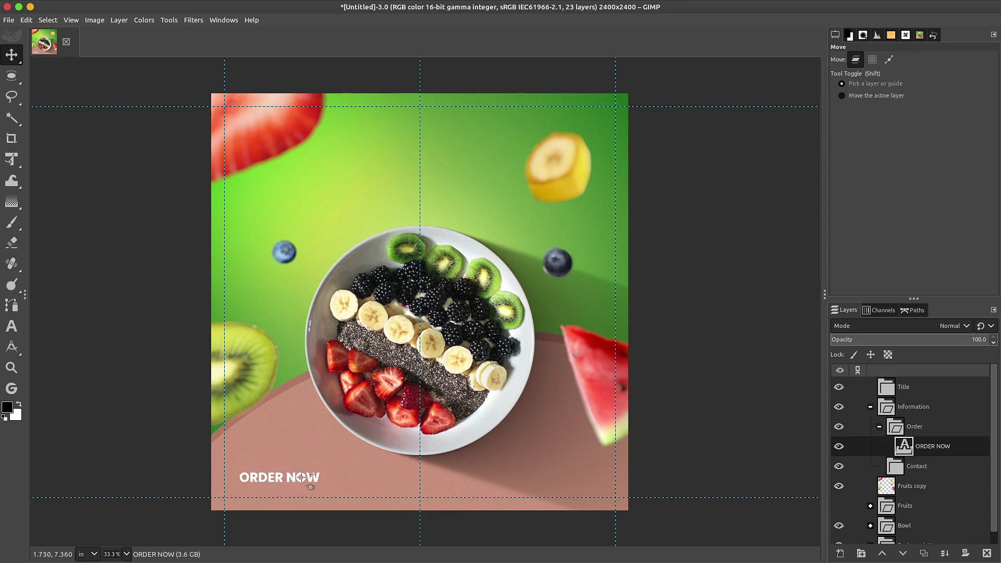
key(ctrl+shift+r)
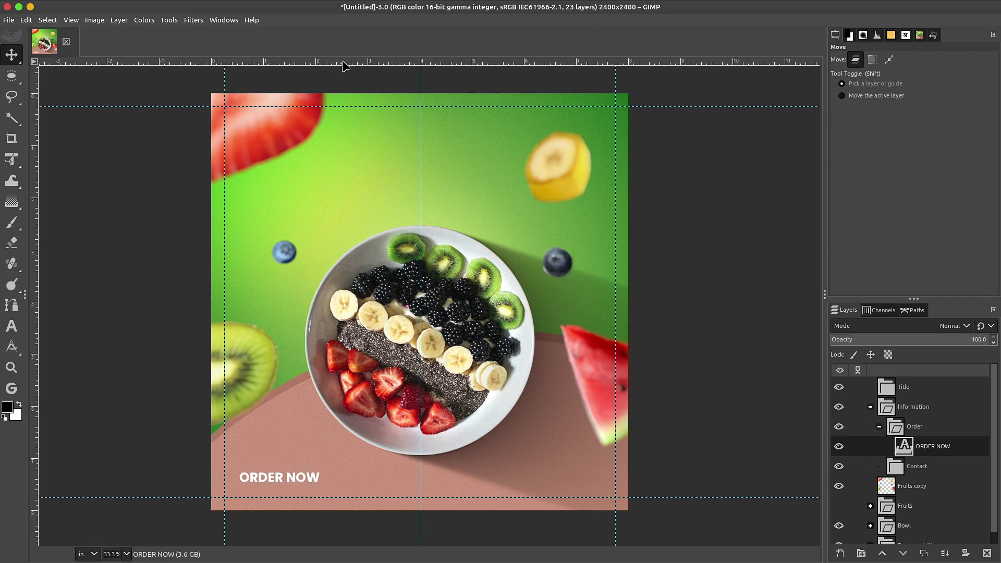
drag(342, 63, 344, 479)
key(ctrl+shift+r)
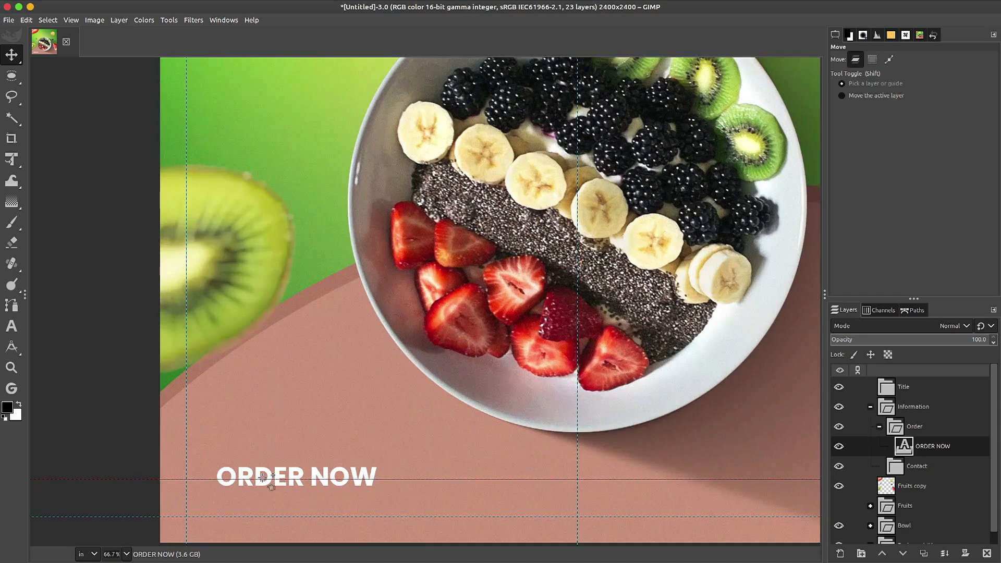
Step: Toggle snapping to guides and center the ORDER NOW text vertically on the upper of the two horizontal guides
scroll(262, 478, up, 2)
drag(293, 483, 295, 485)
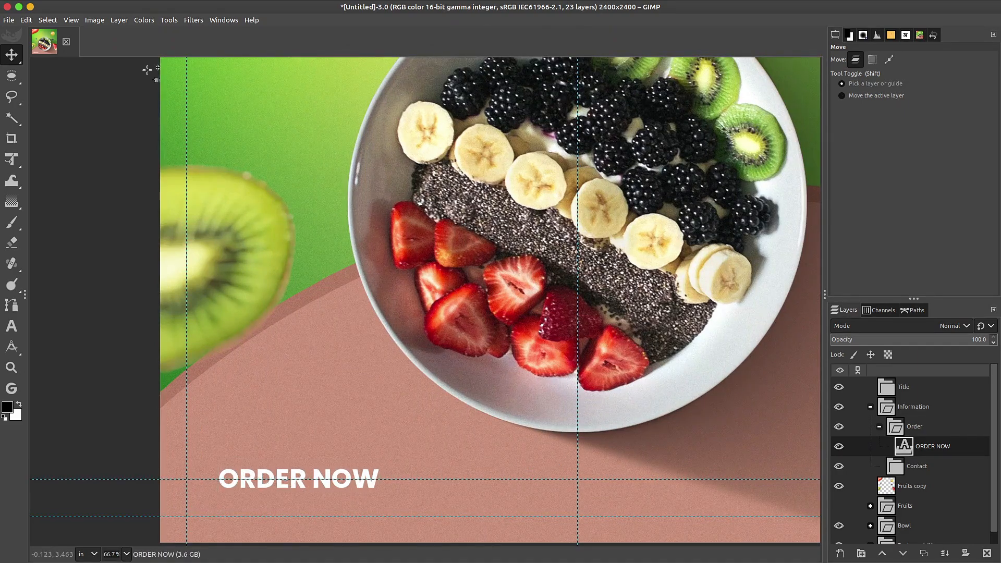
click(86, 21)
mouse_move(71, 20)
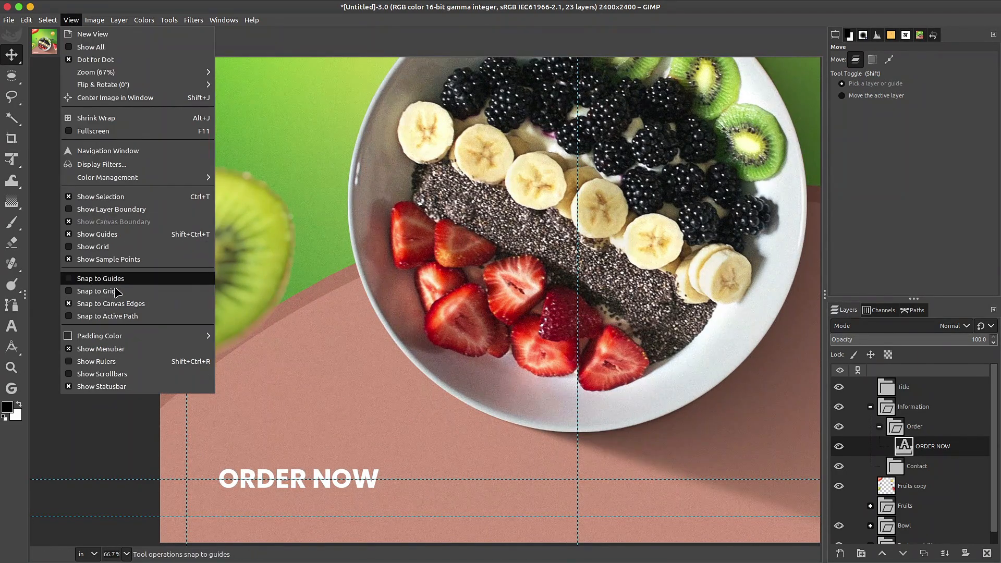
click(131, 286)
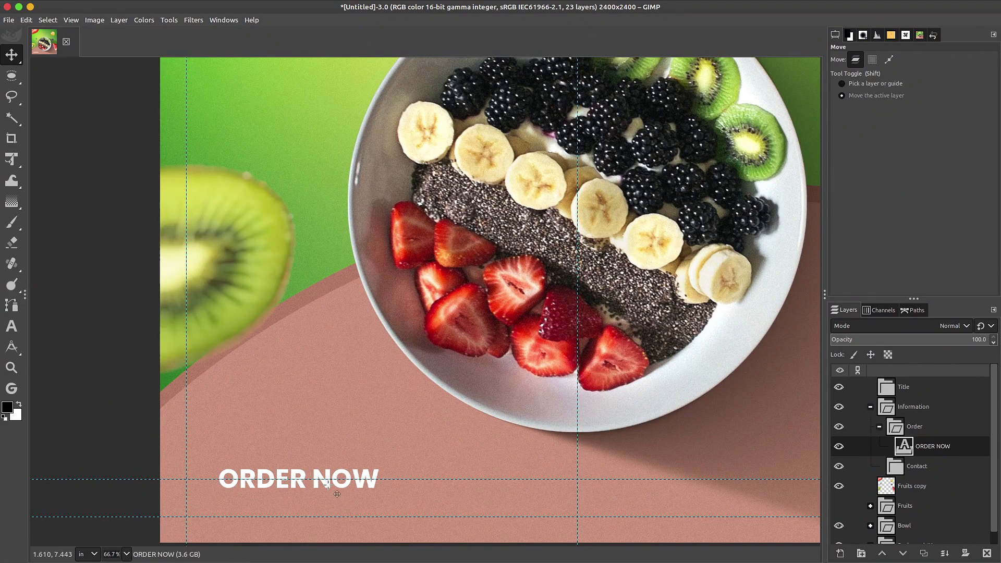
drag(334, 488, 340, 488)
Step: Create a transparent layer named "Button #1" and place it beneath the ORDER NOW text in the Order group
click(841, 552)
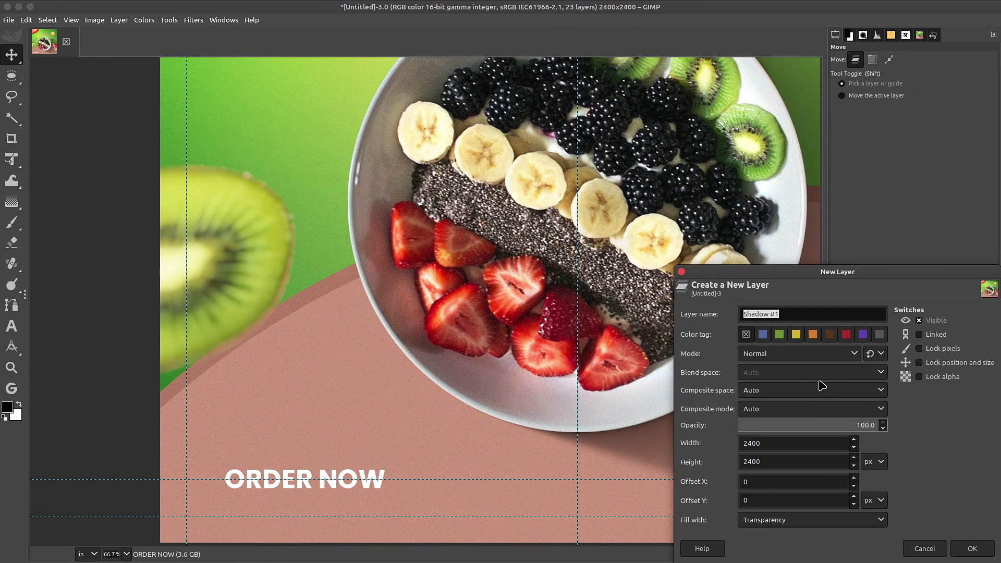
text(Button)
key(Return)
drag(933, 447, 925, 472)
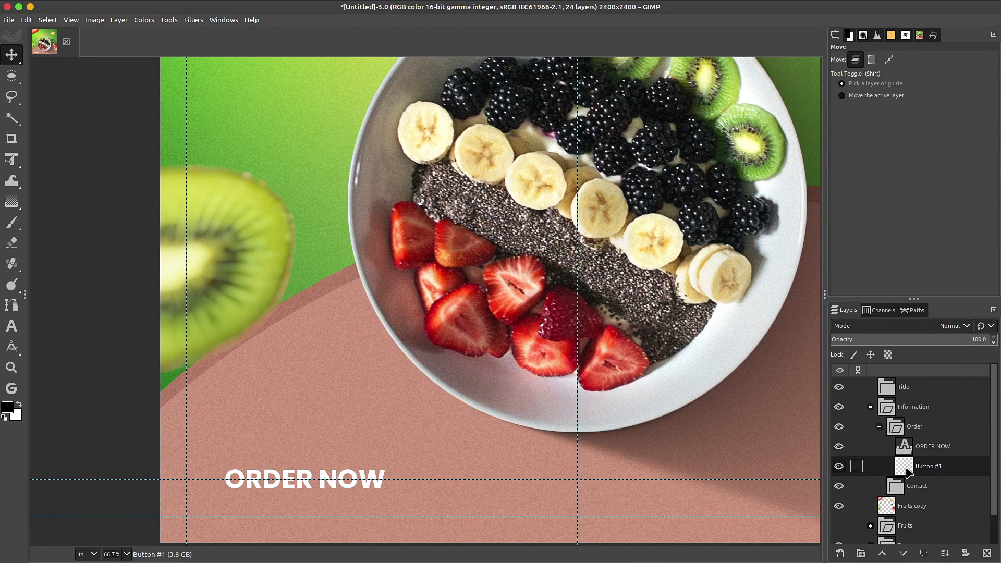
Step: Draw a rounded rectangle selection around the ORDER NOW text, about 534 × 119 px with a corner radius of 91.3
key(r)
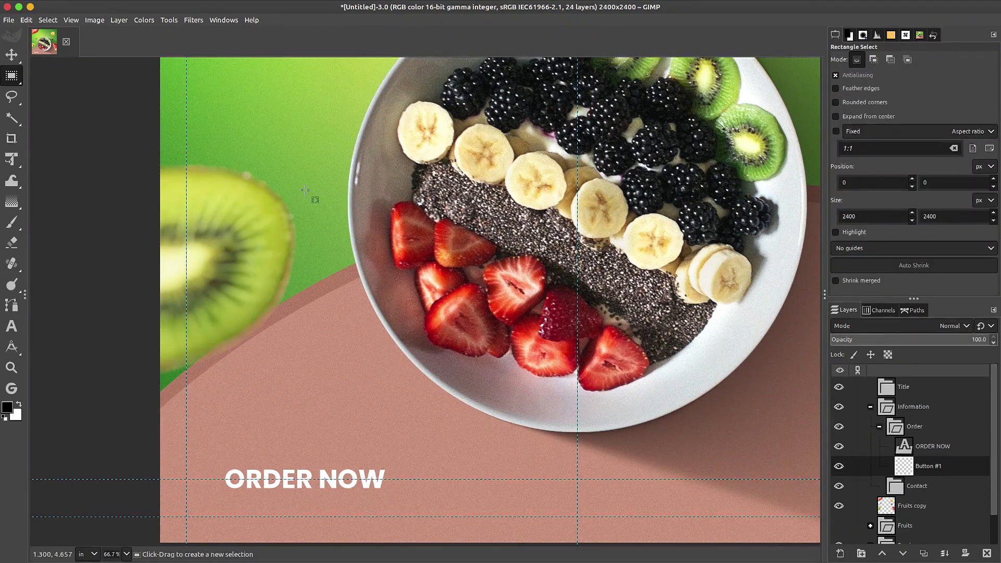
click(845, 104)
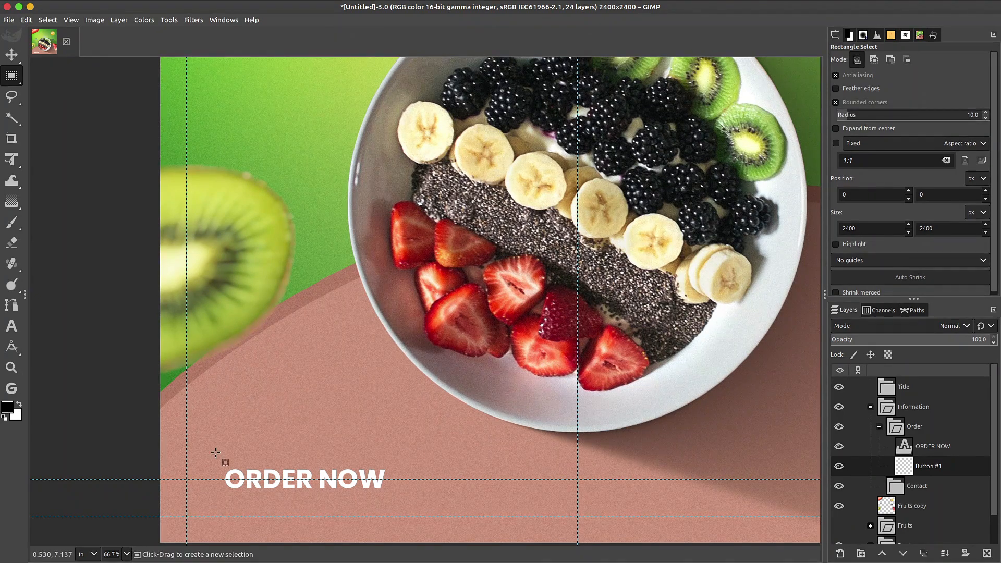
drag(212, 464, 395, 497)
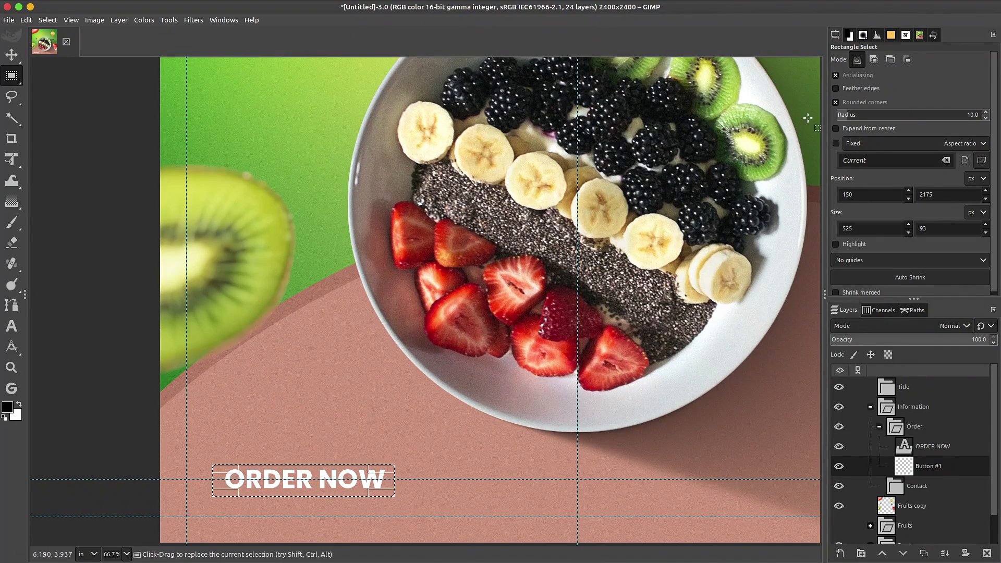
mouse_move(879, 119)
mouse_down()
mouse_move(861, 121)
mouse_move(872, 124)
mouse_up()
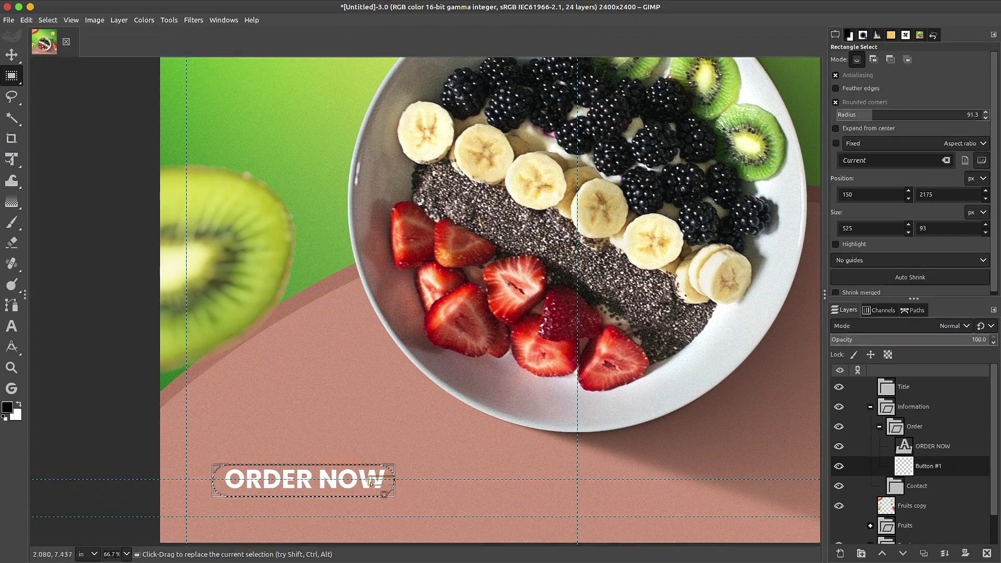
drag(334, 468, 305, 468)
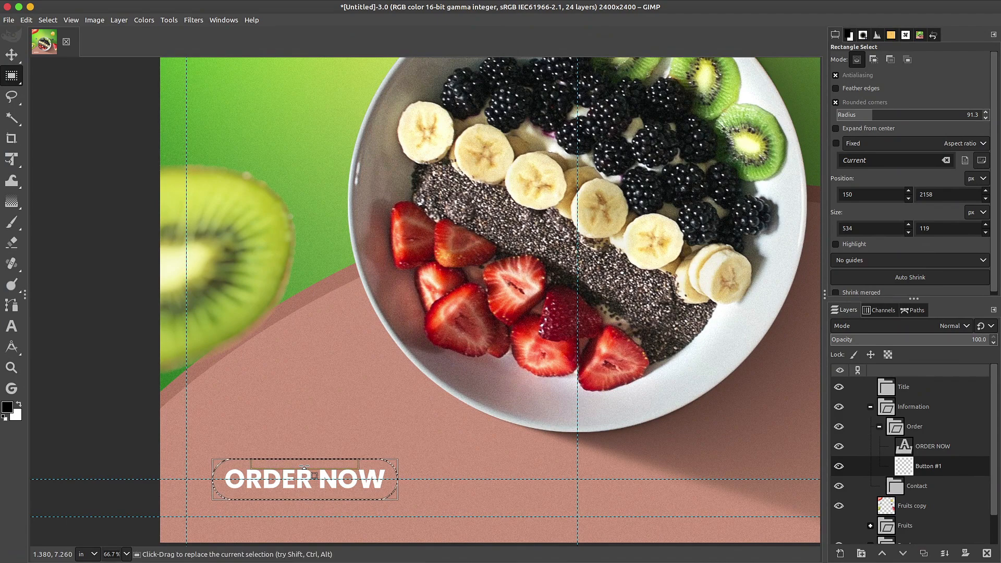
Step: Fill the rounded selection on the Button #1 layer with dark green 276e0d
click(853, 37)
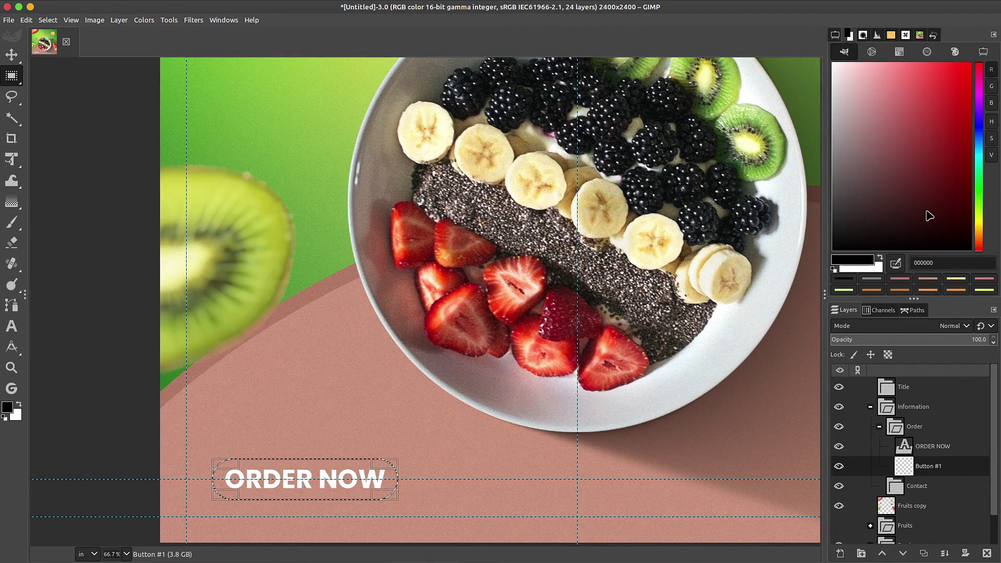
click(977, 196)
mouse_move(962, 179)
mouse_down()
mouse_move(958, 163)
mouse_move(955, 170)
mouse_up()
drag(769, 315, 369, 481)
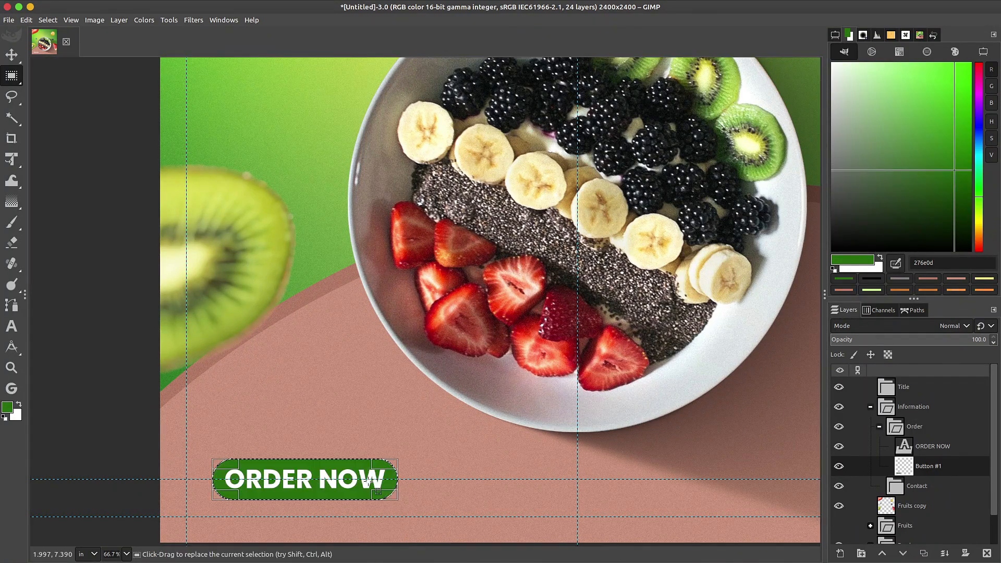
Step: Add a transparent layer named "shading #1" directly above the Button #1 layer
click(839, 554)
text(shading)
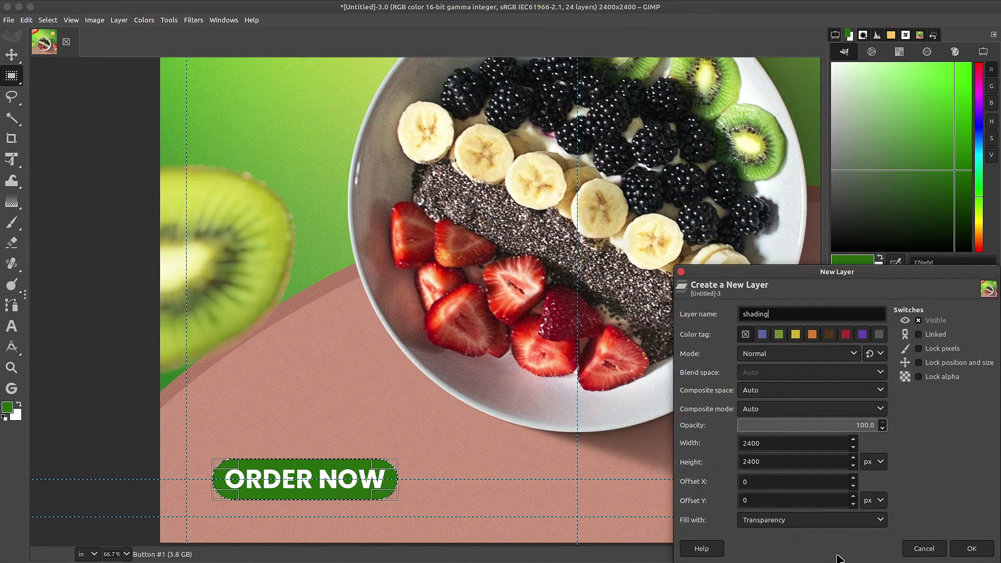
text( #1)
click(972, 549)
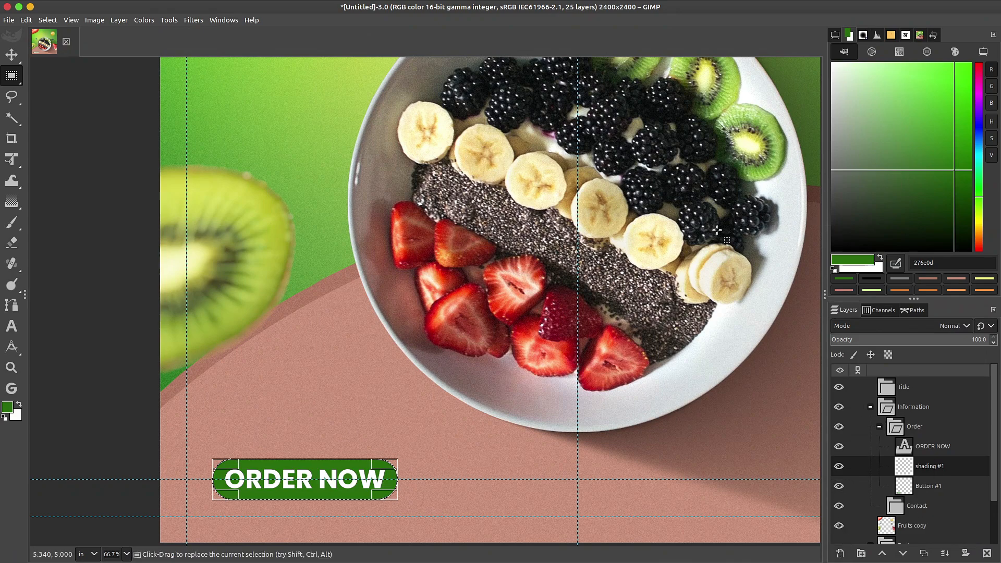
Step: Shade the button's lower edge upward with a black linear FG to Transparent gradient on the shading #1 layer
key(d)
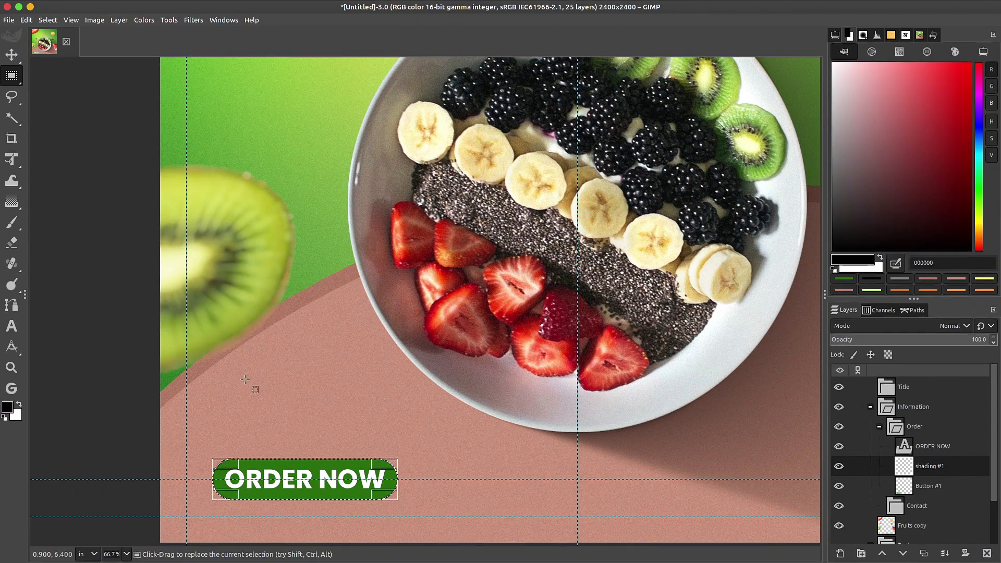
key(g)
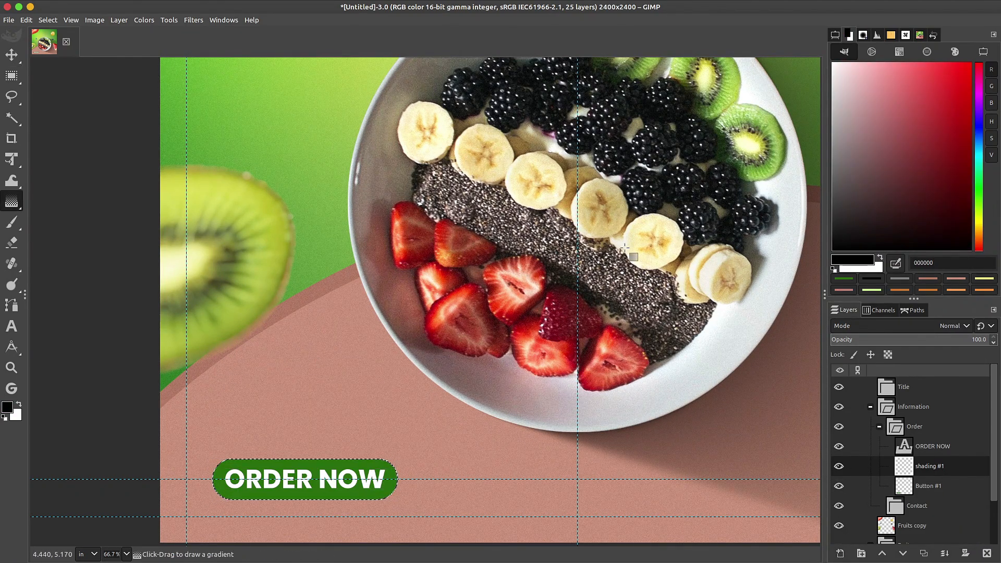
click(838, 33)
click(929, 136)
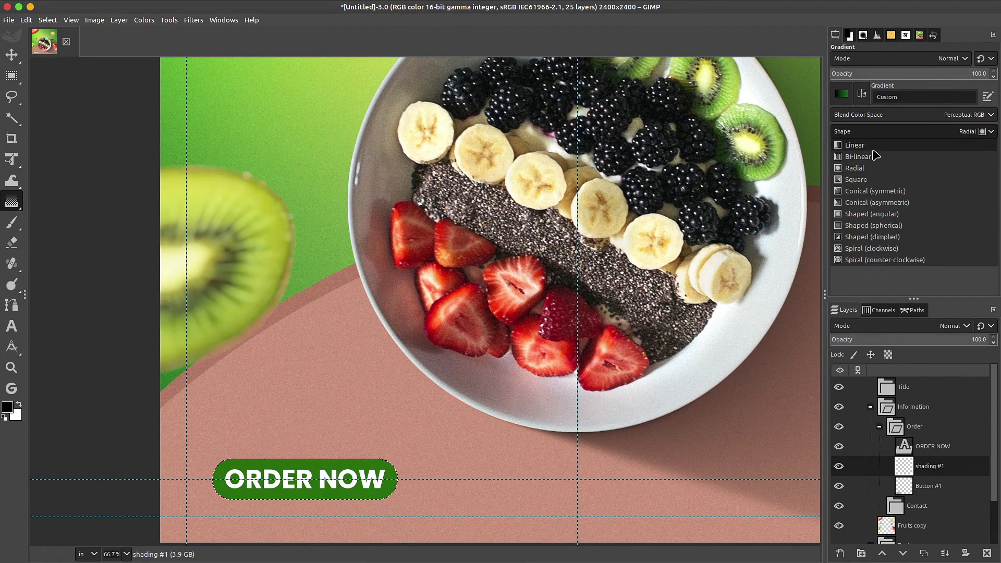
click(873, 151)
click(842, 95)
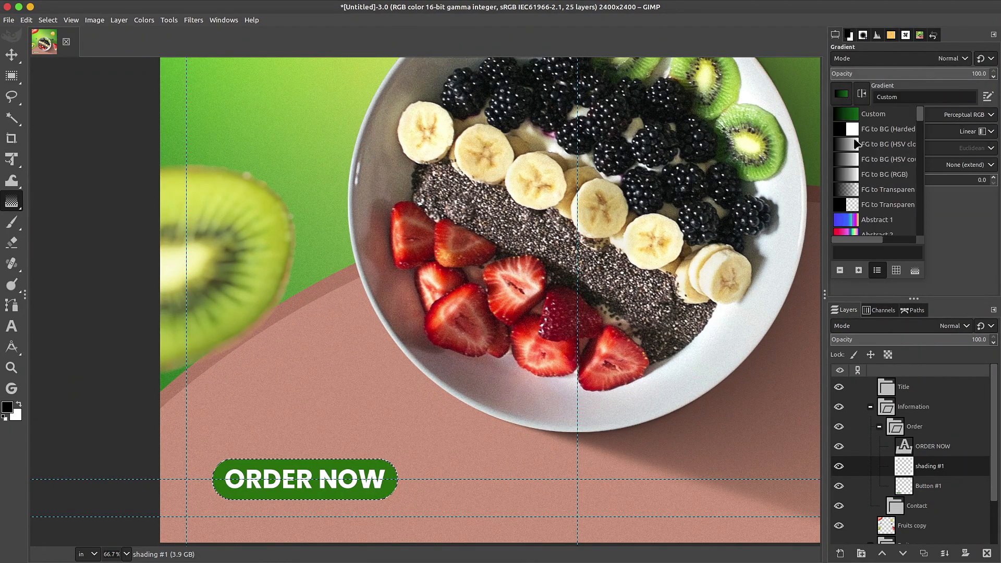
click(854, 192)
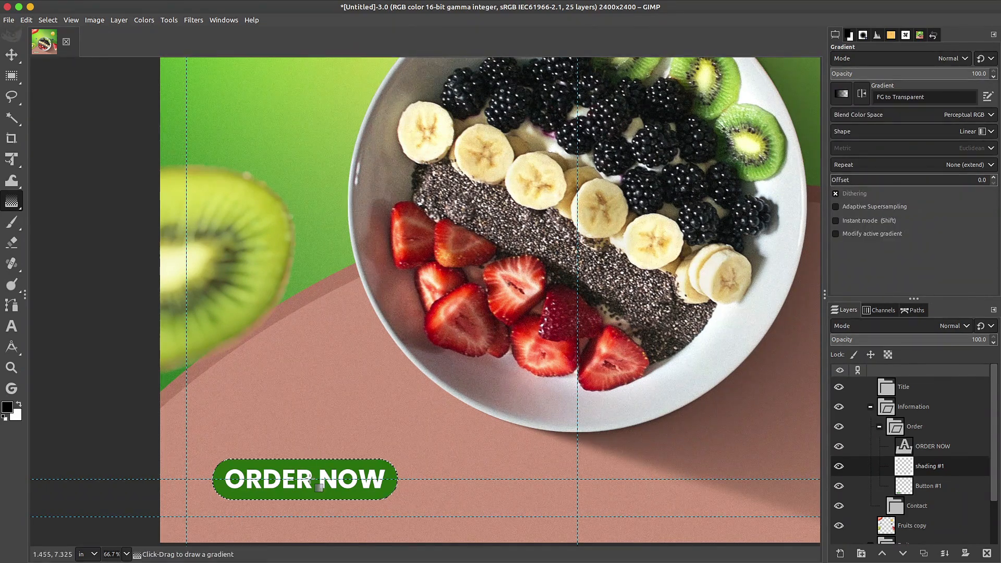
drag(315, 506, 315, 491)
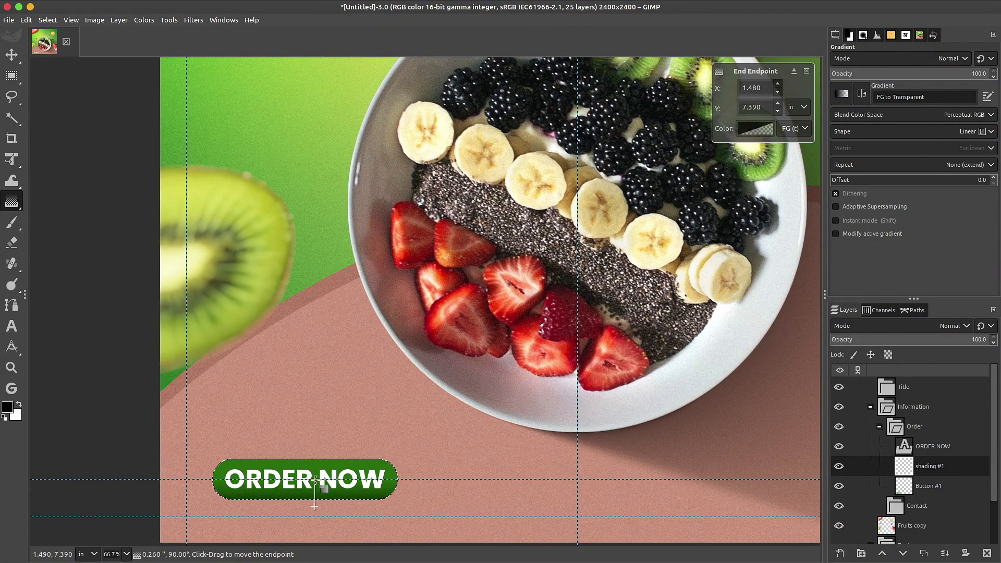
key(Return)
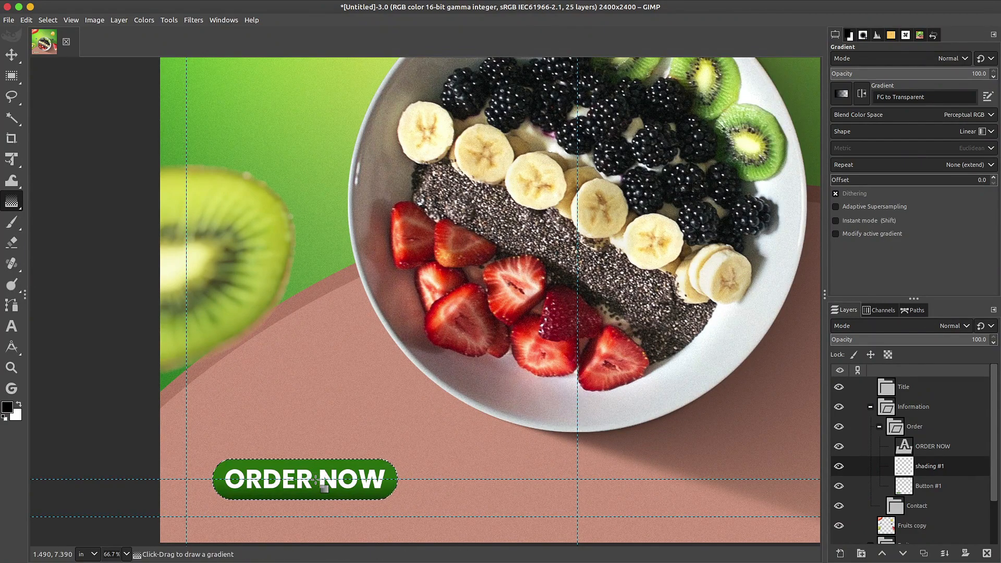
Step: Add a white FG to Transparent gradient fading downward from the button's upper edge
key(x)
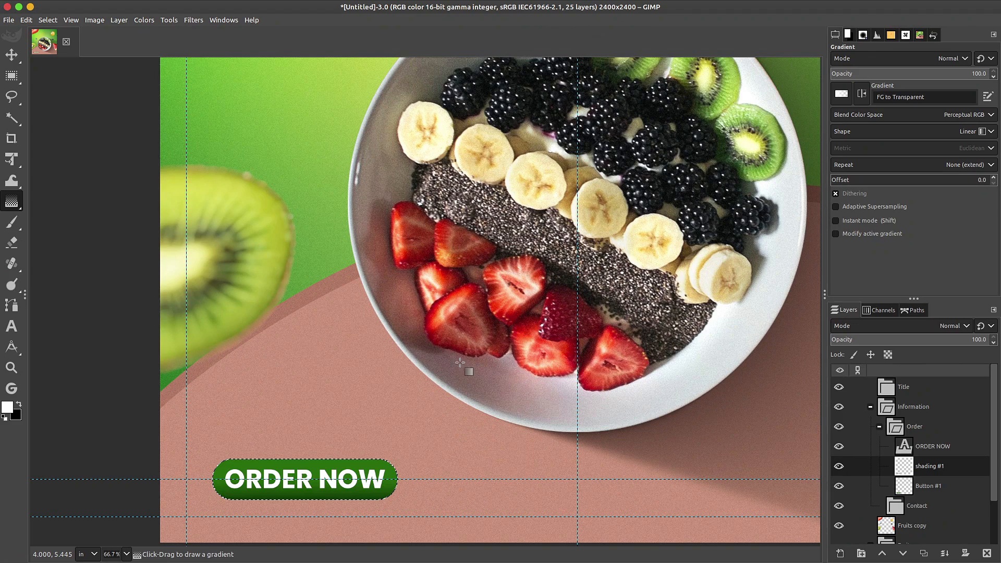
drag(305, 448, 306, 464)
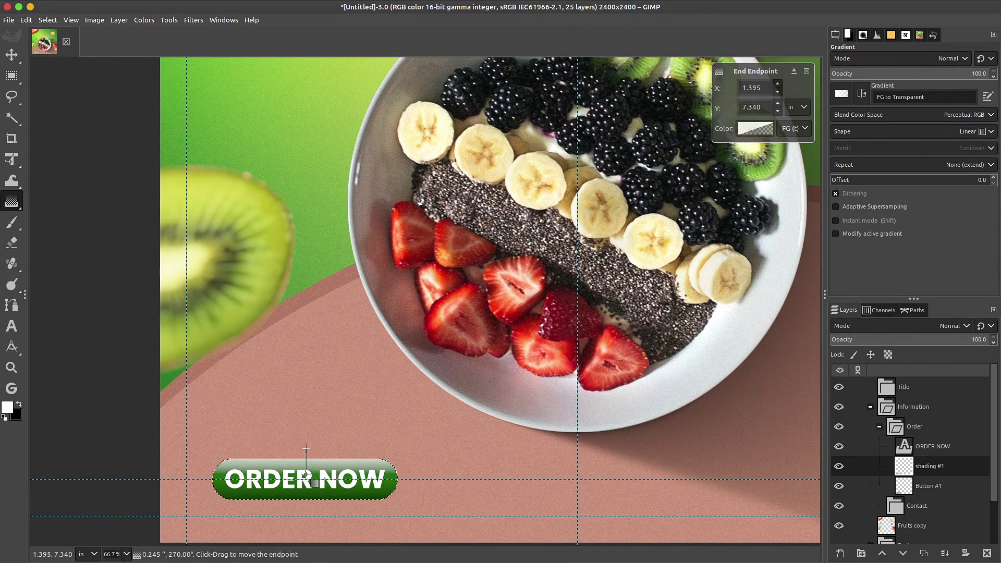
key(Return)
Step: Shift the pill-shaped selection slightly upward and erase the dark shading inside it, leaving a thin strip along the button's lower edge
scroll(318, 484, up, 2)
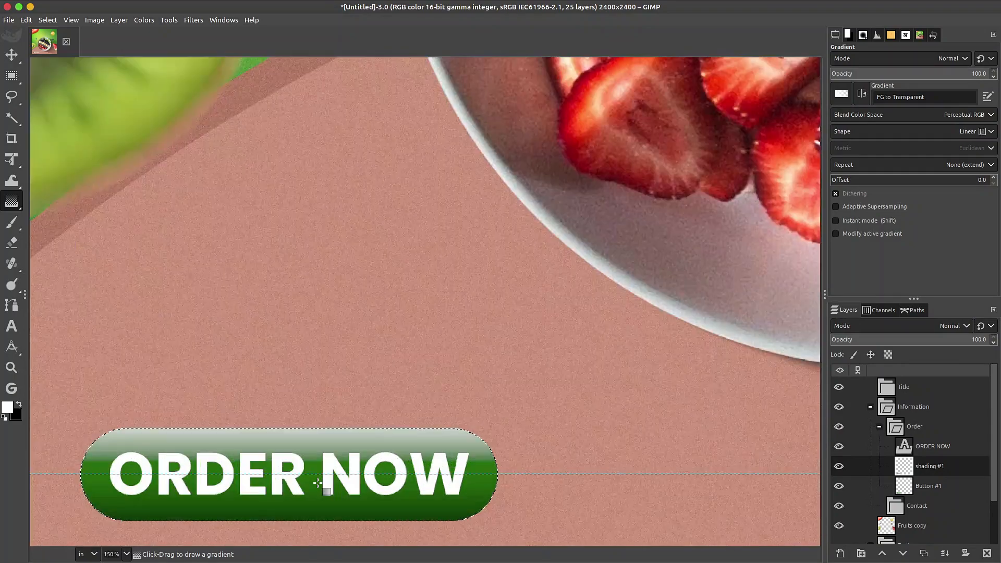
key(m)
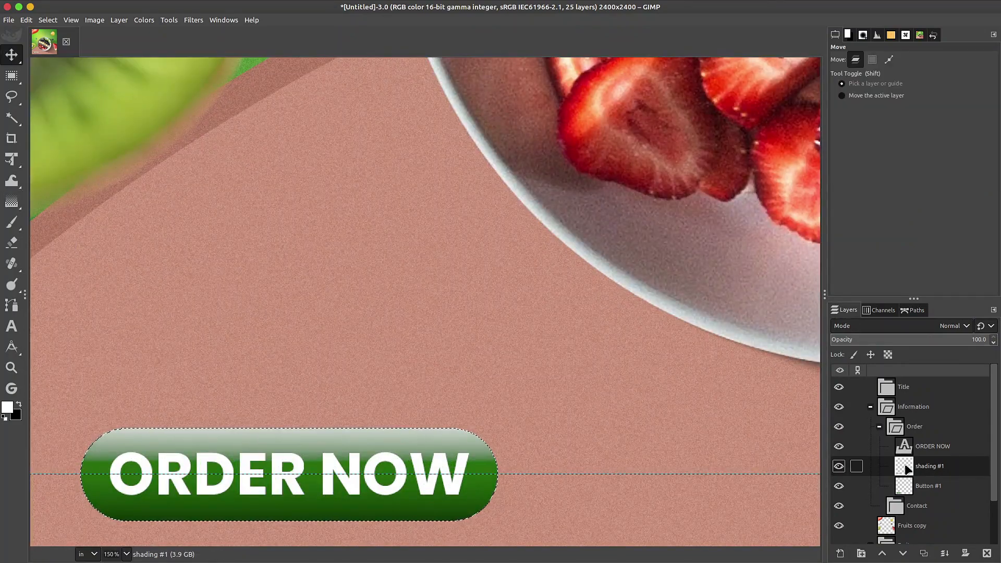
alt+click(373, 454)
drag(373, 453, 373, 446)
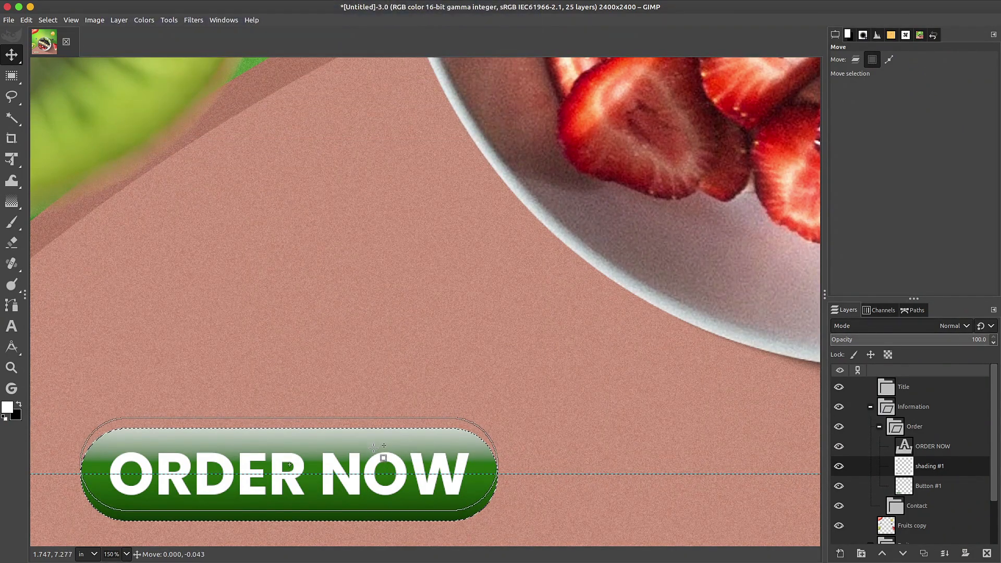
drag(375, 447, 374, 448)
key(shift)
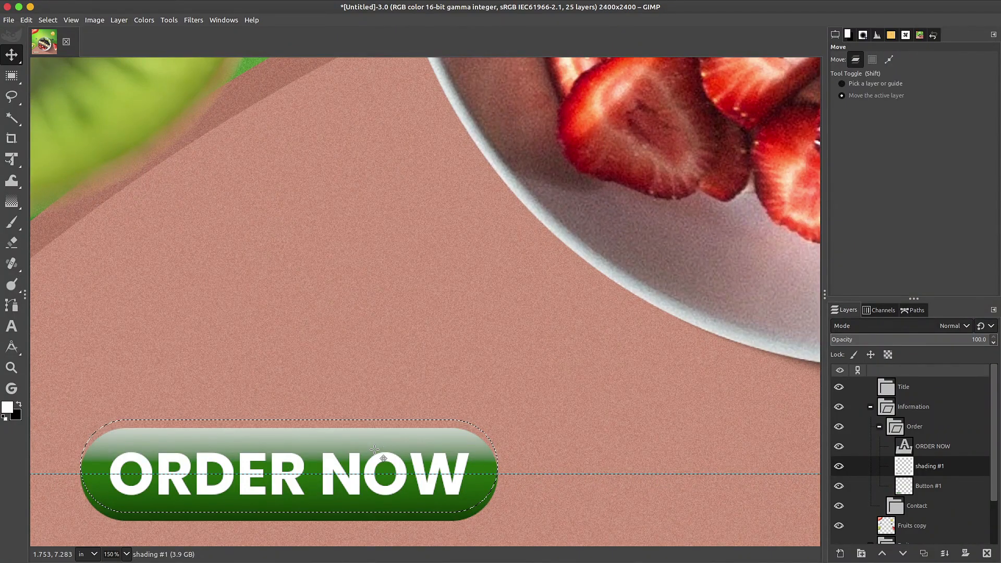
key(shift+e)
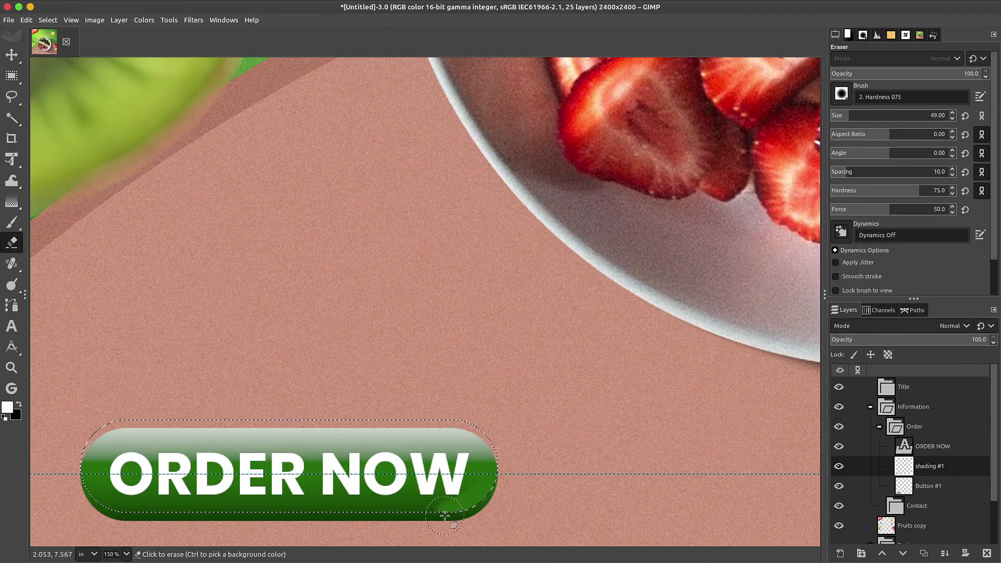
mouse_move(347, 517)
mouse_down()
mouse_move(90, 491)
mouse_move(376, 502)
mouse_move(479, 495)
mouse_move(491, 479)
mouse_move(355, 499)
mouse_move(398, 495)
mouse_move(94, 491)
mouse_move(381, 503)
mouse_move(271, 498)
mouse_up()
Step: Shift the selection below the button's upper edge, erase the white highlight inside it down to a thin rim, and clear the selection
key(m)
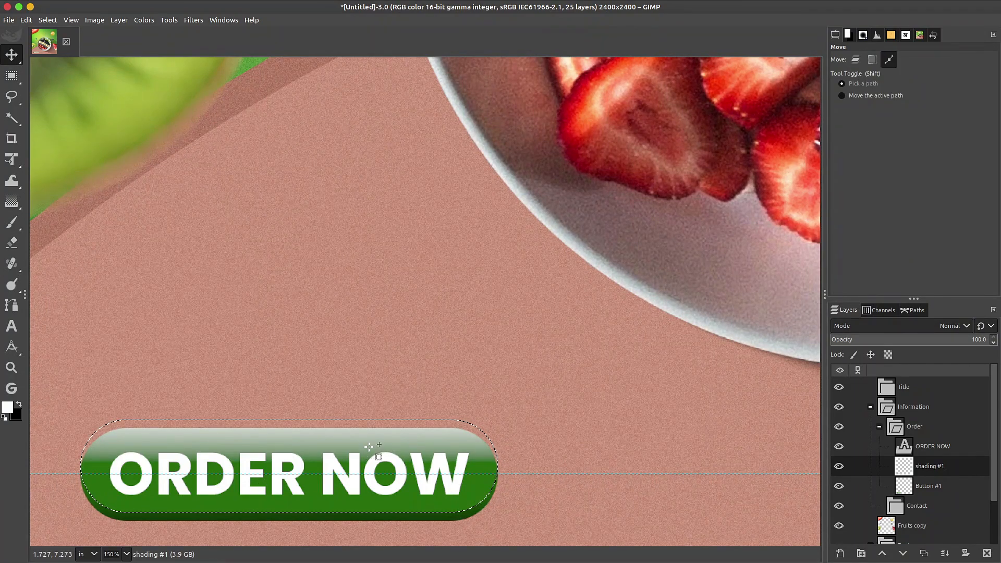
drag(368, 447, 364, 465)
key(shift+e)
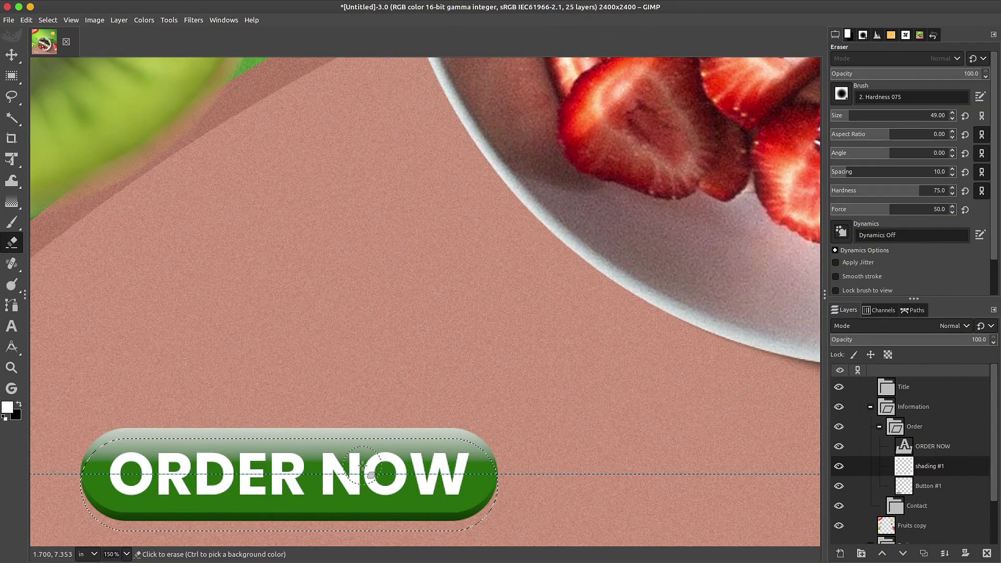
mouse_move(438, 448)
mouse_down()
mouse_move(488, 465)
mouse_move(360, 453)
mouse_move(114, 459)
mouse_move(357, 431)
mouse_move(458, 449)
mouse_up()
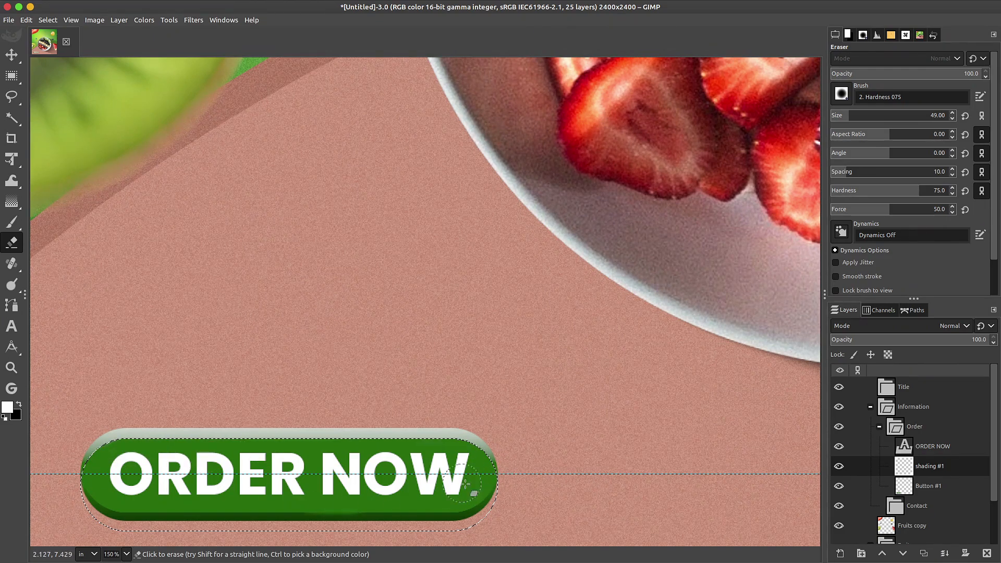
key(ctrl+z)
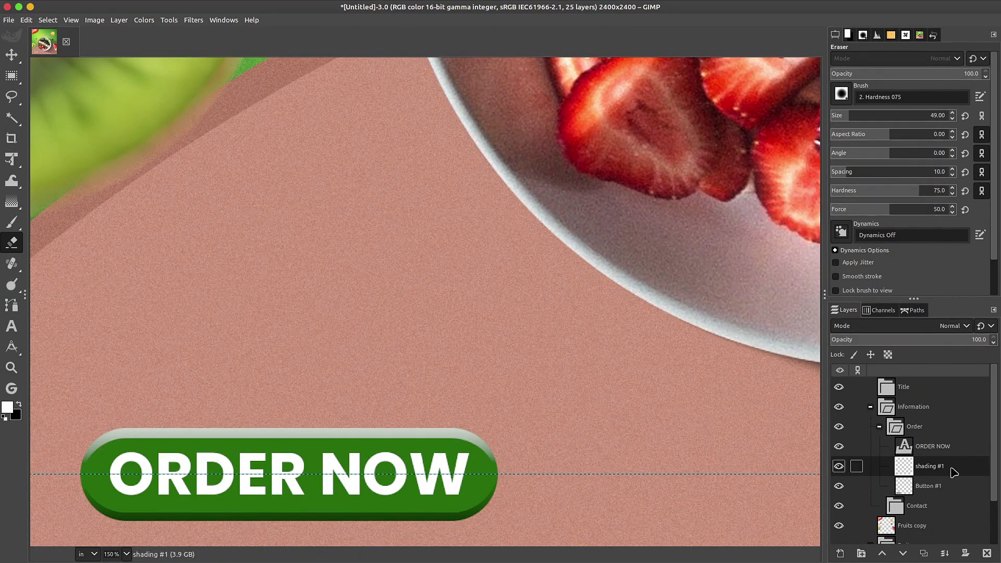
Step: Load the Button #1 layer's shape as a selection and soften the shading #1 layer inside it with a Gaussian Blur
alt+click(907, 493)
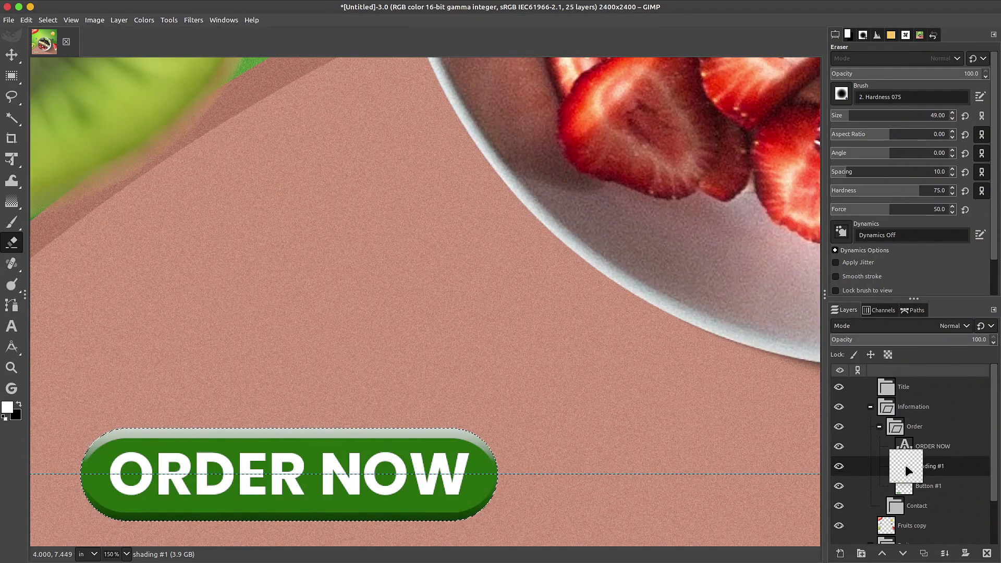
click(193, 21)
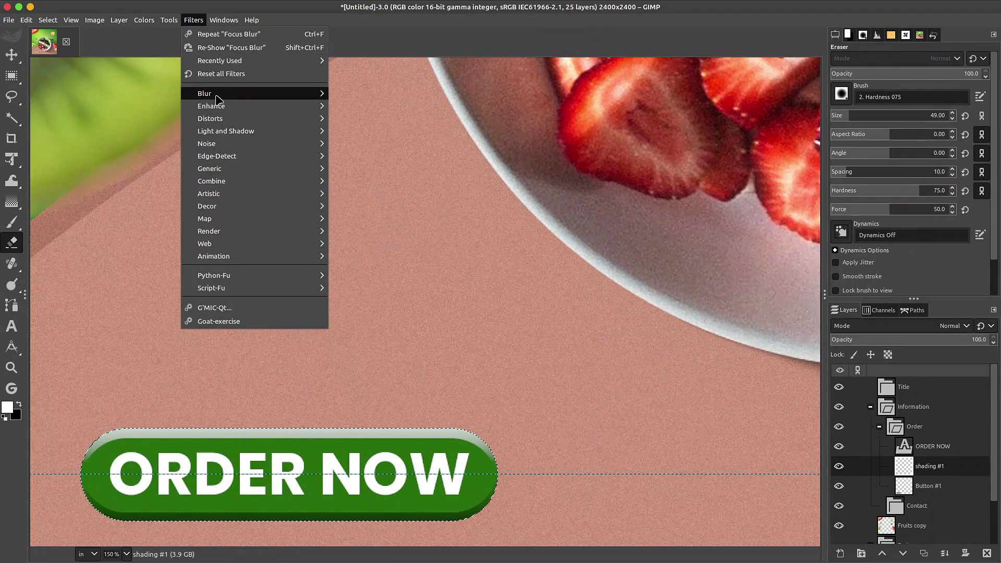
mouse_move(259, 94)
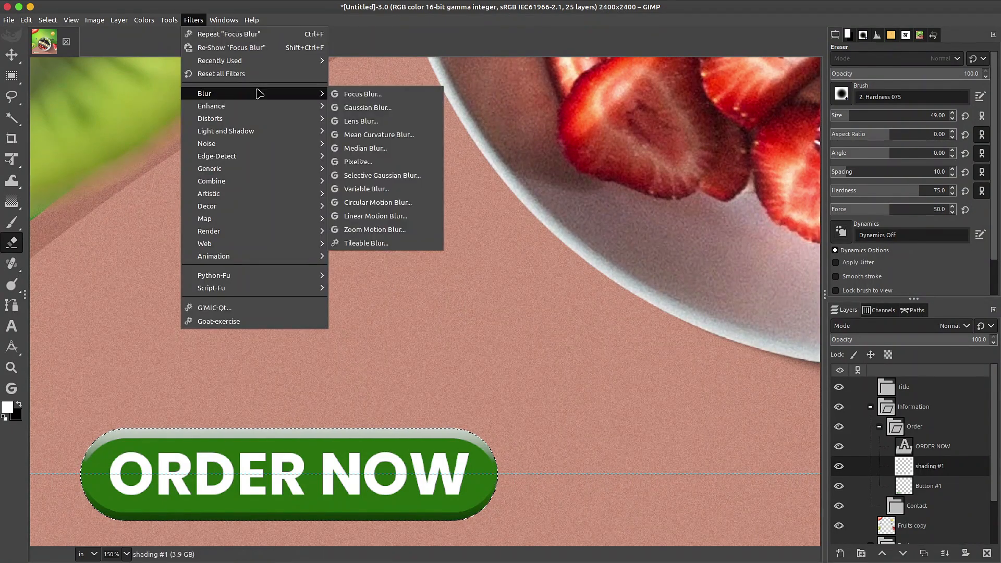
click(360, 108)
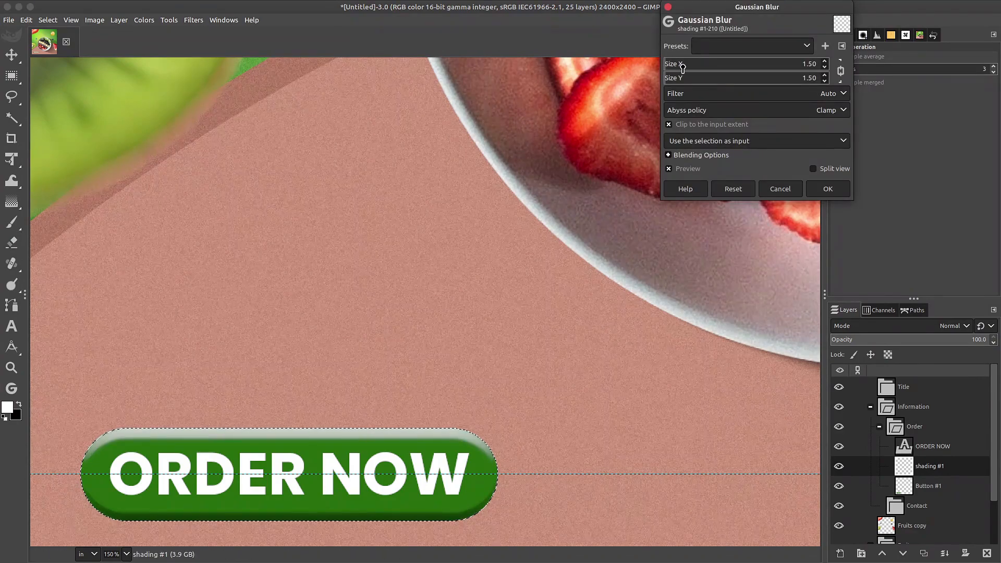
click(683, 68)
drag(683, 68, 675, 69)
click(828, 189)
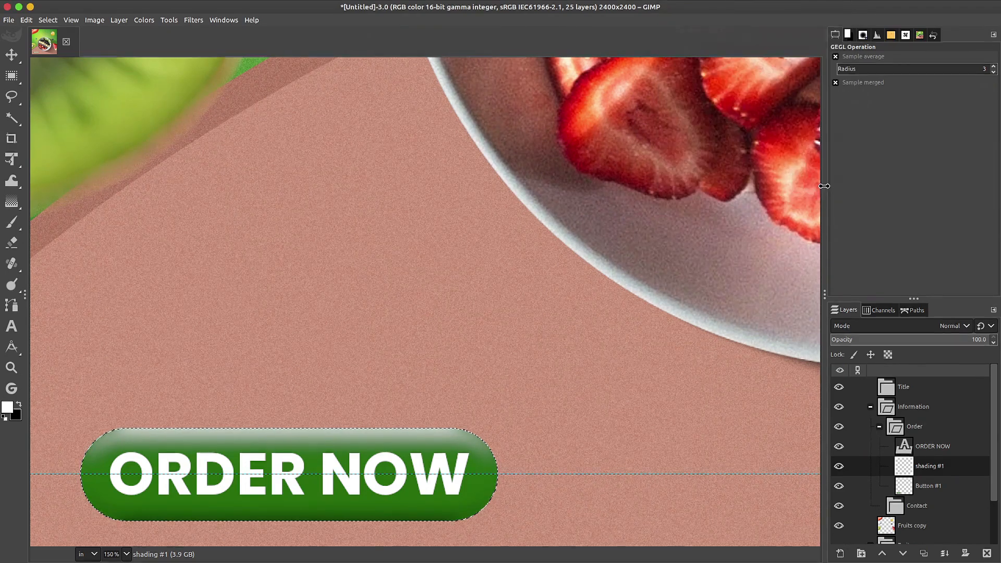
Step: Set the shading #1 layer's blend mode to Overlay
scroll(545, 461, down, 1)
scroll(545, 461, right, 3)
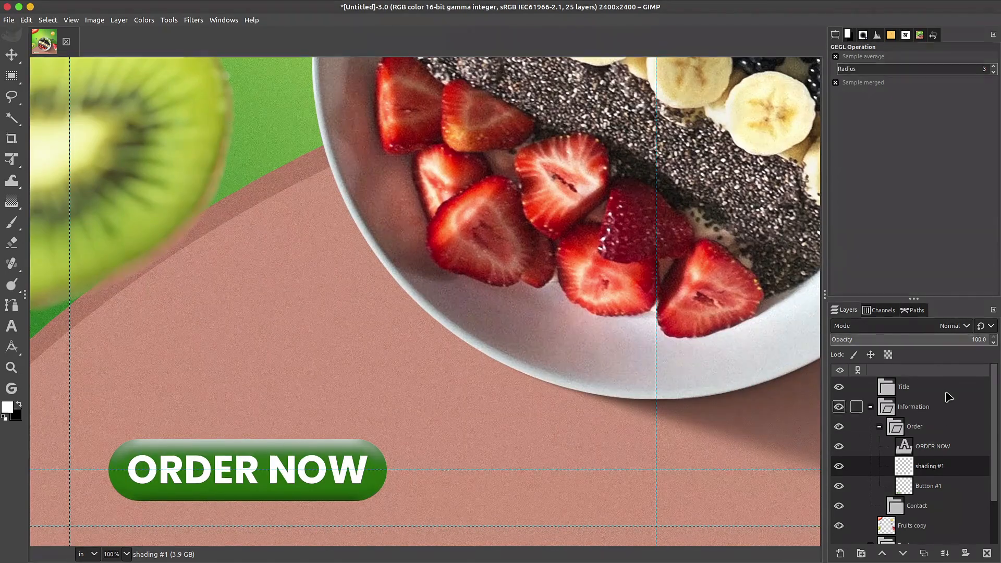
click(950, 326)
click(881, 197)
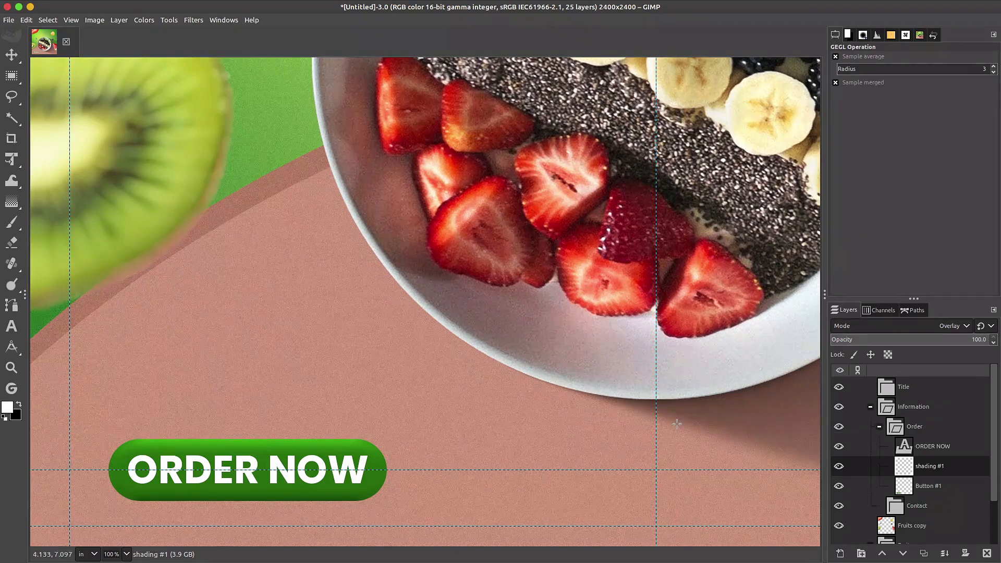
scroll(677, 424, down, 2)
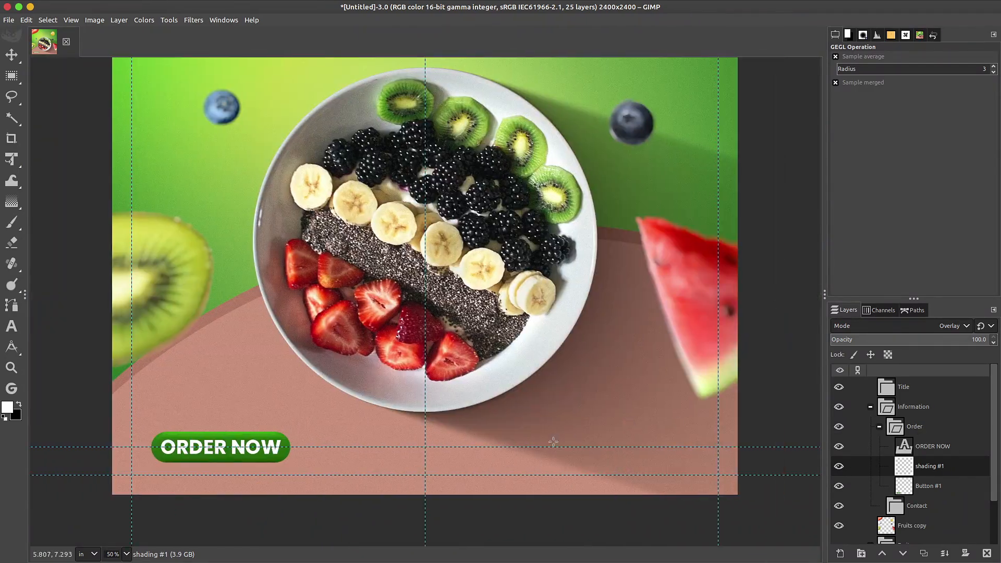
Step: Duplicate the ORDER NOW text layer into the Contact group and move the copy across to the canvas's lower-right area
click(932, 447)
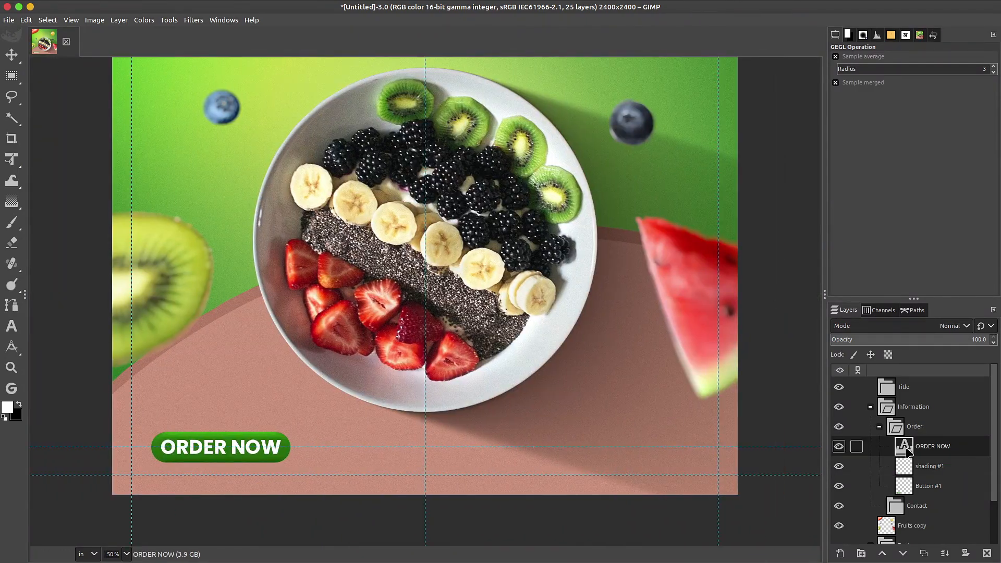
click(923, 553)
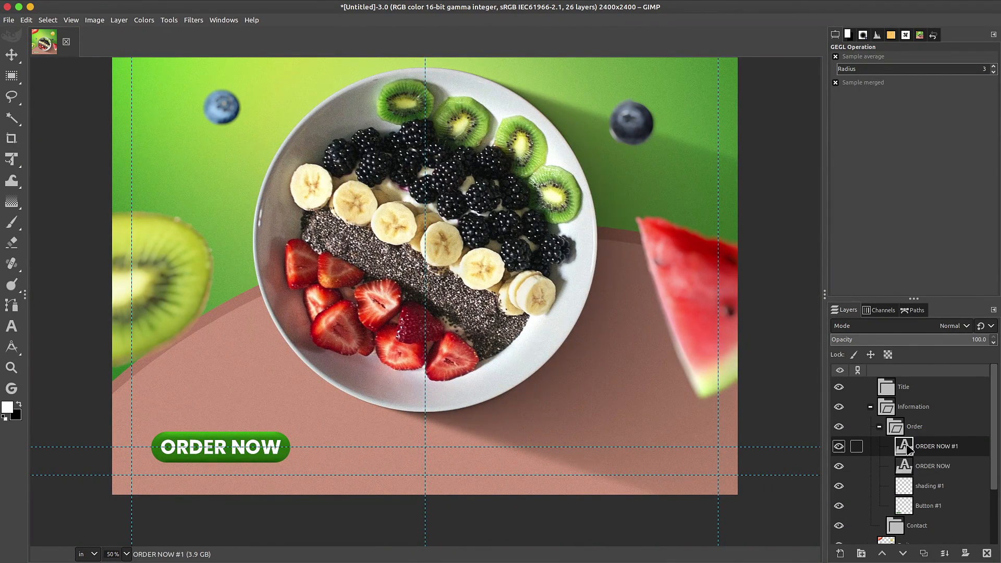
drag(907, 448, 901, 512)
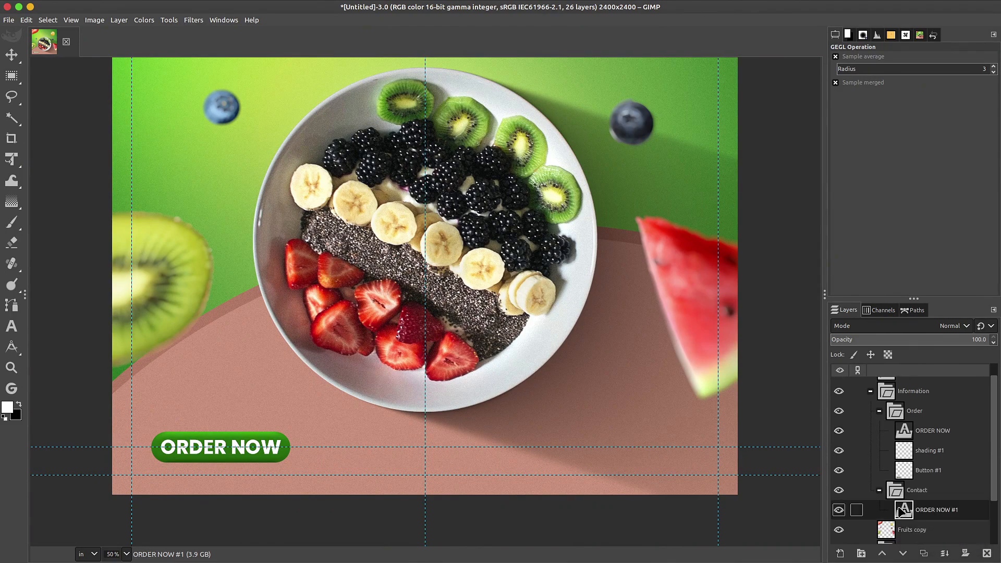
key(m)
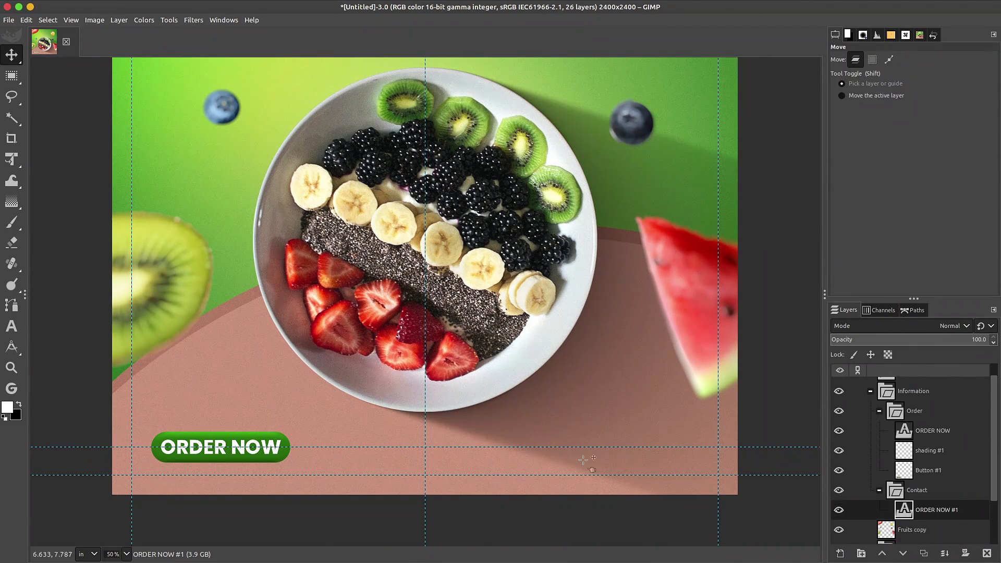
click(265, 450)
drag(265, 451, 689, 456)
Step: Replace the duplicated text's wording with DELIVERY
key(t)
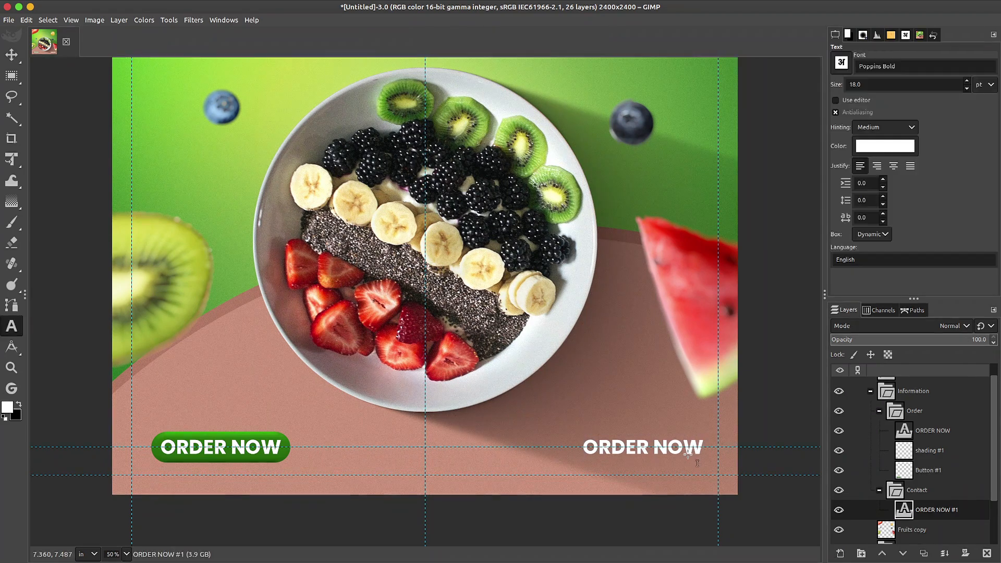
click(696, 457)
key(ctrl+a)
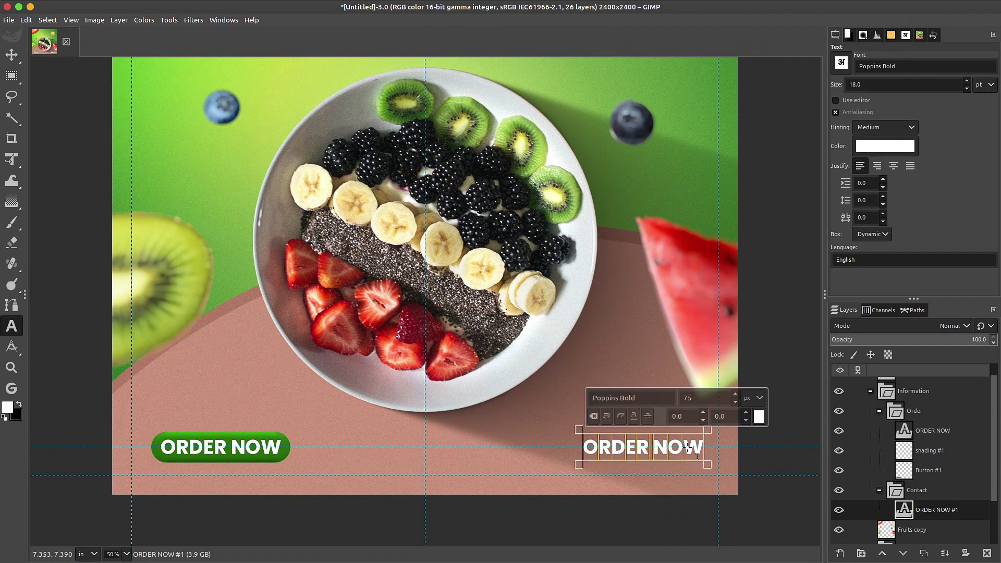
key(BackSpace)
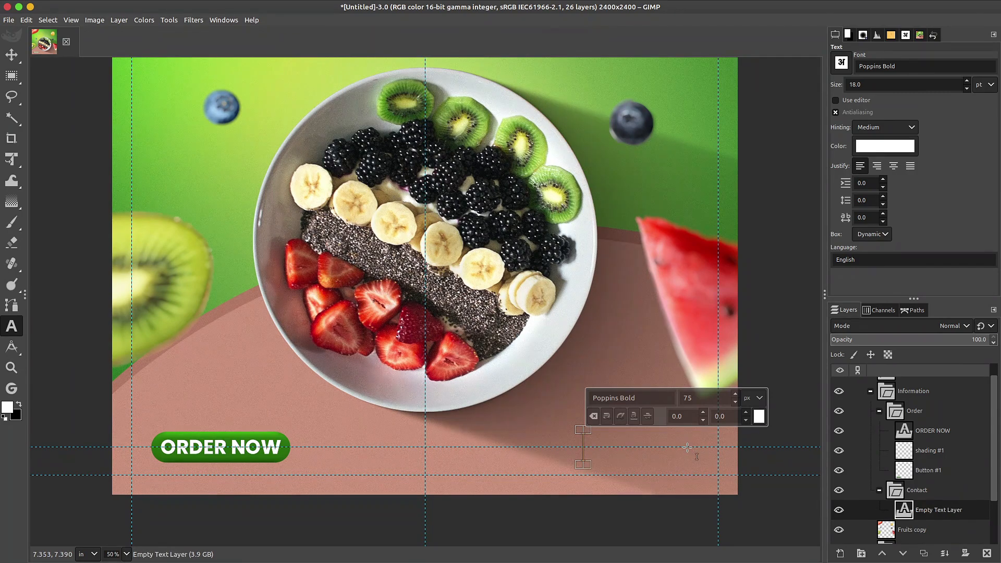
text(DELIVERY)
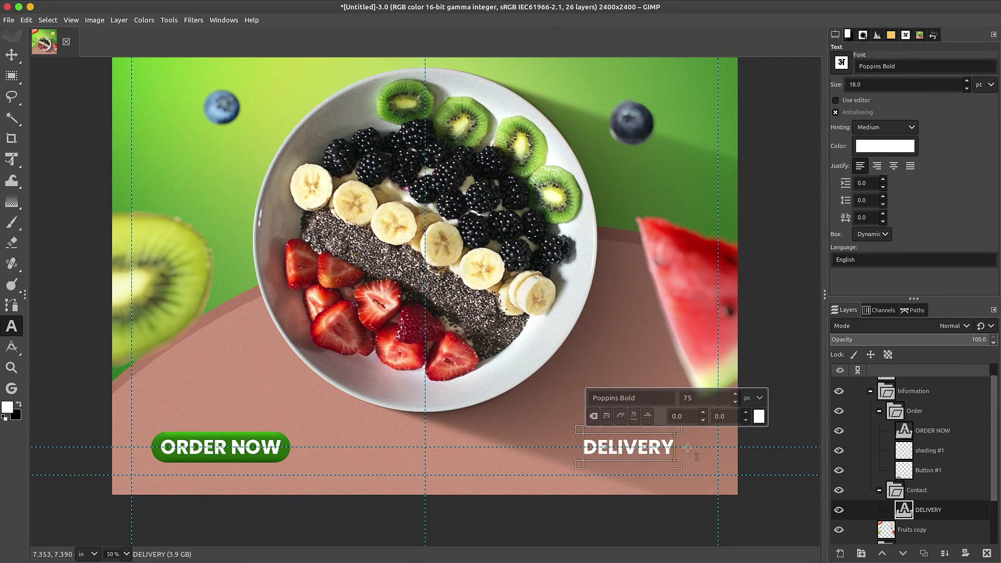
Step: Right-justify the DELIVERY text and add the delivery phone number on a second line
click(877, 166)
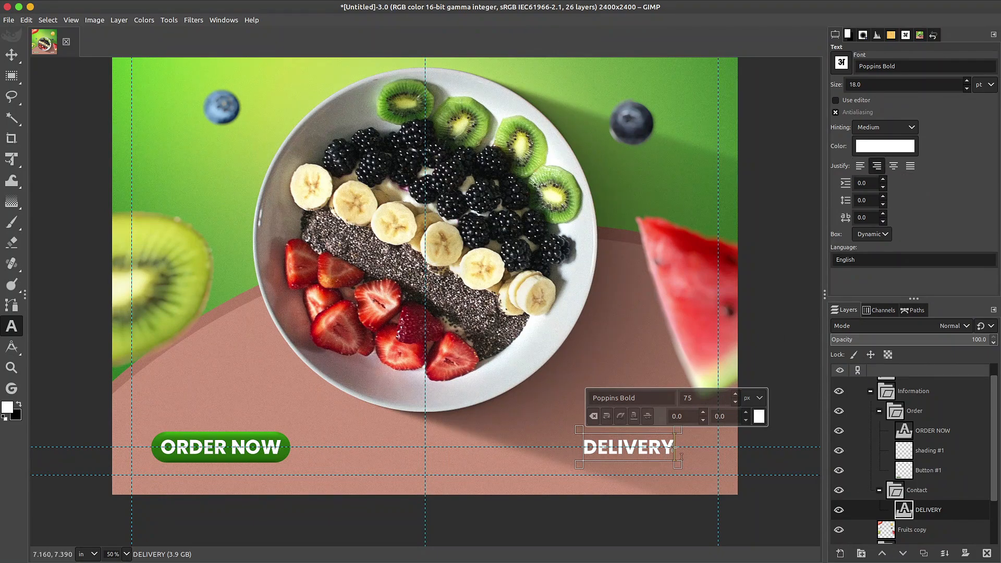
key(Return)
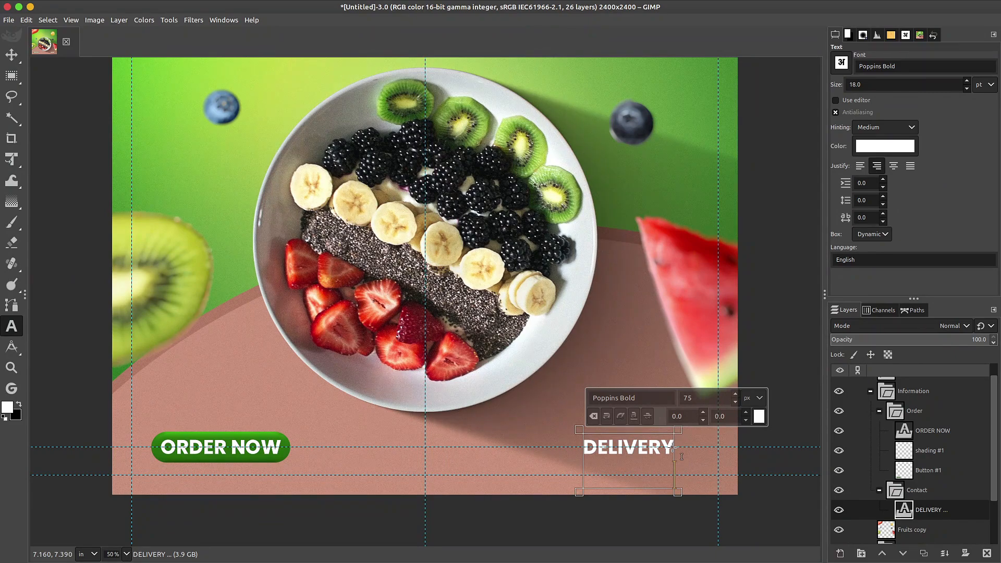
text(+1 809)
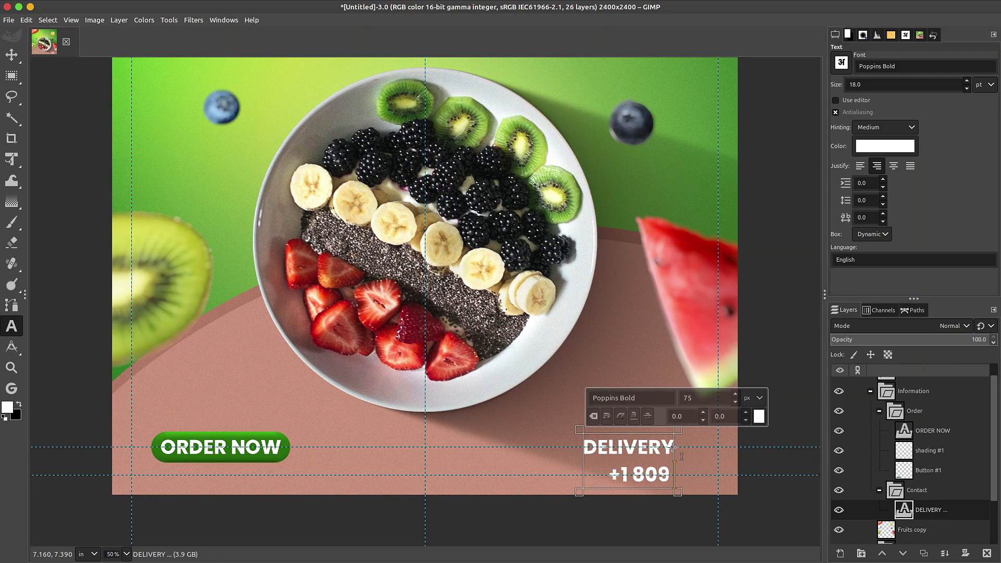
text( 555-16)
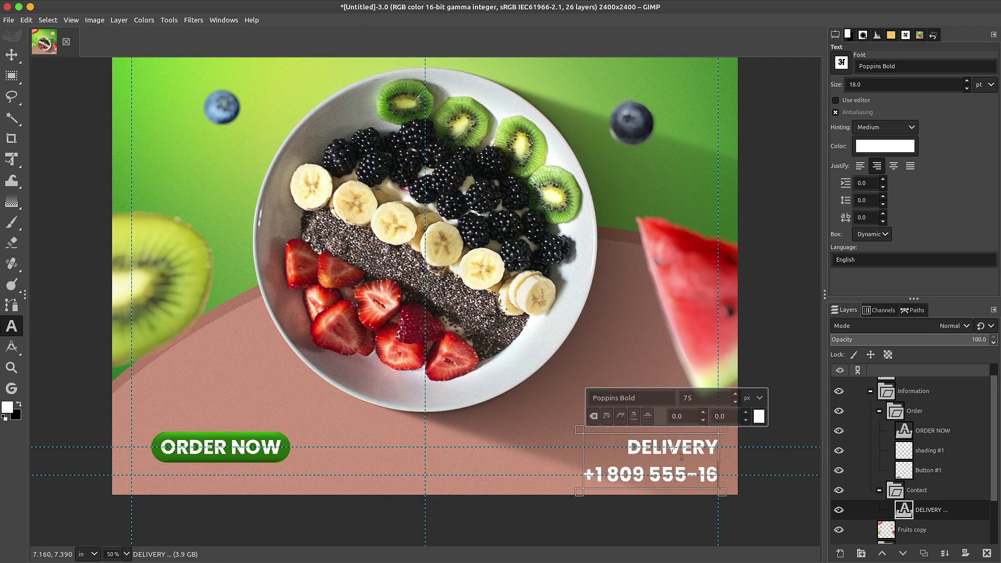
text(-1)
key(BackSpace)
key(BackSpace)
text(15)
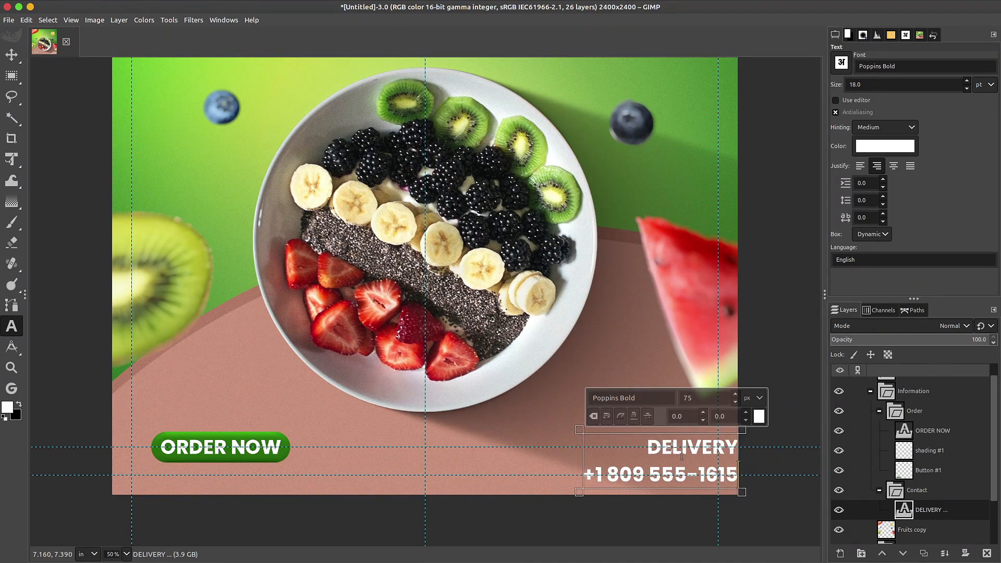
key(BackSpace)
text(6)
Step: Set the phone number line's font to Poppins Medium
drag(741, 481, 581, 477)
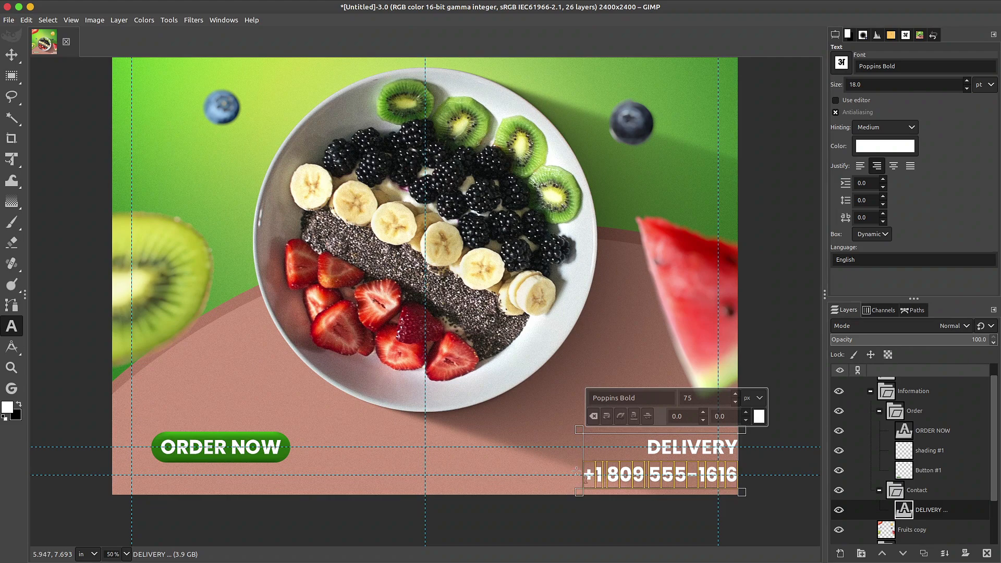
double_click(630, 397)
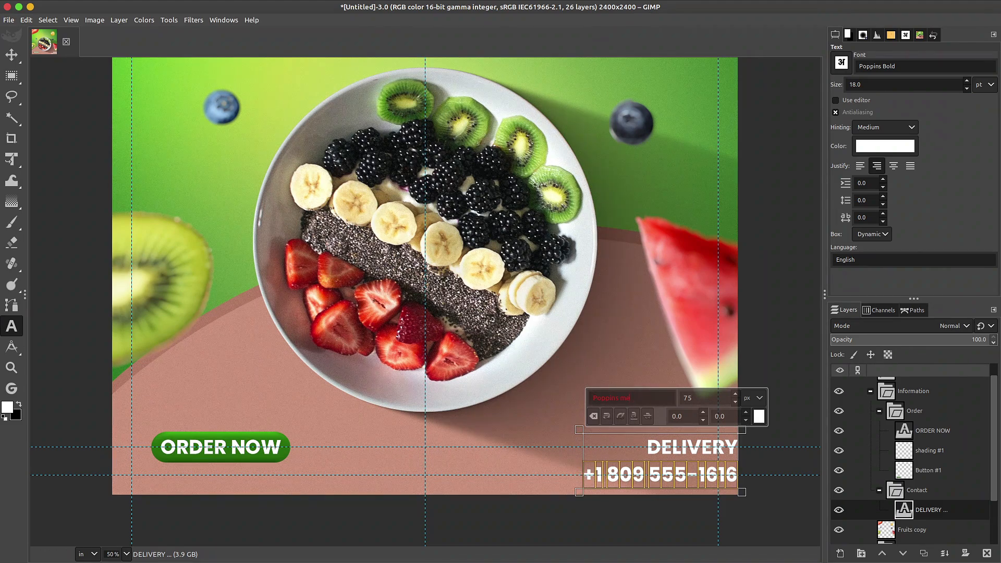
text(me)
click(639, 413)
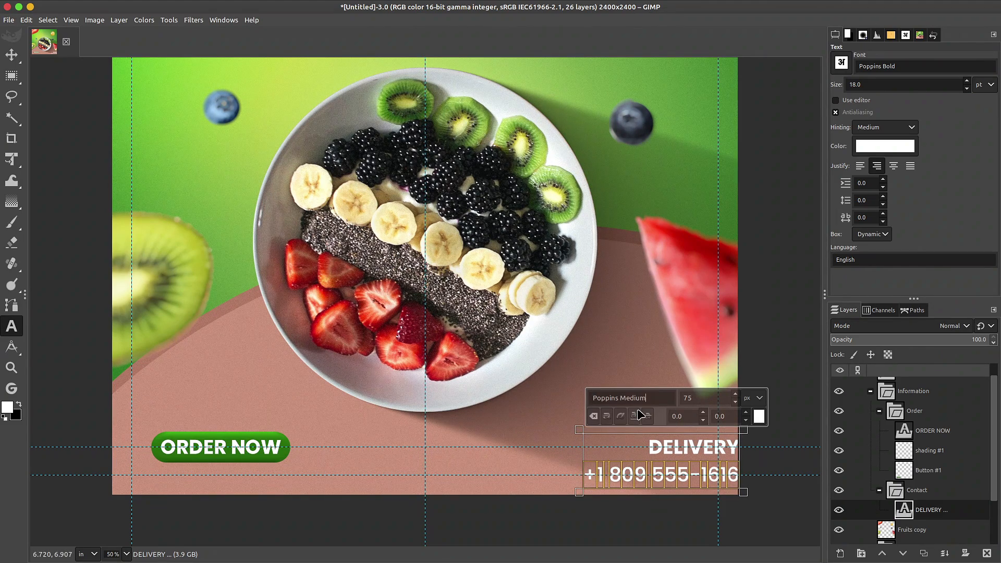
Step: Set the contact text's line spacing to -4.0 and move the block inside the canvas's right margin, level with the ORDER NOW button
click(701, 475)
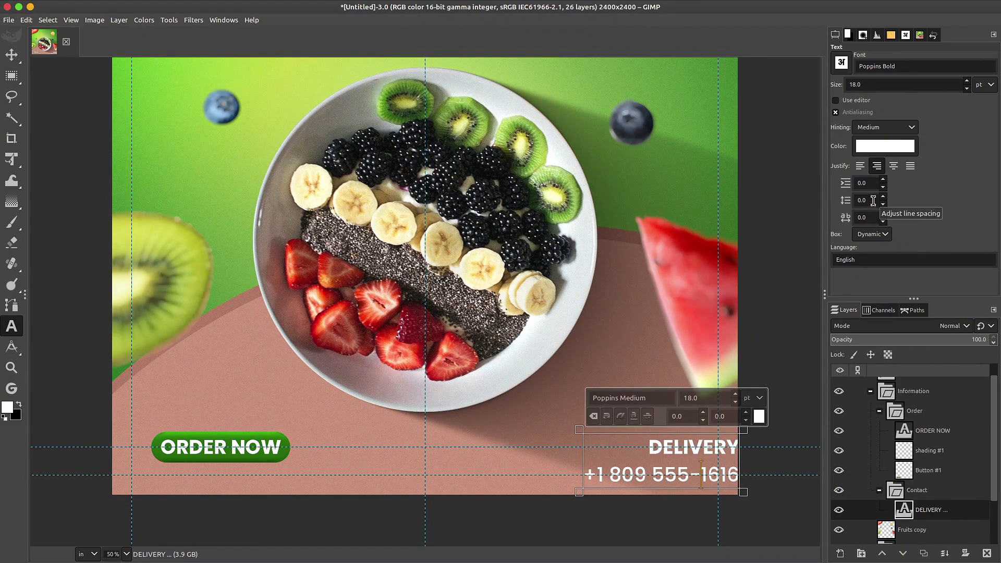
scroll(873, 201, down, 4)
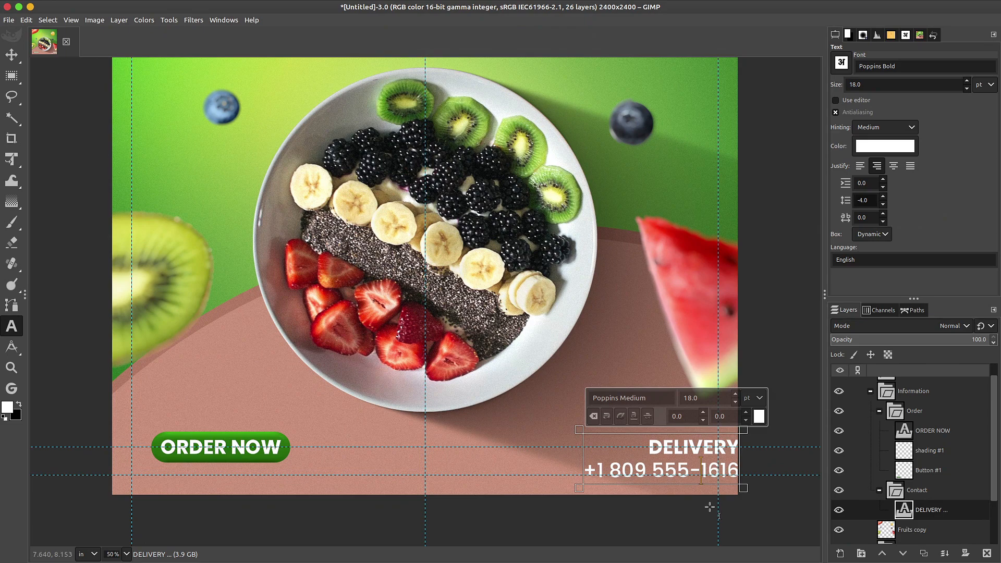
key(m)
drag(695, 453, 685, 469)
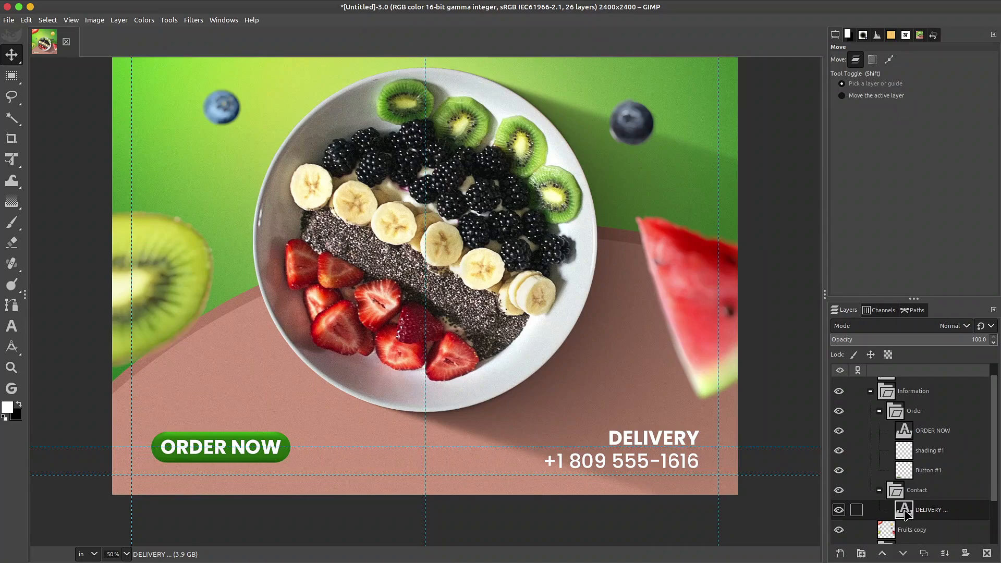
Step: Fill the DELIVERY contact text with green 2d7c11, starting from the recently used button green
click(848, 35)
click(847, 279)
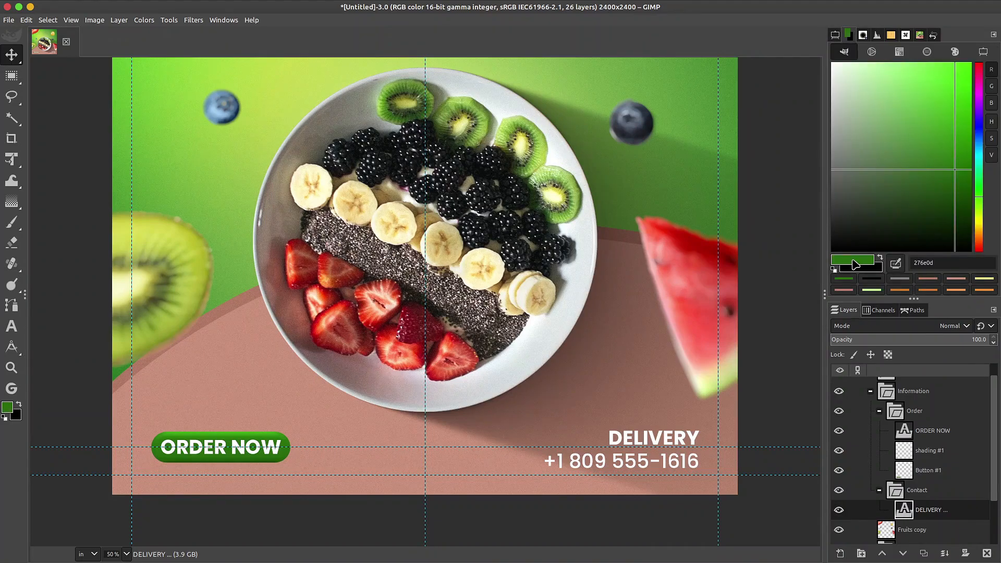
click(952, 155)
click(953, 159)
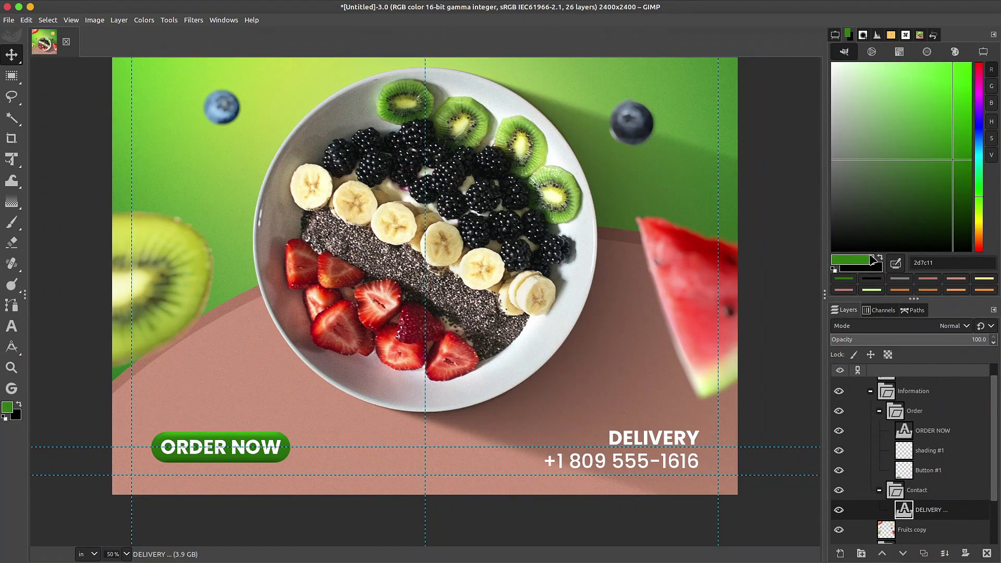
drag(872, 261, 639, 456)
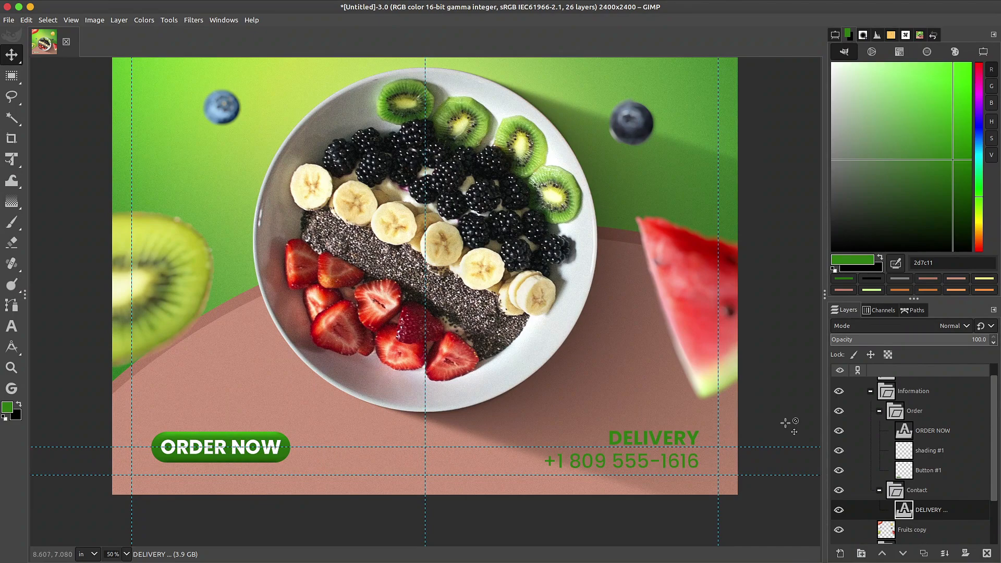
Step: Recolor the DELIVERY contact text with the darker green 1f4f0d
click(950, 182)
drag(853, 260, 672, 442)
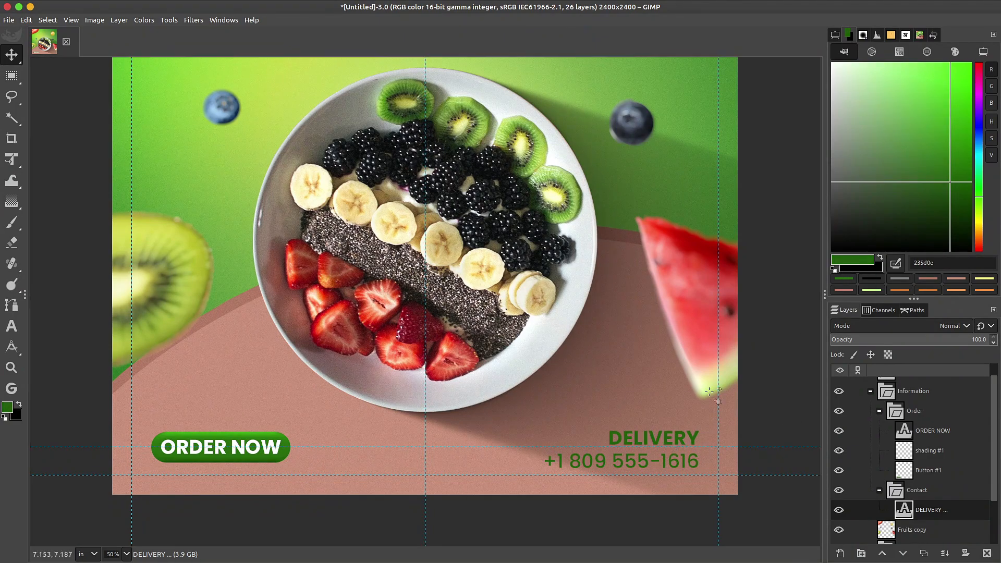
click(949, 193)
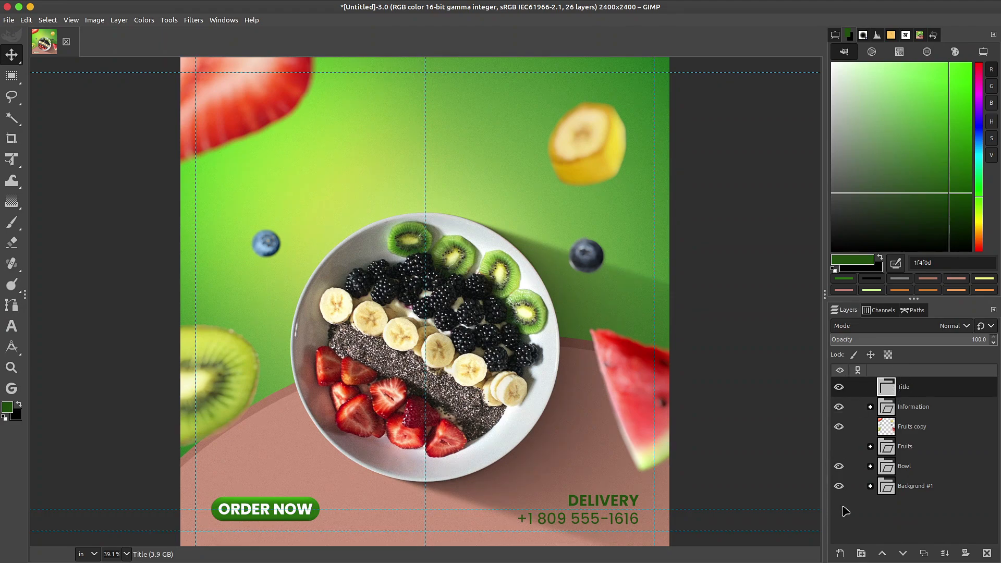
Step: Add a three-line title reading "healthy", "FRUIT", "salad" above the bowl in the Title group, with centered justification
key(t)
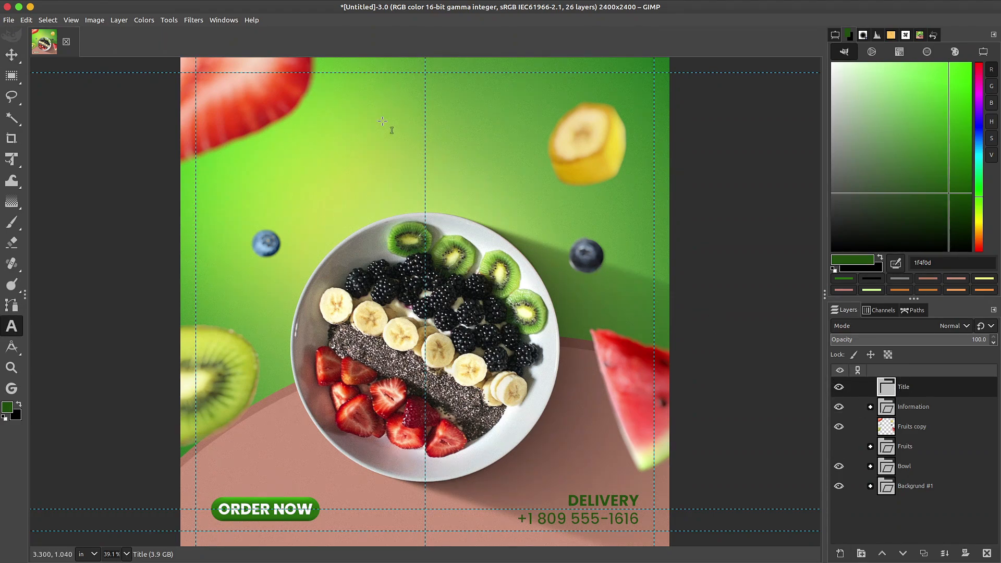
click(365, 129)
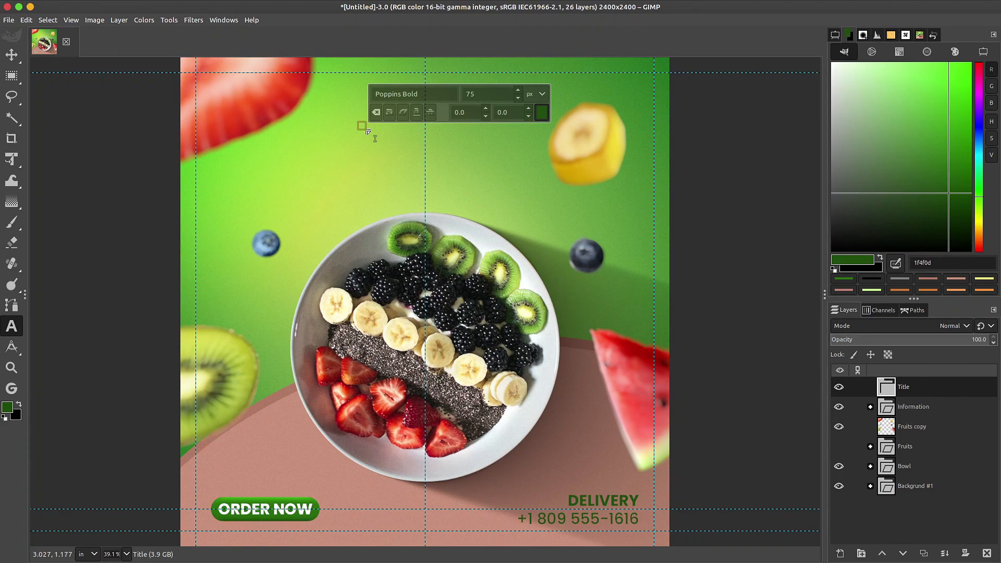
text(healthy)
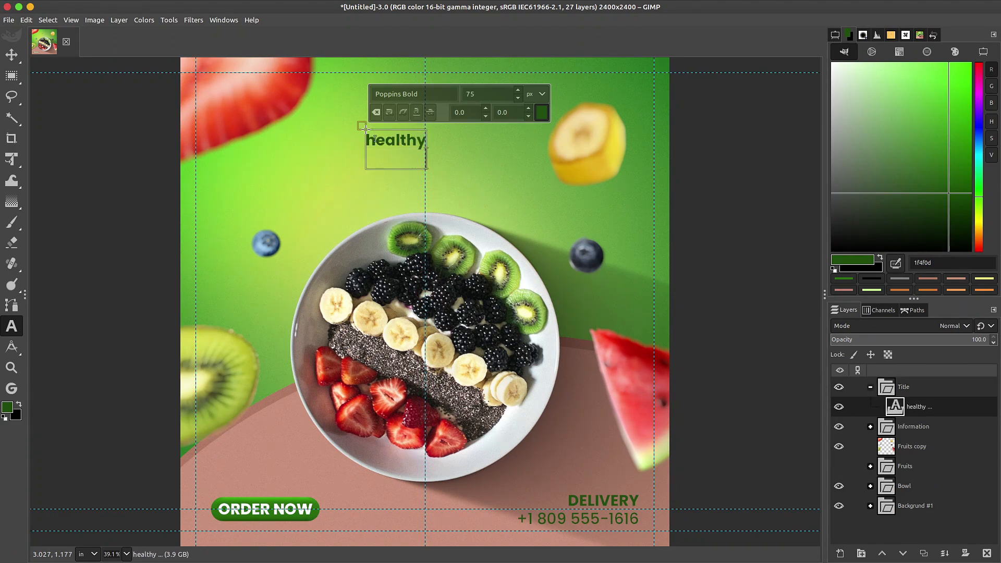
text( FRUIT)
key(Return)
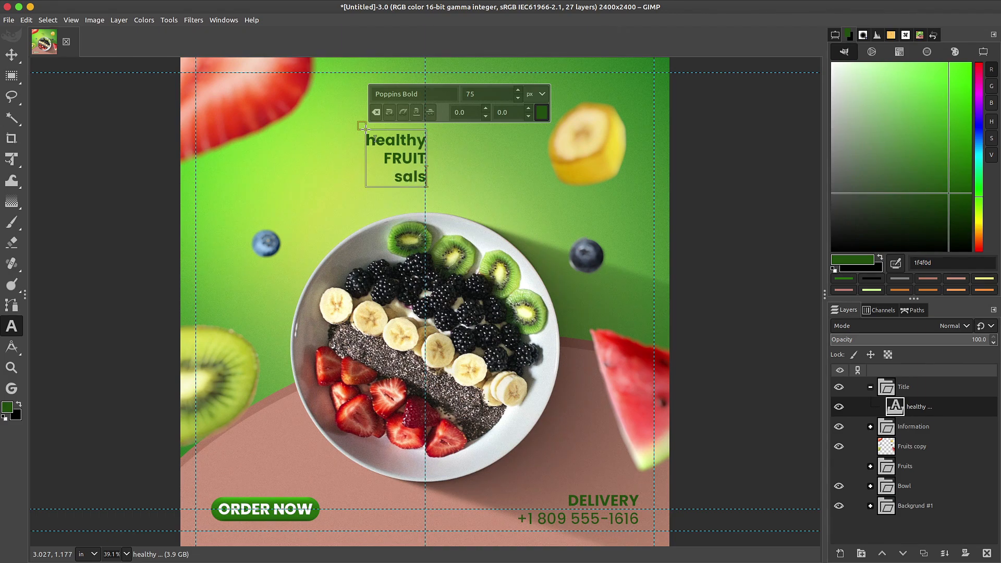
text(salas)
key(BackSpace)
text(d)
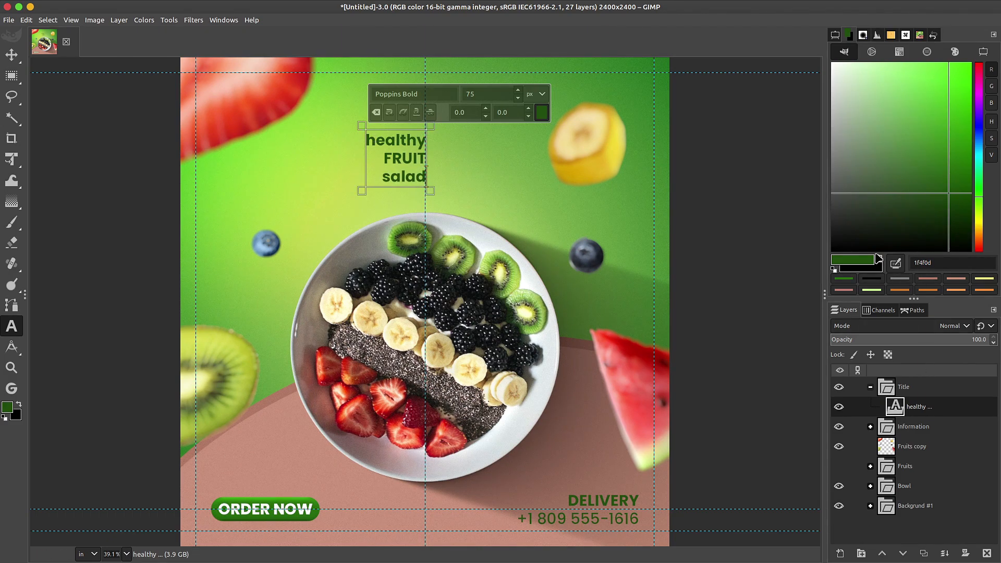
click(842, 42)
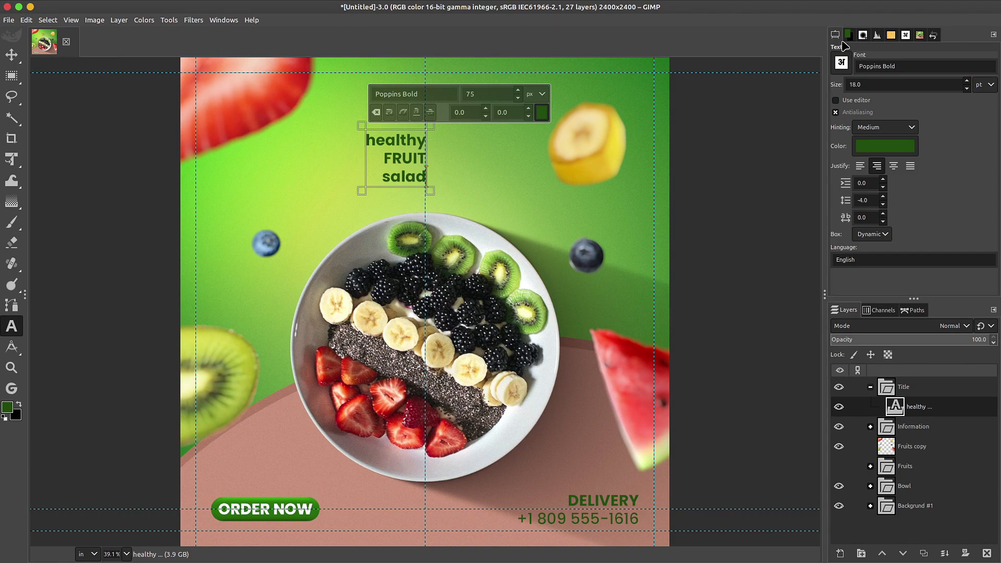
click(894, 166)
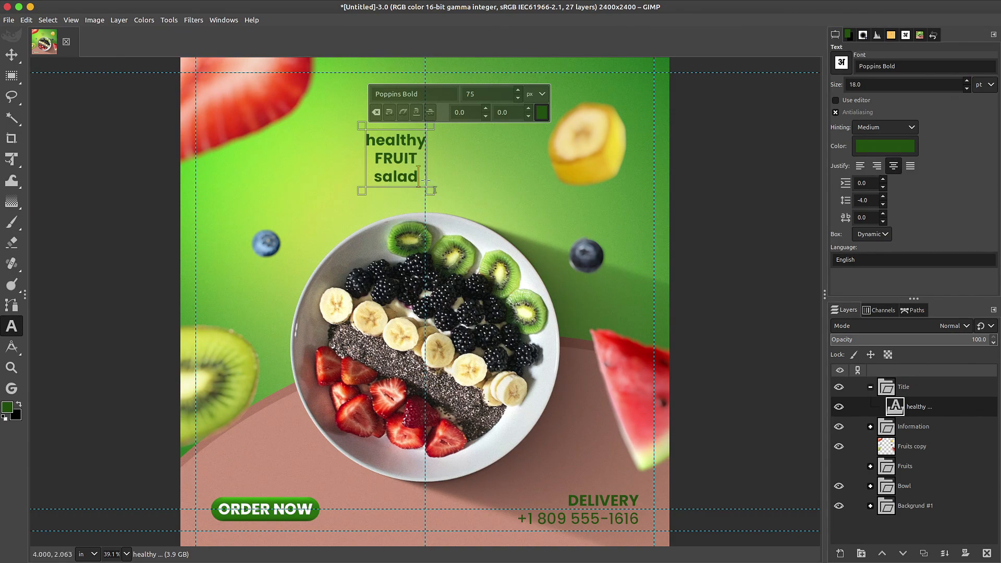
Step: Set the font of the word FRUIT in the title to Lemon
ctrl+scroll(402, 157, up, 1)
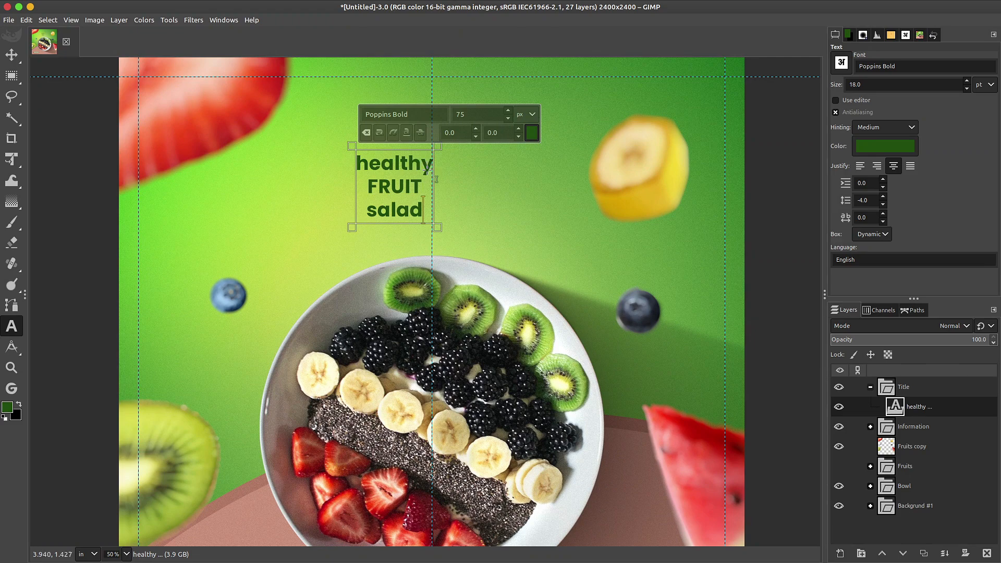
double_click(395, 186)
click(366, 115)
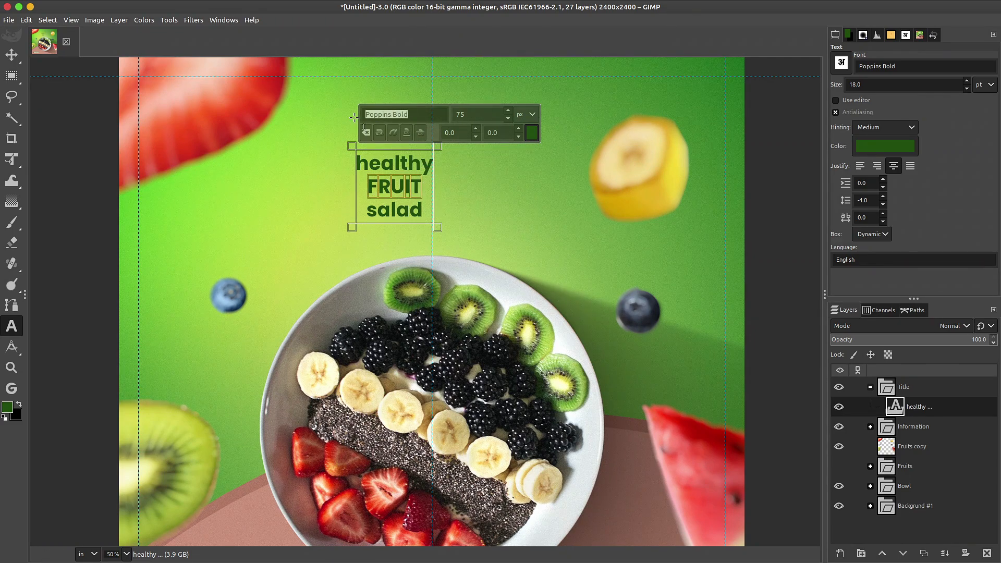
text(lemo)
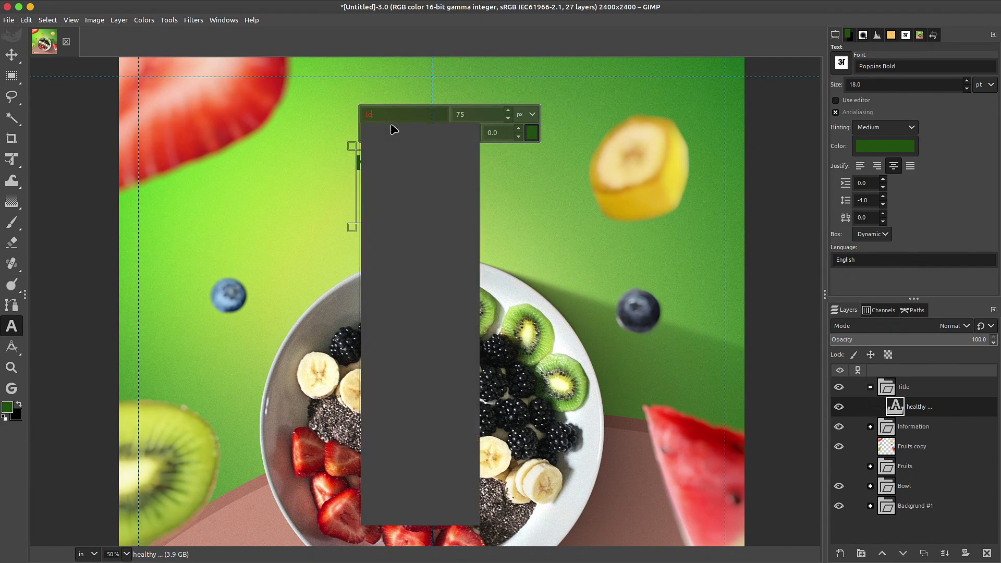
click(415, 135)
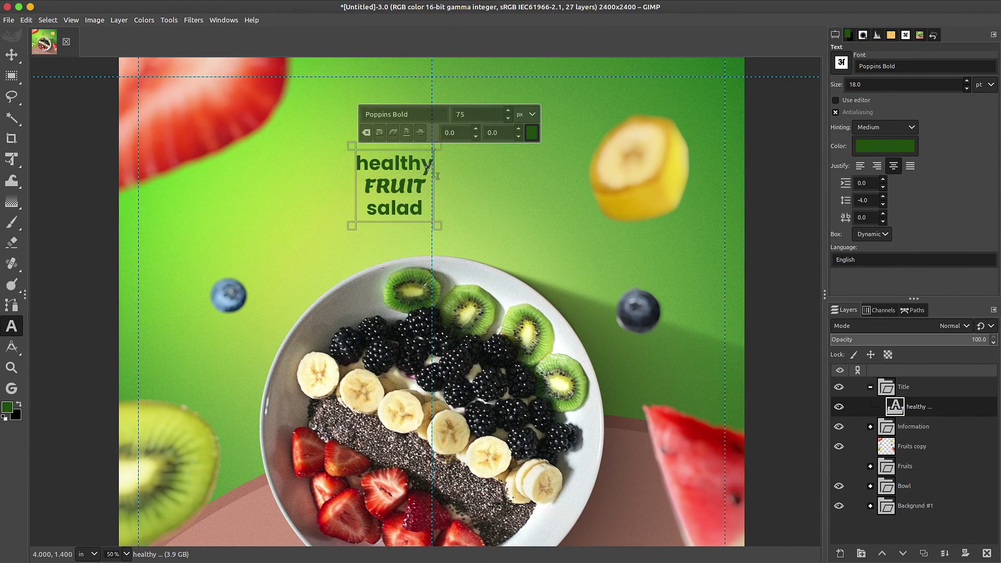
Step: Set the font of the title words "healthy" and "salad" to Impact Condensed
double_click(425, 159)
text(im)
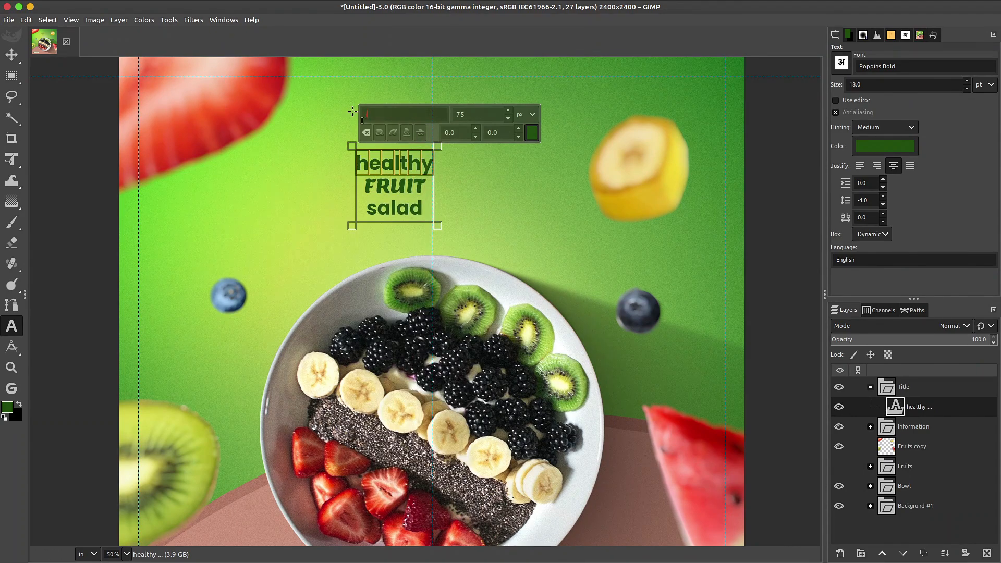
click(416, 175)
double_click(365, 205)
drag(362, 202, 356, 203)
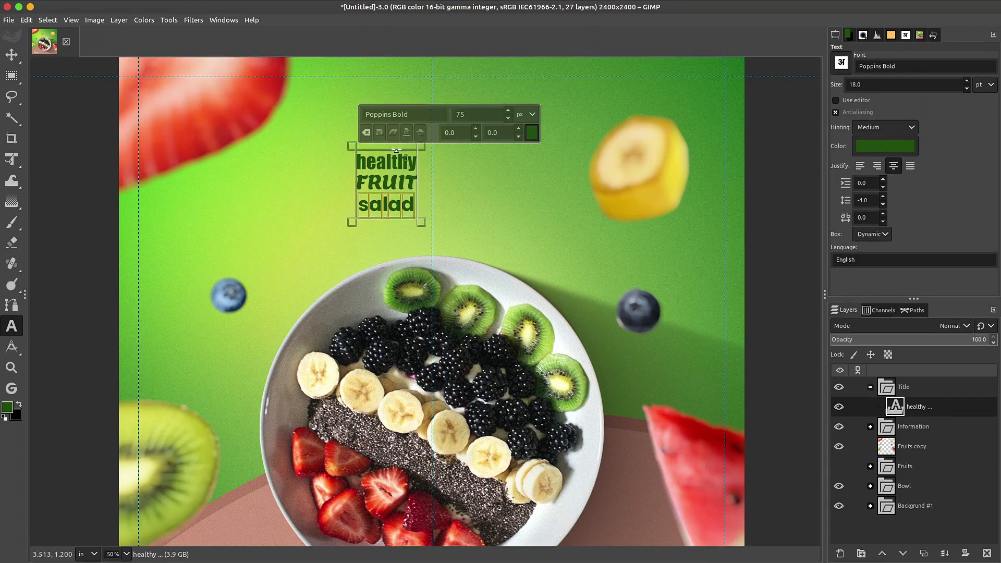
drag(414, 114, 342, 115)
text(im)
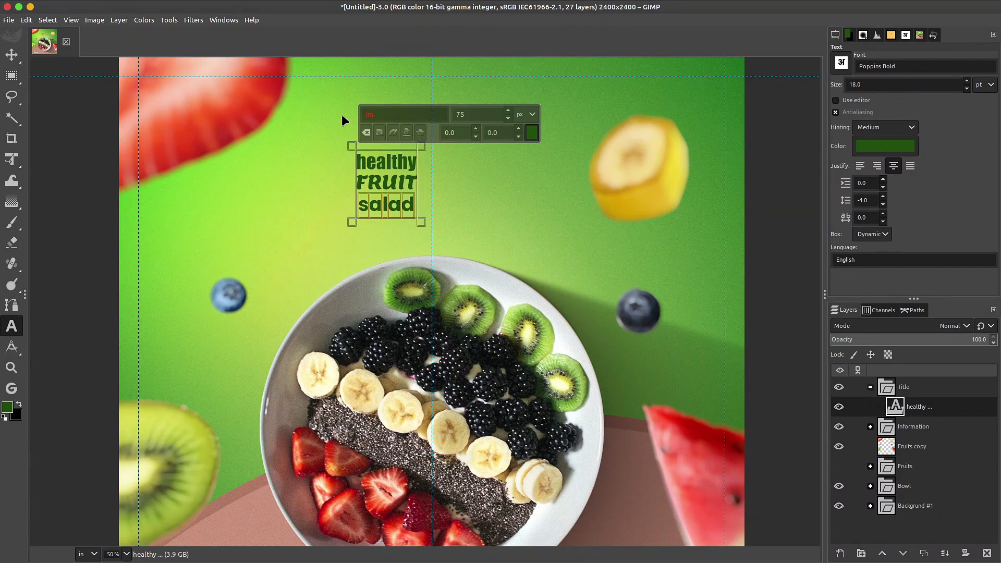
click(412, 175)
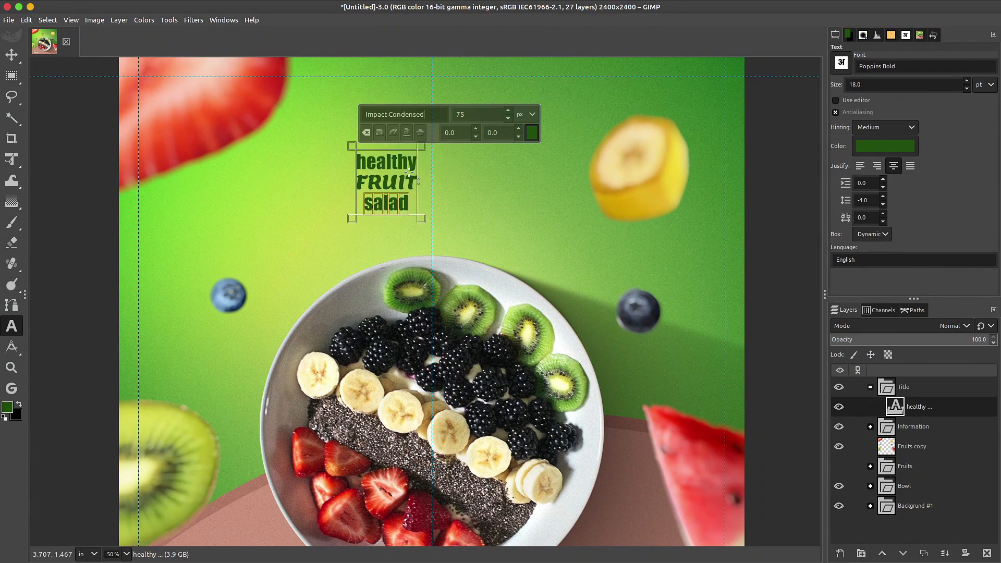
Step: Switch the size unit for the word FRUIT to points and enlarge it to slightly over 61 pt
drag(416, 183, 355, 182)
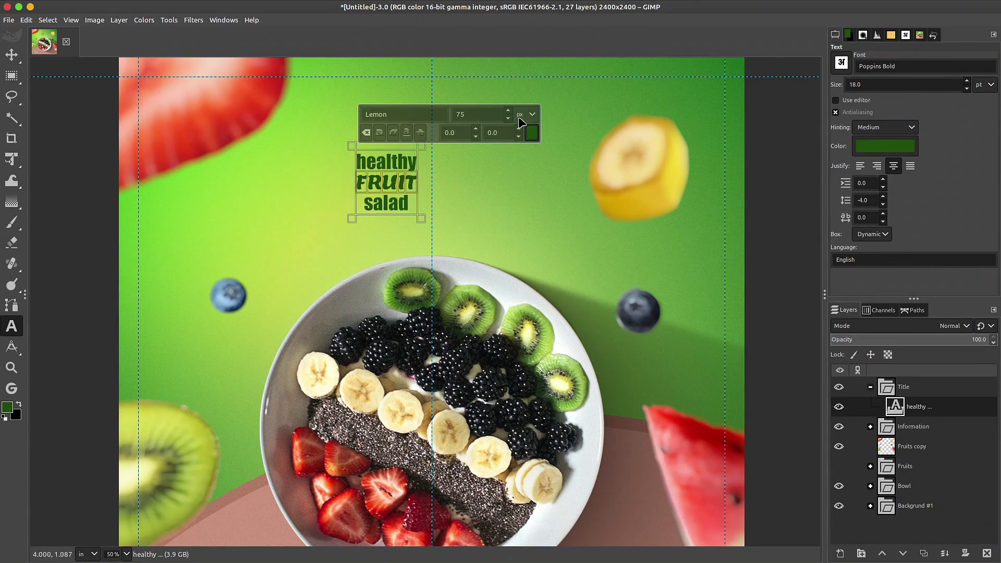
click(524, 117)
click(519, 164)
scroll(478, 113, up, 20)
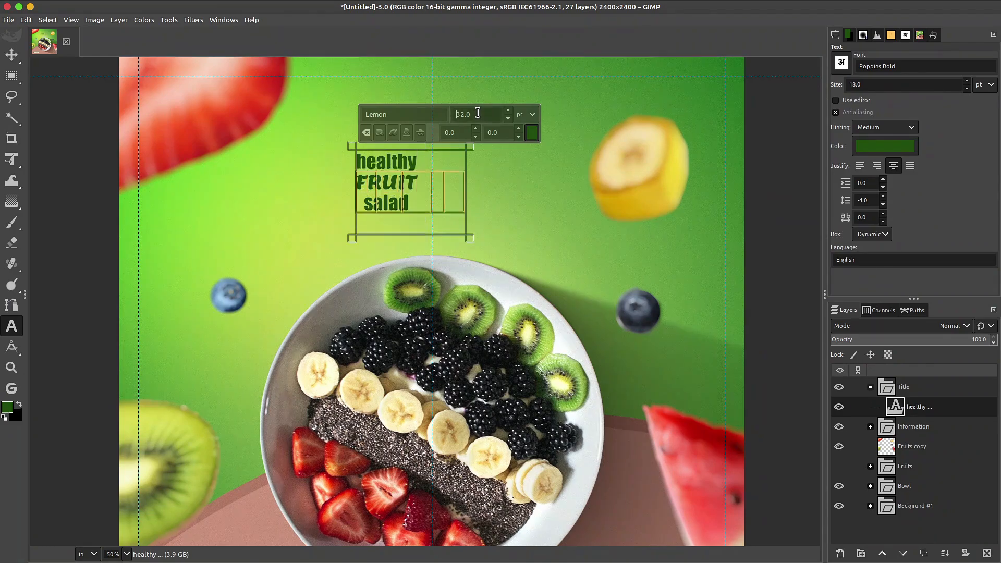
scroll(478, 113, up, 20)
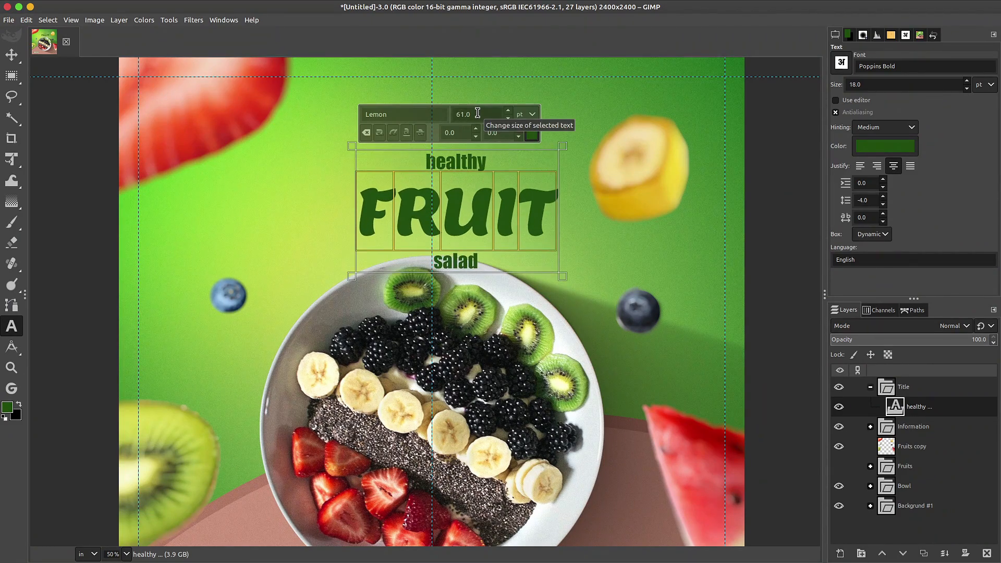
Step: Set the size of the title words "healthy" and "salad" to 32 pt
drag(495, 164, 426, 162)
scroll(476, 117, up, 10)
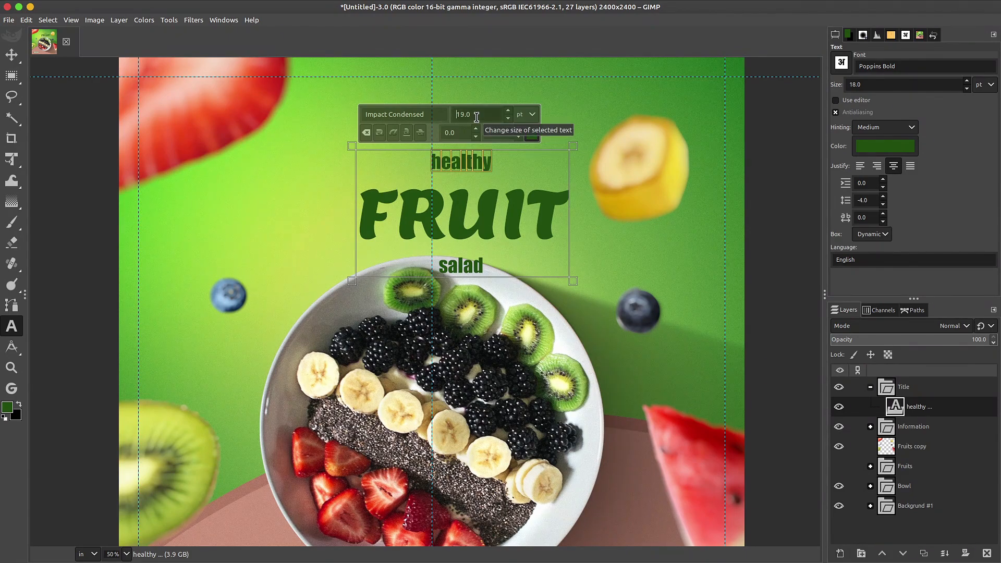
scroll(476, 117, up, 4)
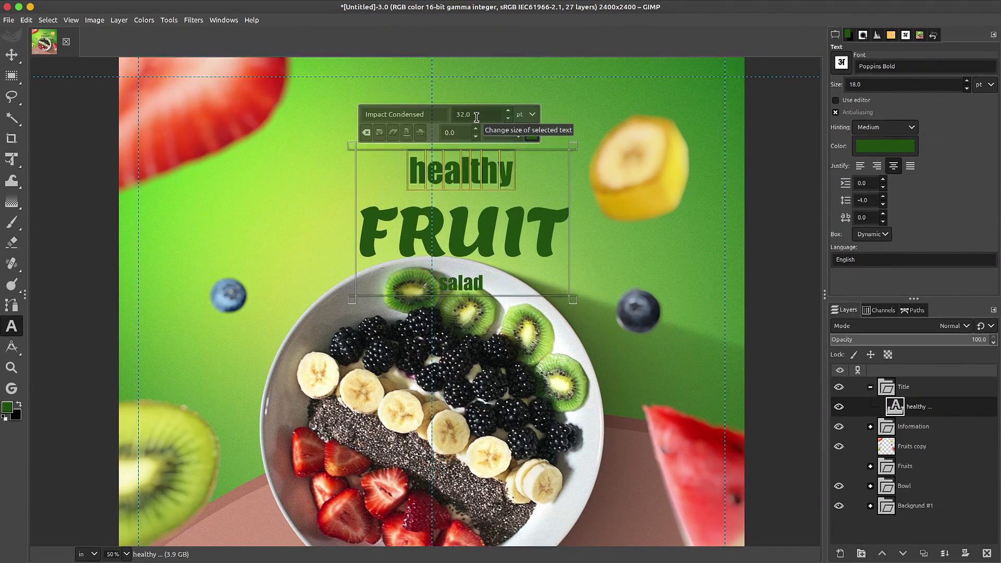
drag(482, 287, 439, 286)
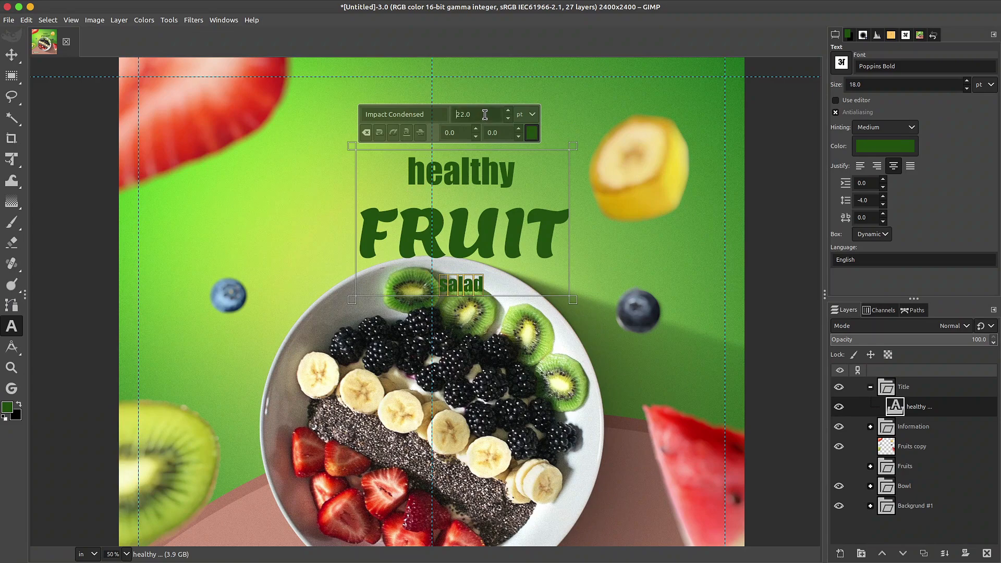
scroll(485, 114, up, 12)
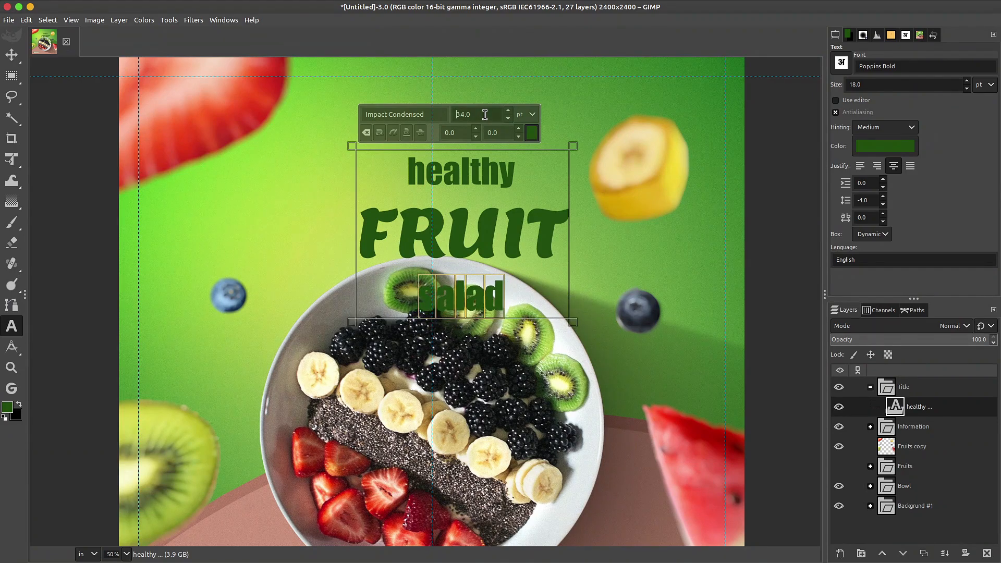
scroll(485, 115, down, 2)
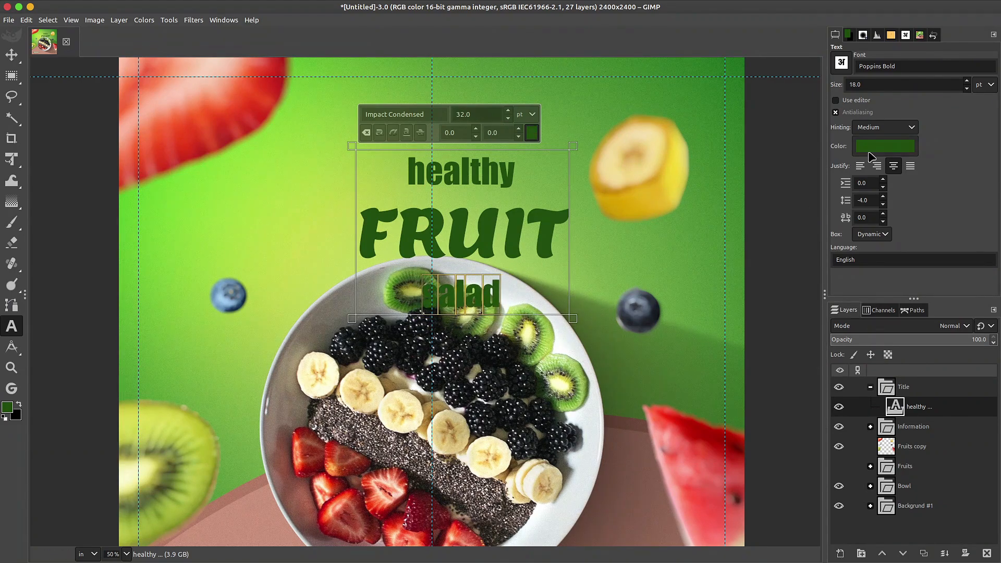
Step: Set the title text's line spacing to -14.0
scroll(875, 198, down, 5)
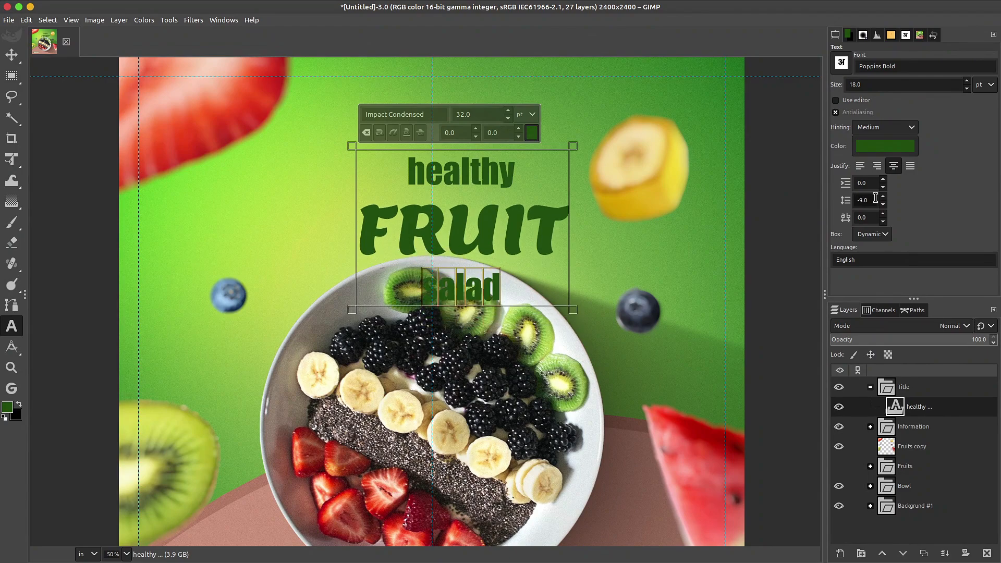
text(-14)
key(Return)
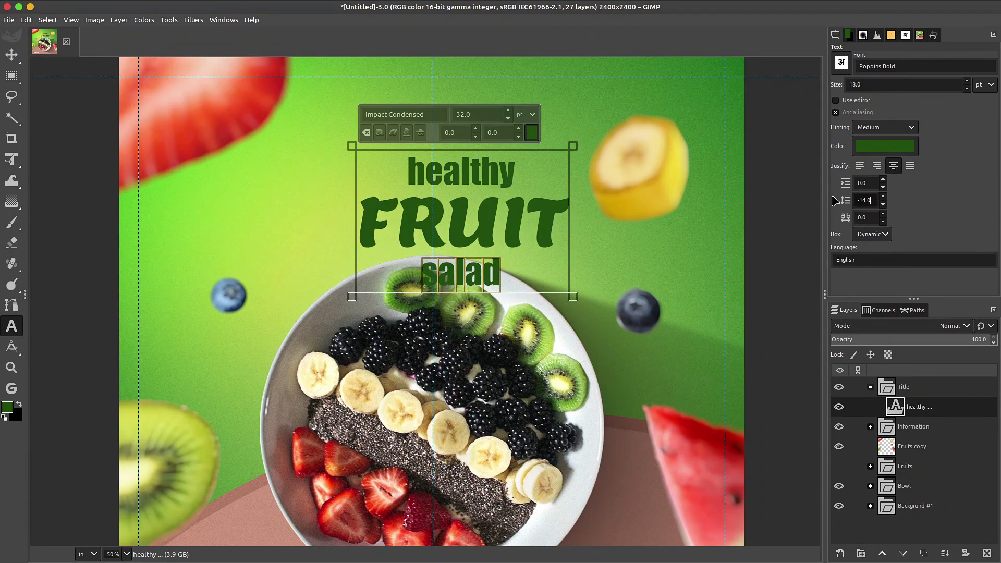
Step: Recolor the title text white and move it up, centered on the vertical middle guide above the bowl
click(876, 145)
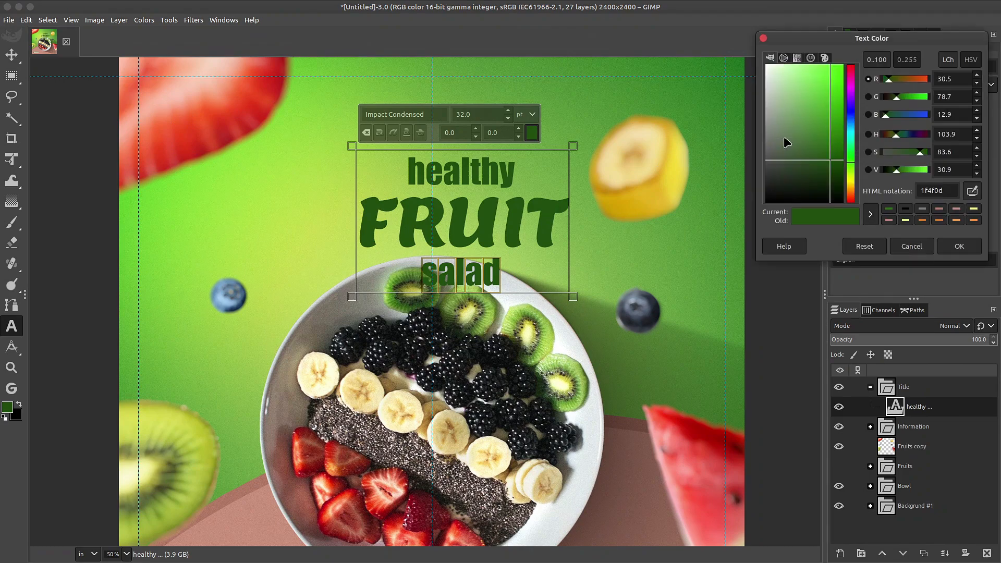
drag(784, 138, 765, 64)
click(967, 247)
key(m)
drag(513, 223, 490, 175)
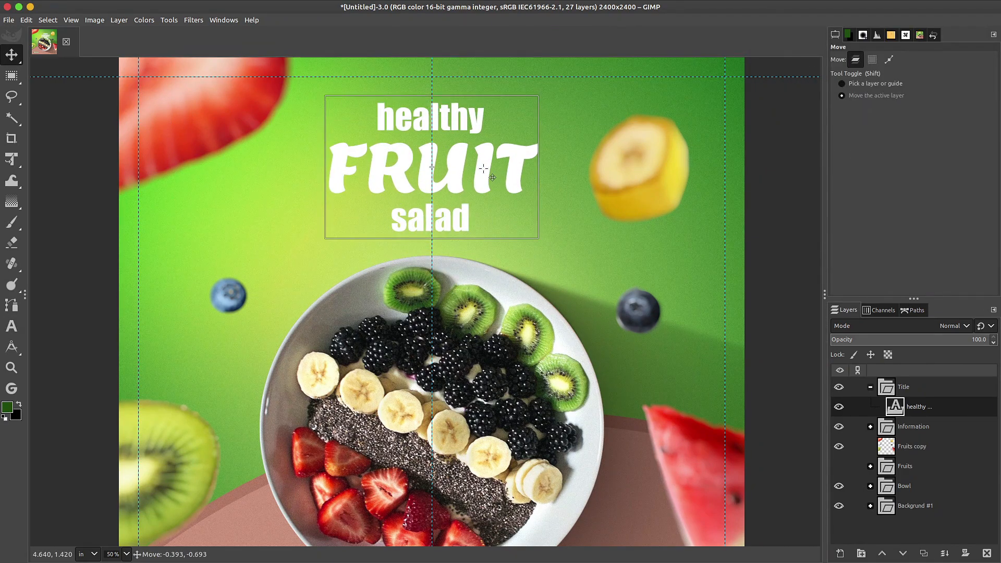
Step: Move the Bowl group straight down to leave a wider gap beneath the title
scroll(506, 241, down, 2)
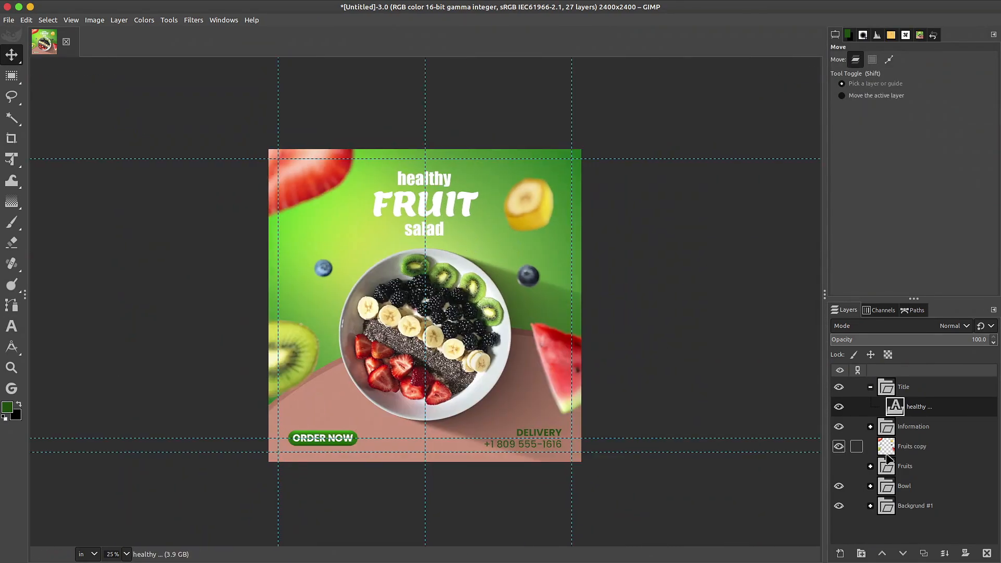
click(887, 488)
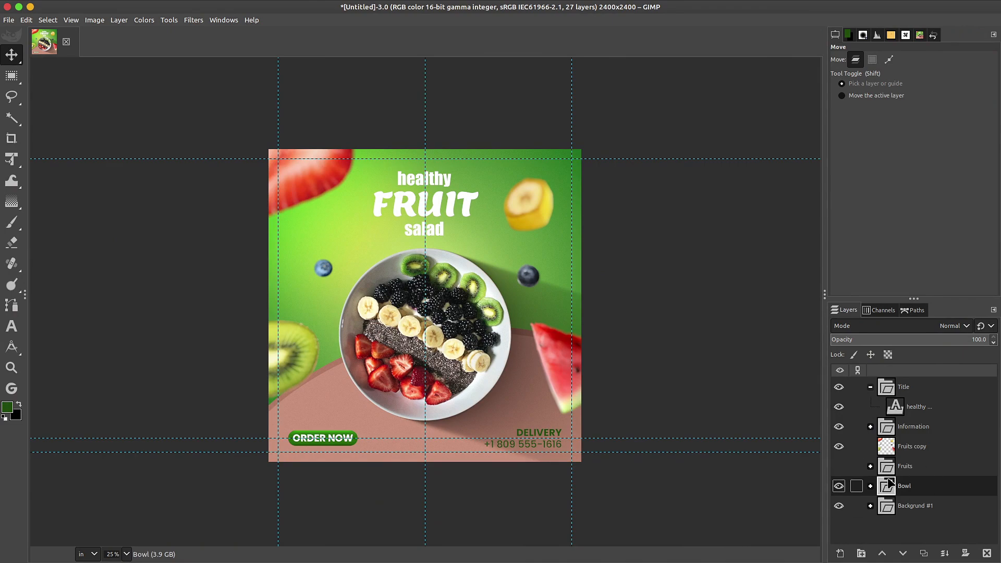
drag(468, 287, 471, 294)
key(ctrl+z)
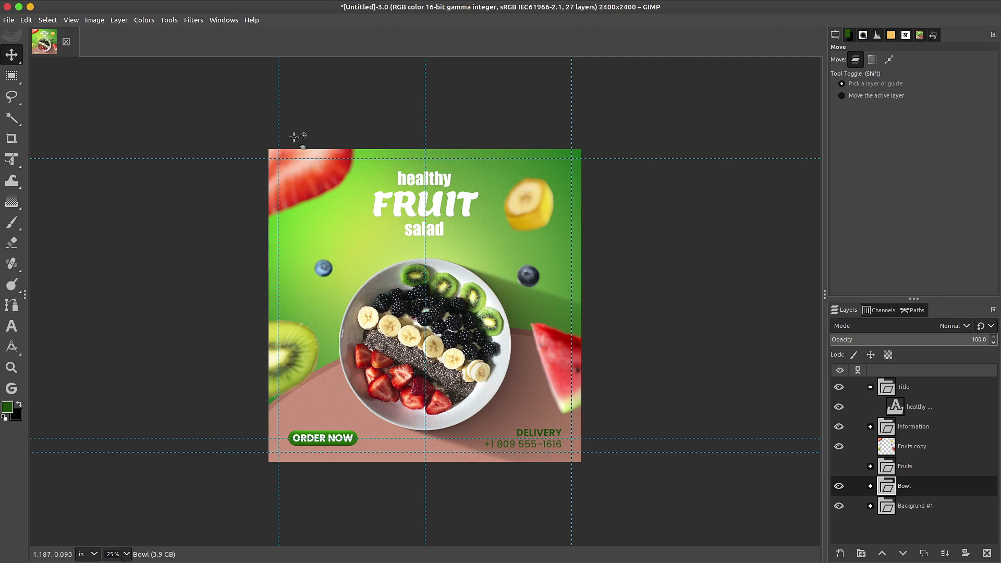
ctrl+scroll(447, 326, up, 2)
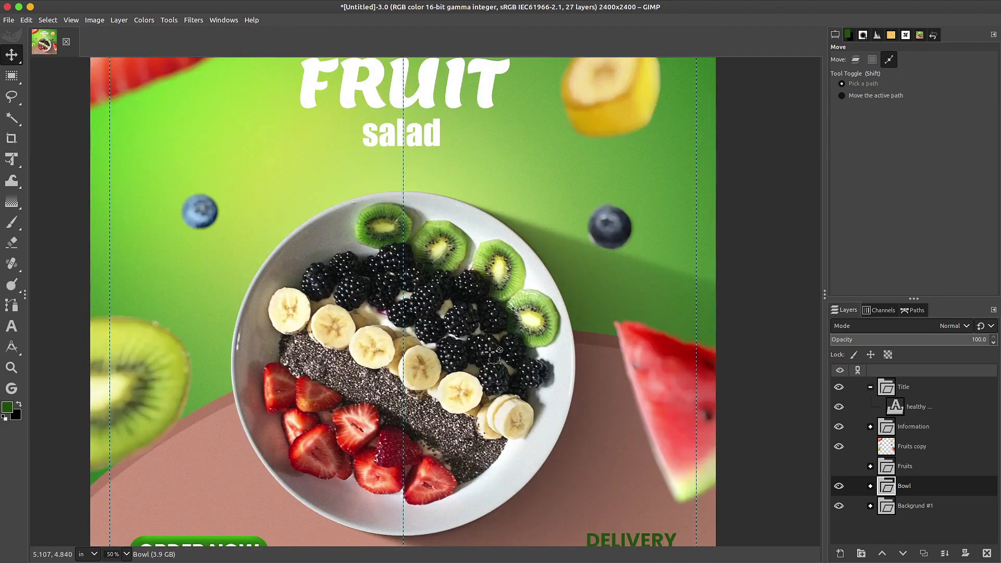
ctrl+scroll(490, 354, down, 1)
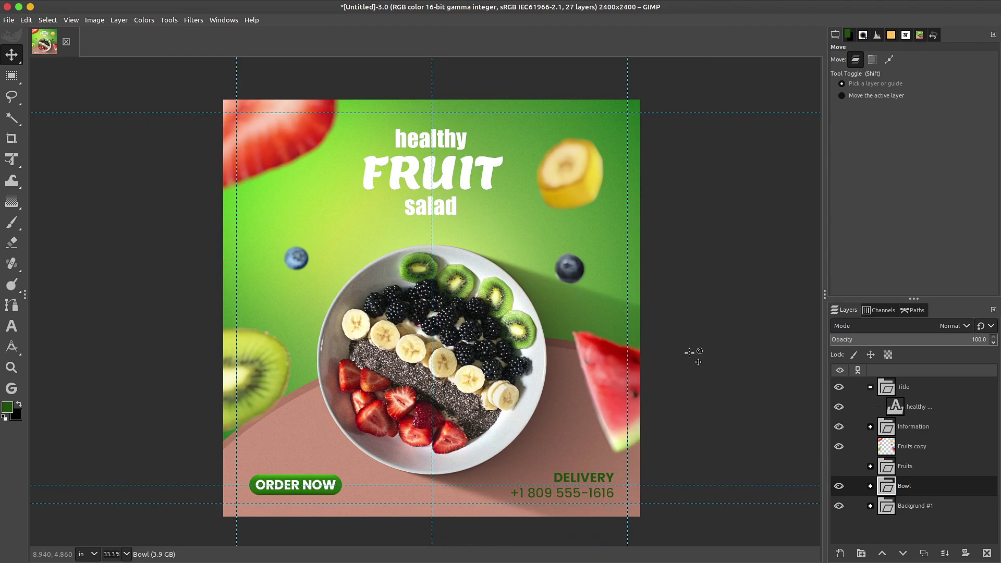
Step: Fine-tune the Bowl group's vertical position, nudging it down and then partly back up
key(Down)
key(Down)
key(Down)
key(Down)
key(Down)
key(Down)
key(Down)
key(Down)
key(Down)
key(Down)
key(Down)
key(Down)
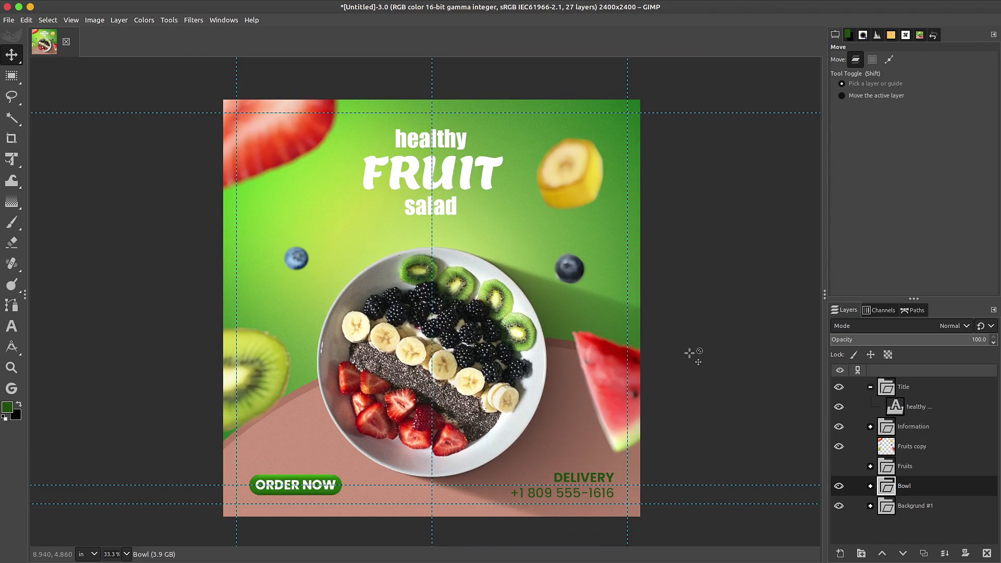
key(Up)
key(Up)
key(Up)
key(Up)
key(Up)
key(Up)
key(Up)
key(Up)
key(Up)
key(Up)
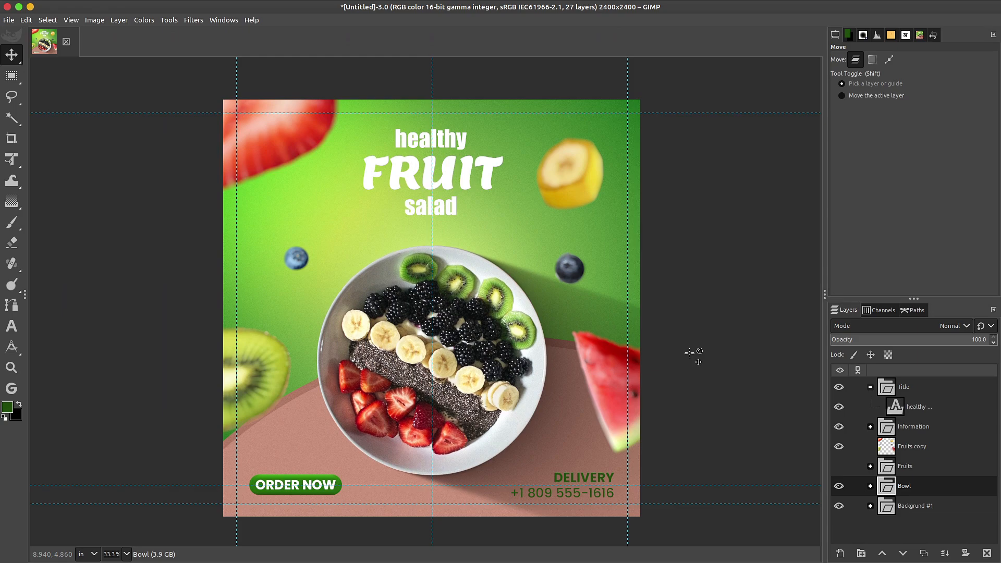
Step: Add a layer group named "Text #1" directly above the healthy FRUIT salad text layer inside the Title group
click(900, 404)
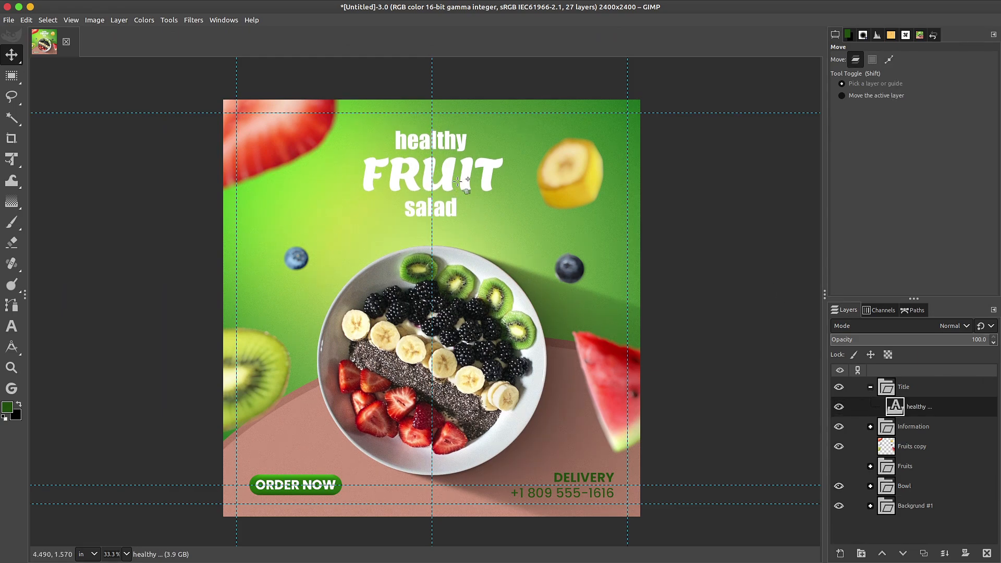
scroll(458, 182, up, 1)
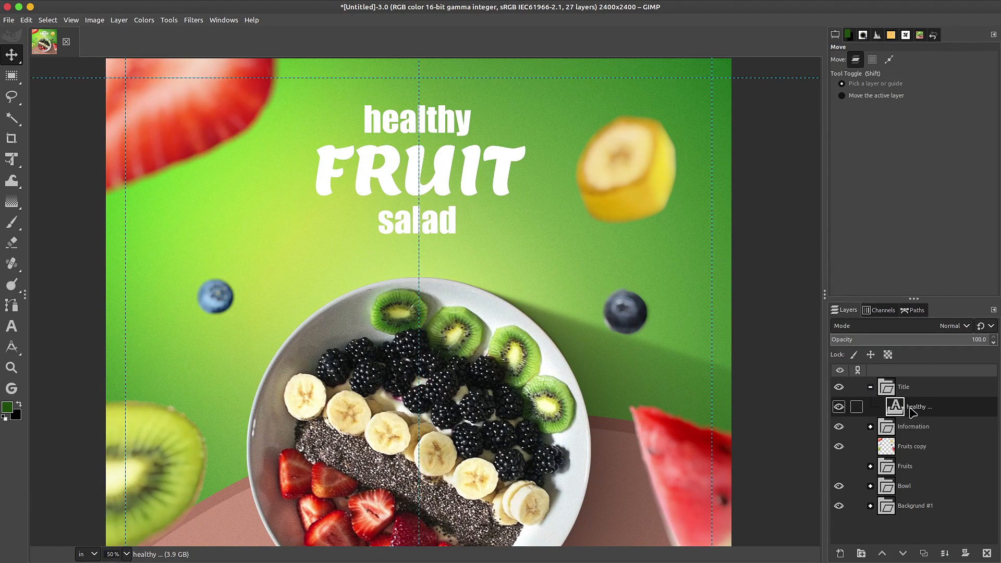
click(862, 553)
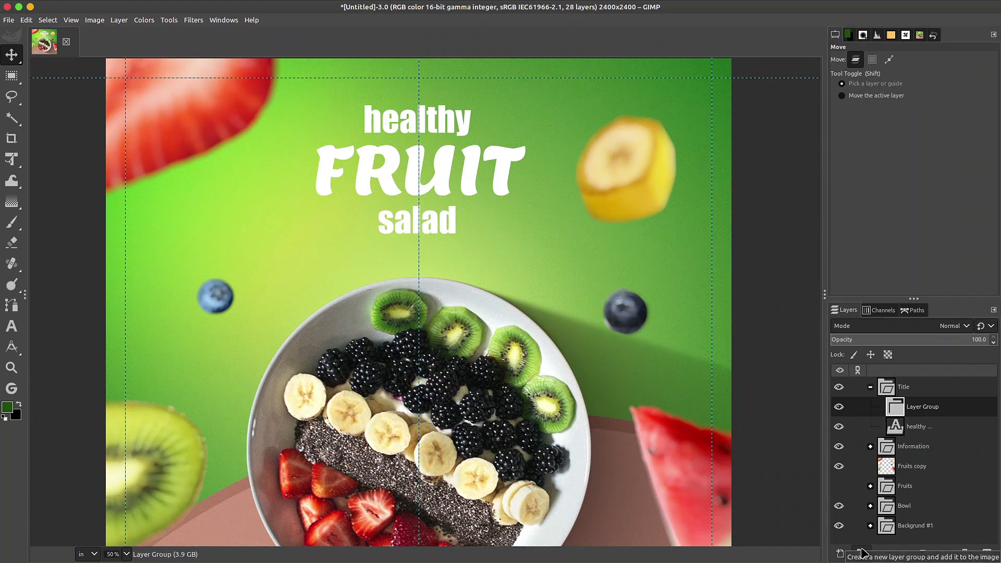
double_click(926, 406)
text(Tex)
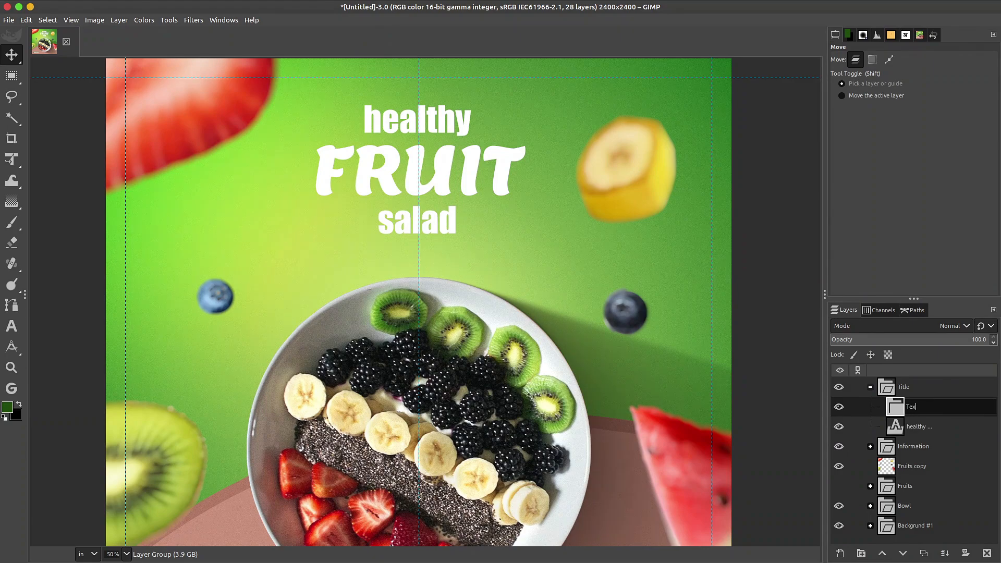
text(t #1)
key(Return)
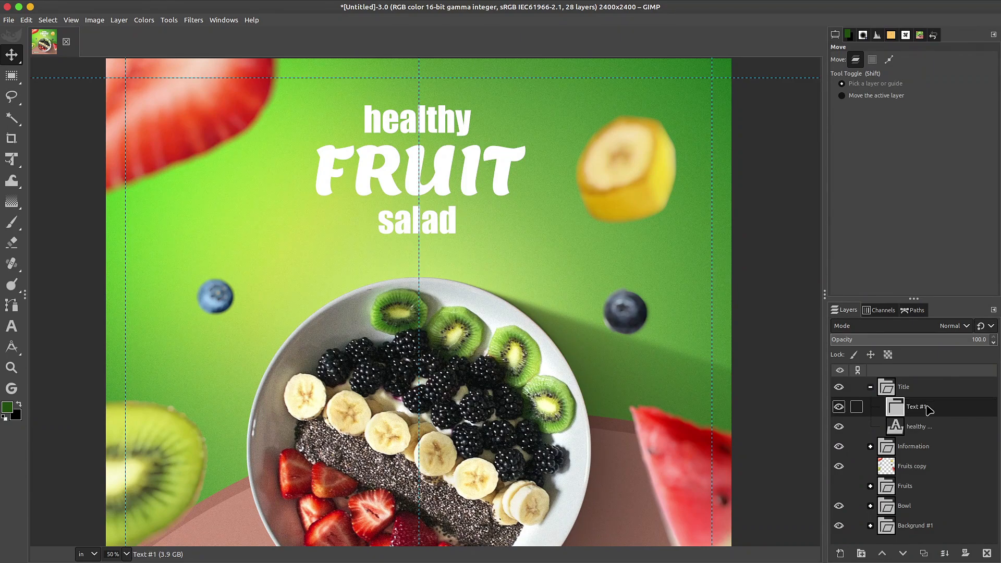
Step: Convert the title text to a path, show that path without an active selection, and hide the text layer
alt+click(899, 429)
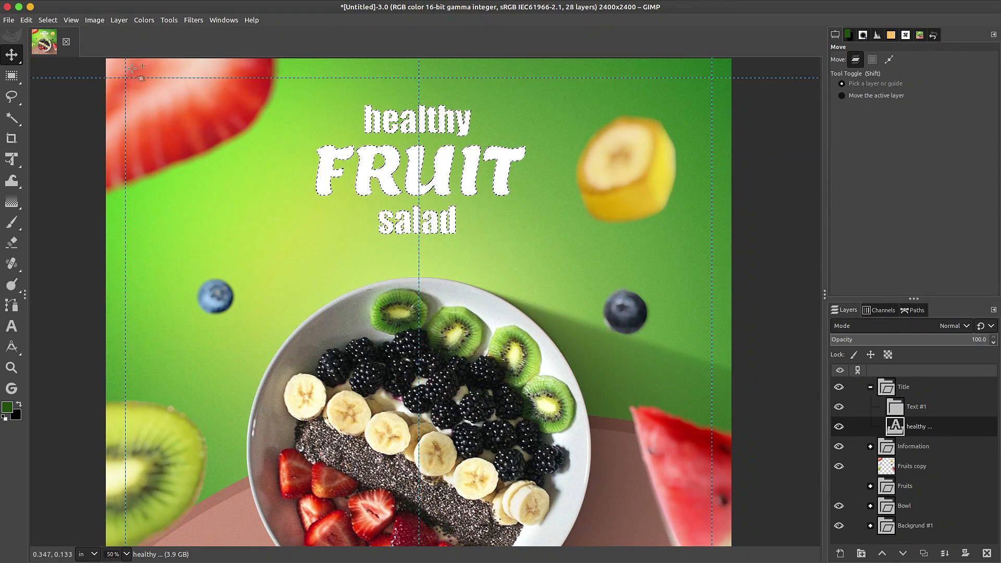
click(119, 20)
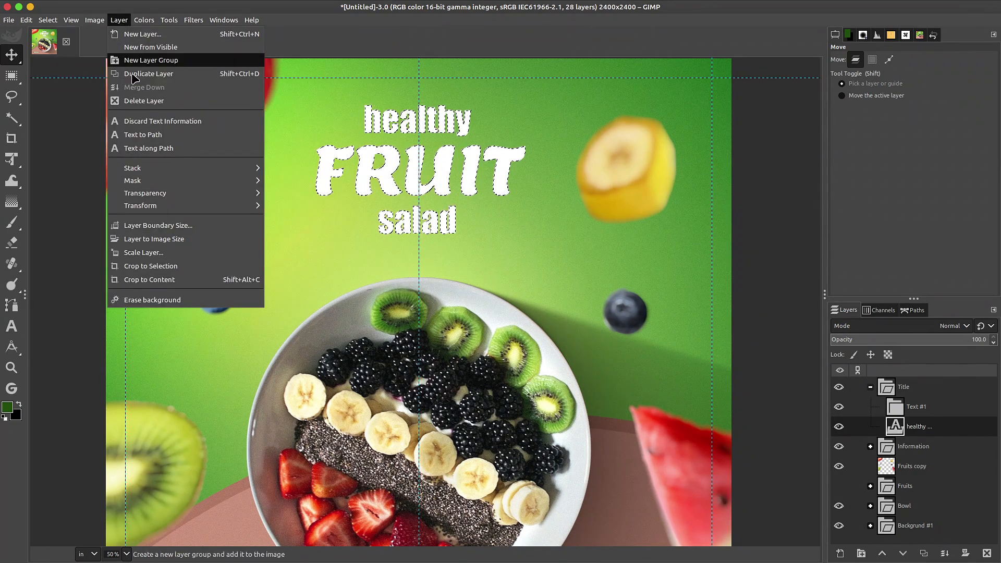
click(143, 134)
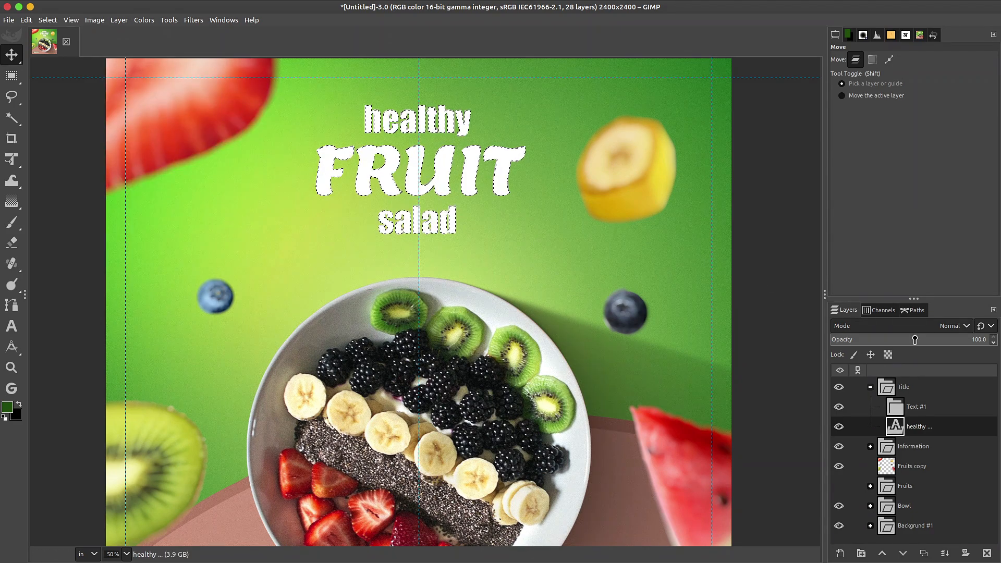
click(916, 310)
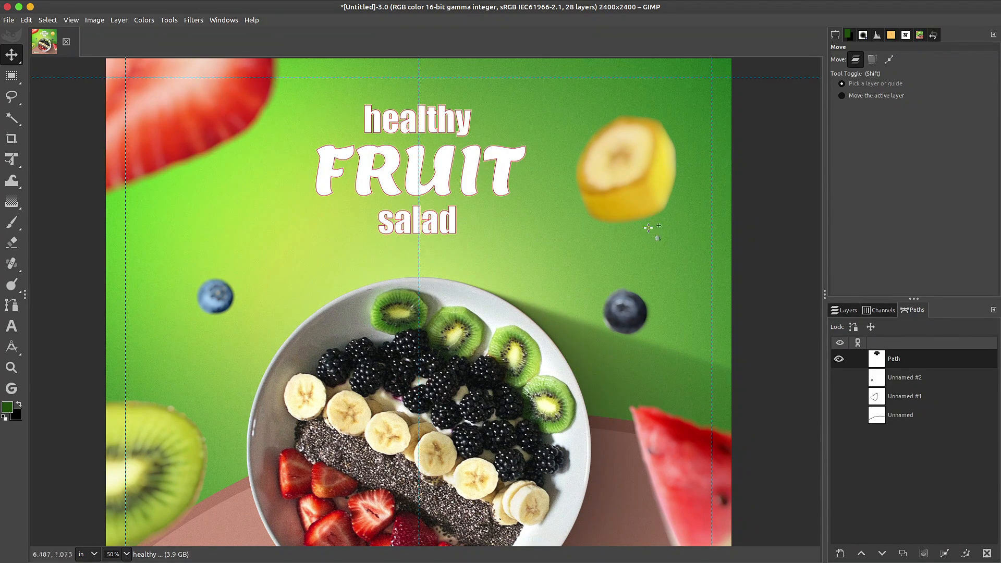
key(1)
click(845, 311)
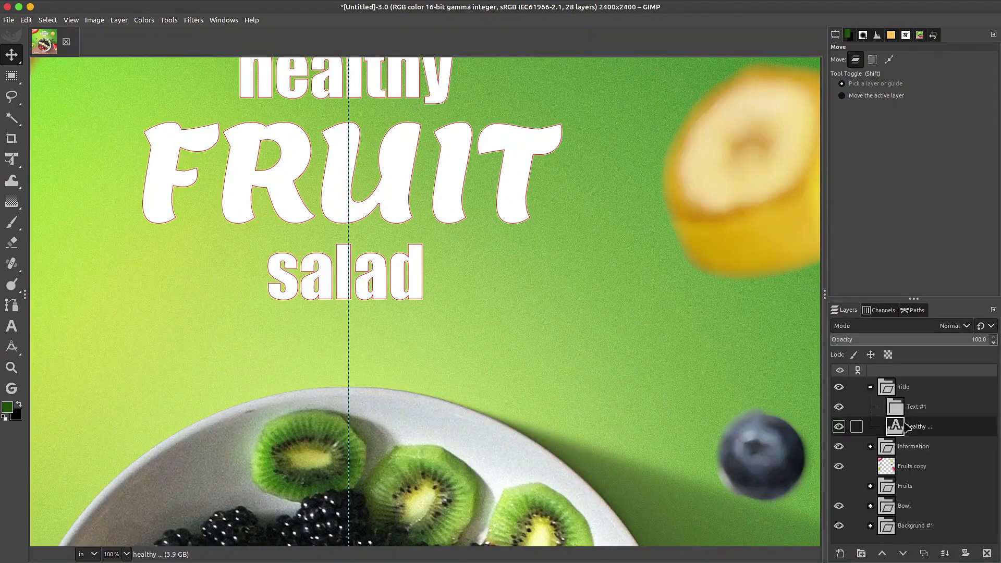
click(838, 427)
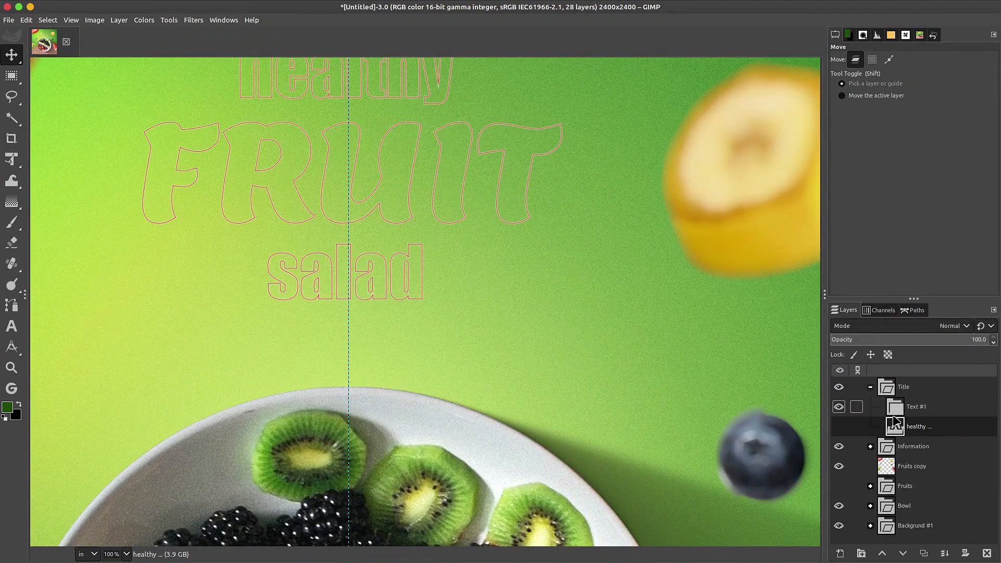
Step: Create a transparent 2400 x 2400 px layer named "title" inside the Text #1 group
click(894, 415)
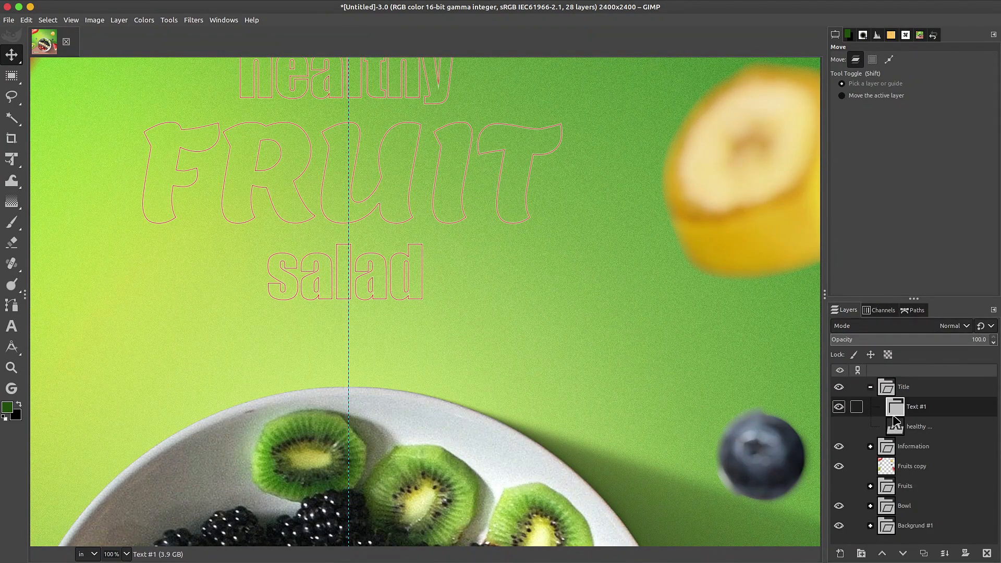
click(840, 553)
text(t)
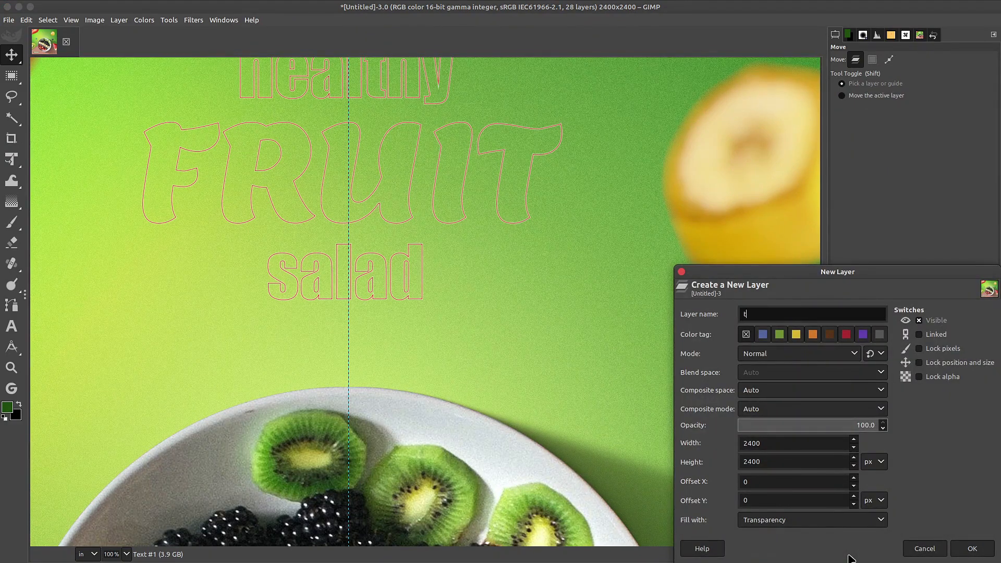
text(exttle)
key(Return)
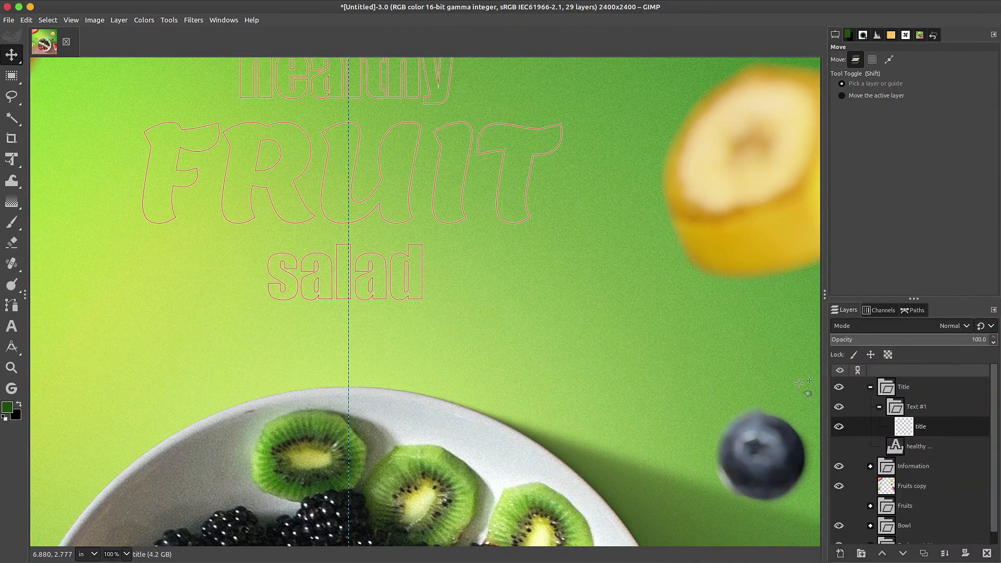
Step: Shear the title path vertically with Unified Transform in path mode so it slants upward to the right, with a shear of about -0.16
key(shift+t)
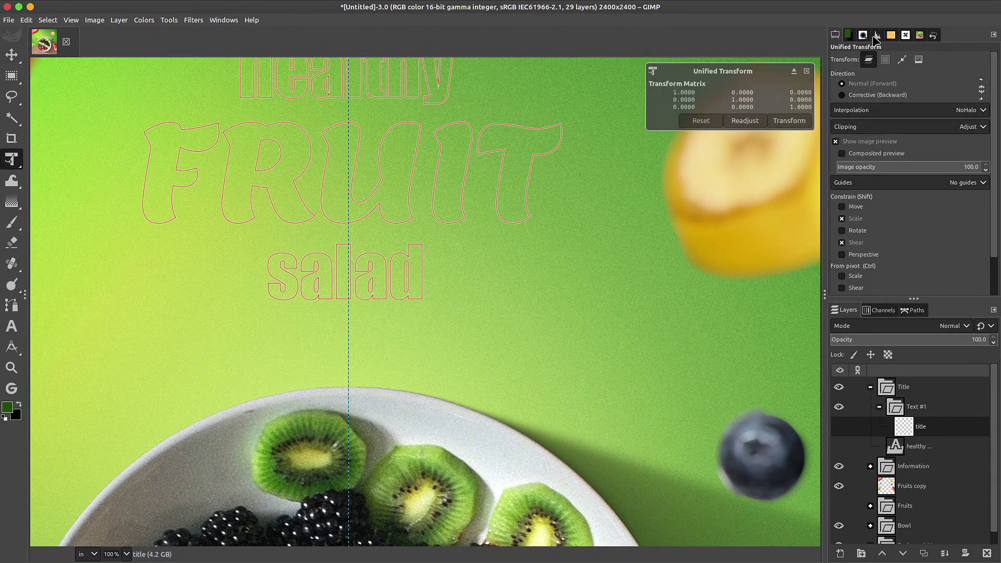
click(902, 60)
click(518, 193)
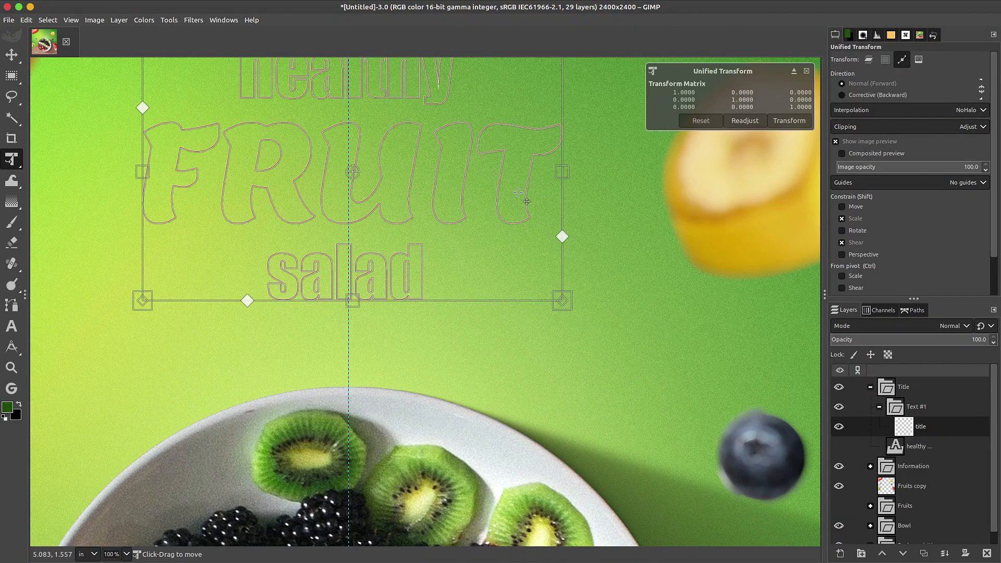
scroll(526, 235, up, 4)
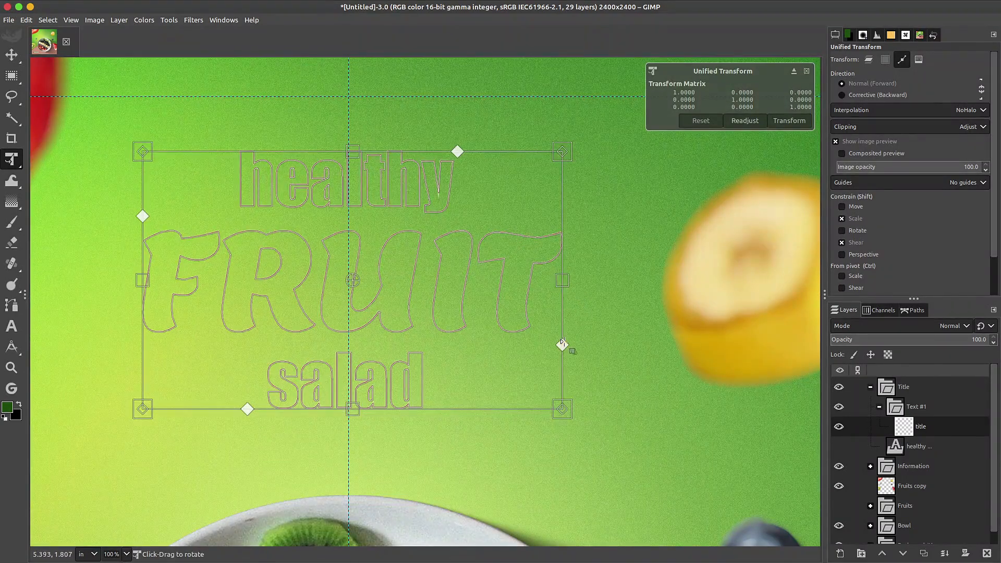
drag(560, 344, 567, 278)
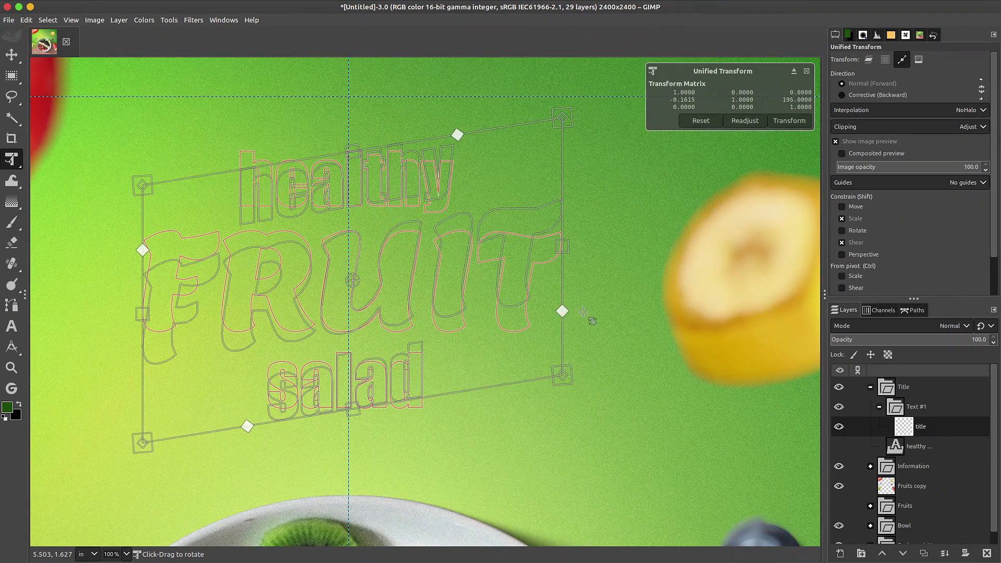
key(Return)
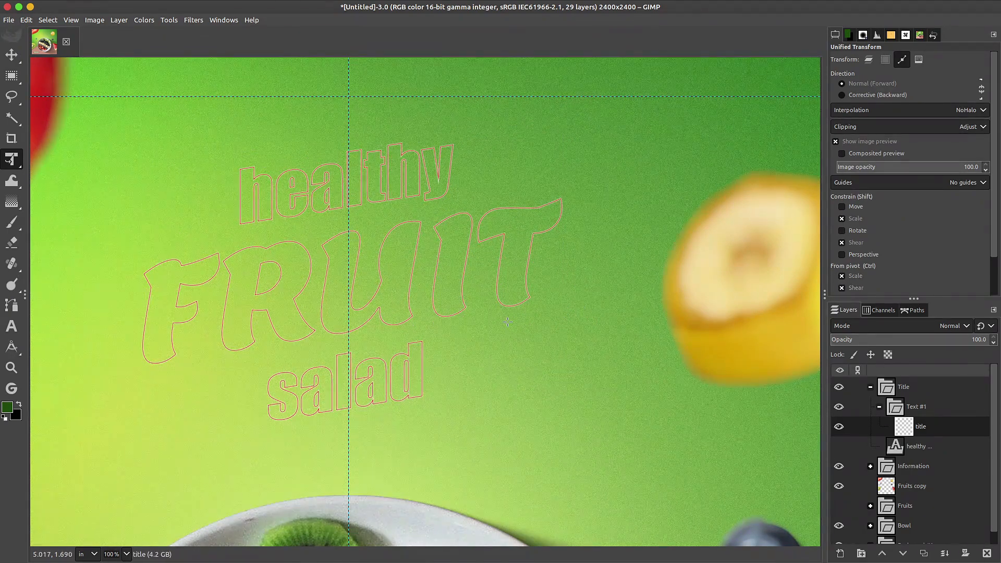
Step: Hide the slanted path, turn it into a selection, fill it white on the title layer, and deselect
key(minus)
click(917, 311)
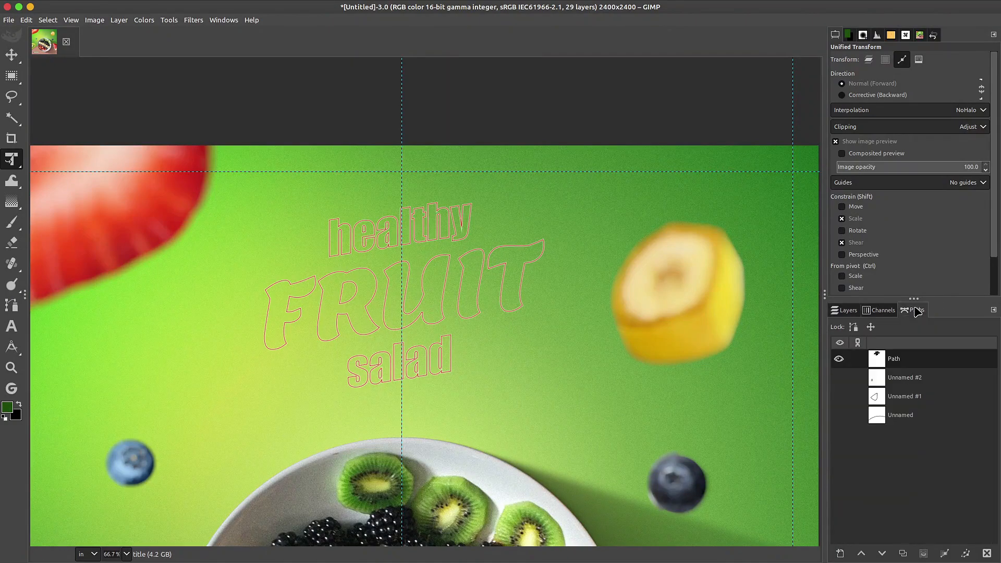
click(839, 358)
click(923, 554)
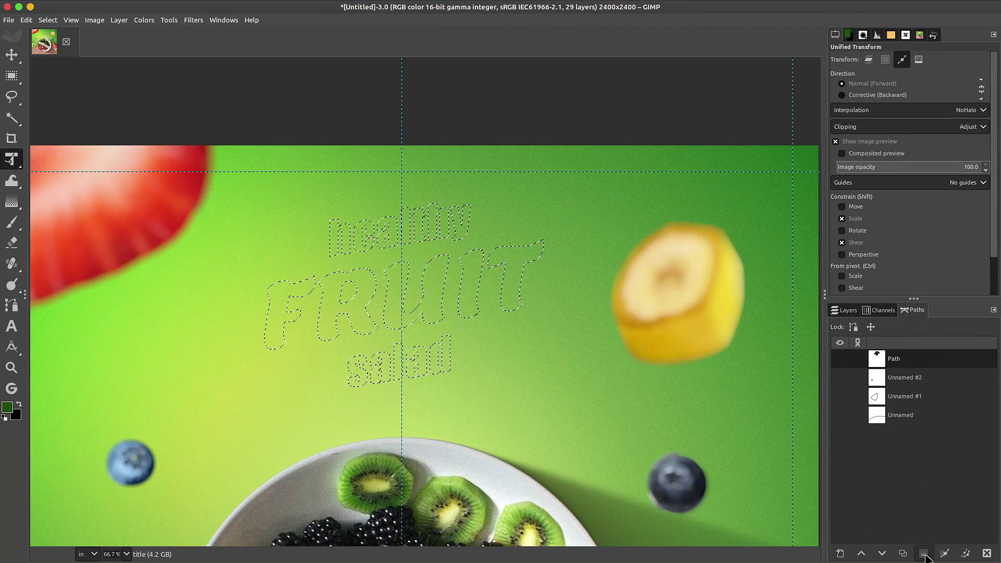
click(844, 310)
key(d)
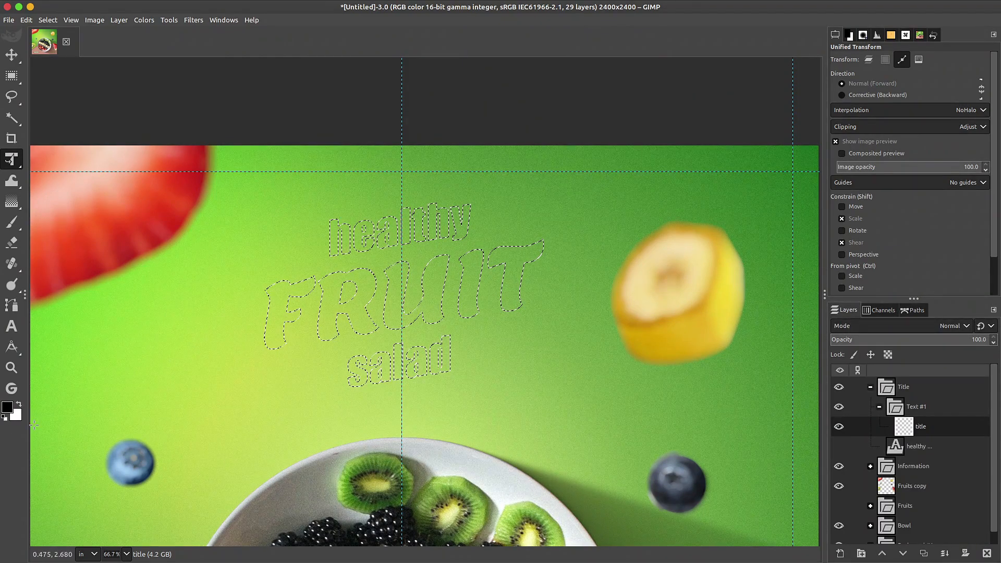
key(ctrl+period)
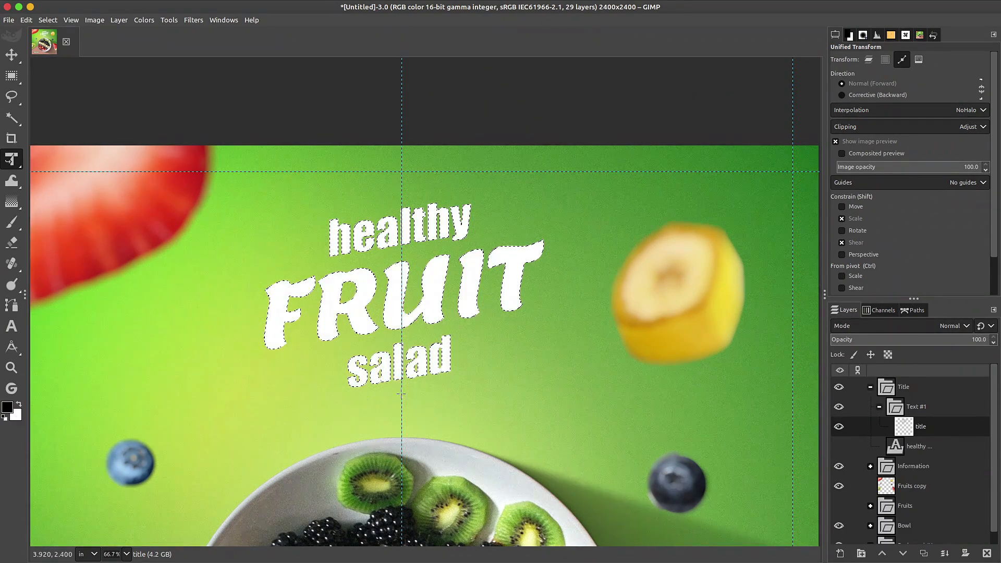
key(ctrl+shift+a)
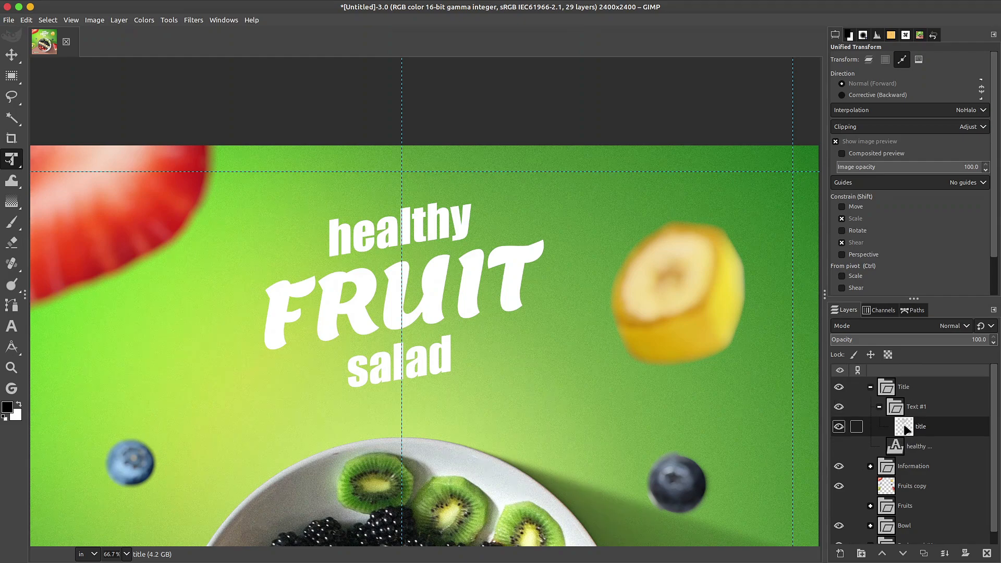
Step: Create a transparent layer named "shadow #1" and place it beneath the title layer in the Text #1 group
click(840, 553)
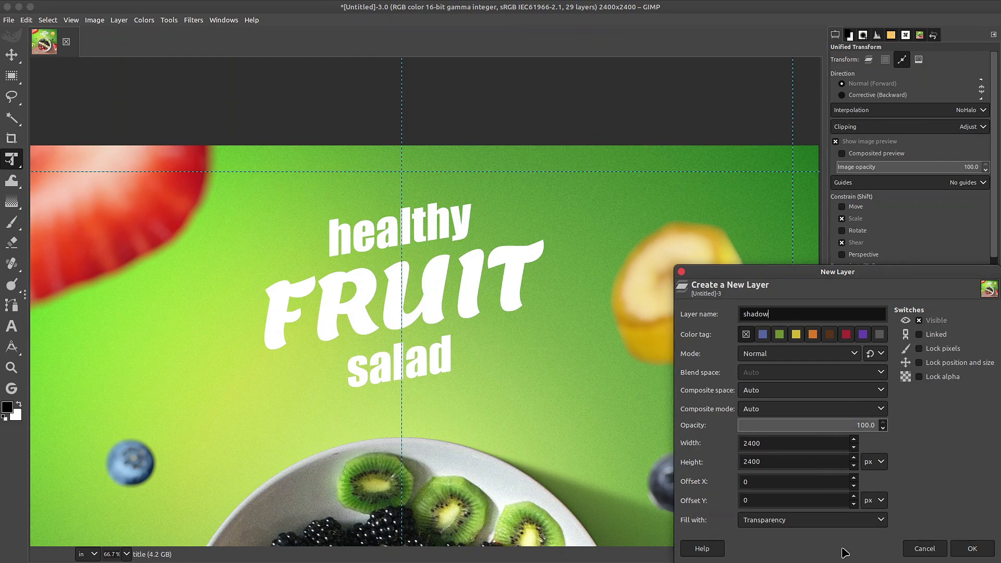
text(shadow #1)
click(973, 549)
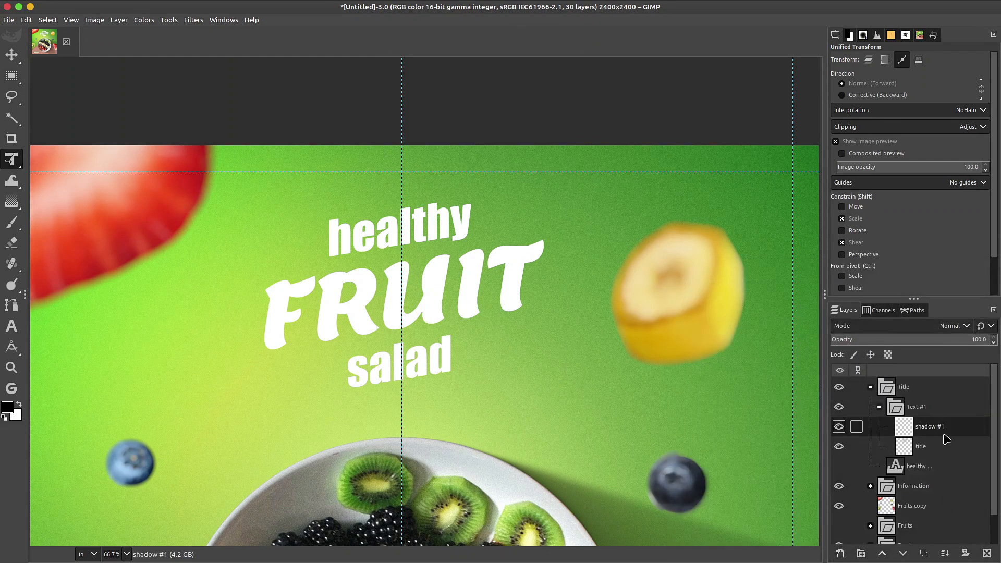
click(904, 553)
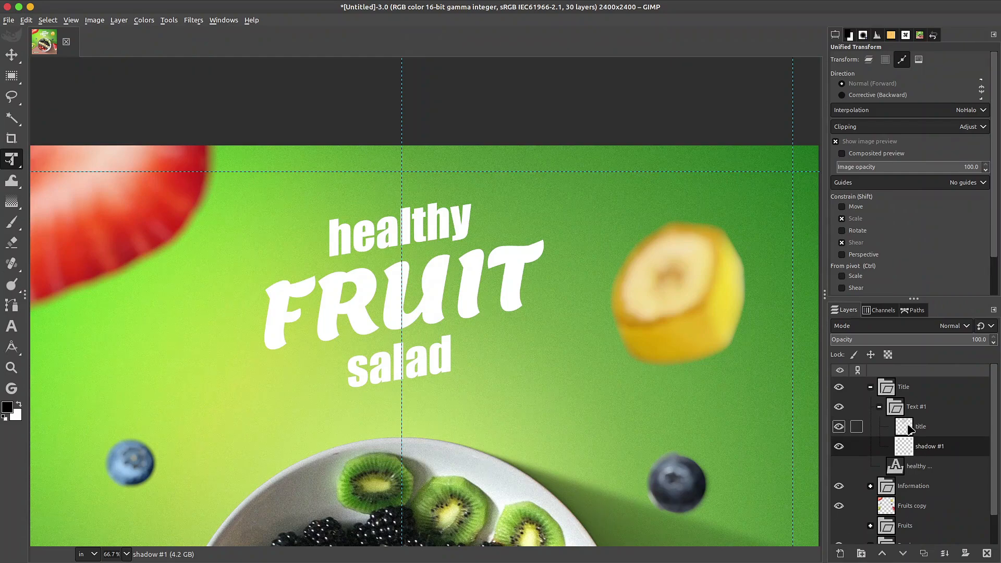
Step: Fill the outline of the title layer's lettering with black on the shadow #1 layer, then clear the selection
alt+click(910, 428)
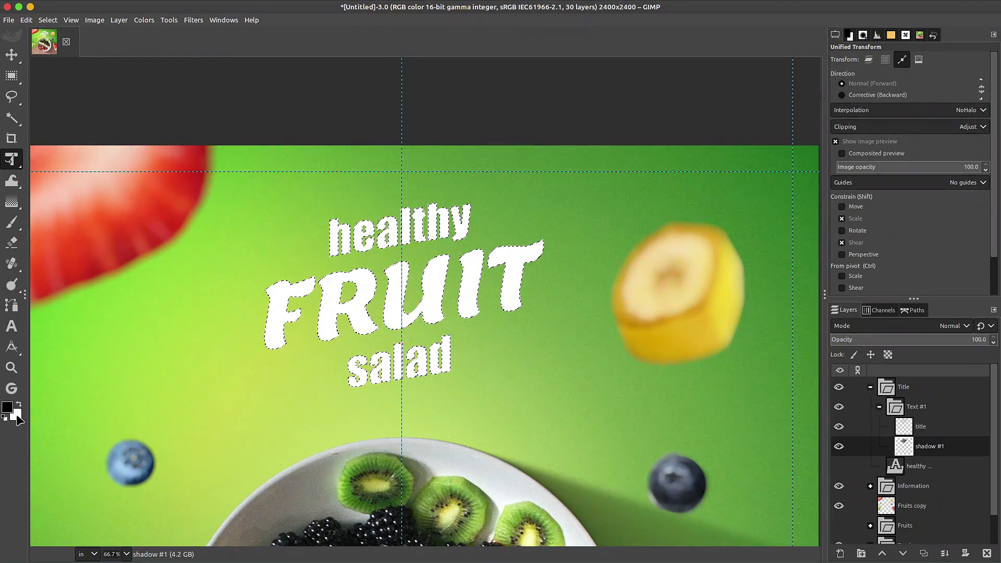
drag(7, 407, 384, 304)
key(ctrl+shift+a)
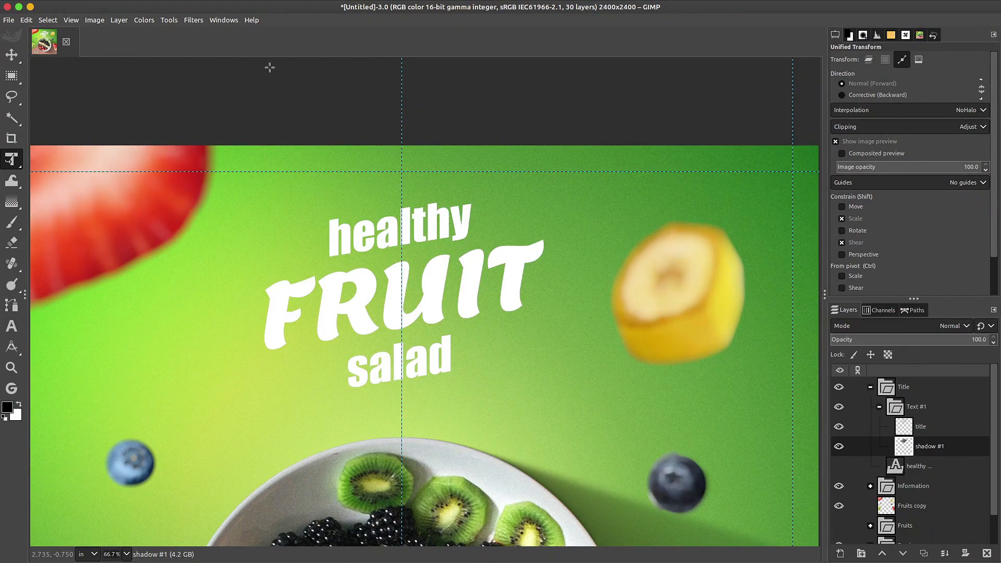
Step: Start a Drop Shadow effect on the shadow #1 layer and set its colour to very dark green 212d1f
click(194, 21)
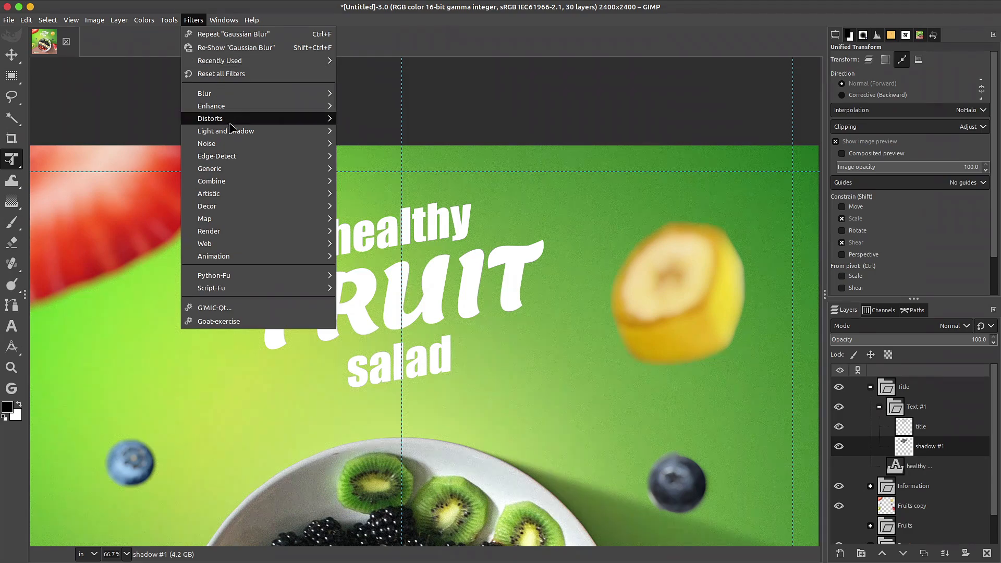
mouse_move(235, 132)
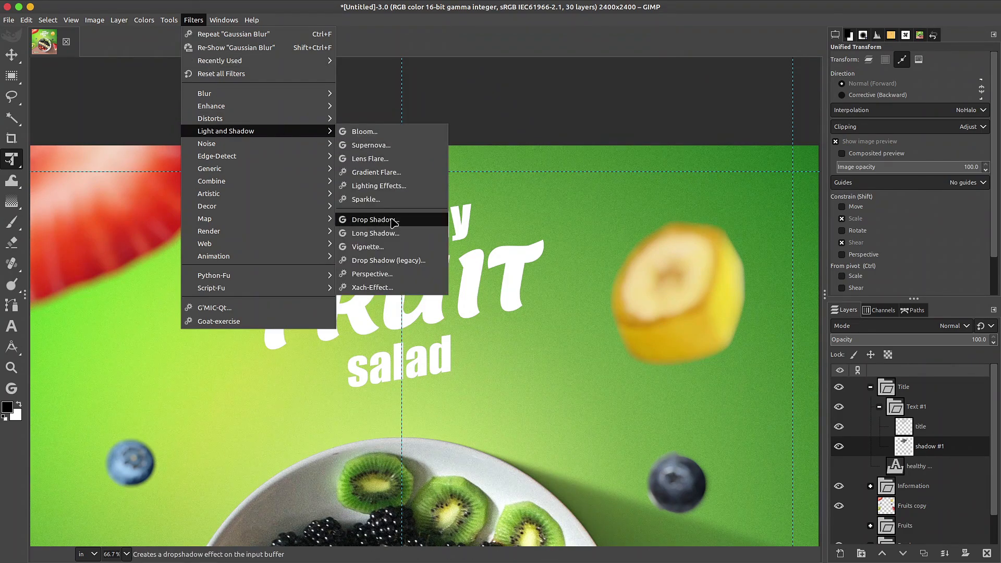
click(372, 219)
click(787, 139)
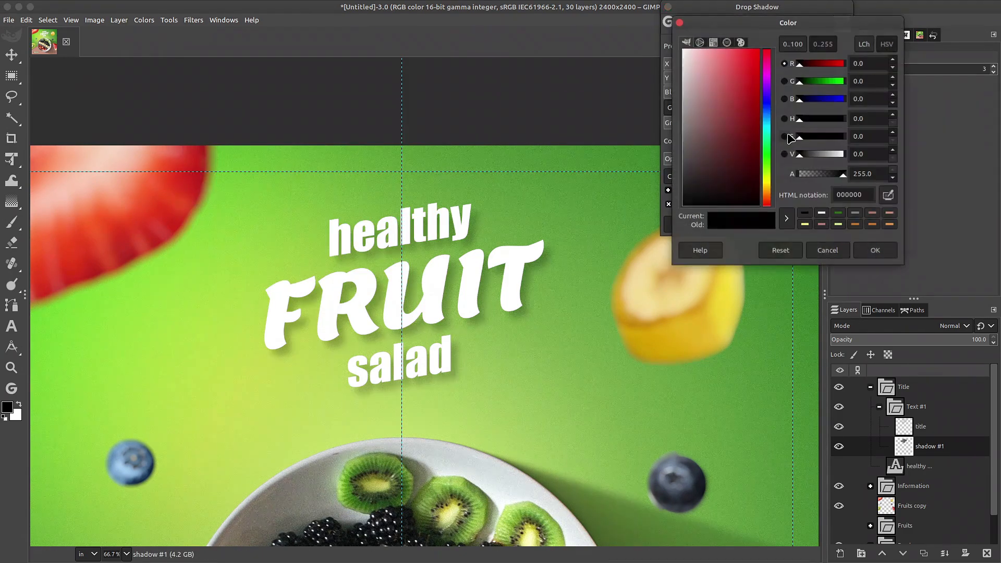
click(767, 158)
click(712, 169)
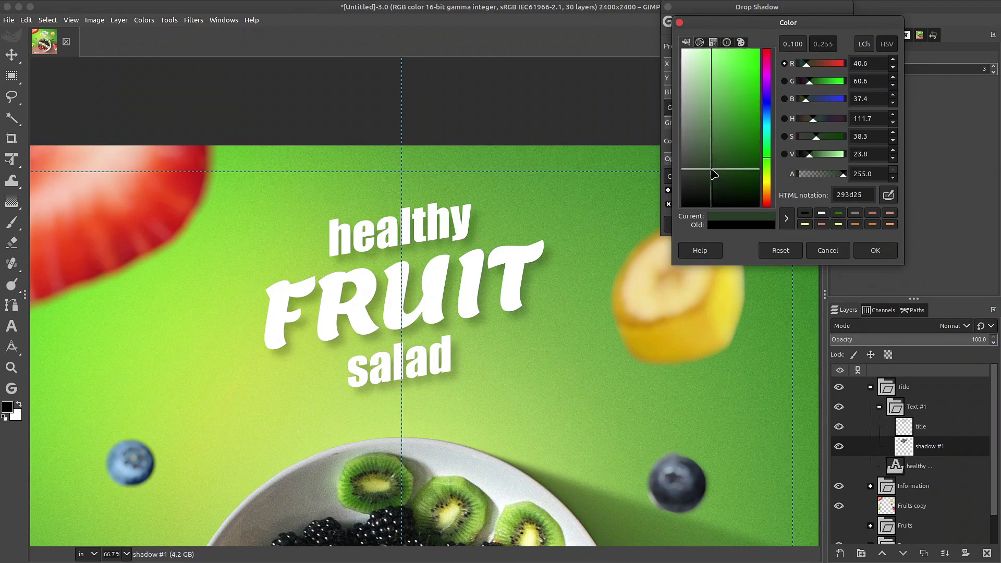
mouse_move(711, 170)
mouse_down()
mouse_move(694, 184)
mouse_move(707, 178)
mouse_up()
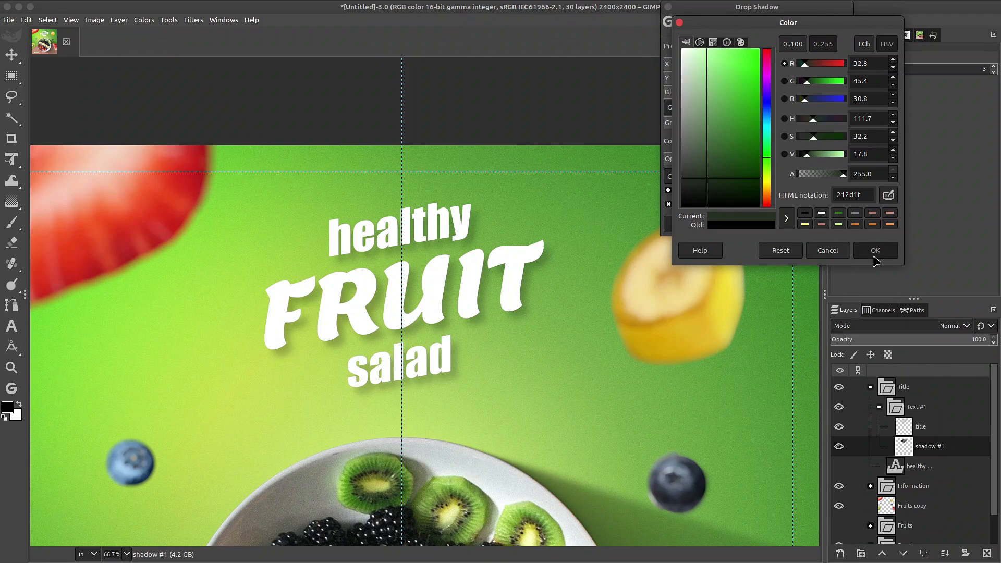
click(875, 251)
Step: Apply the drop shadow with X and Y offsets of 11.200, a blur radius of 10 and an opacity of 0.806
click(757, 63)
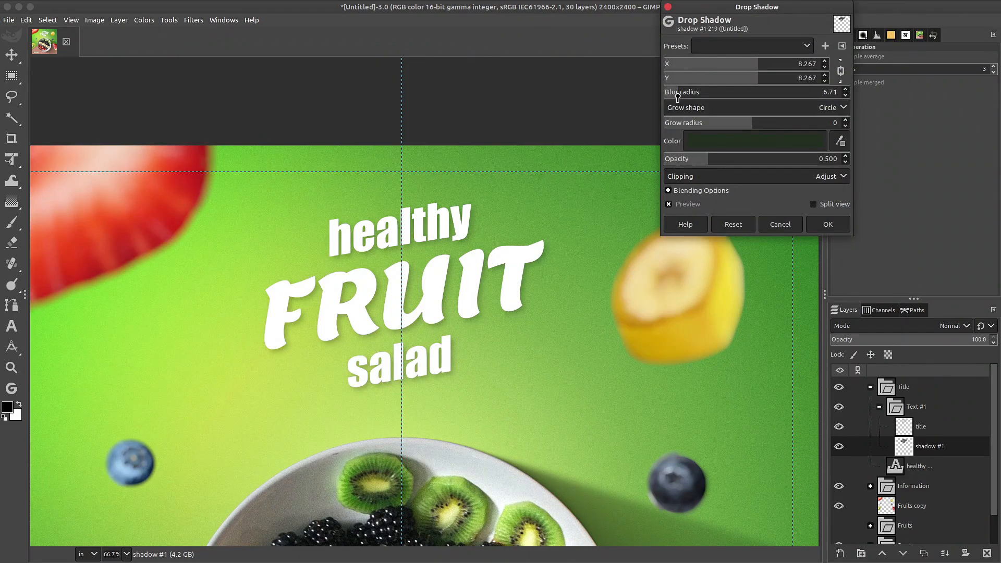
click(730, 161)
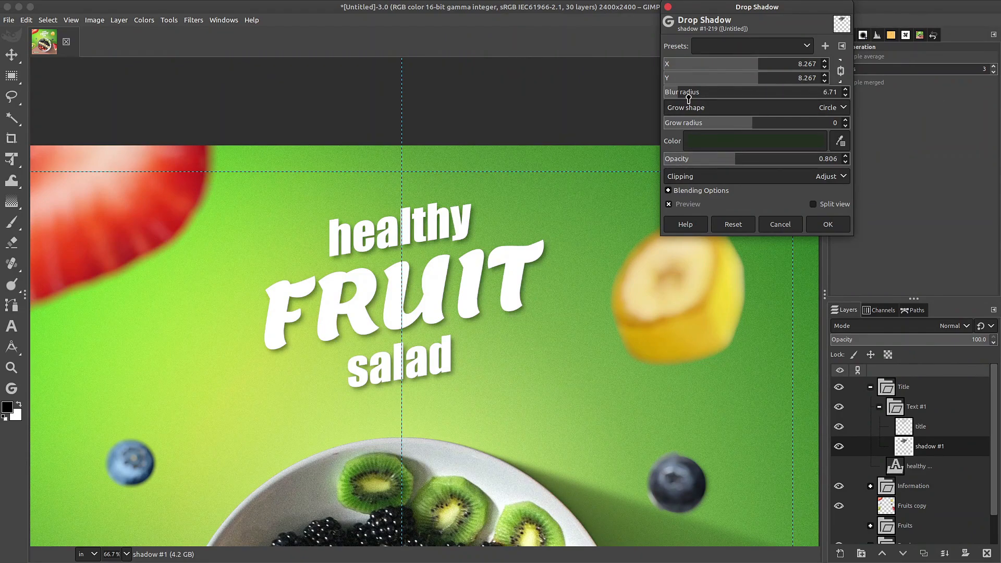
click(688, 98)
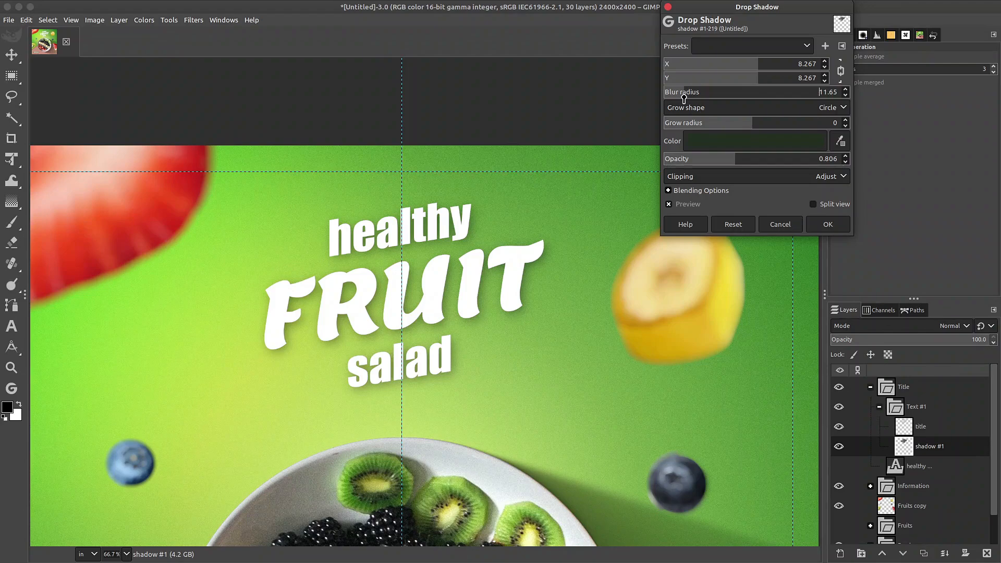
click(683, 99)
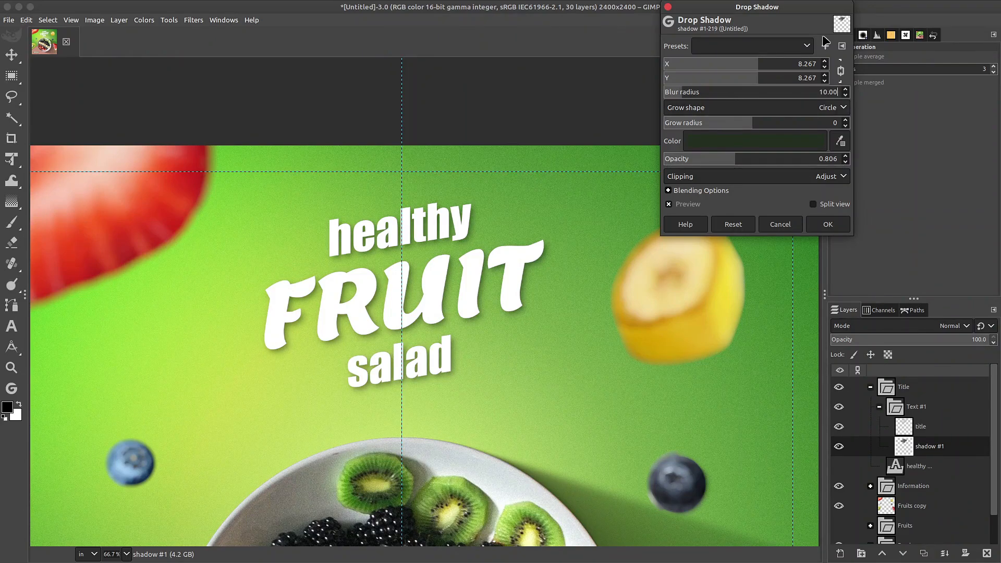
click(763, 63)
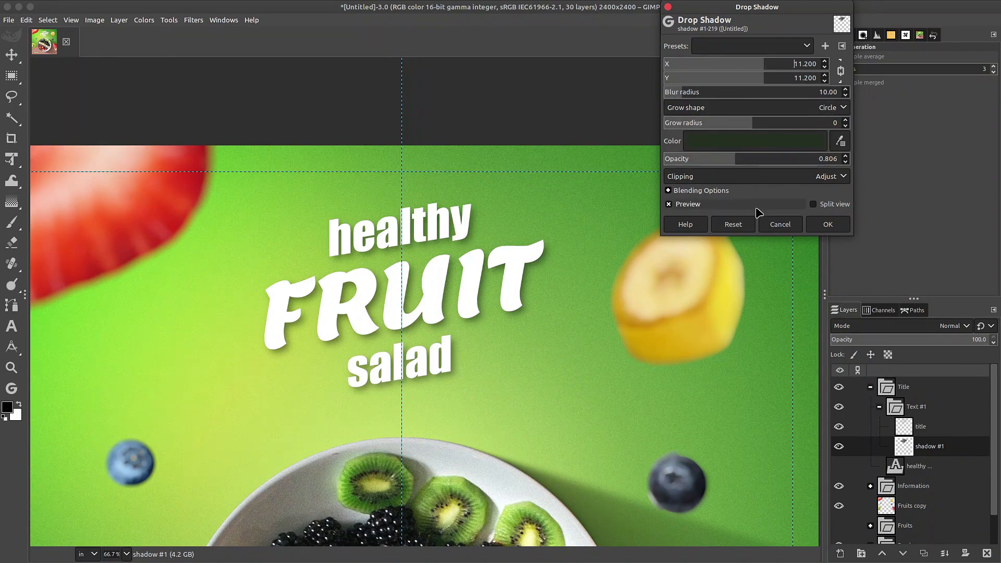
click(825, 224)
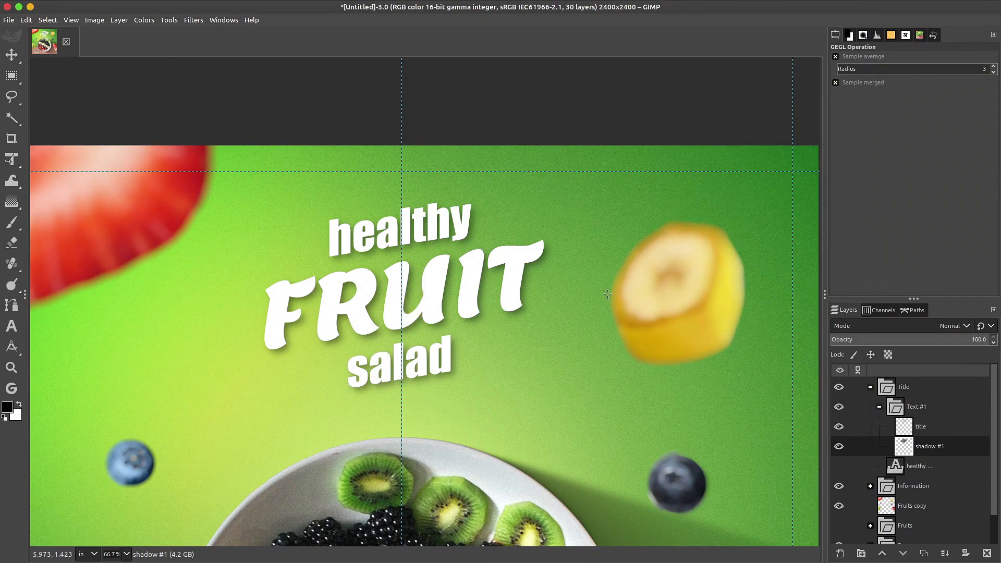
Step: Hide the guides and fit the whole design in the canvas view
key(ctrl+shift+t)
scroll(607, 294, down, 1)
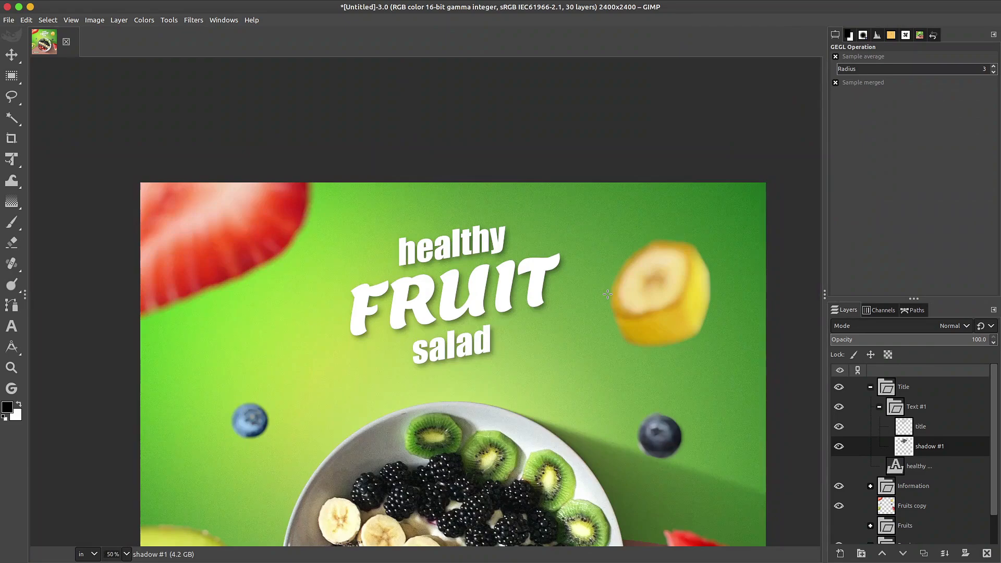
scroll(608, 294, down, 5)
scroll(608, 294, up, 3)
key(ctrl+shift+j)
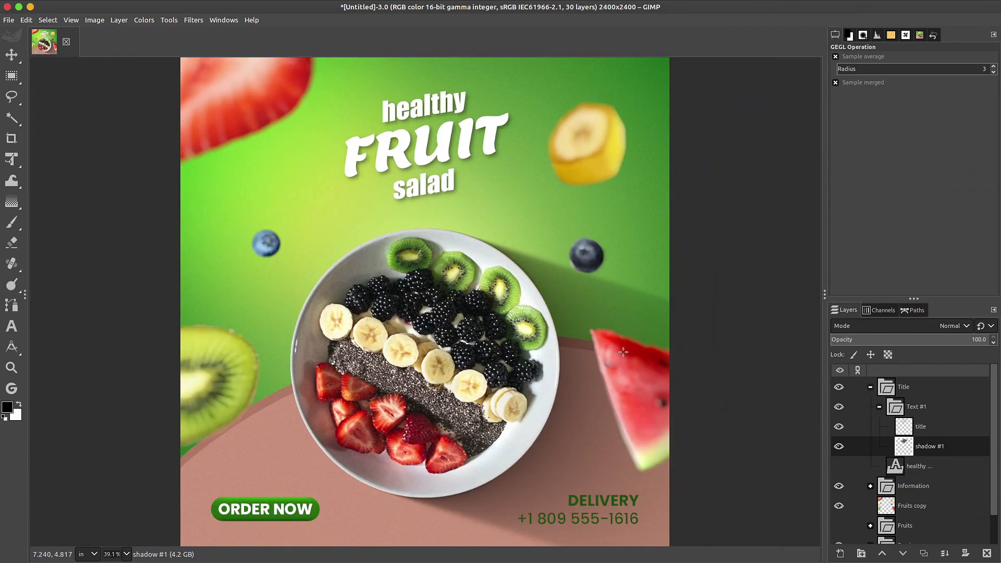
Step: Collapse the Text #1 group, create a layer group named "Decor #1" inside the Title group, and duplicate it
key(m)
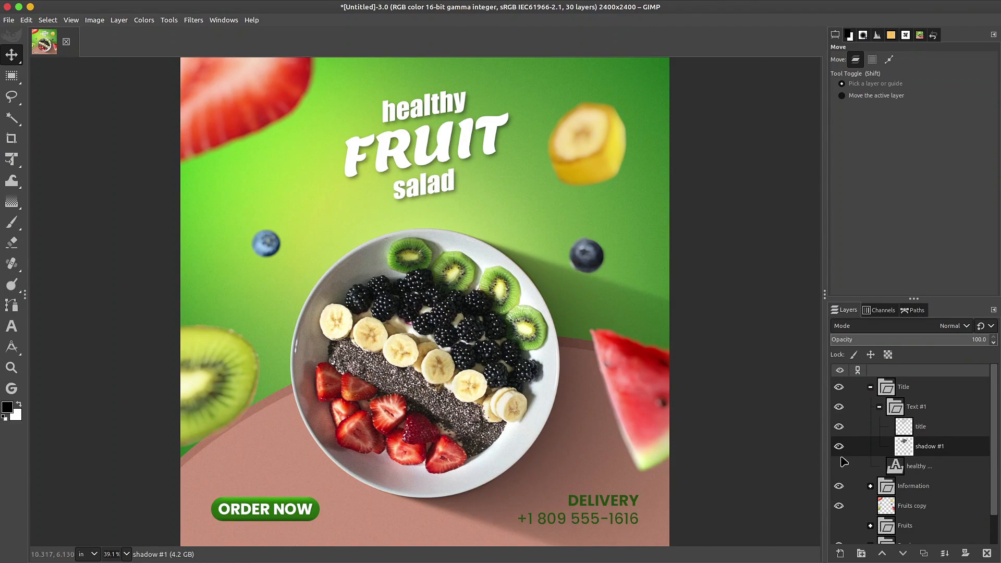
click(890, 393)
click(879, 407)
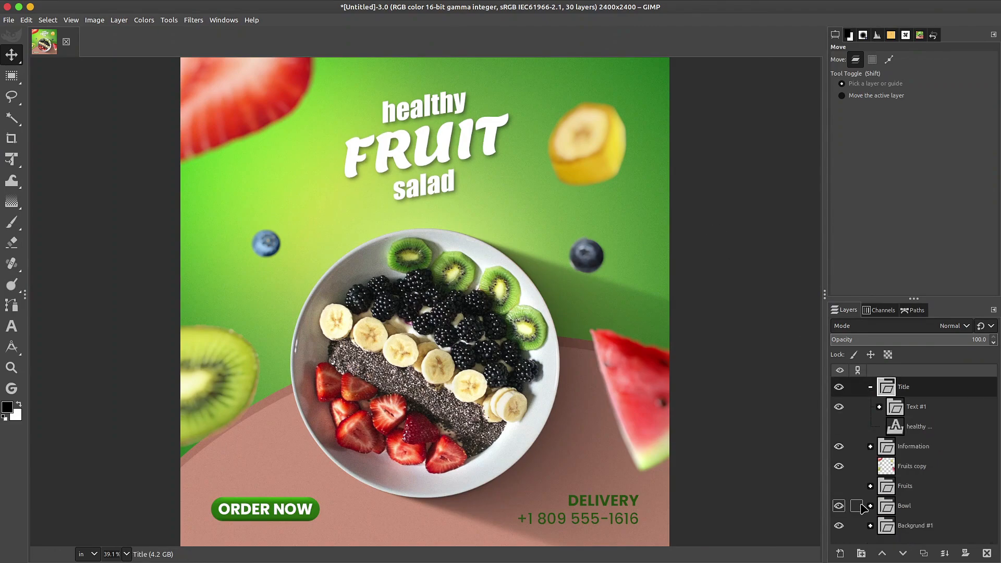
click(860, 554)
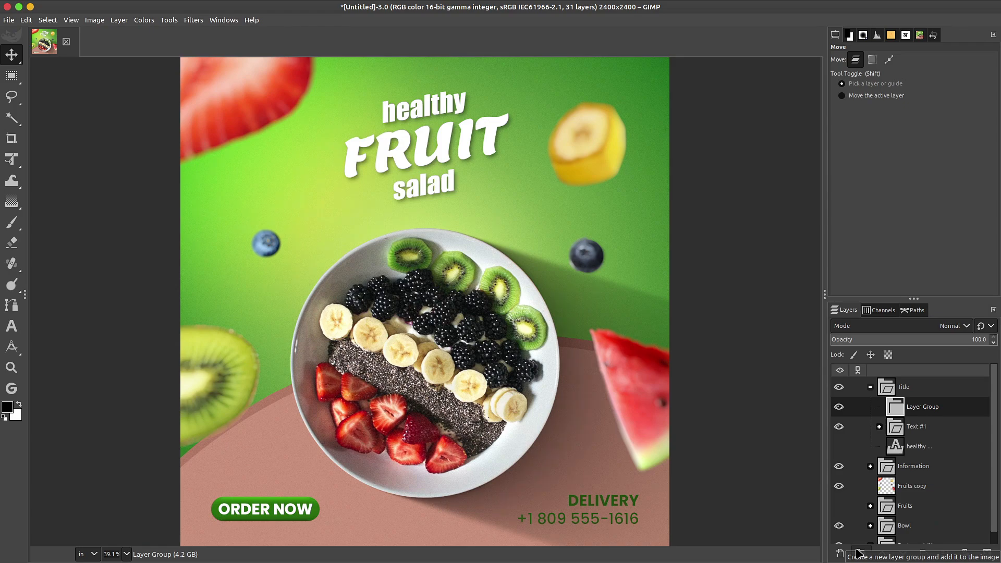
double_click(923, 406)
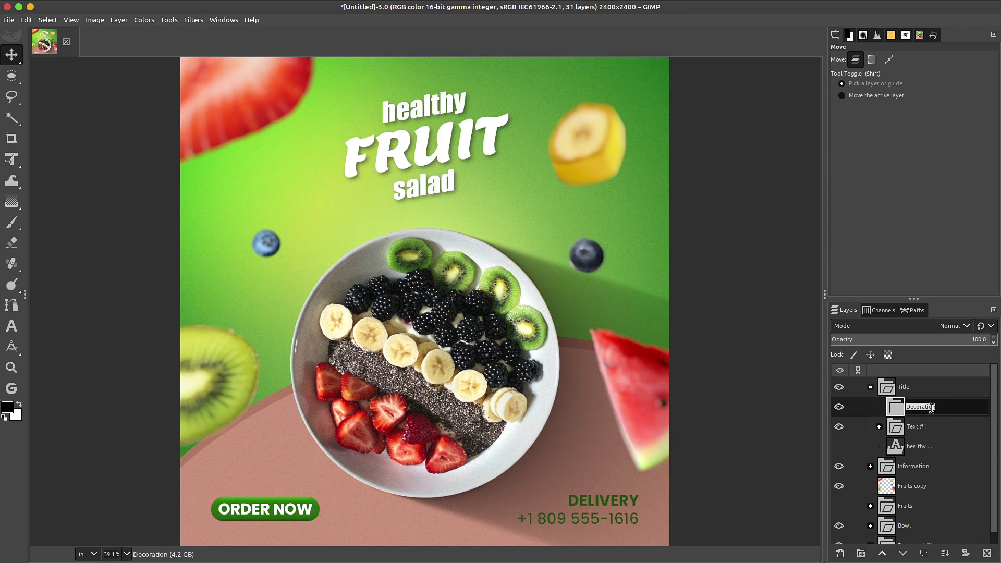
text(De)
key(Return)
click(924, 554)
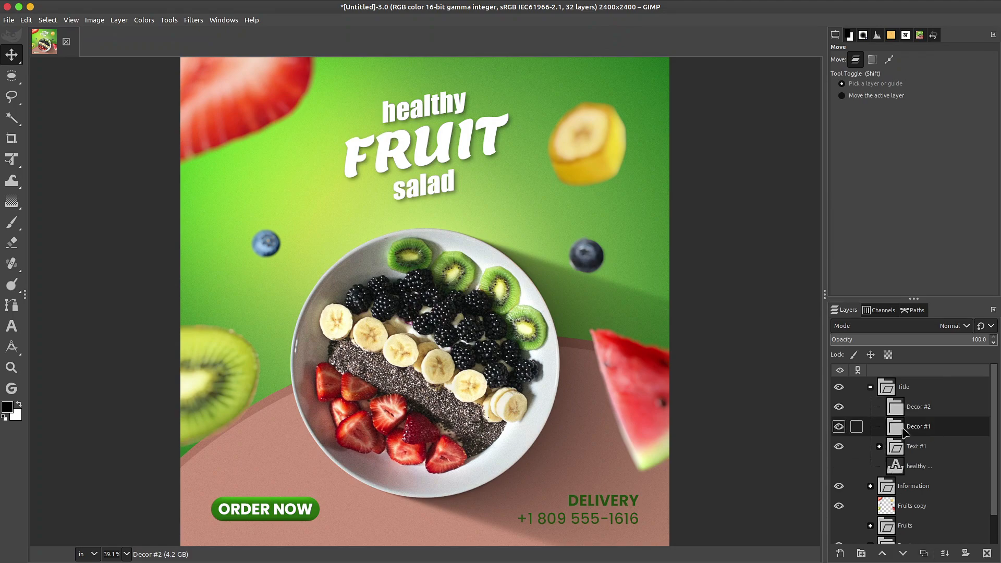
Step: Select the Decor #1 group and set up the Paintbrush with white and the 2. Hardness 100 brush
click(904, 431)
key(p)
key(x)
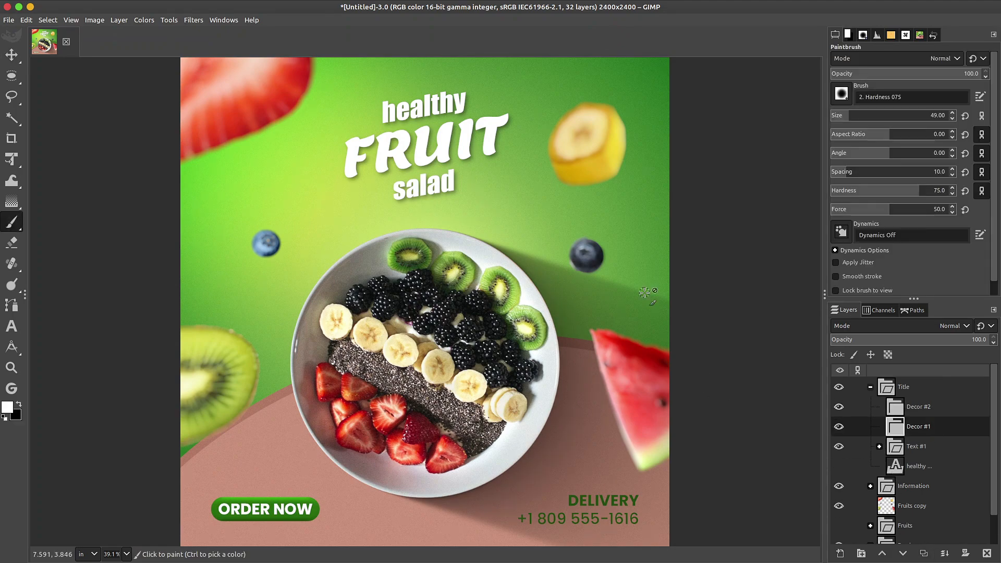
click(842, 94)
click(864, 239)
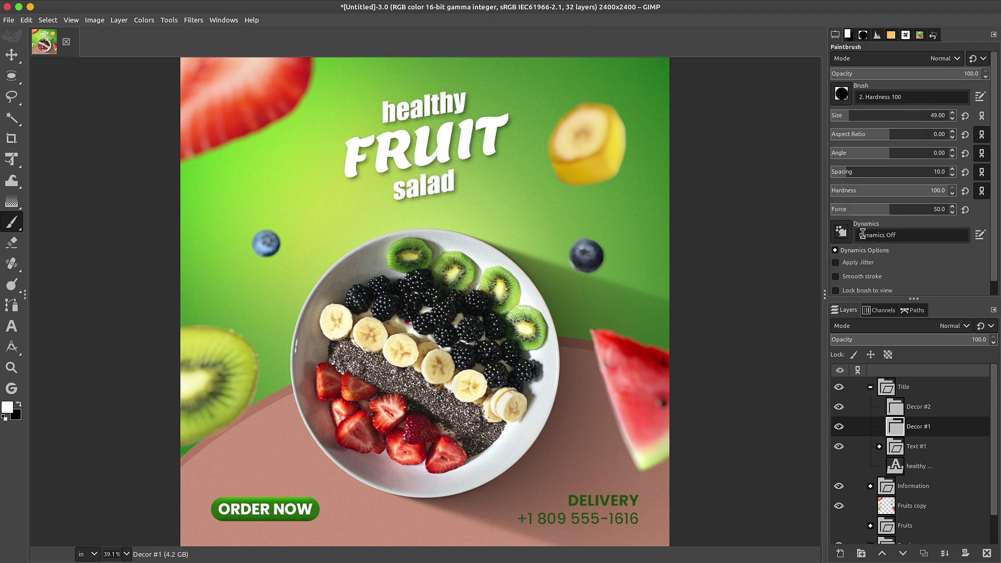
Step: Add a transparent layer named "decor #1" inside the Decor #1 group and delete the empty Decor #2 group
click(841, 554)
text(dec)
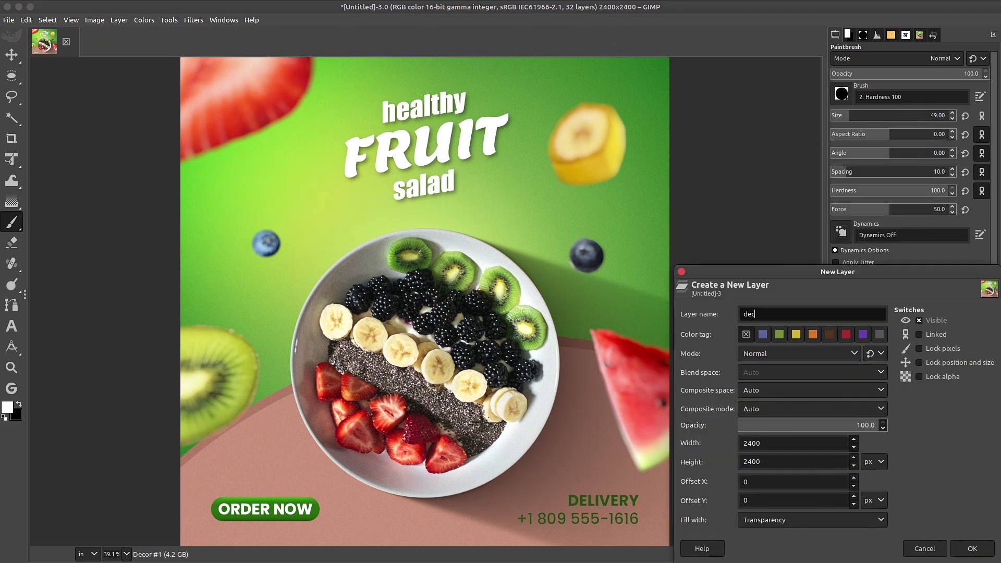
text(or #1)
click(973, 548)
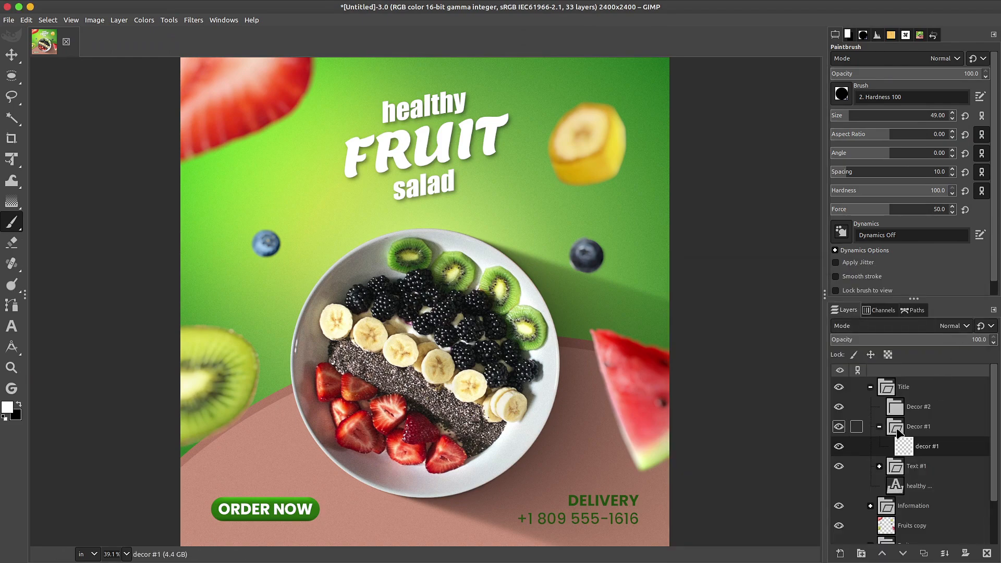
click(911, 410)
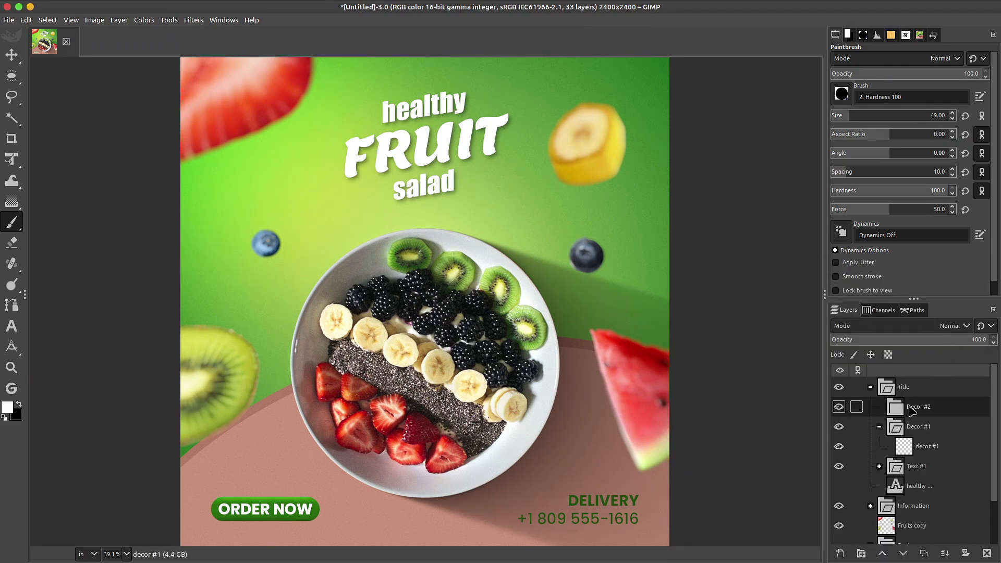
click(987, 554)
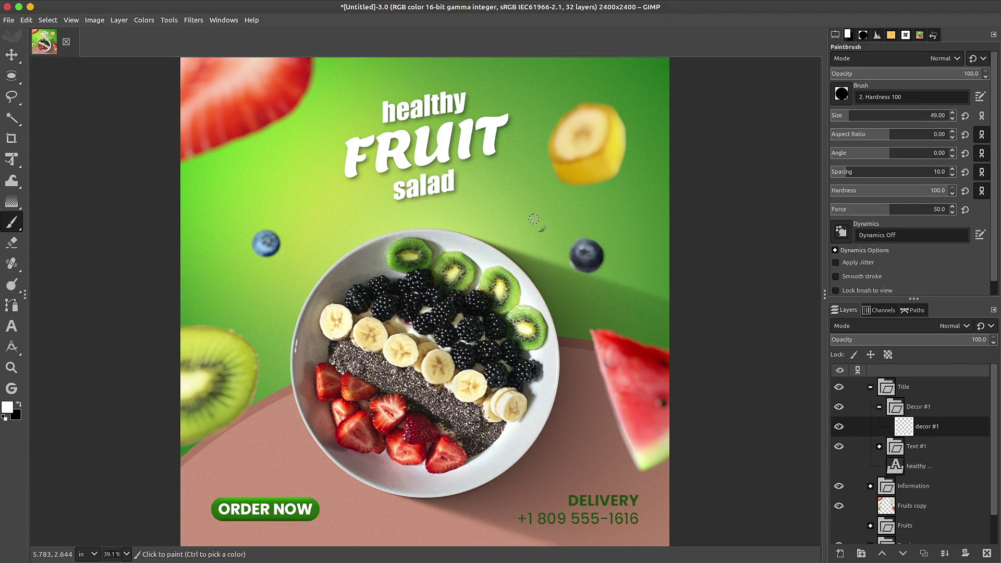
Step: Paint a single white dot with the size 49 brush above and to the right of the word "healthy"
scroll(534, 219, up, 1)
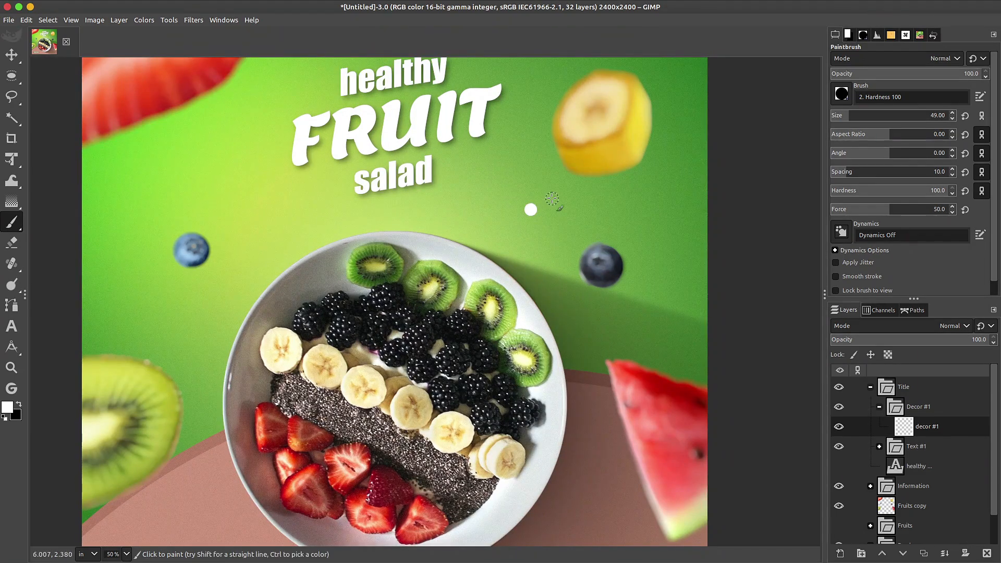
scroll(505, 156, up, 1)
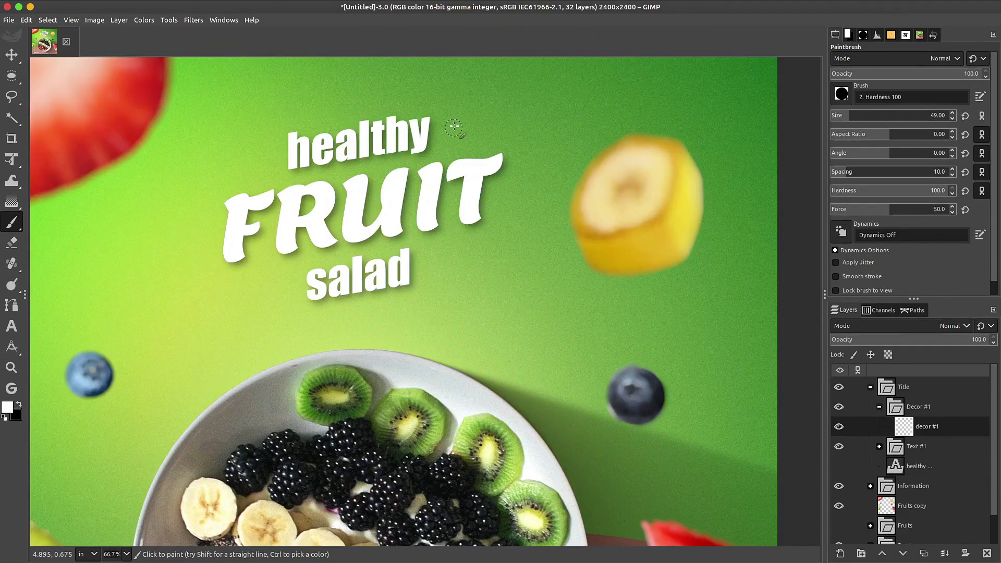
click(471, 107)
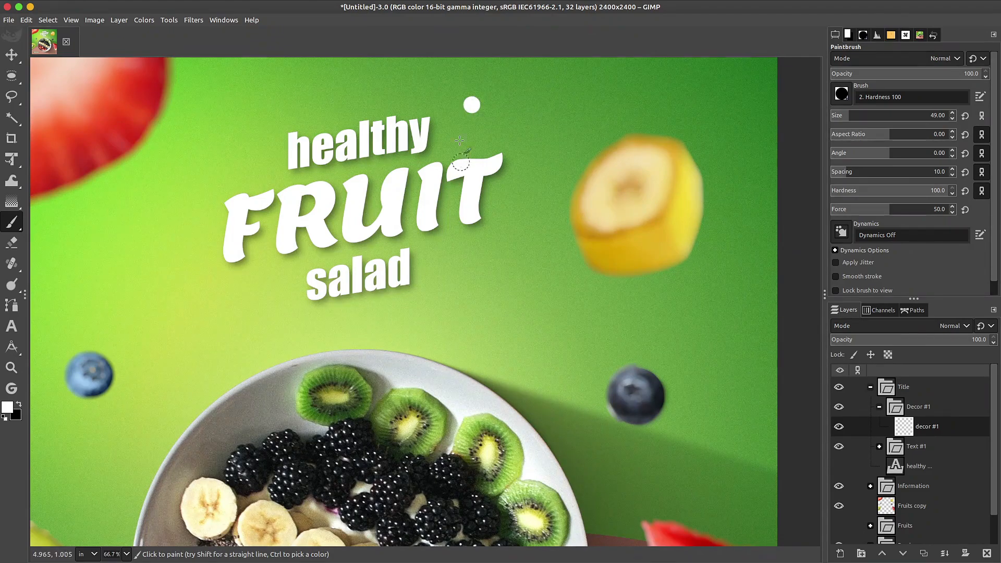
scroll(457, 130, up, 1)
scroll(457, 131, up, 1)
scroll(573, 156, up, 2)
scroll(574, 156, left, 4)
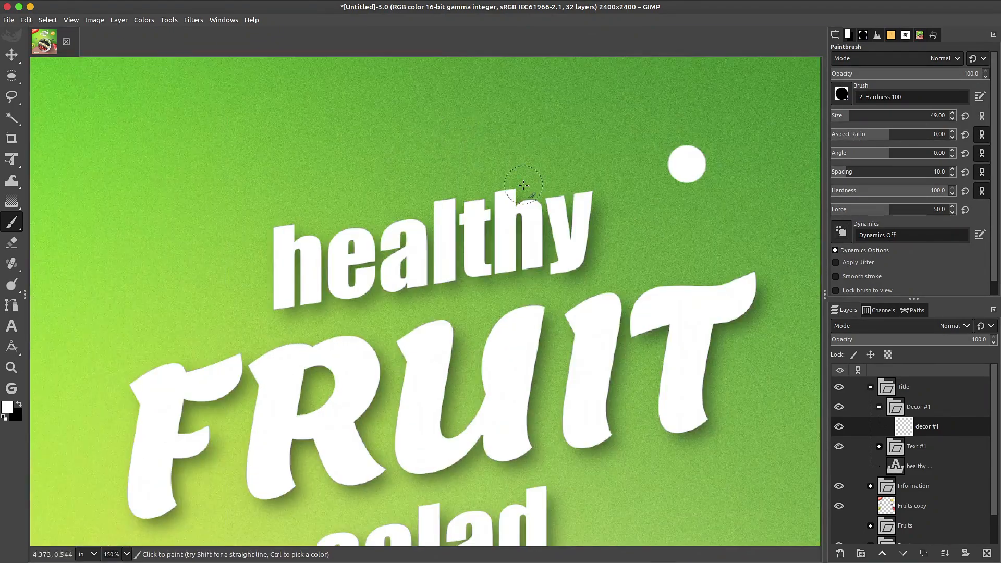
Step: Set up Warp Transform in Move pixels mode with a hardness of 65.2 and a strength of 66.9
key(w)
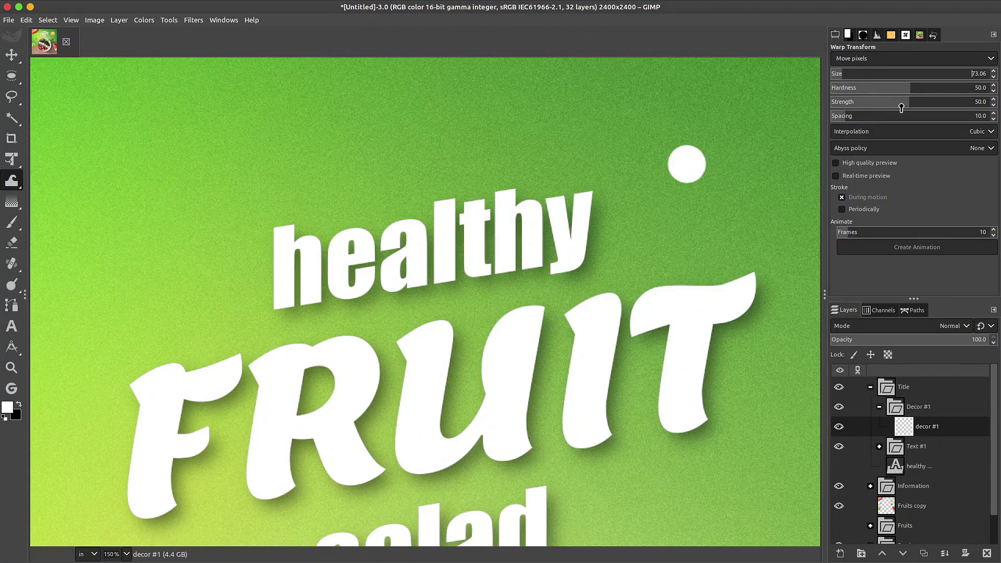
drag(920, 90, 935, 90)
click(937, 103)
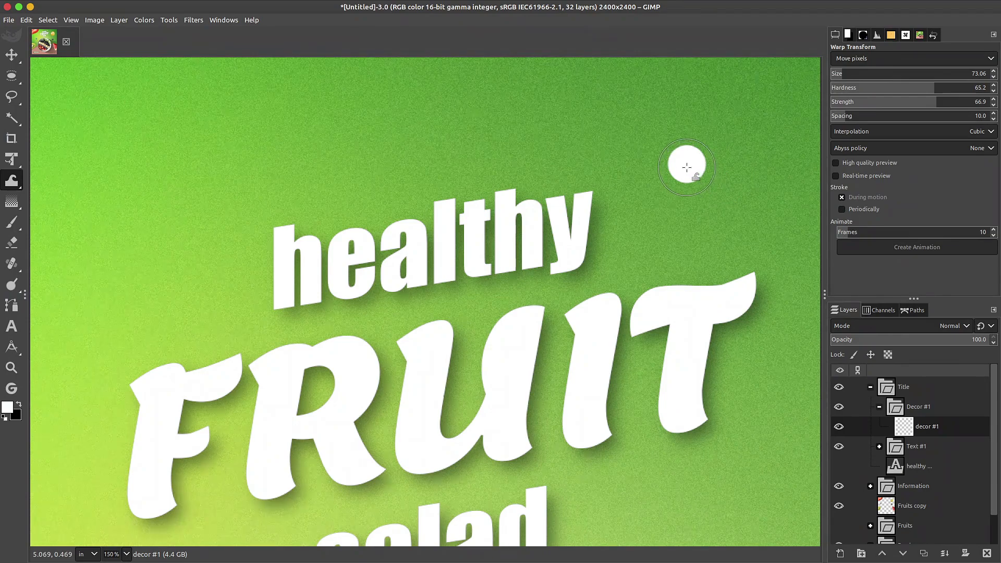
Step: Try to stretch the white dot diagonally down toward "healthy" into a teardrop, undoing each attempt
drag(687, 168, 632, 218)
key(ctrl+z)
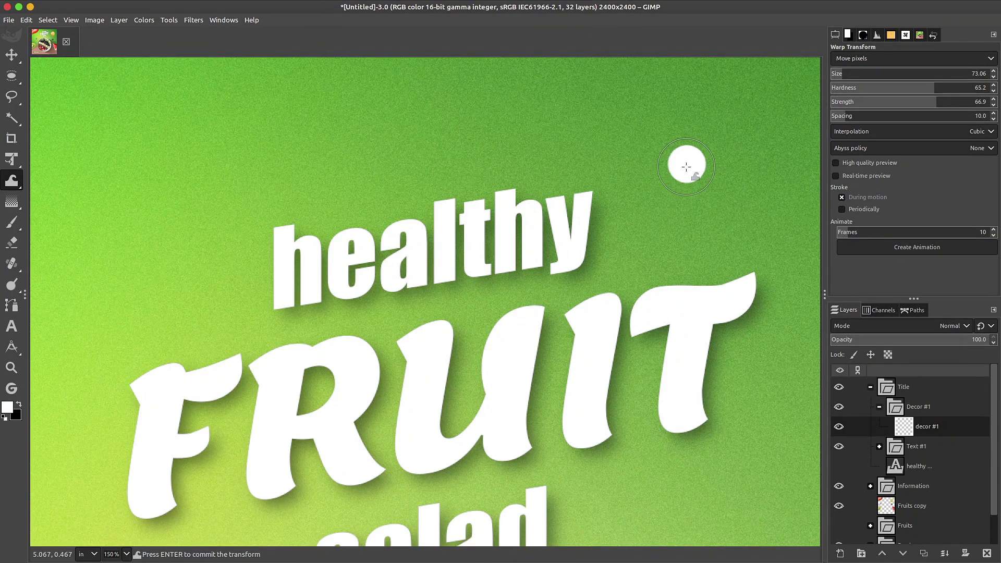
drag(686, 167, 628, 214)
key(ctrl+z)
drag(687, 165, 621, 211)
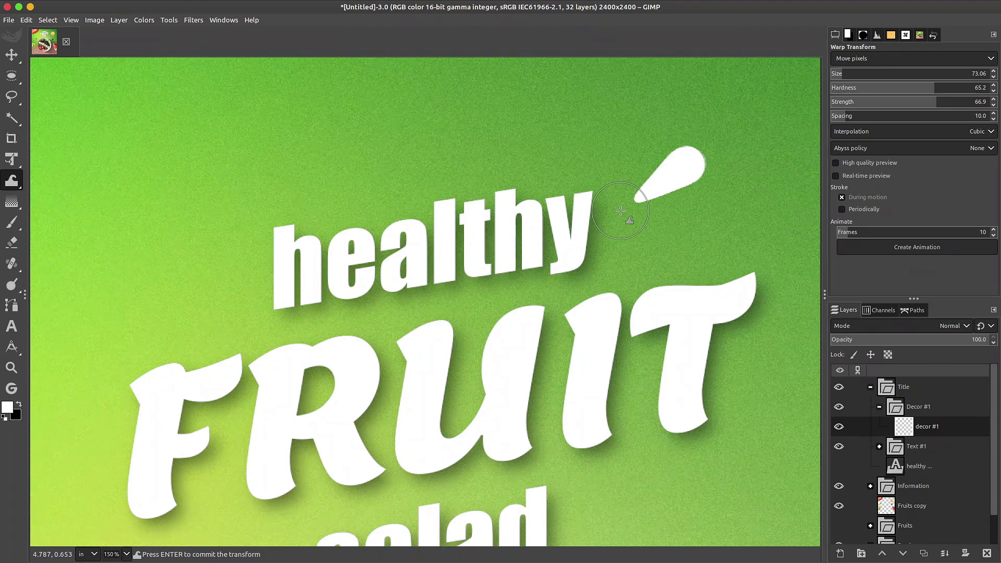
key(ctrl+z)
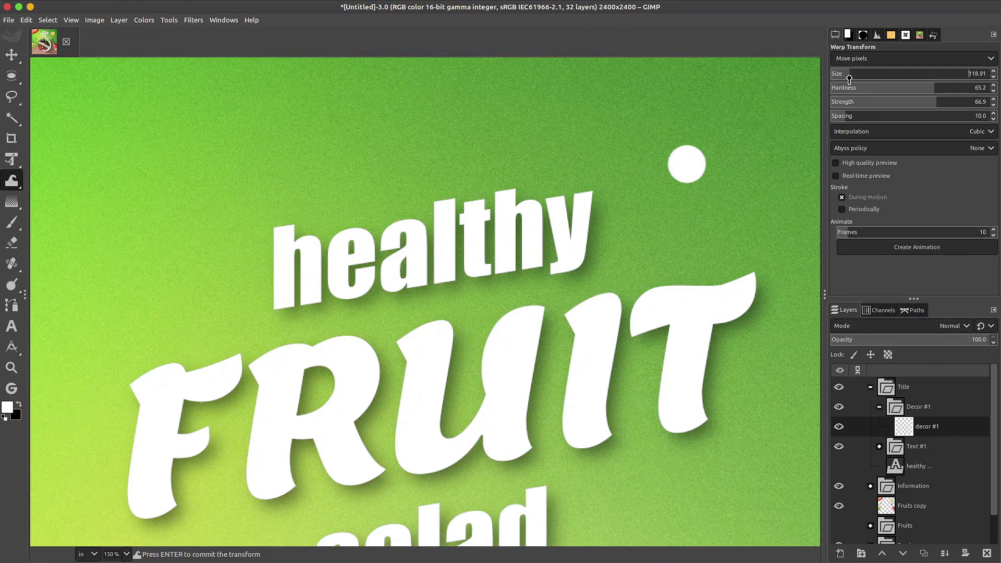
Step: Set the warp size to 118.91 and spacing to 7.8, and stretch the white dot into a slanted leaf shape pointing toward "healthy"
click(841, 115)
drag(686, 166, 601, 233)
key(ctrl+z)
key(ctrl+z)
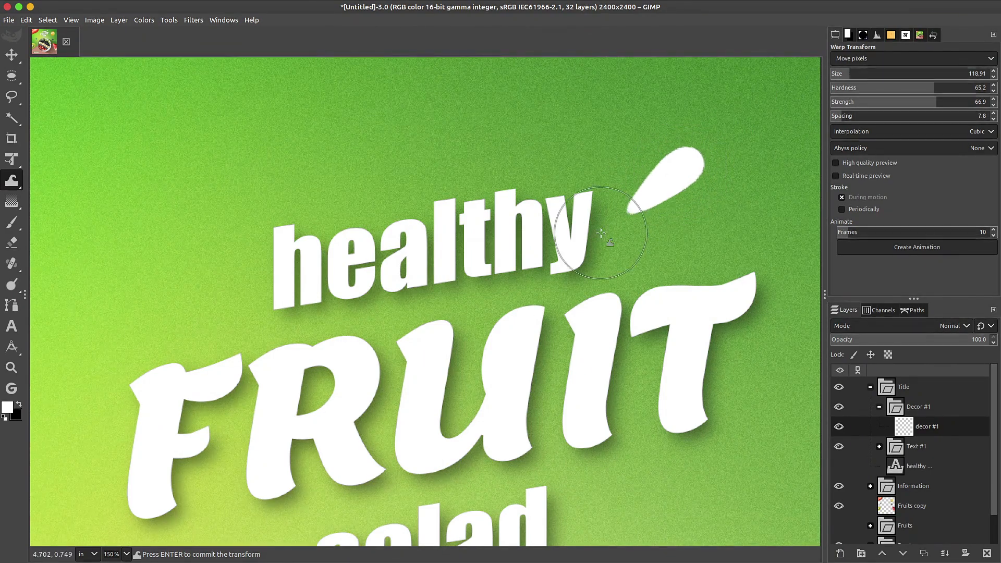
key(ctrl+z)
drag(686, 166, 628, 282)
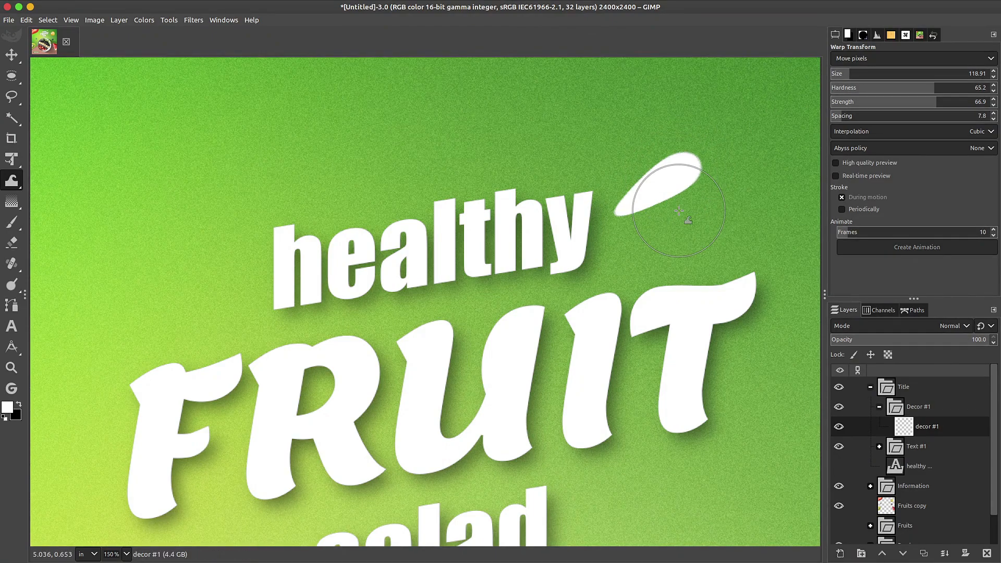
Step: Undo the last warp, set the warp size to 95.99 and stretch the white dot into a teardrop pointing toward "healthy"
key(ctrl+z)
click(845, 74)
drag(687, 167, 663, 285)
scroll(653, 217, right, 3)
scroll(457, 216, left, 3)
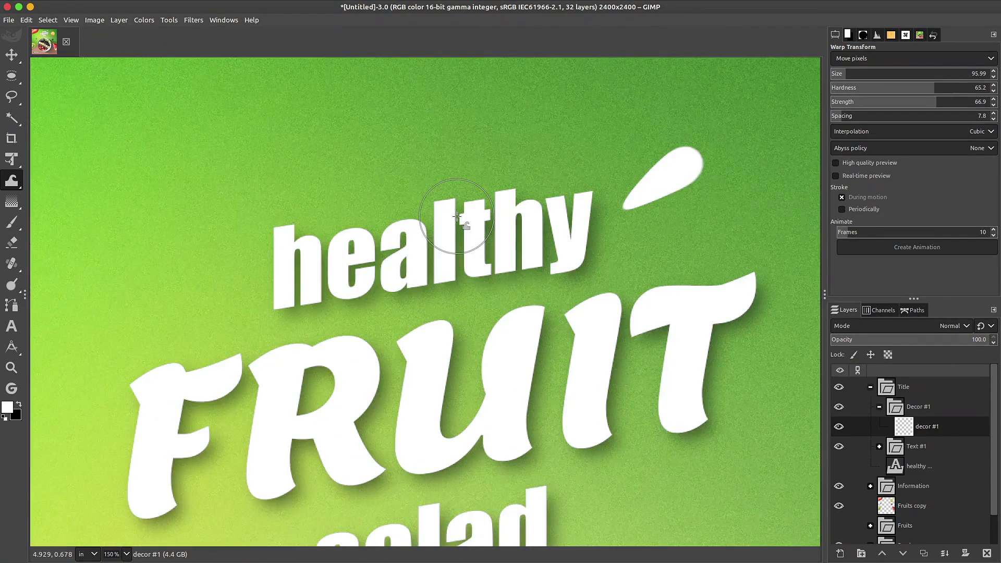
Step: Move the white teardrop closer to "healthy" and flatten it into a thin, nearly horizontal leaf with Unified Transform
key(m)
drag(679, 179, 668, 160)
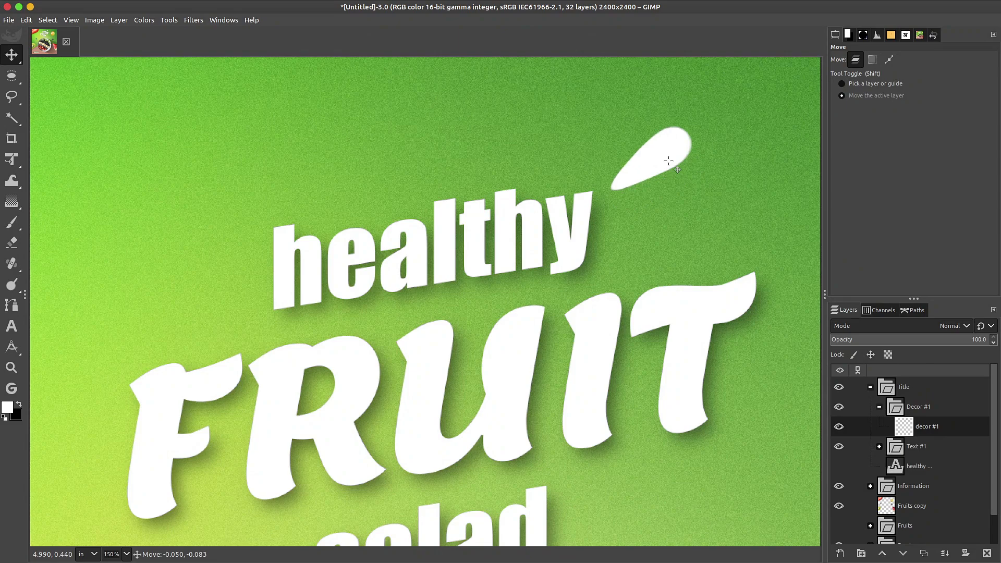
key(shift+t)
scroll(536, 206, right, 3)
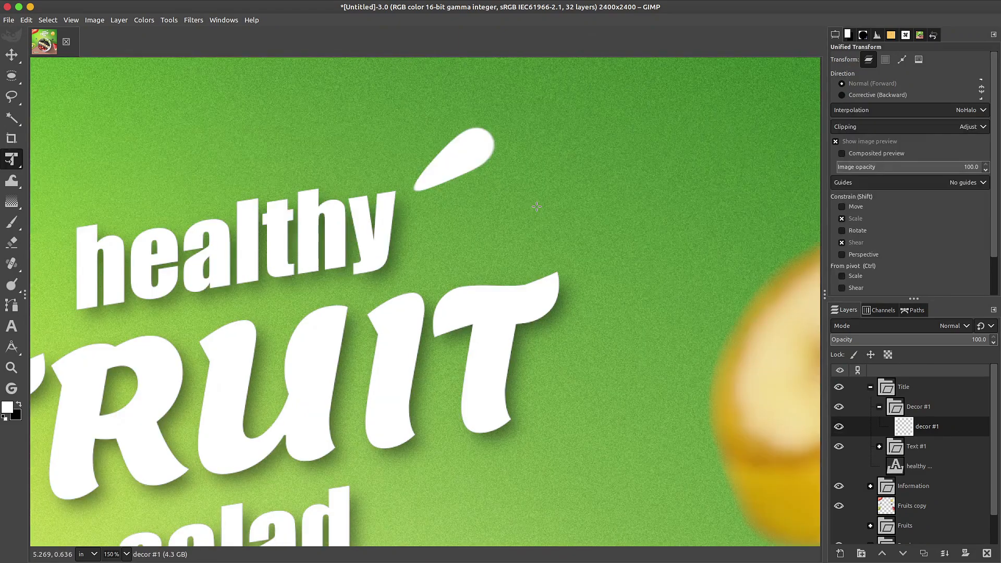
click(503, 138)
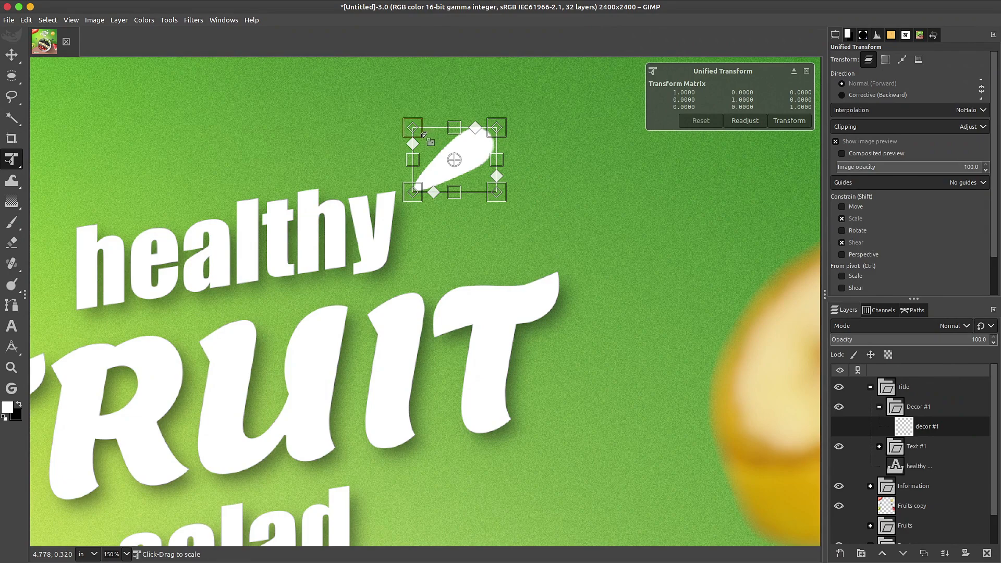
drag(423, 135, 436, 192)
key(Return)
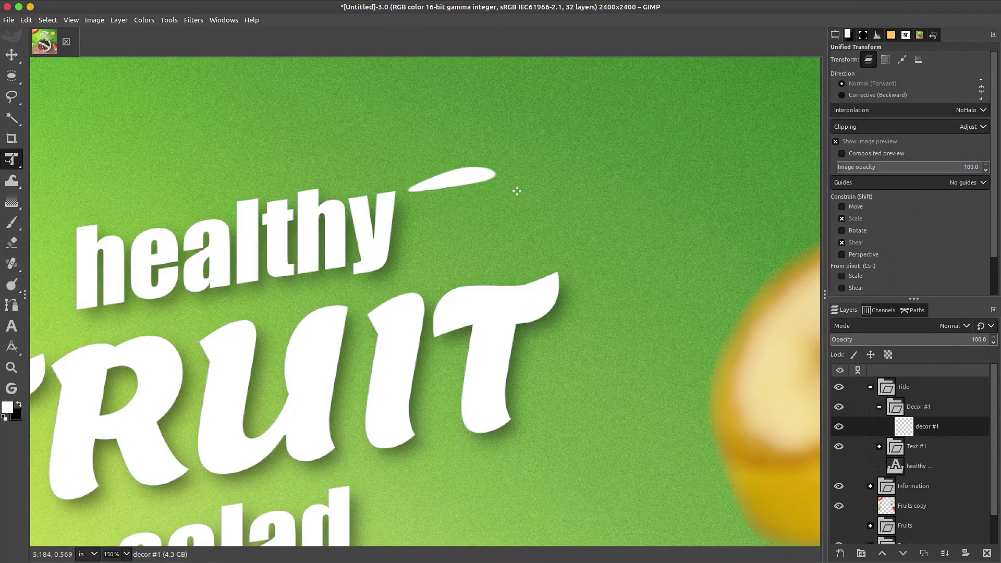
key(m)
mouse_move(469, 177)
mouse_down()
mouse_move(471, 193)
mouse_move(468, 178)
mouse_up()
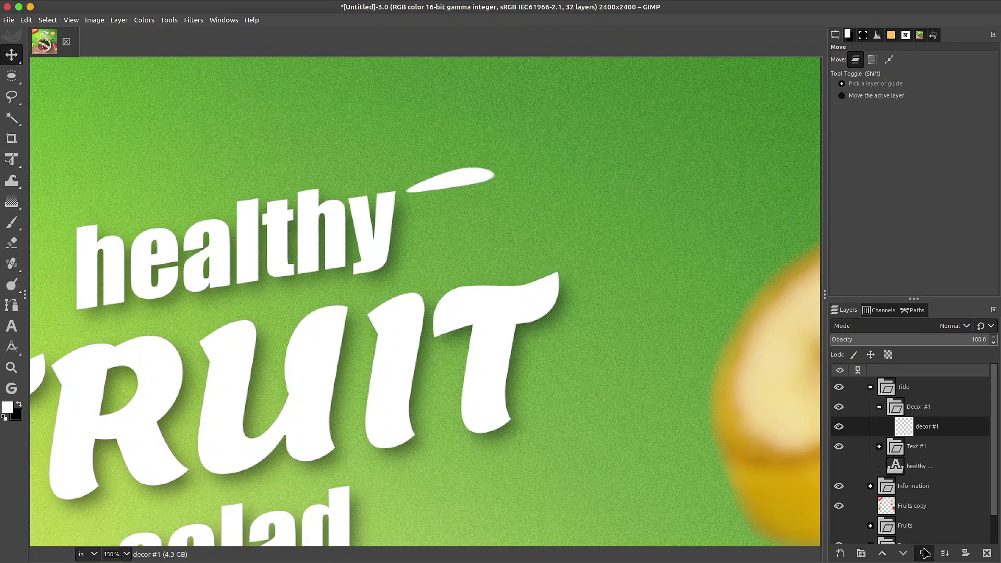
Step: Duplicate the leaf layer and rotate the copy about 30 degrees counterclockwise around its pointed tip to form a second leaf
click(924, 553)
key(shift+t)
click(498, 151)
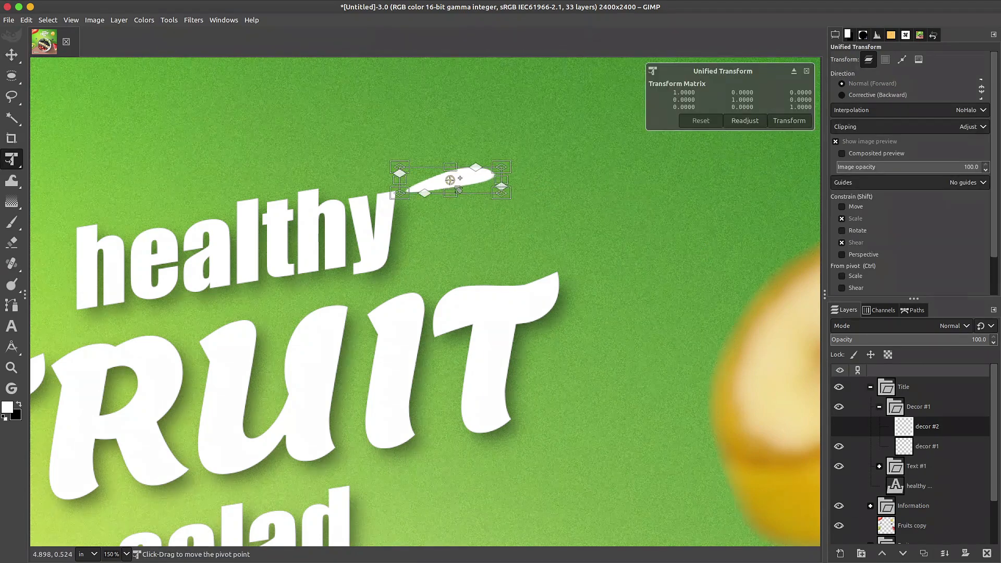
drag(416, 186, 414, 188)
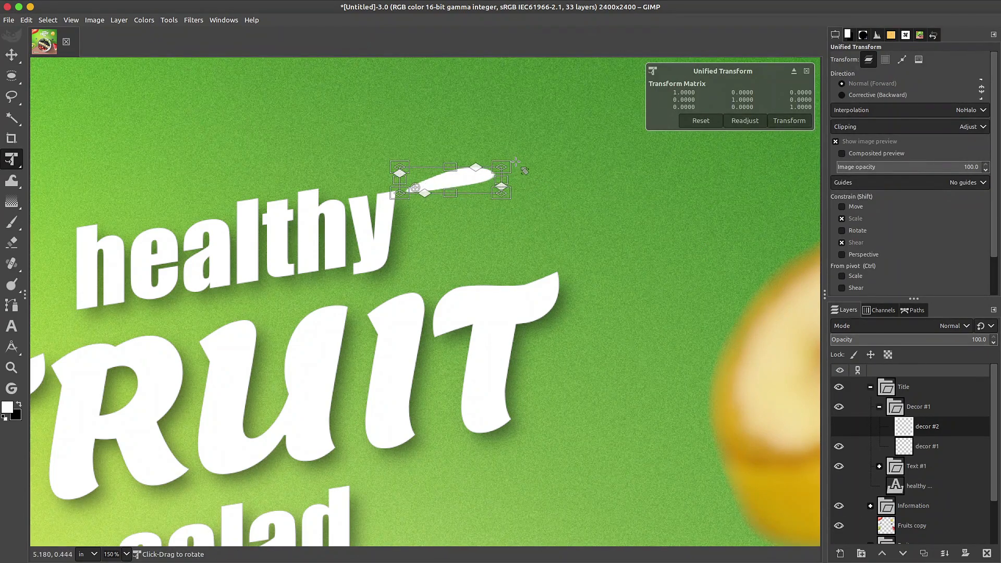
drag(515, 163, 488, 118)
drag(480, 165, 474, 154)
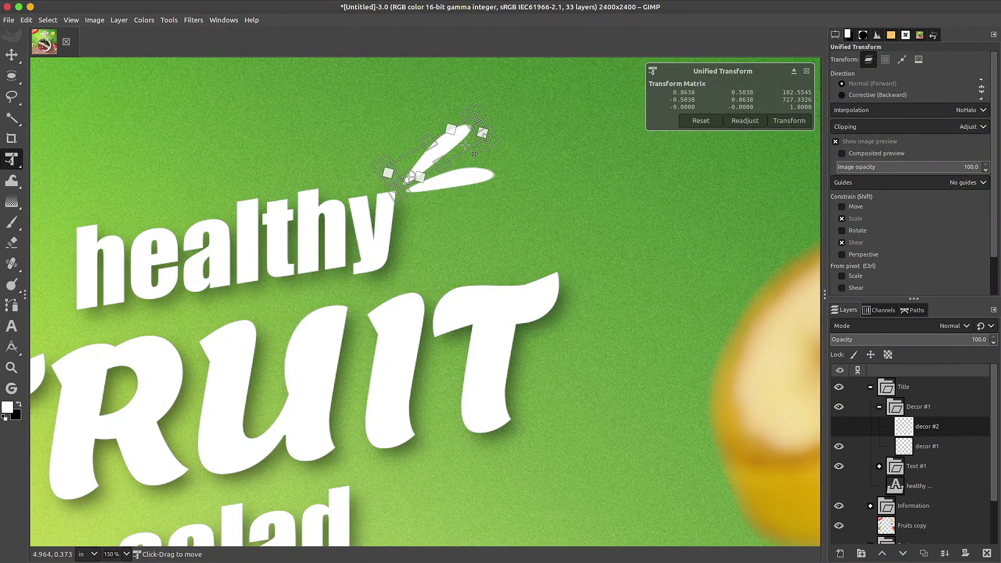
key(Return)
Step: Rotate the whole Decor #1 group slightly counterclockwise around the point where the leaf tips meet
click(917, 407)
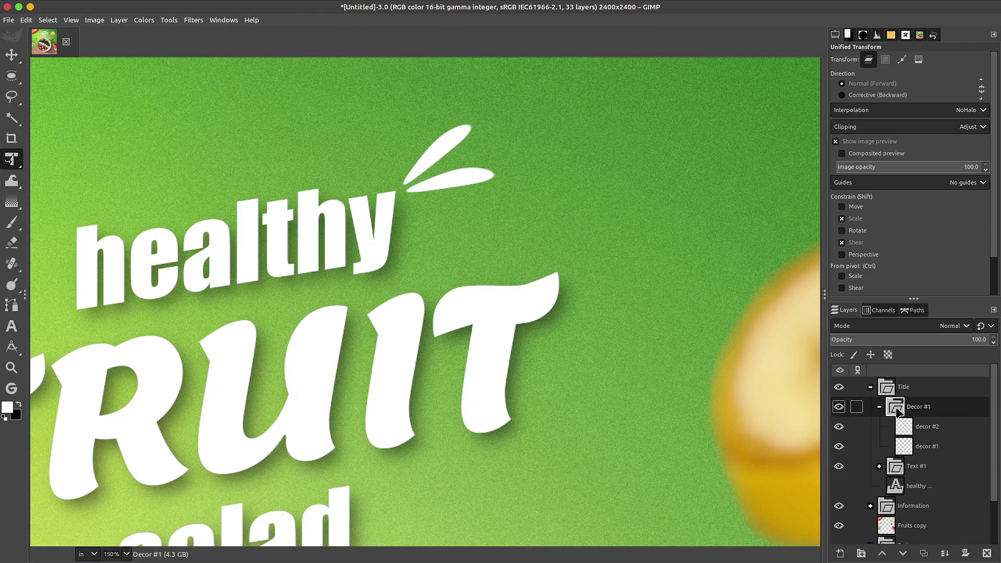
key(shift+r)
click(516, 174)
drag(442, 154, 409, 185)
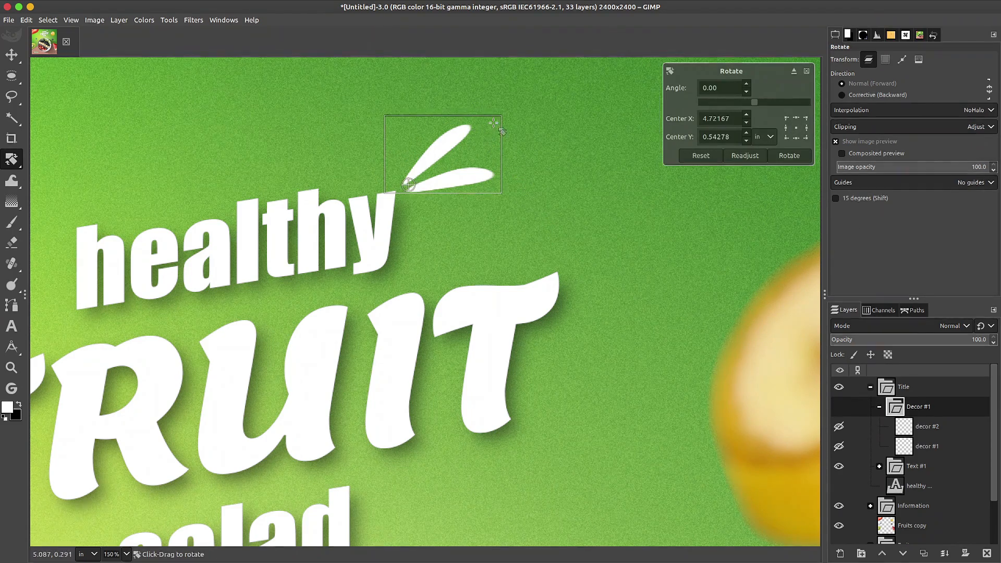
drag(485, 127, 480, 94)
key(Return)
Step: Duplicate the decor #2 leaf and rotate the copy clockwise around its tip to form a nearly horizontal third leaf
click(903, 426)
click(923, 553)
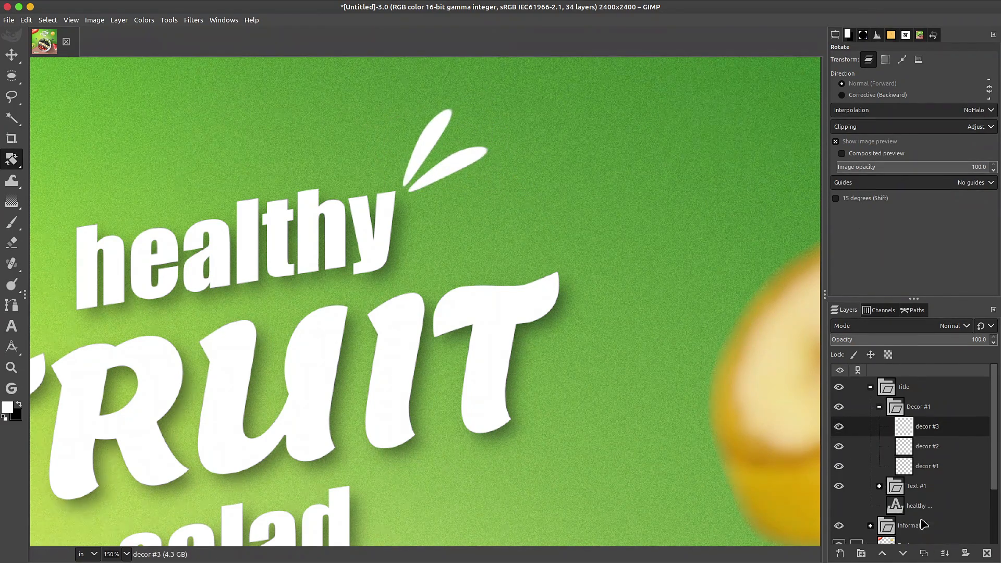
click(548, 180)
key(shift+l)
drag(424, 147, 407, 182)
drag(494, 104, 568, 222)
key(Return)
key(1)
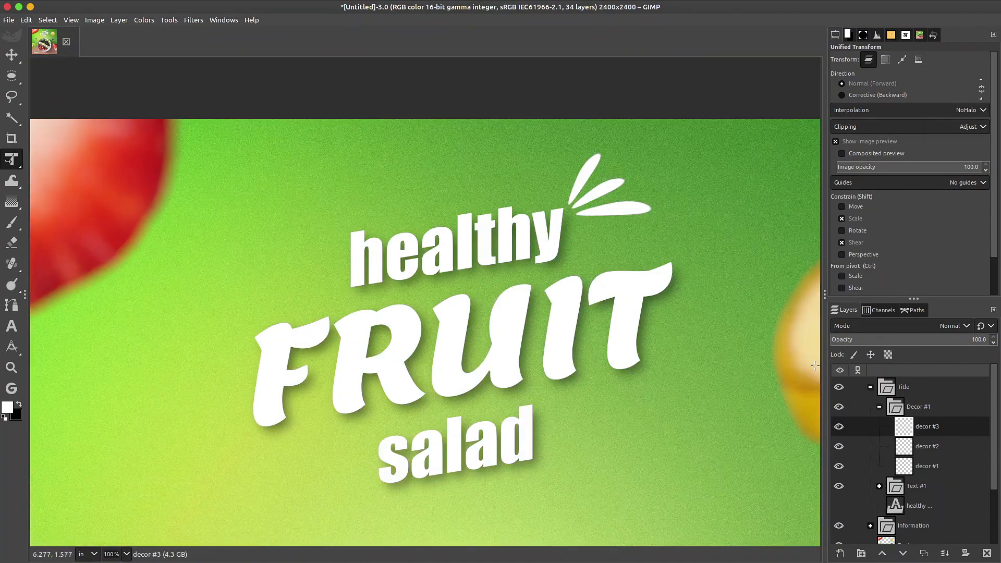
Step: Identify the middle leaf's layer by toggling layer visibility, and load the decor #1 layer's shape as a selection
click(880, 408)
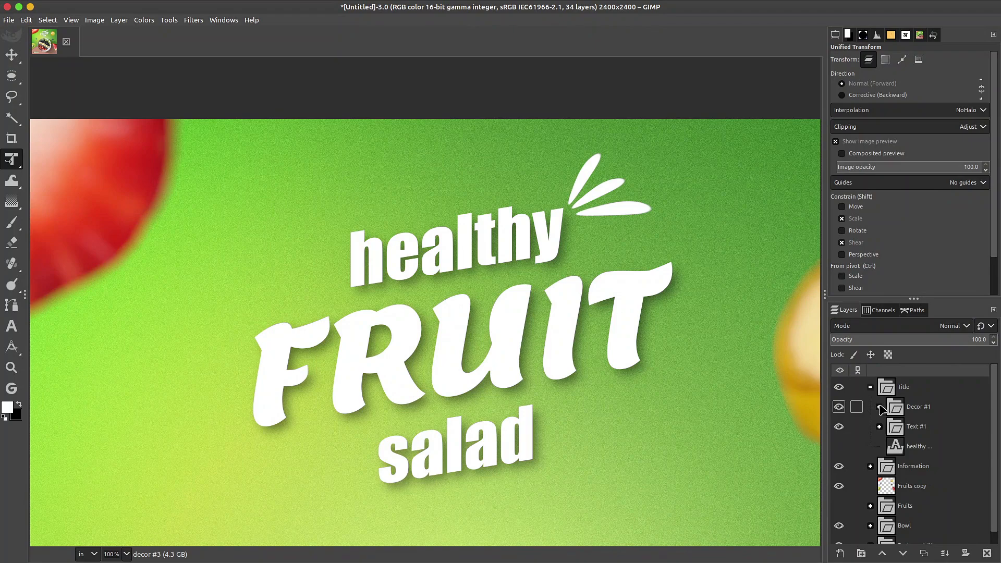
click(880, 408)
click(839, 448)
click(840, 448)
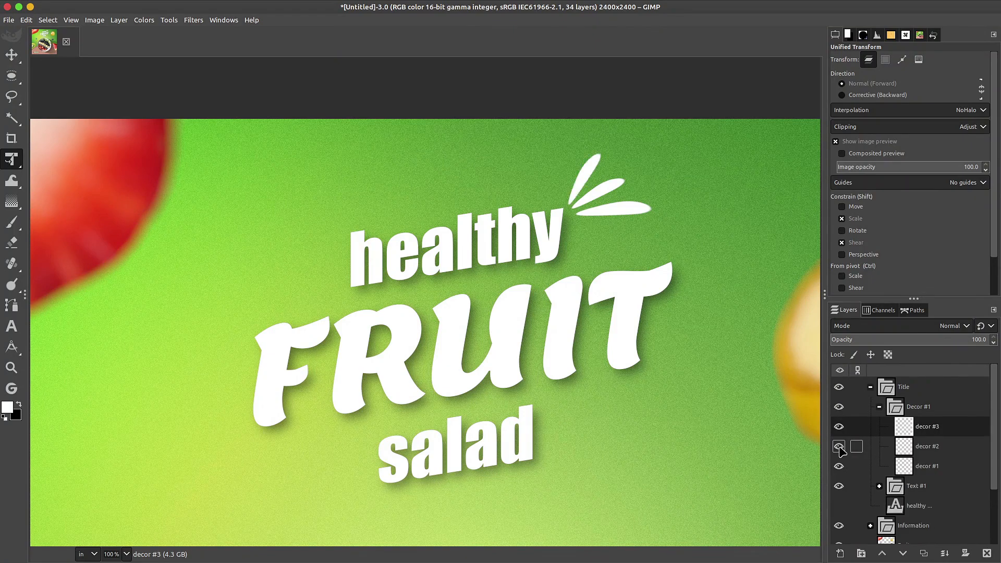
click(840, 466)
click(839, 466)
click(905, 469)
scroll(619, 183, up, 1)
alt+click(904, 465)
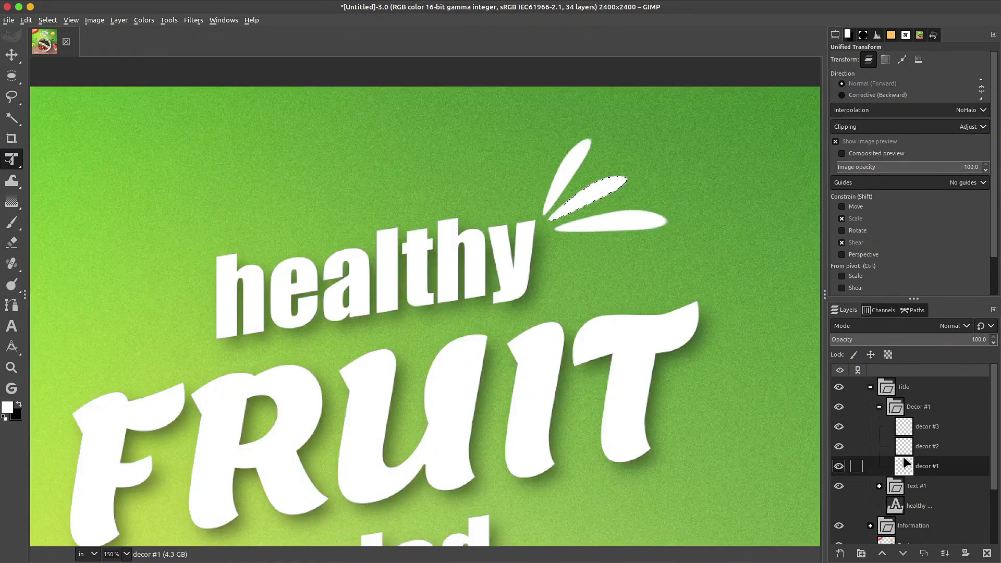
Step: Paint the selected middle leaf dark green (276e0d) with the Paintbrush
key(p)
click(849, 35)
click(900, 279)
click(637, 187)
drag(637, 186, 565, 219)
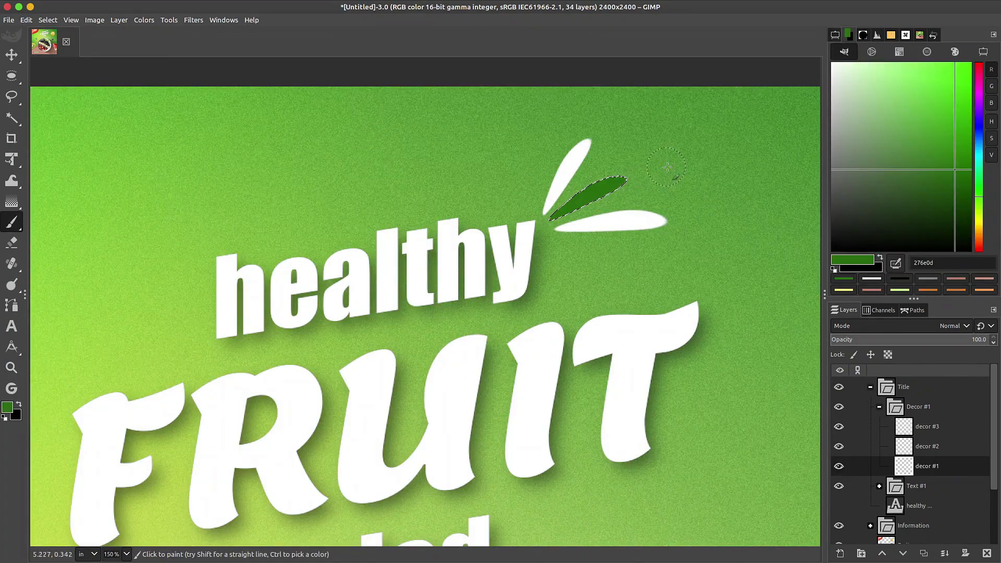
Step: Clear the selection, lock the decor #1 layer's alpha channel and paint over the leaf's pale edges in the same green
key(ctrl+shift+a)
key(ctrl+z)
scroll(624, 179, up, 6)
key(ctrl+shift+a)
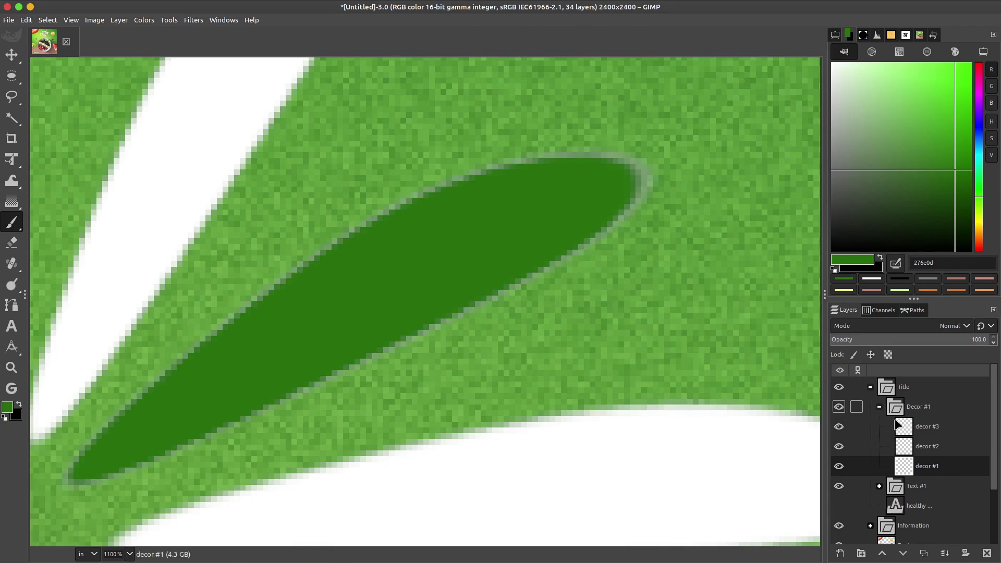
click(888, 355)
mouse_move(647, 185)
mouse_down()
mouse_move(362, 268)
mouse_move(164, 406)
mouse_up()
scroll(361, 354, down, 3)
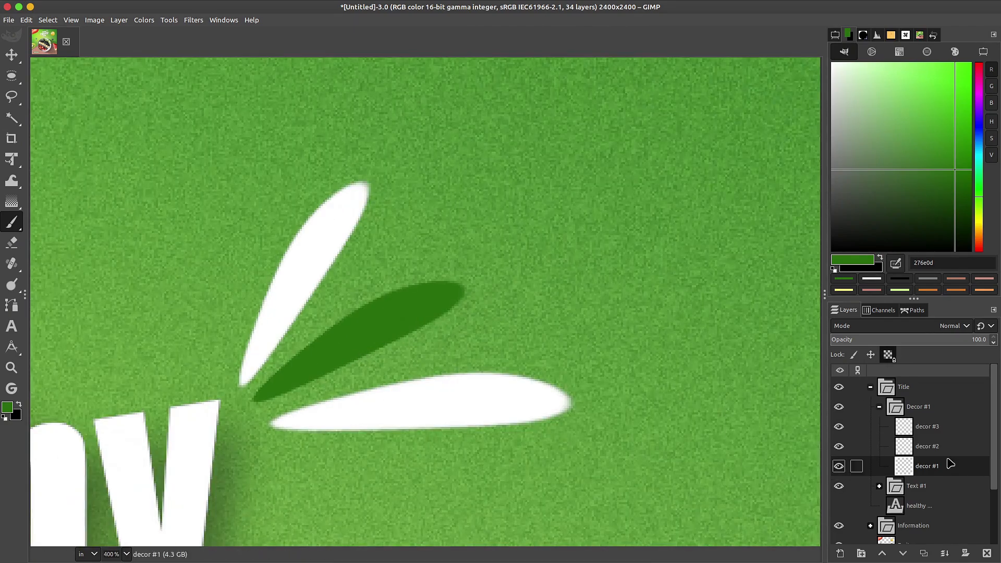
Step: Duplicate the Decor #1 group and place the copy beside the start of "salad", flipped so its leaves point down and away from the text
click(879, 407)
scroll(589, 176, down, 2)
click(904, 414)
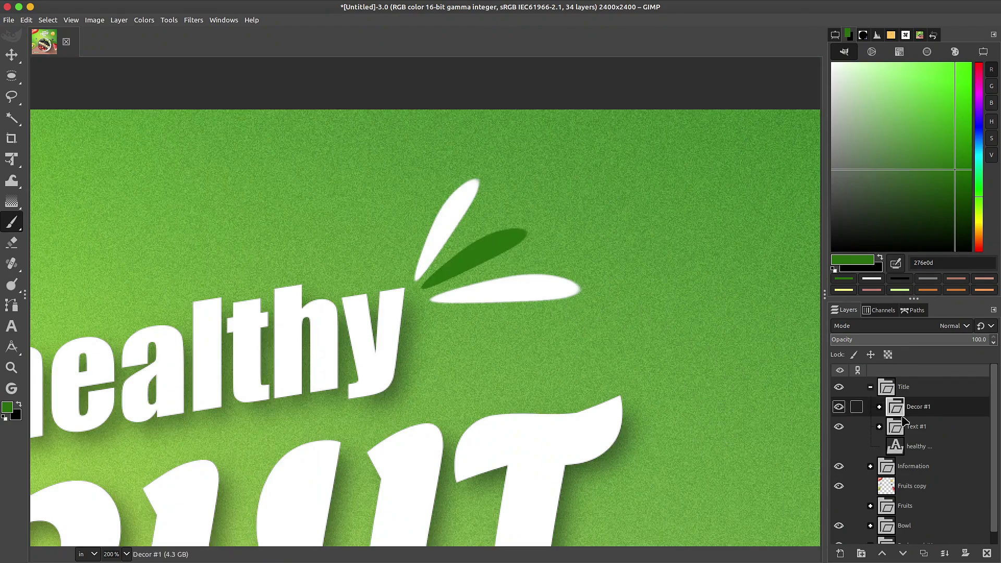
click(923, 553)
drag(895, 409, 899, 413)
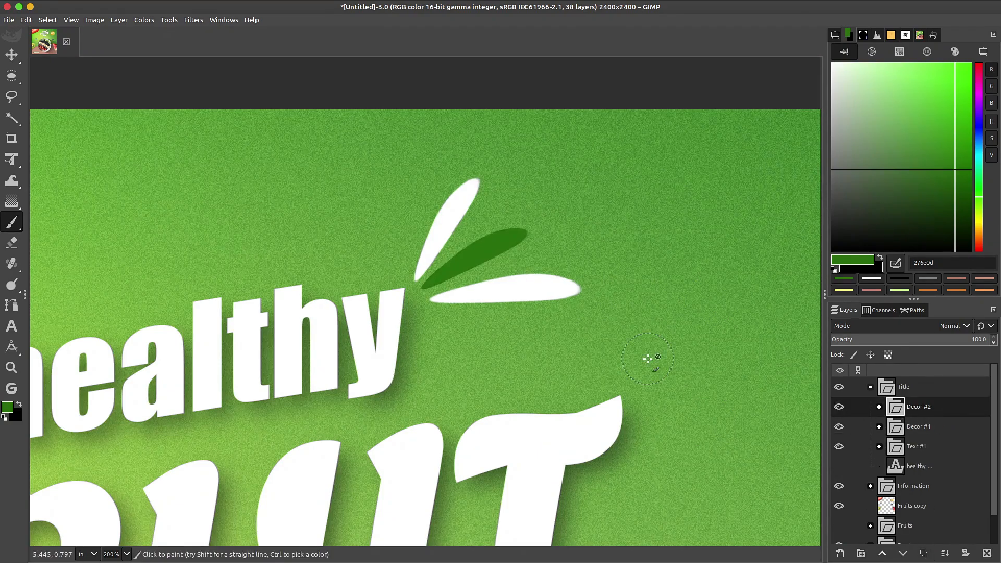
scroll(663, 373, down, 3)
key(m)
mouse_move(609, 346)
mouse_down()
mouse_move(444, 402)
mouse_move(445, 507)
mouse_move(414, 491)
mouse_up()
key(shift+f)
click(447, 505)
Step: Nudge the Decor #1 leaves slightly down toward the end of the word "healthy"
key(1)
key(m)
scroll(549, 429, down, 2)
scroll(548, 412, down, 3)
drag(505, 217, 510, 225)
key(shift+ctrl+j)
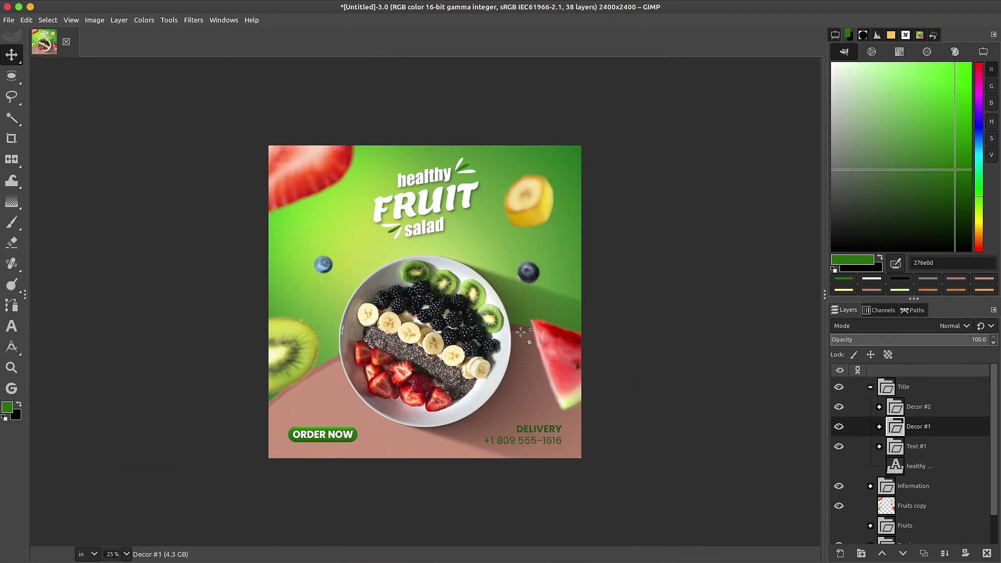
Step: Select the Shadow #1 layer in the Bowl group and activate the Blur/Sharpen tool with its options shown
click(871, 387)
click(897, 427)
scroll(758, 446, down, 1)
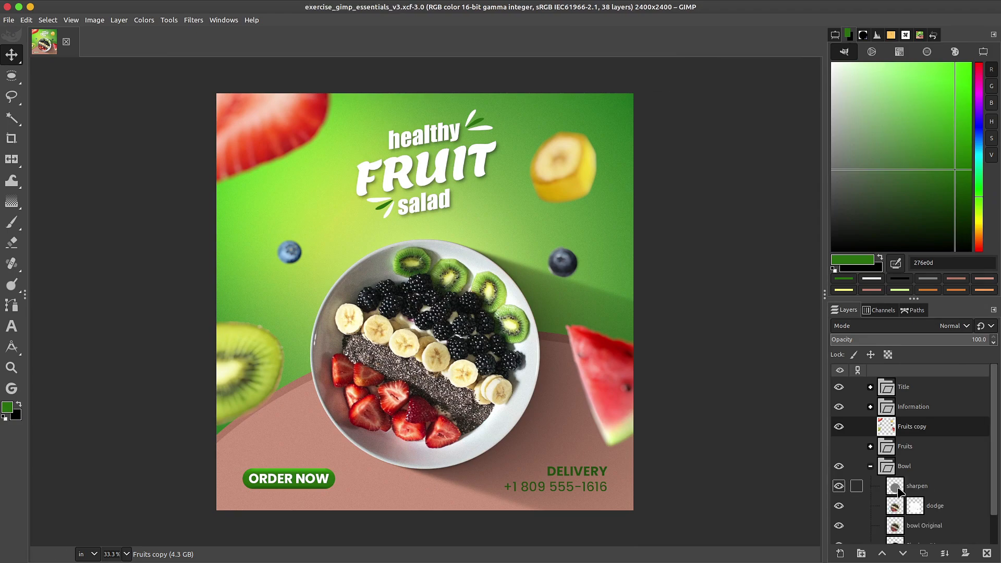
scroll(840, 495, down, 1)
click(855, 514)
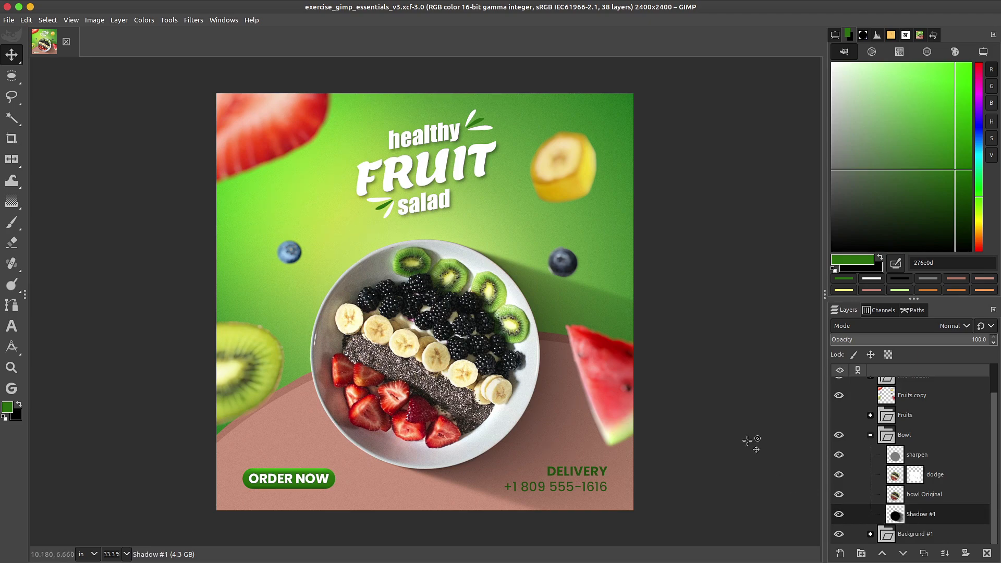
key(ctrl+z)
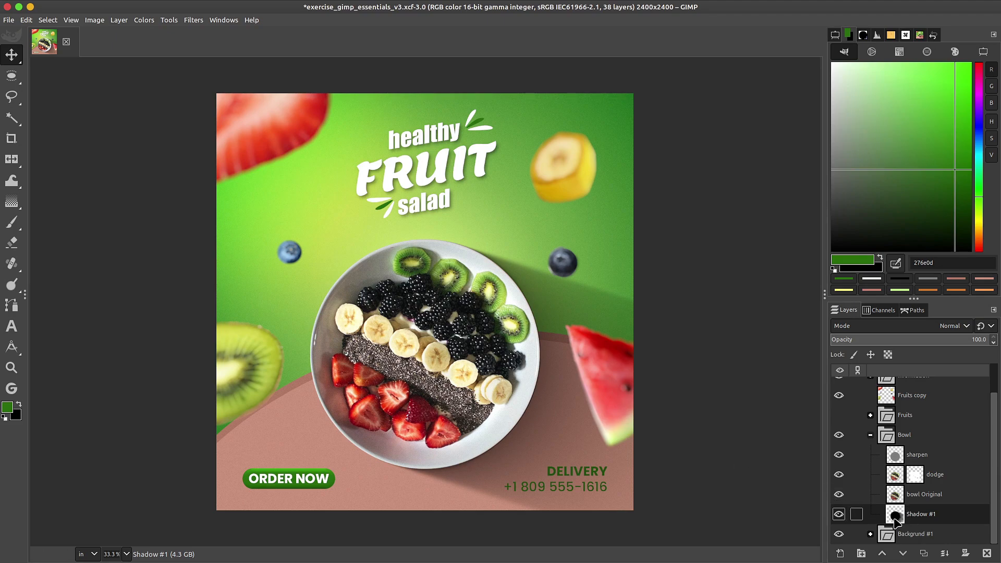
key(shift+u)
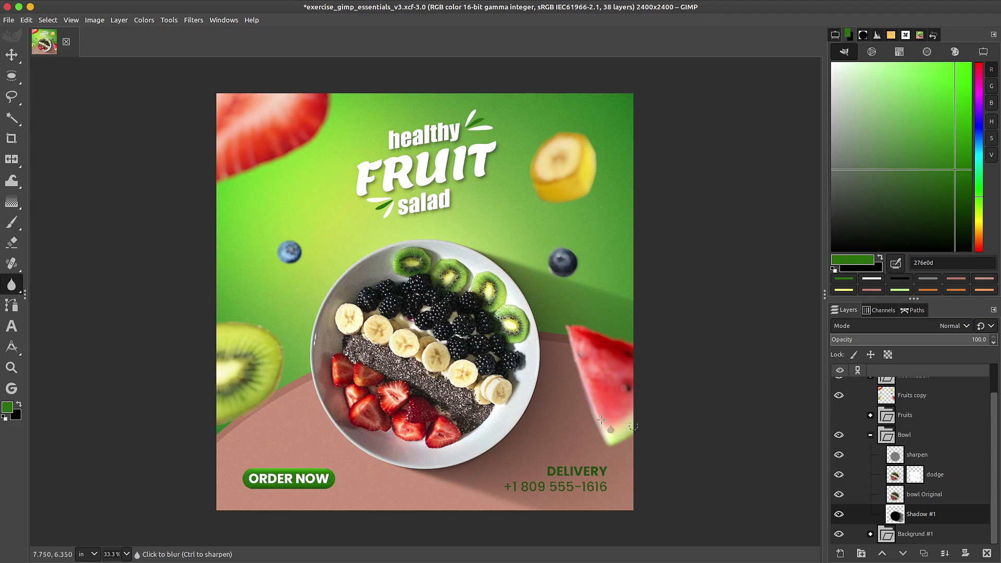
click(835, 35)
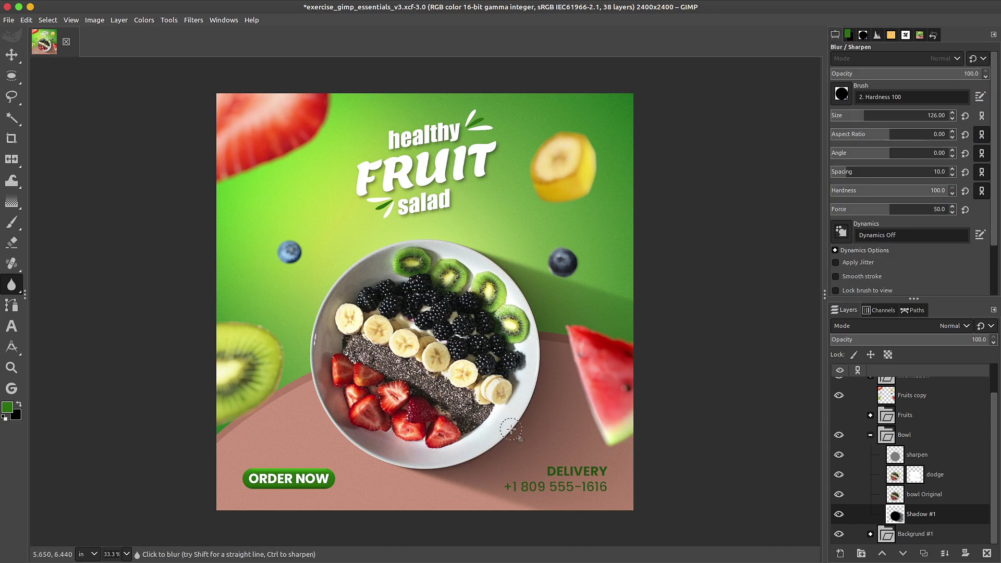
Step: Examine the bowl's rim and the edge of its shadow up close, and check the whole composition
ctrl+scroll(442, 463, up, 6)
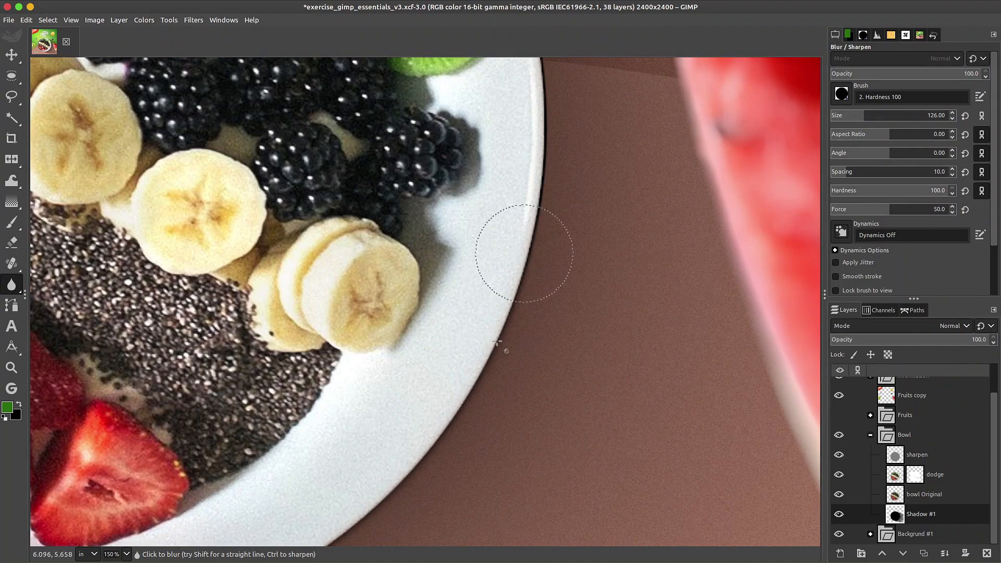
scroll(519, 208, up, 5)
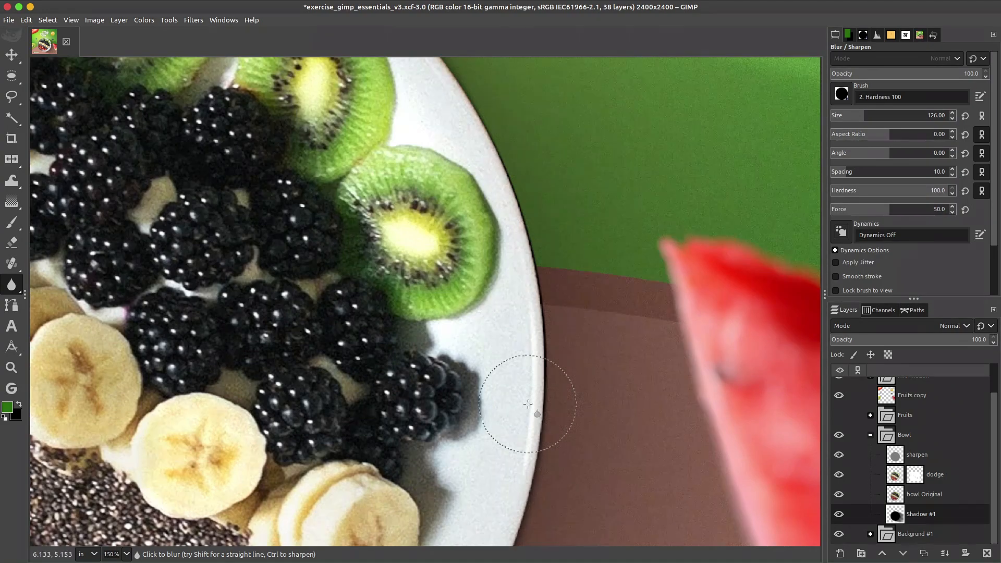
ctrl+scroll(543, 355, down, 1)
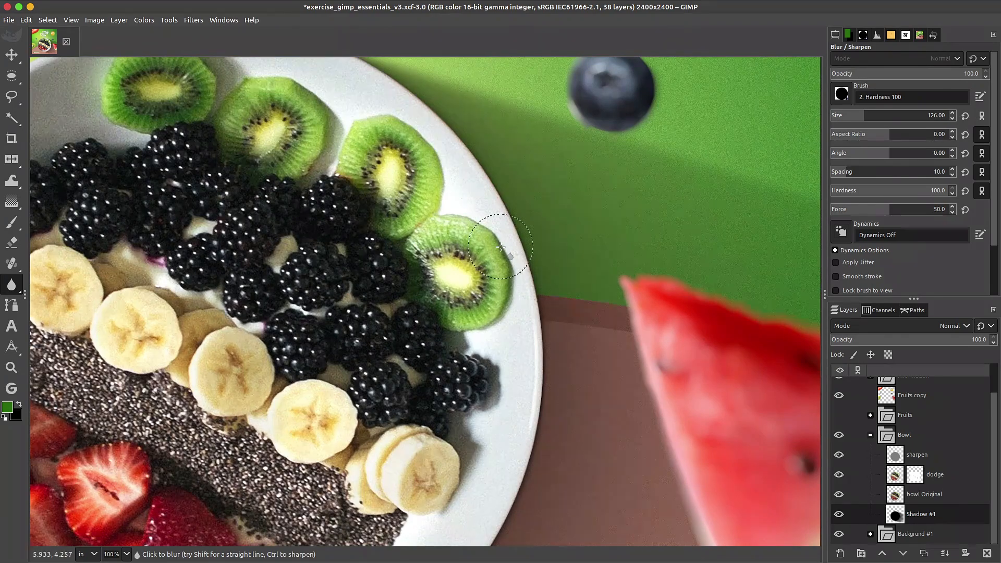
scroll(518, 211, down, 6)
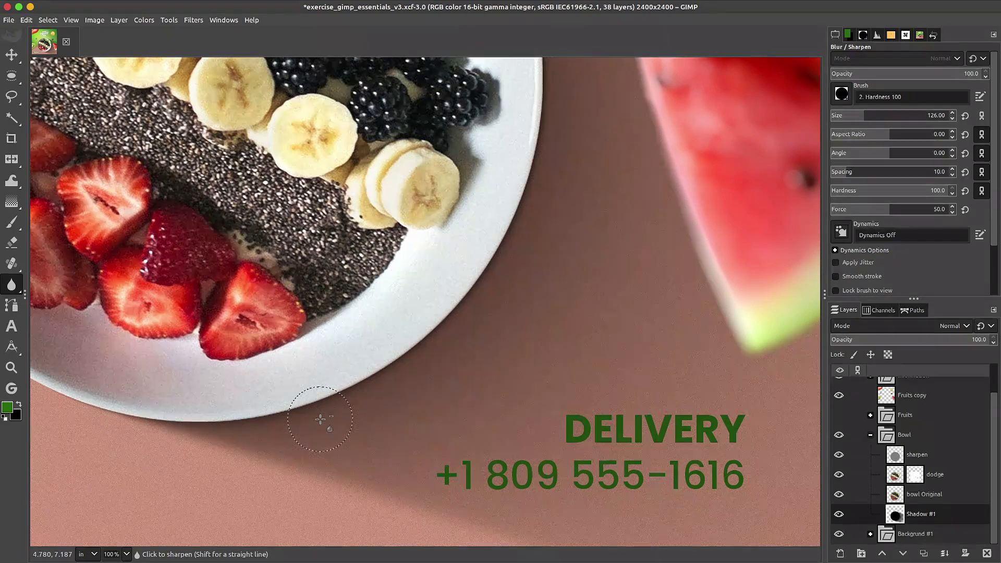
scroll(345, 401, down, 3)
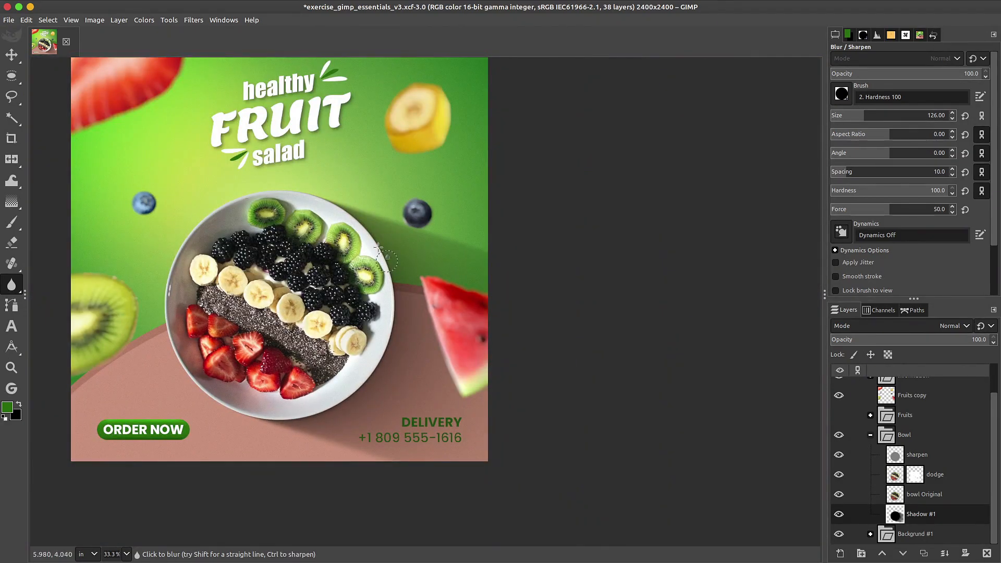
key(ctrl)
scroll(359, 409, up, 5)
scroll(398, 353, down, 3)
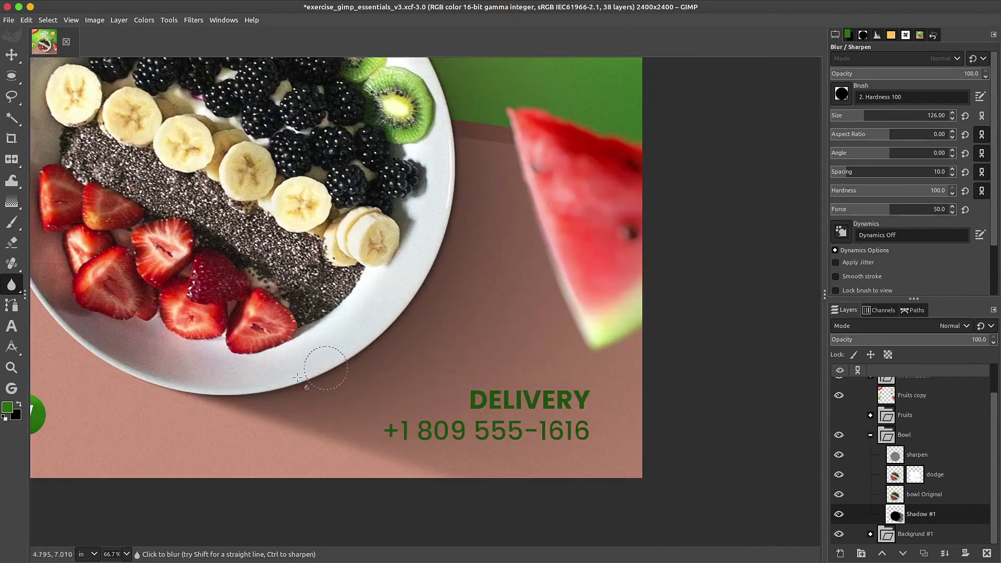
scroll(468, 257, up, 7)
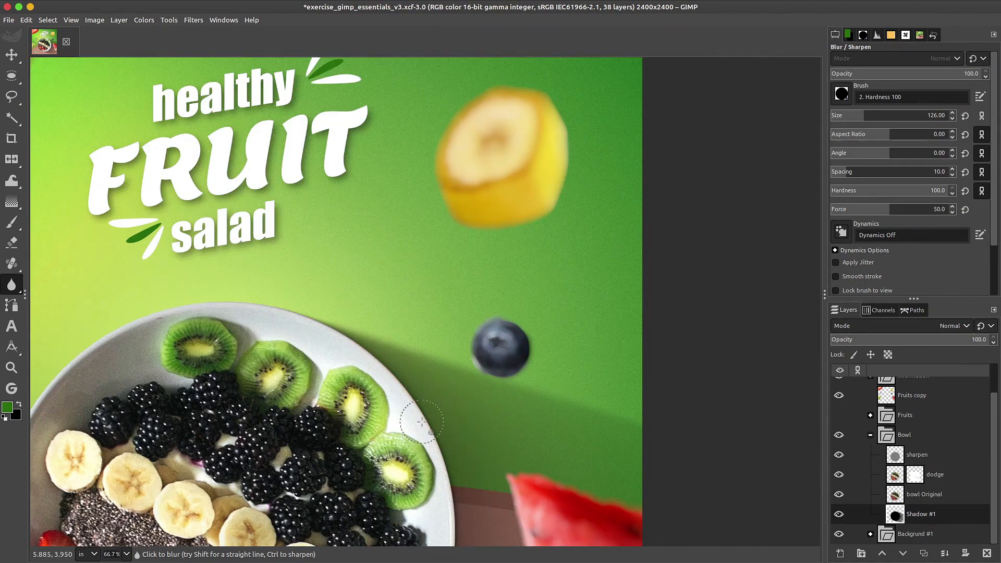
scroll(417, 417, down, 3)
key(shift+ctrl+j)
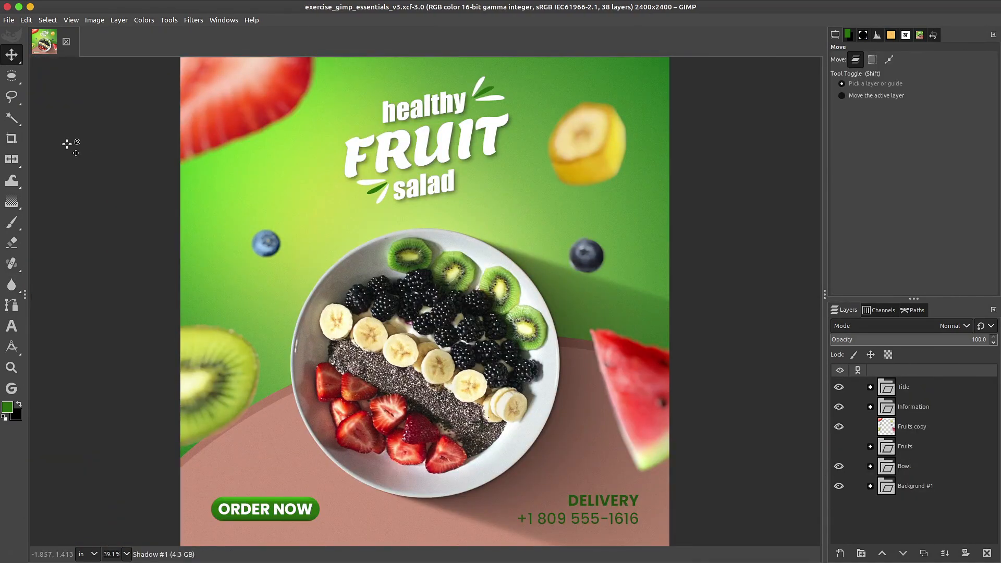
Step: Start exporting the finished design to the Fruit Final folder under the file name Fruit_salad_v1.tif
click(9, 21)
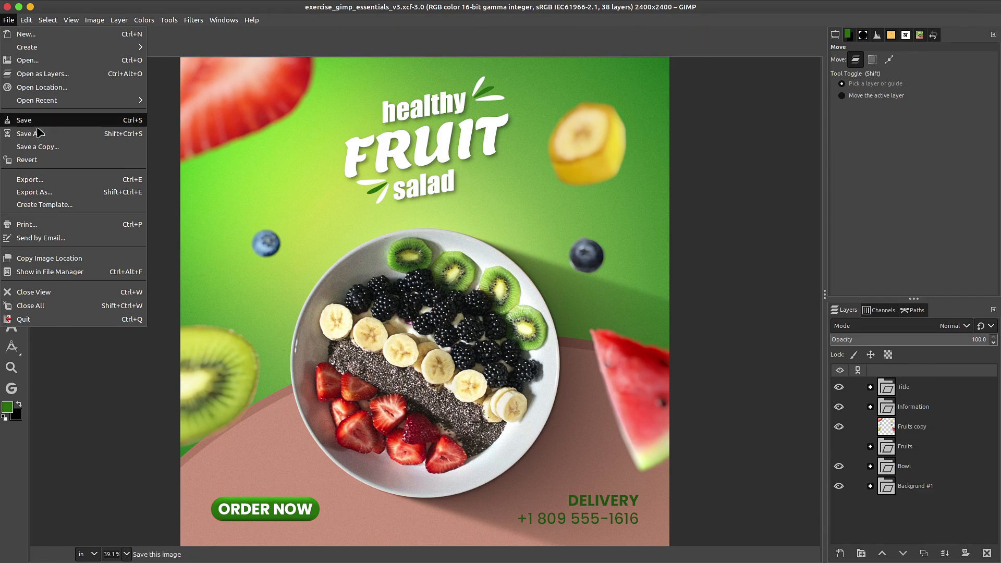
click(57, 193)
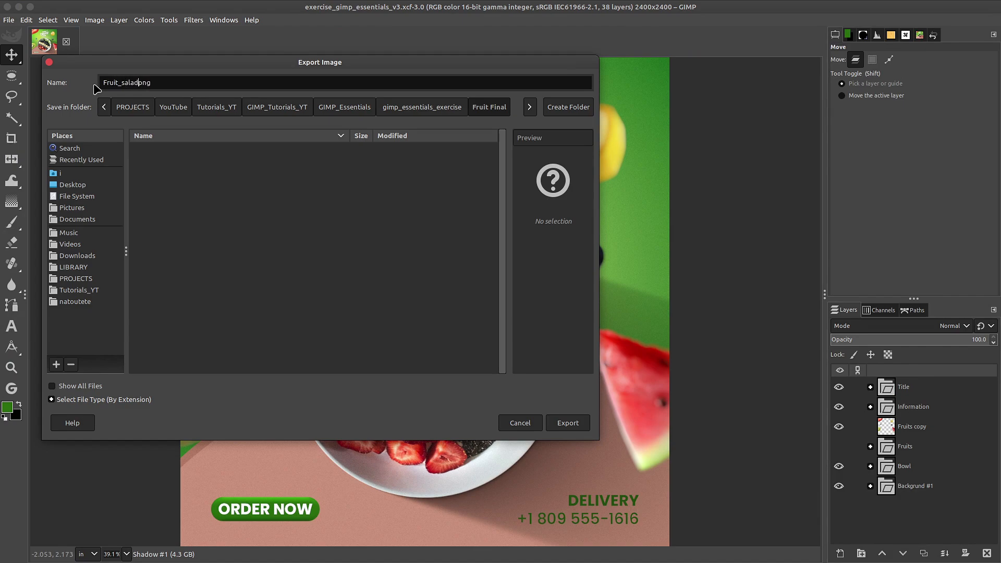
text(.)
key(End)
Step: Look through the available export file types and choose TIFF image as the format
click(54, 399)
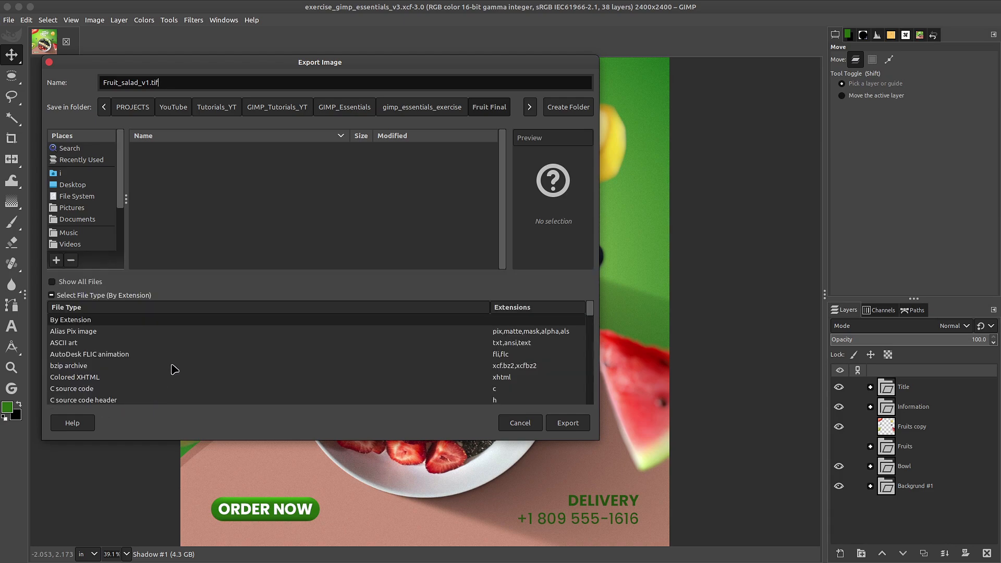
scroll(175, 369, down, 5)
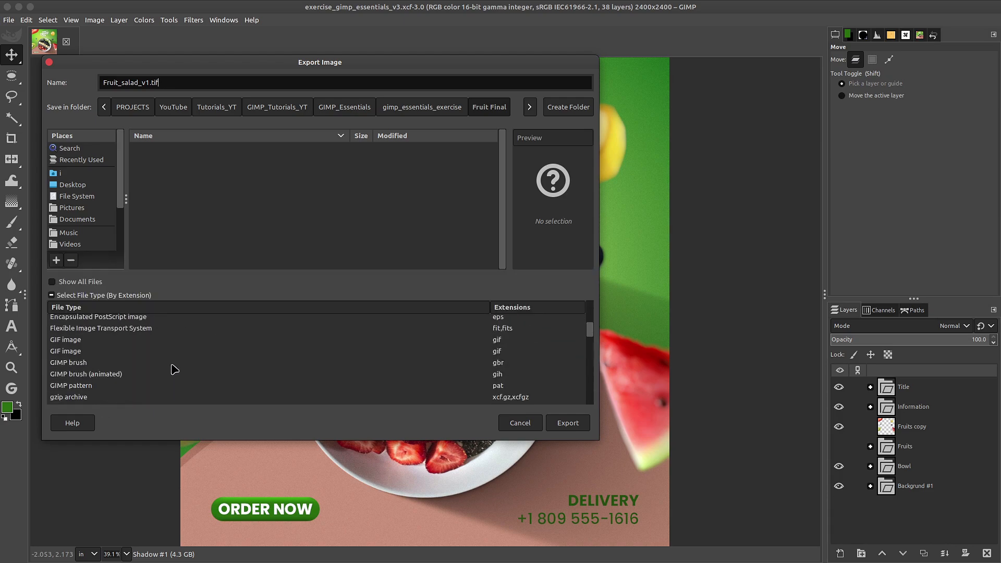
scroll(175, 369, down, 1)
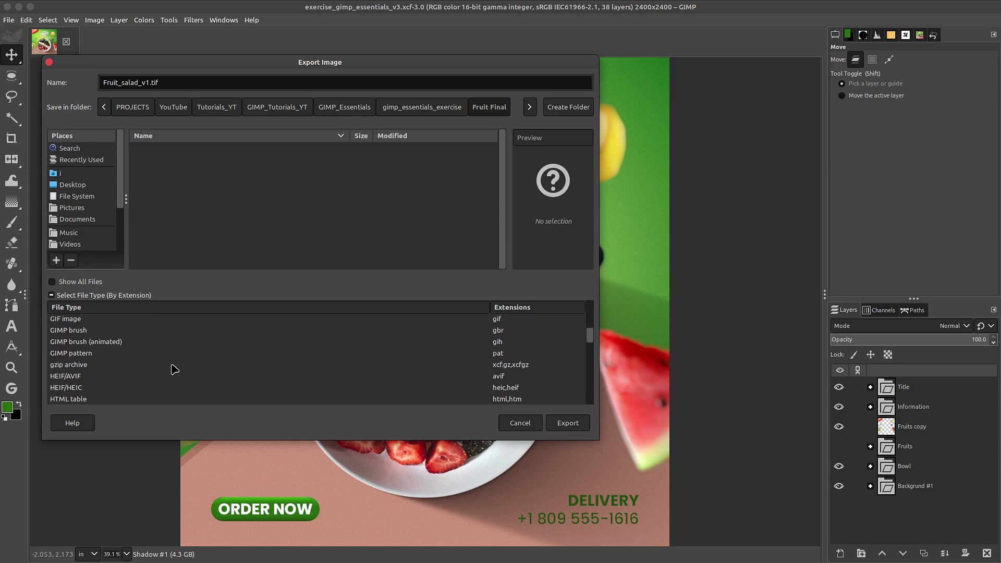
scroll(174, 370, down, 7)
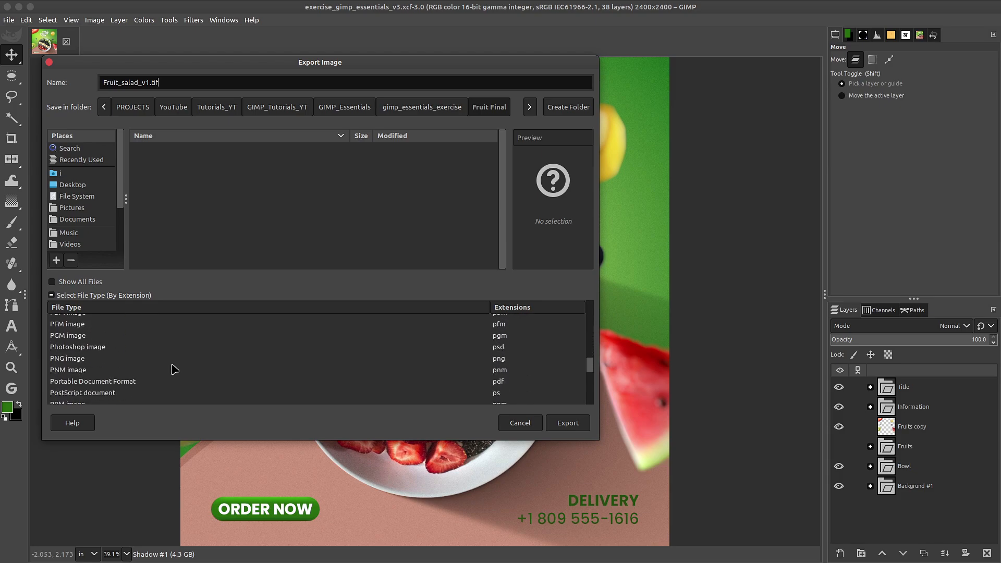
scroll(175, 369, down, 4)
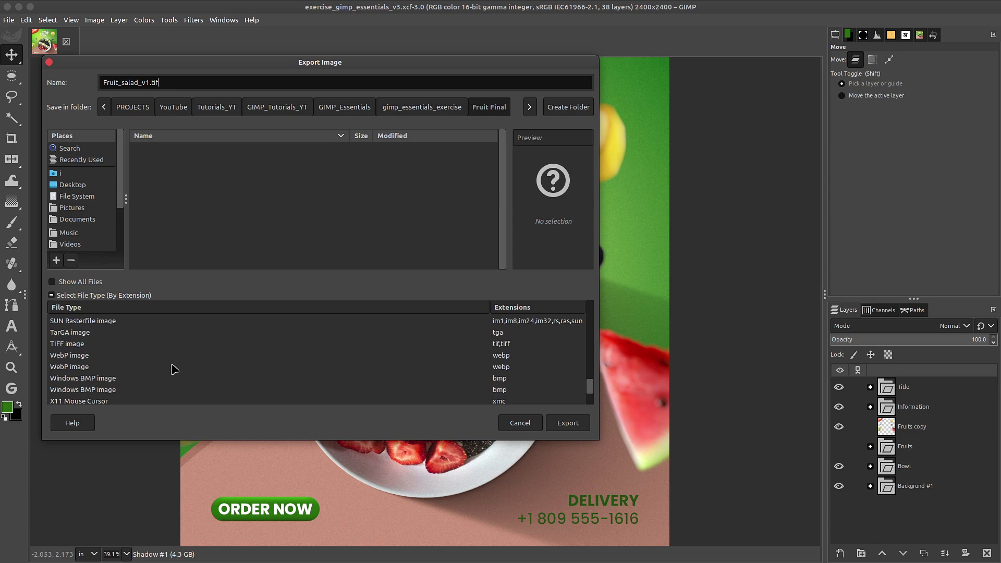
scroll(175, 369, up, 2)
scroll(175, 369, down, 4)
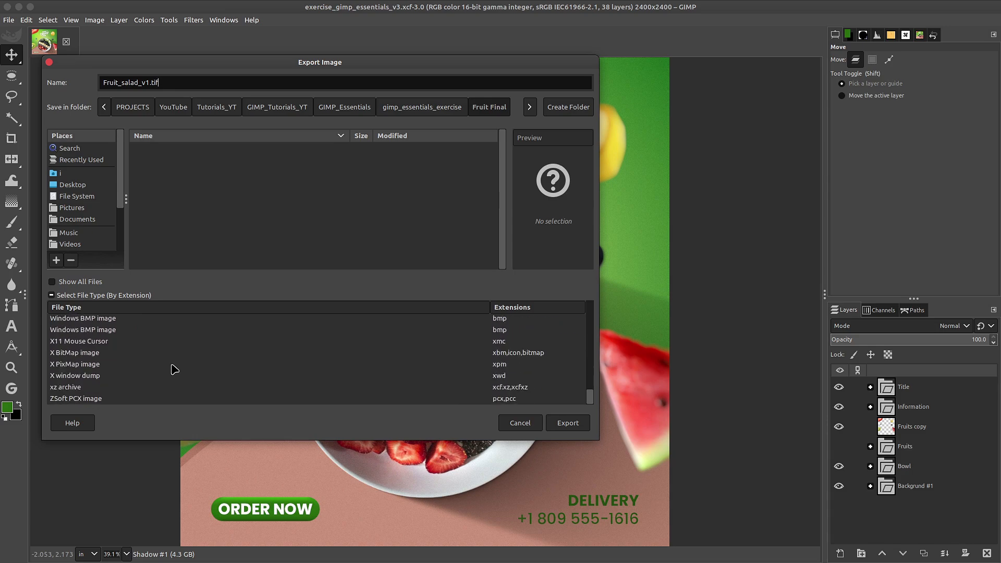
scroll(175, 369, up, 9)
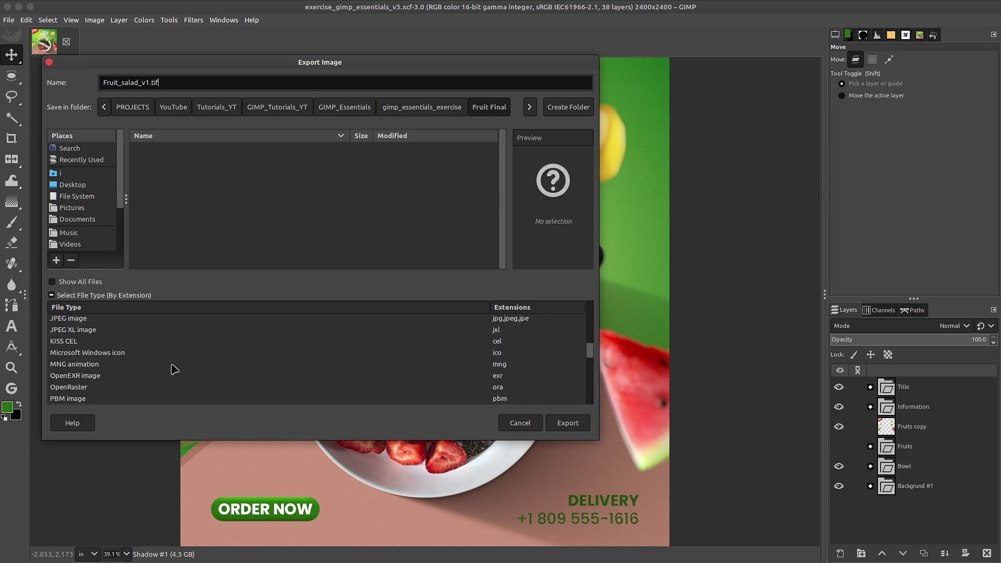
scroll(174, 369, up, 5)
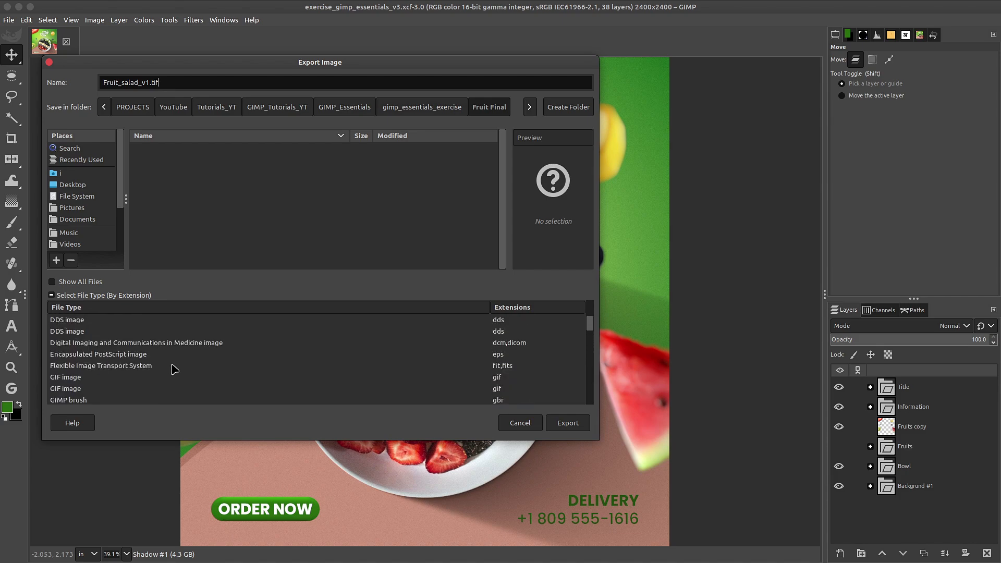
scroll(174, 369, down, 12)
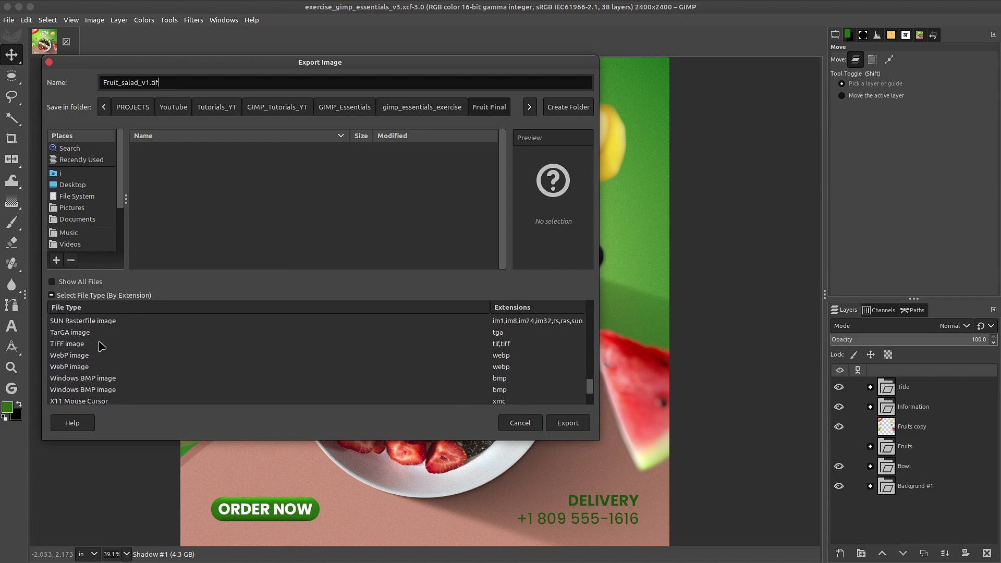
click(97, 345)
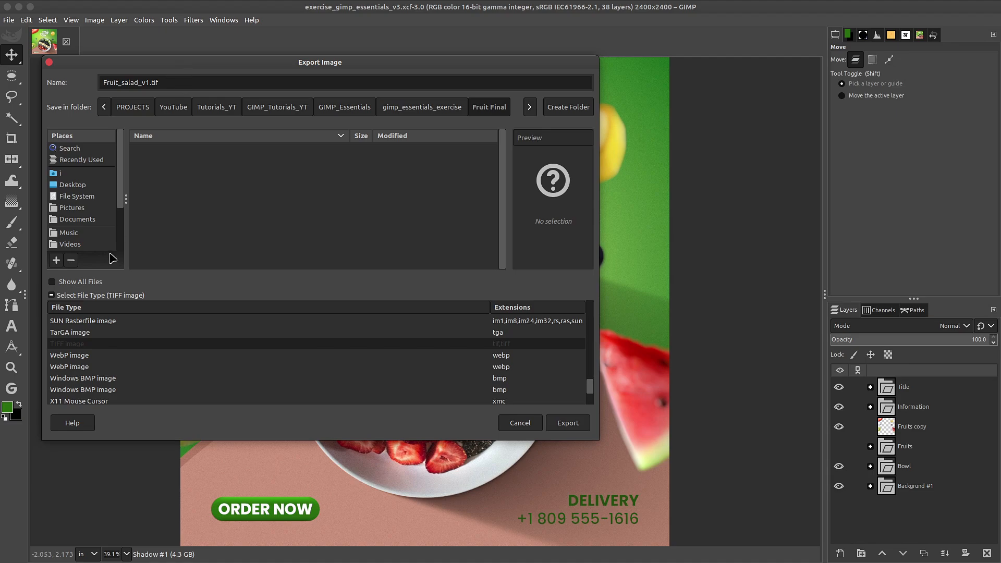
click(54, 295)
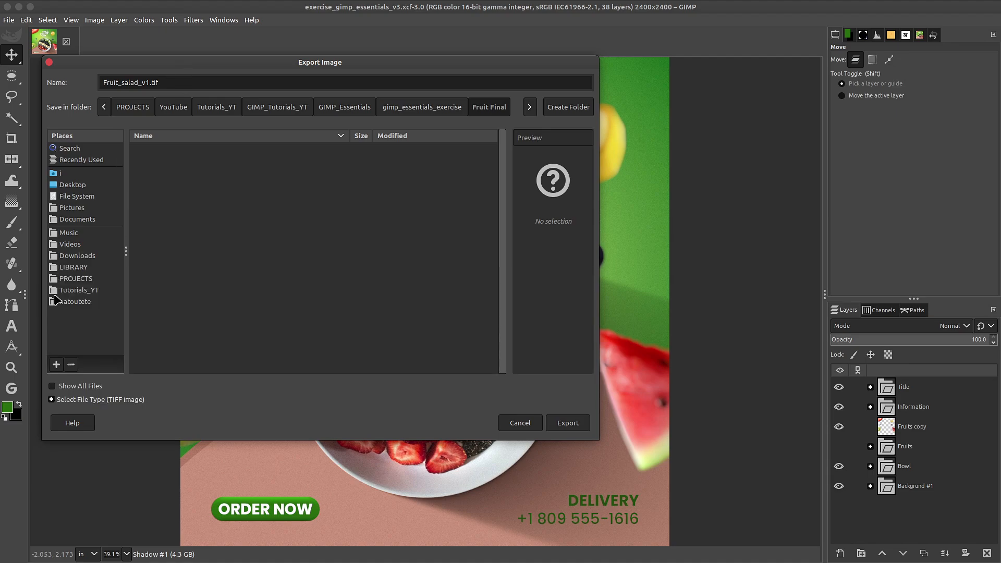
Step: Export the TIFF with saving of layers, Exif data, XMP data and IPTC data turned off
click(568, 421)
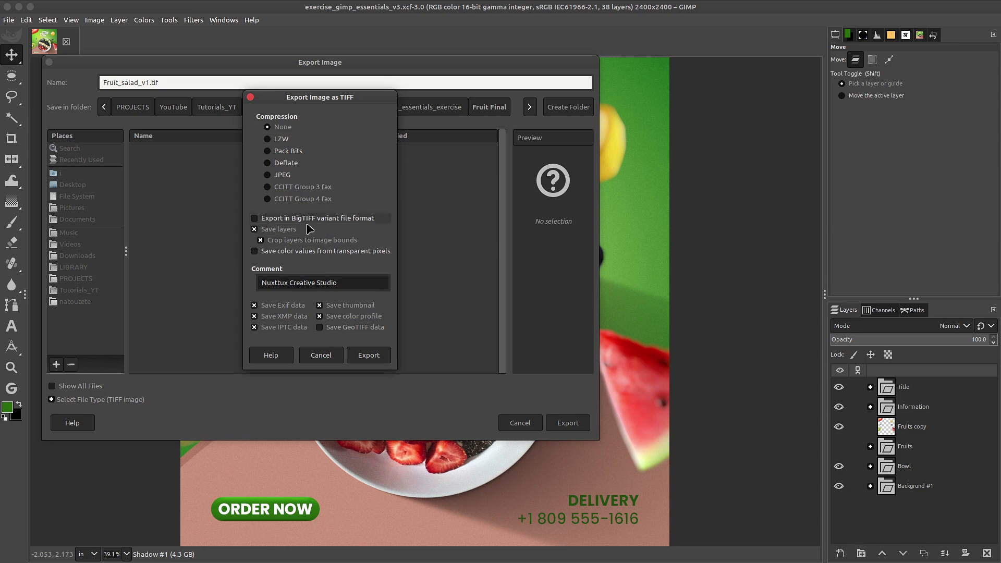
click(263, 229)
click(255, 316)
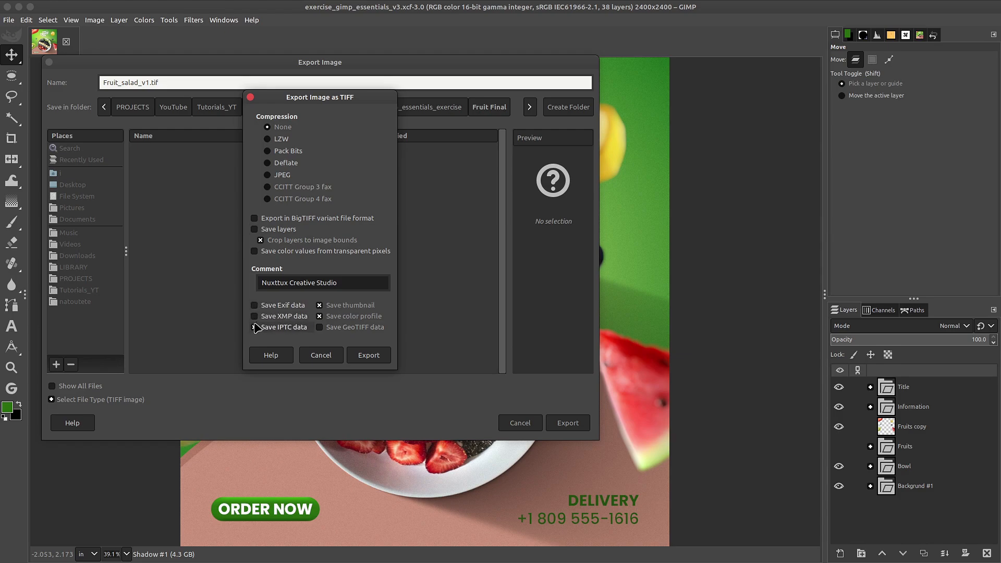
click(255, 328)
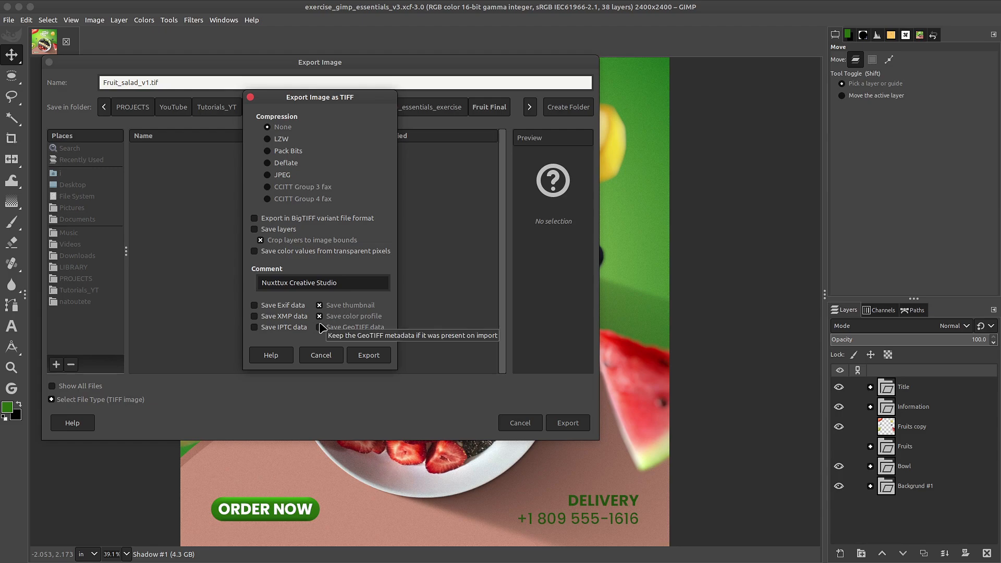
click(376, 358)
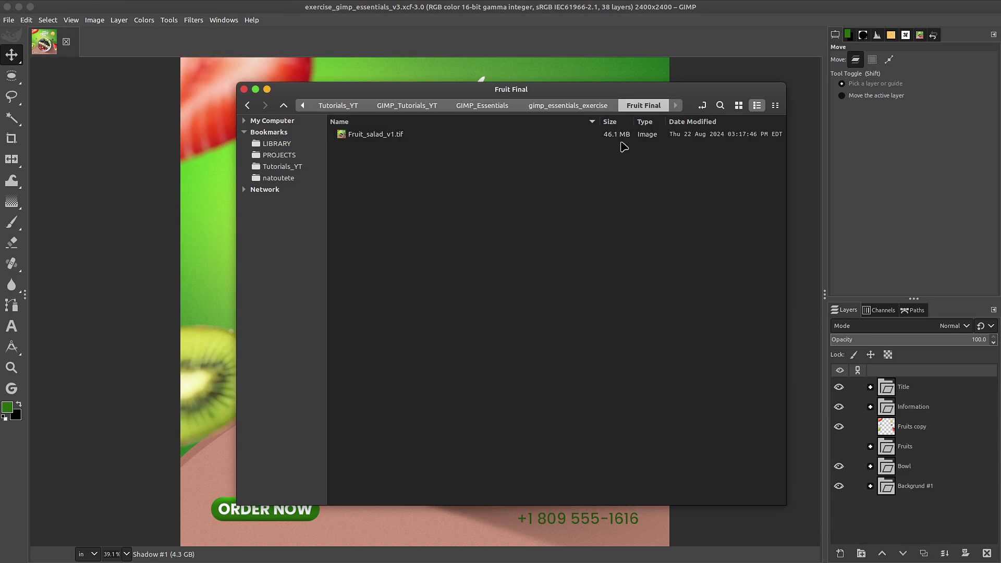
Step: Return to the image and export it as Fruit_salad_v1.jpeg at quality 95, without Exif, XMP or IPTC data
click(147, 8)
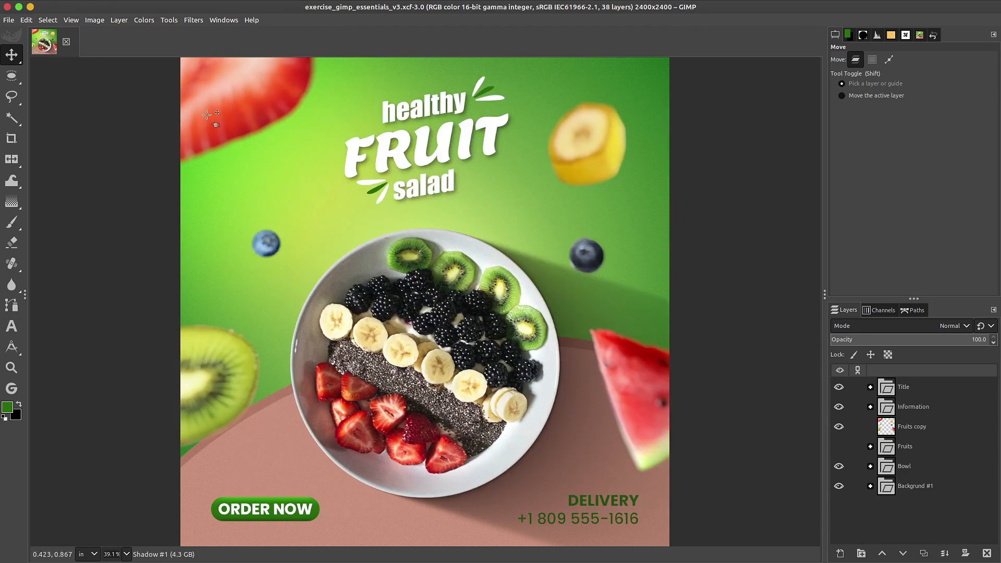
key(ctrl+shift+e)
click(198, 85)
key(BackSpace)
key(BackSpace)
key(BackSpace)
text(jpeg)
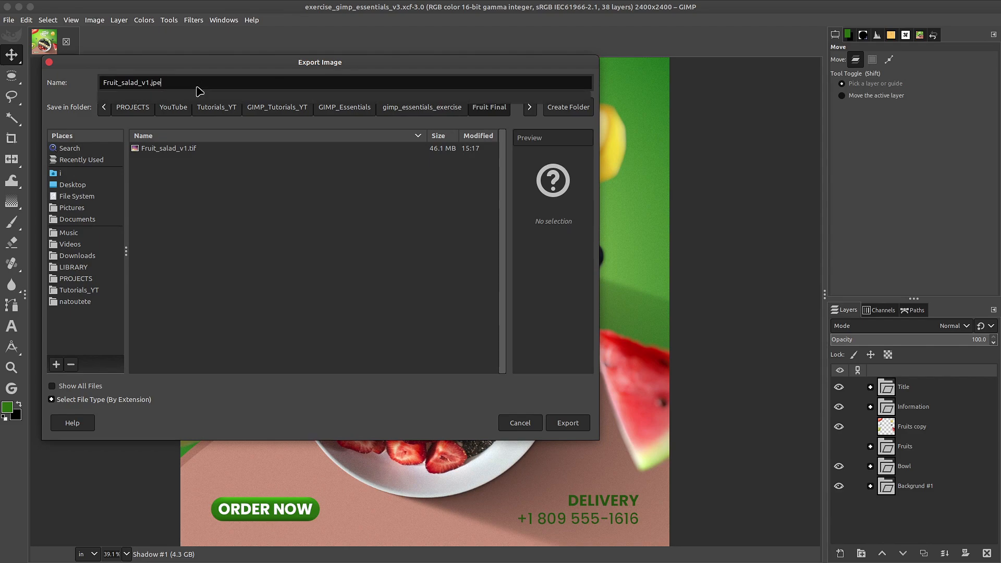
key(Return)
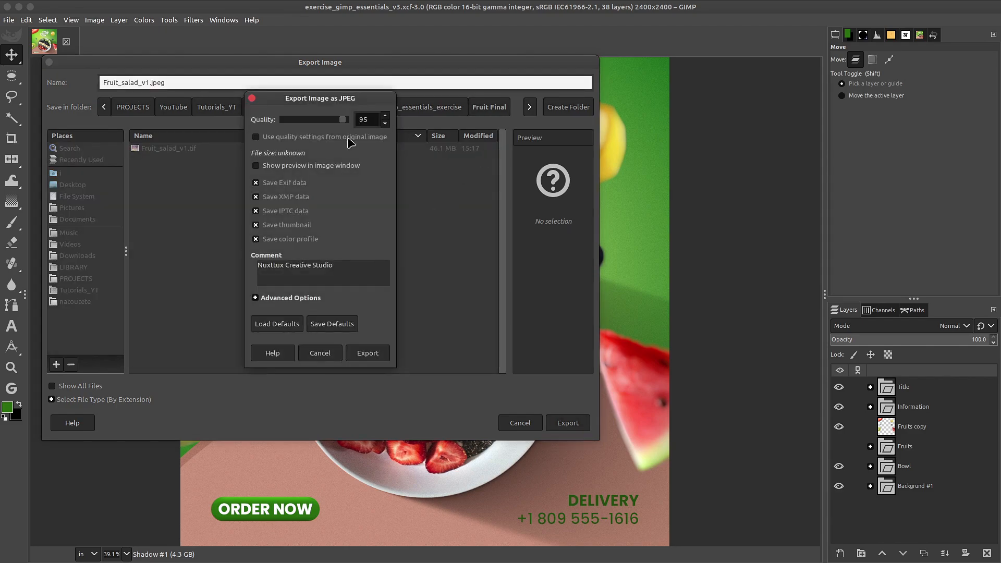
click(256, 183)
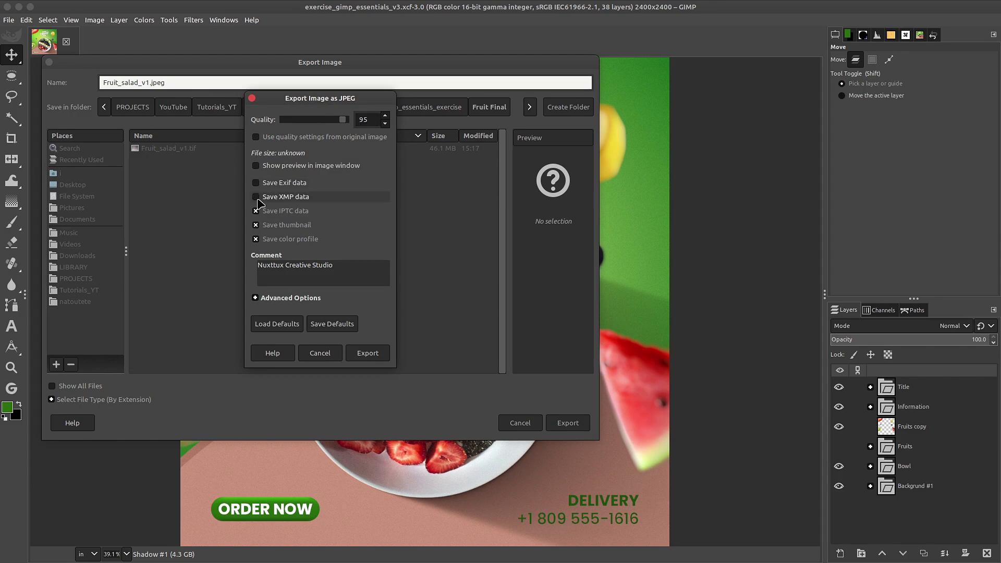
click(371, 353)
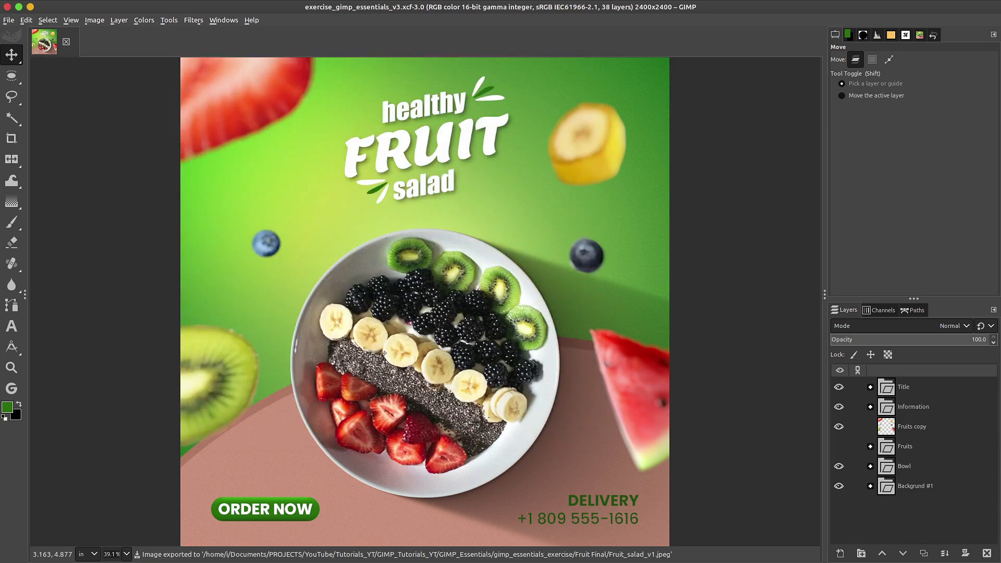
Step: Export Fruit_salad_v1.jpeg again over the existing file at a lower quality, and check the exported files in the Fruit Final folder
key(alt+Tab)
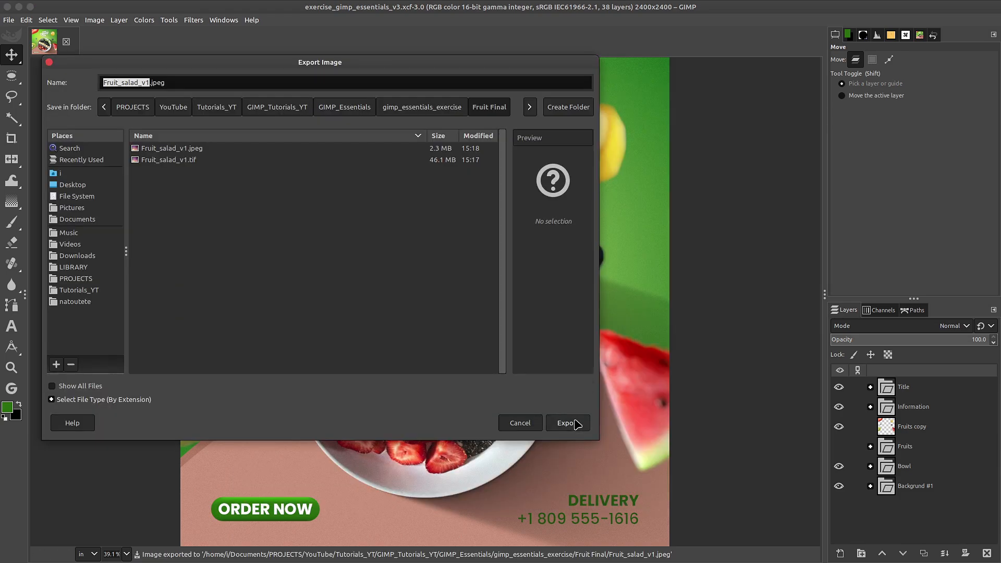
click(571, 423)
click(417, 295)
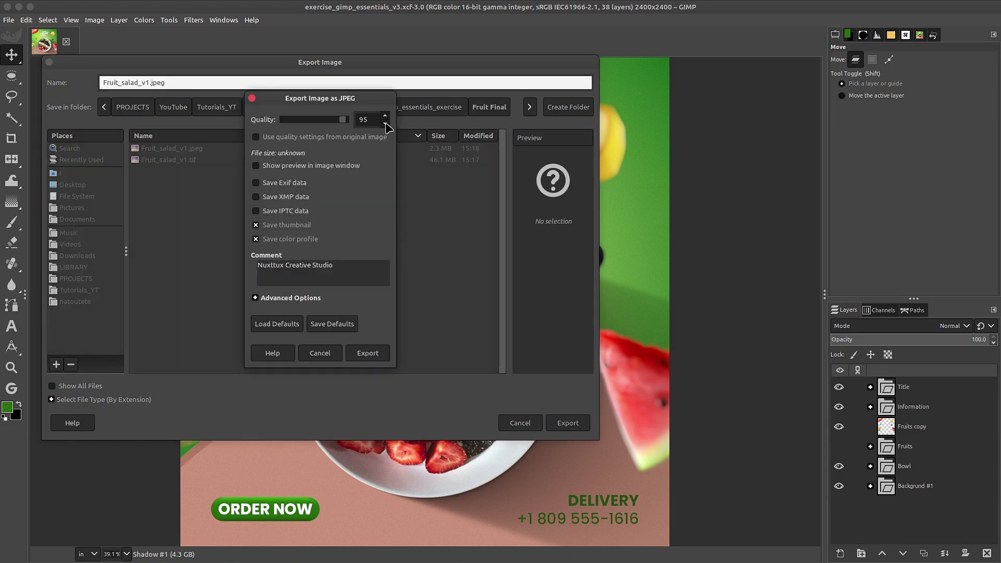
click(371, 353)
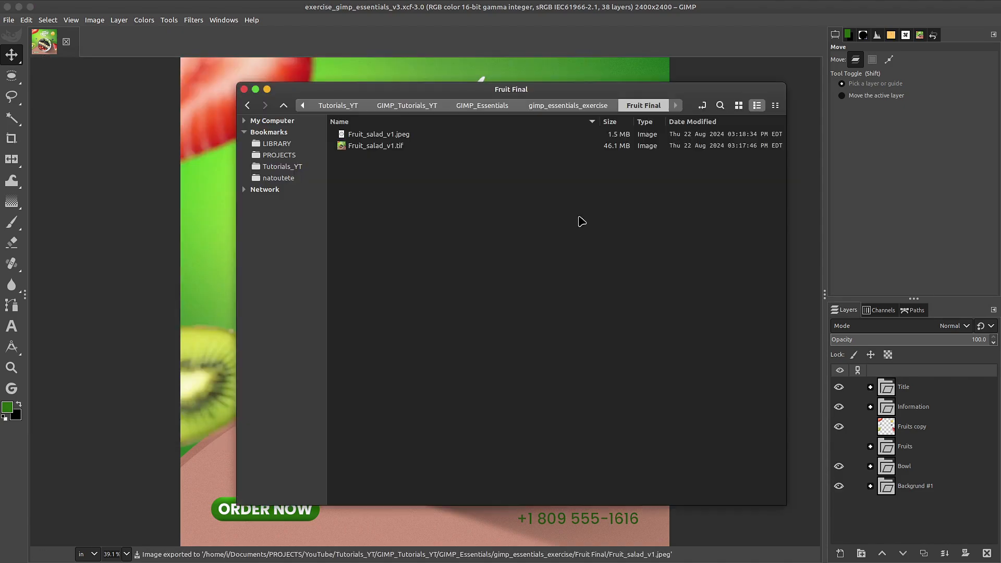
key(ctrl+alt+f)
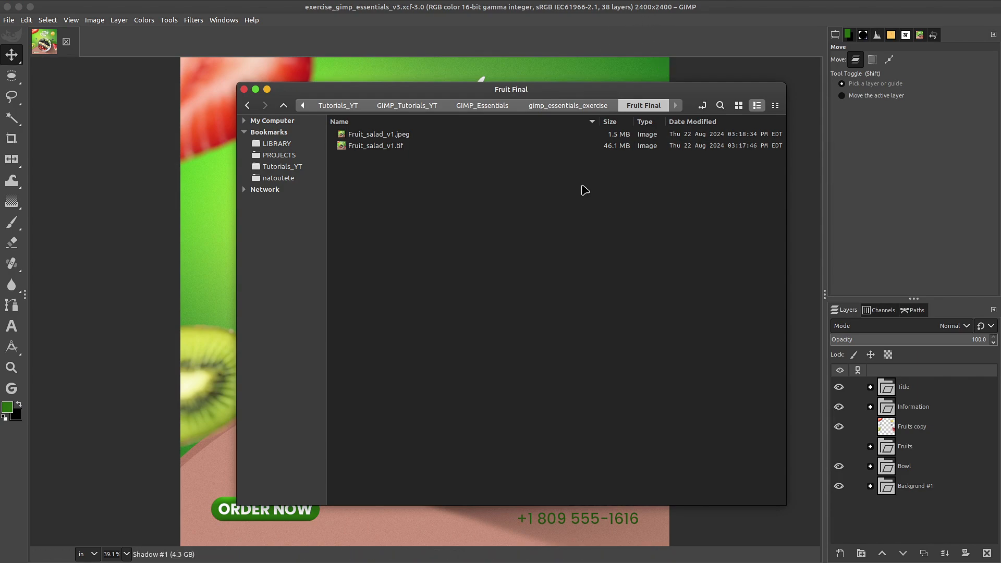
click(244, 90)
Step: Turn on Proof Colors to preview the design as it would look in print
click(71, 20)
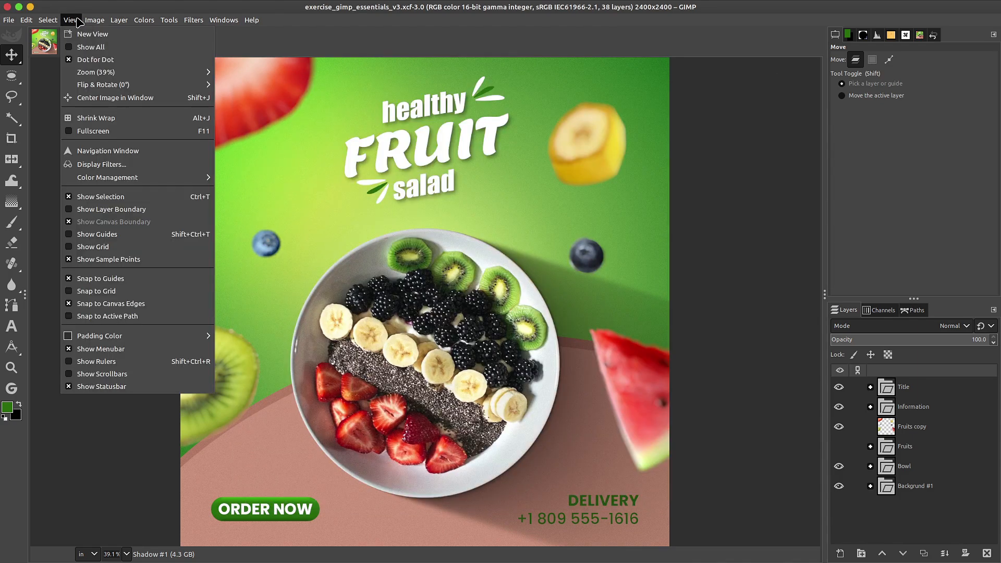
mouse_move(130, 180)
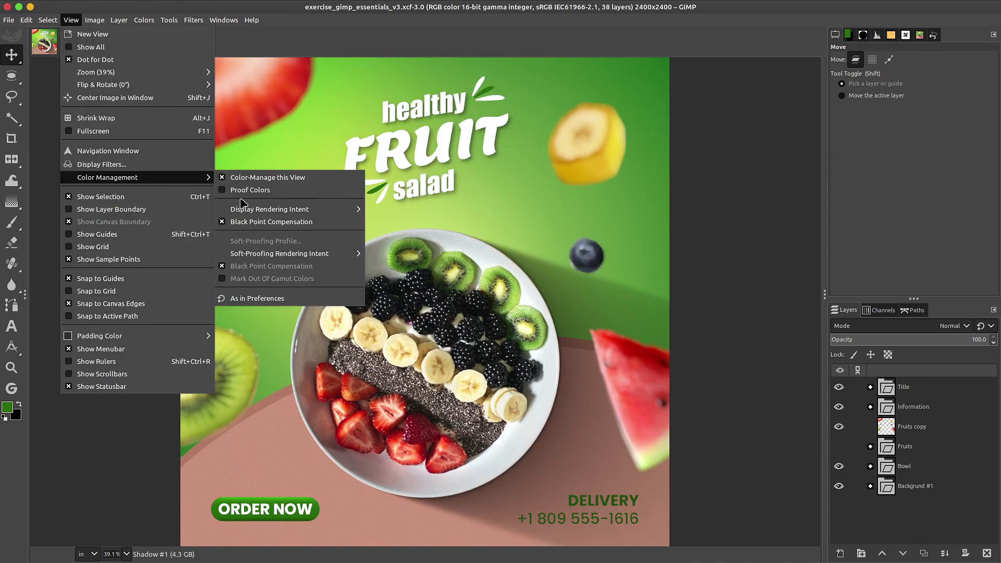
click(254, 190)
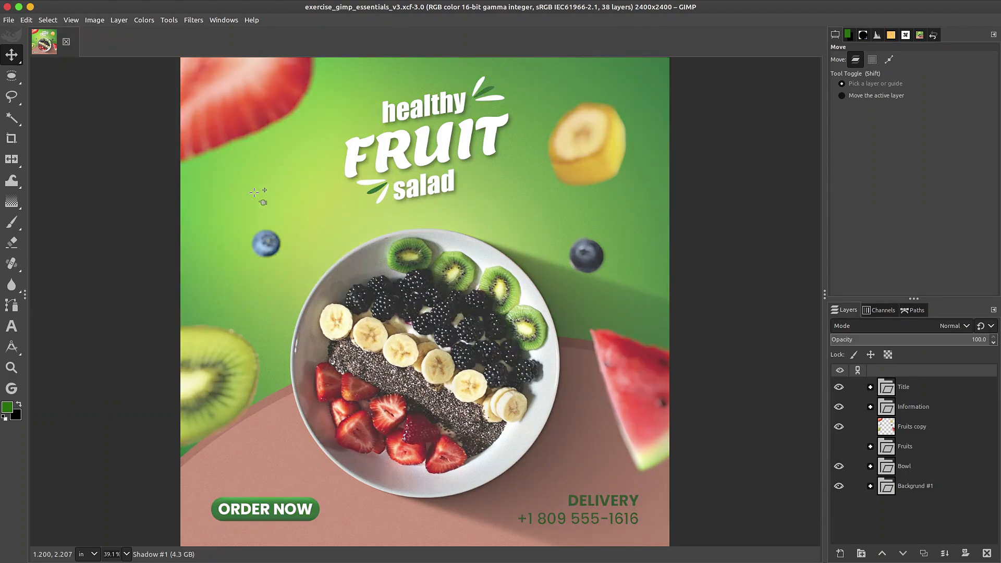
Step: Examine the Color Management preferences, including the soft-proofing profile, rendering intent and optimization options, and leave without saving changes
click(26, 20)
click(78, 323)
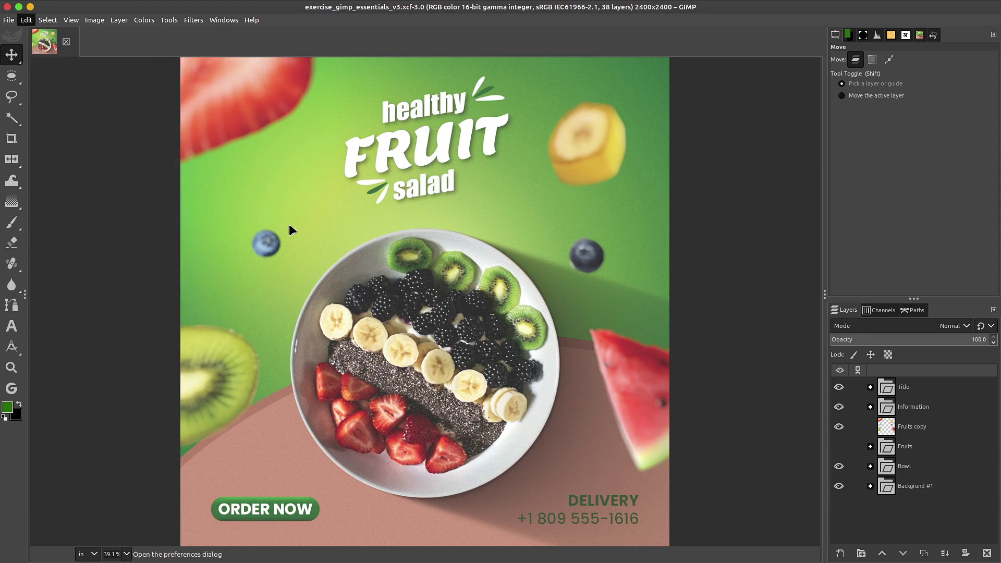
click(228, 106)
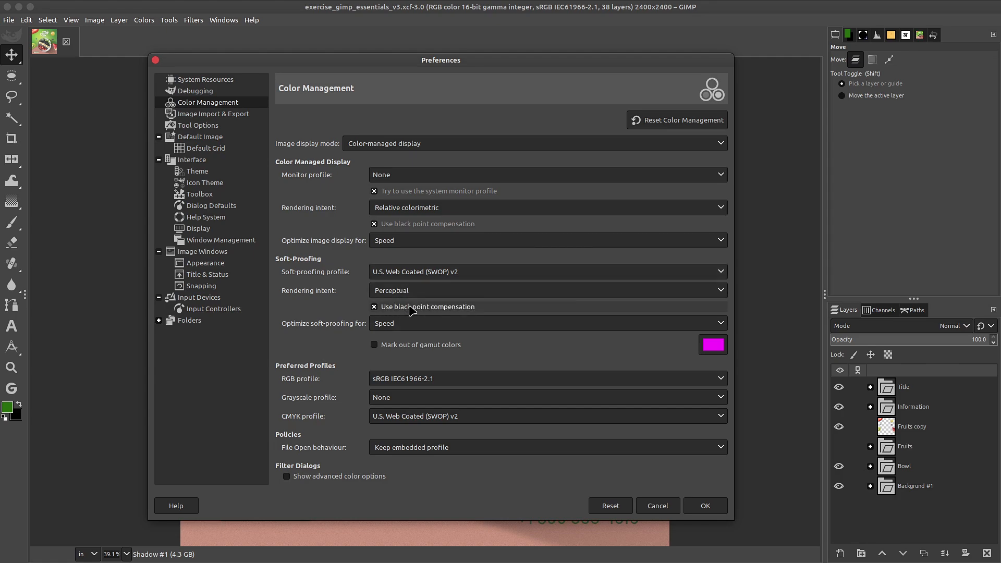
click(401, 325)
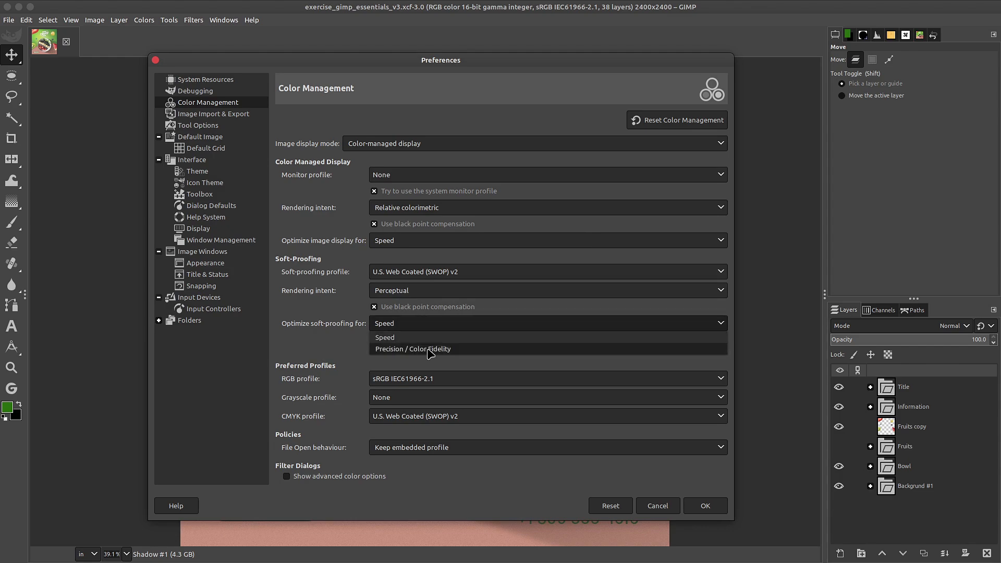
click(399, 337)
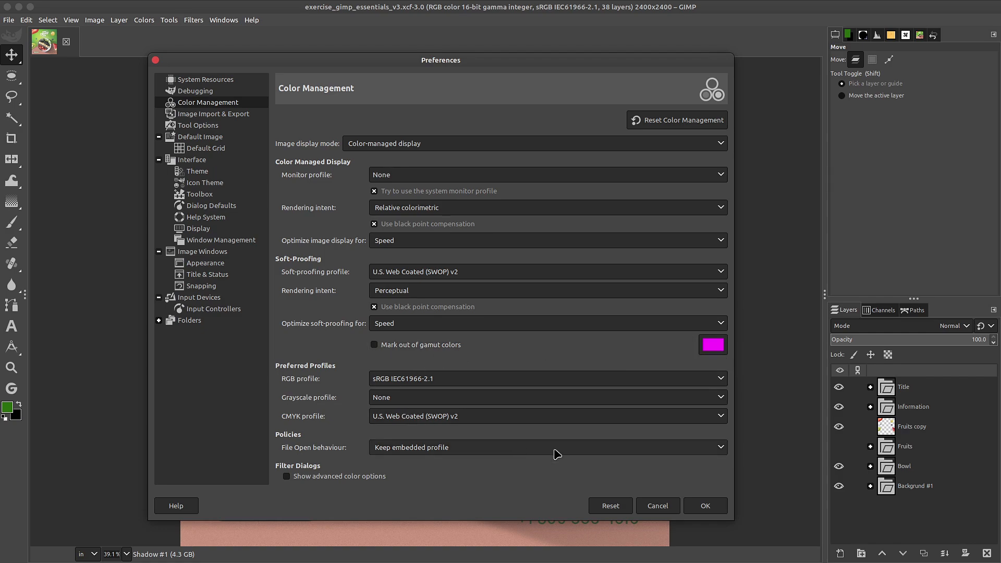
click(670, 509)
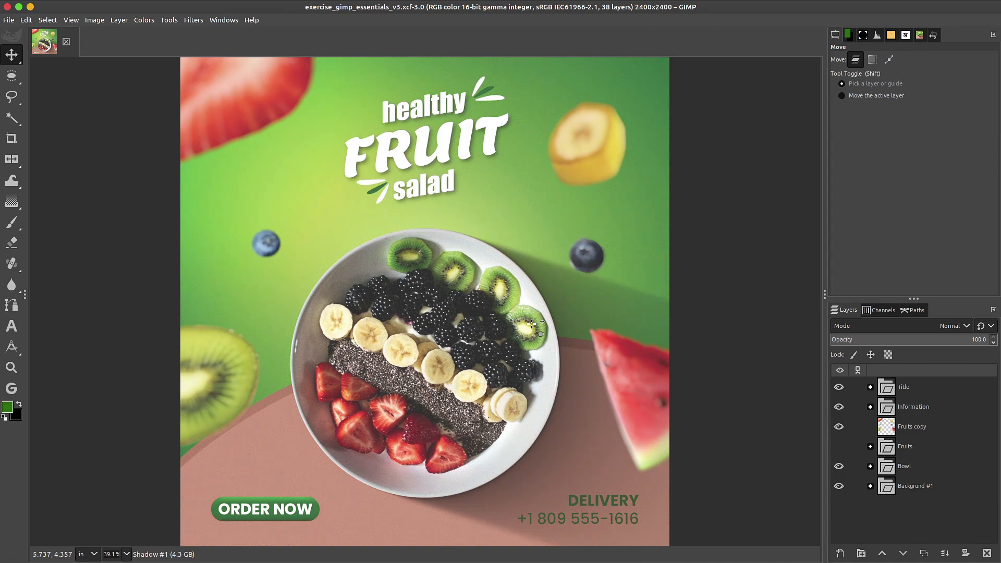
Step: Apply Hue-Saturation to the Shape #1 layer, raising its lightness and saturation to brighten the pink shape
click(531, 324)
click(144, 20)
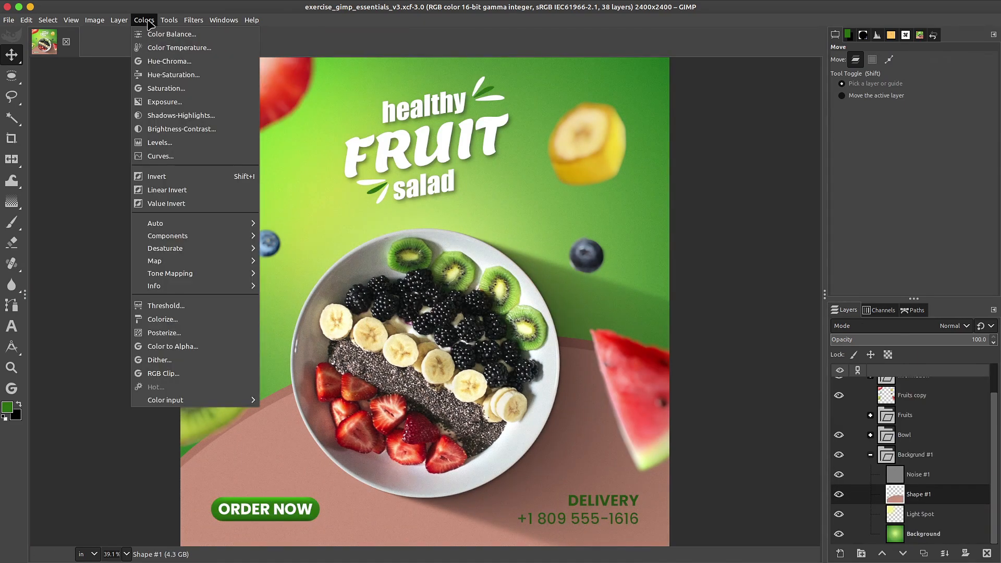
click(169, 75)
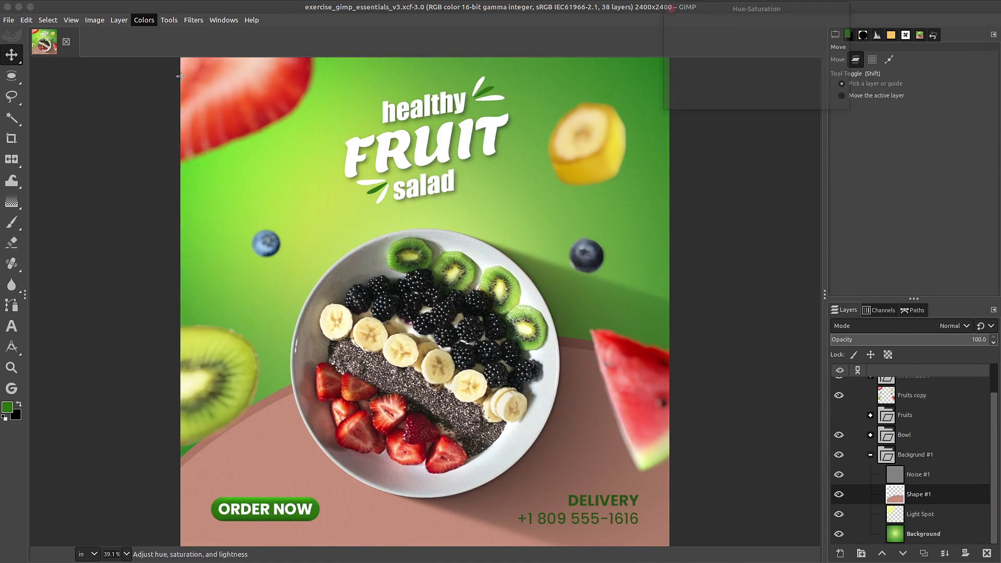
click(772, 204)
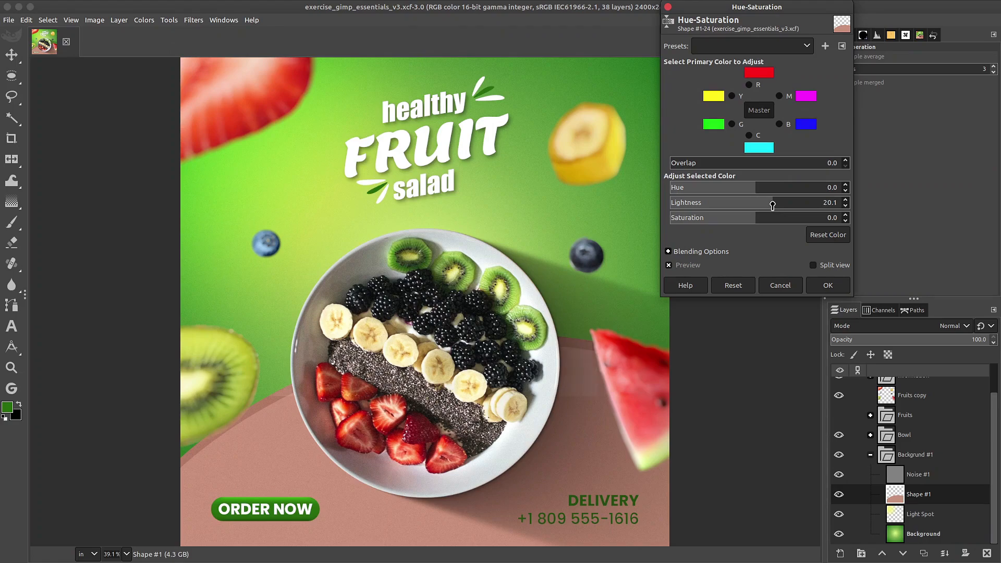
click(795, 219)
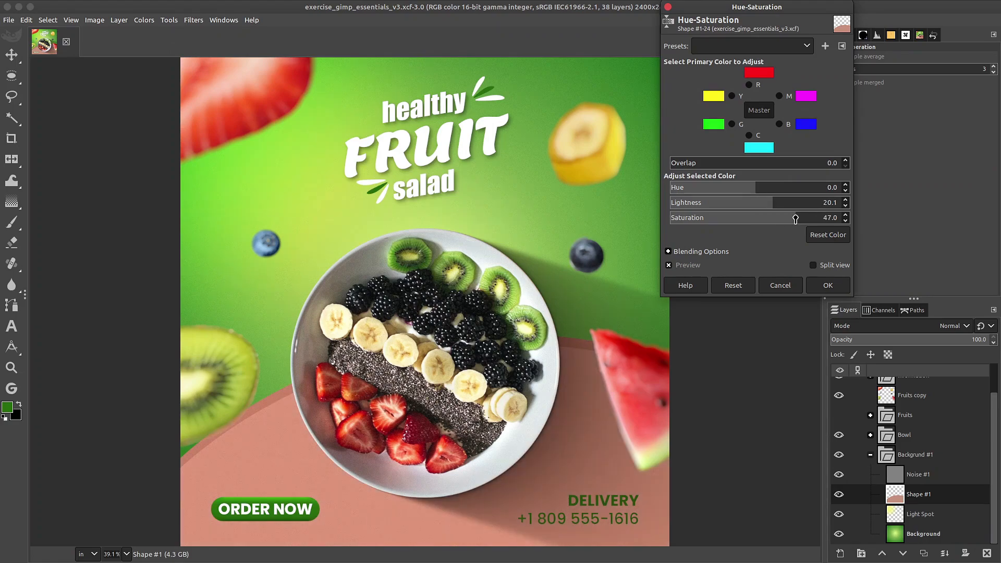
drag(795, 219, 778, 207)
click(779, 206)
click(832, 285)
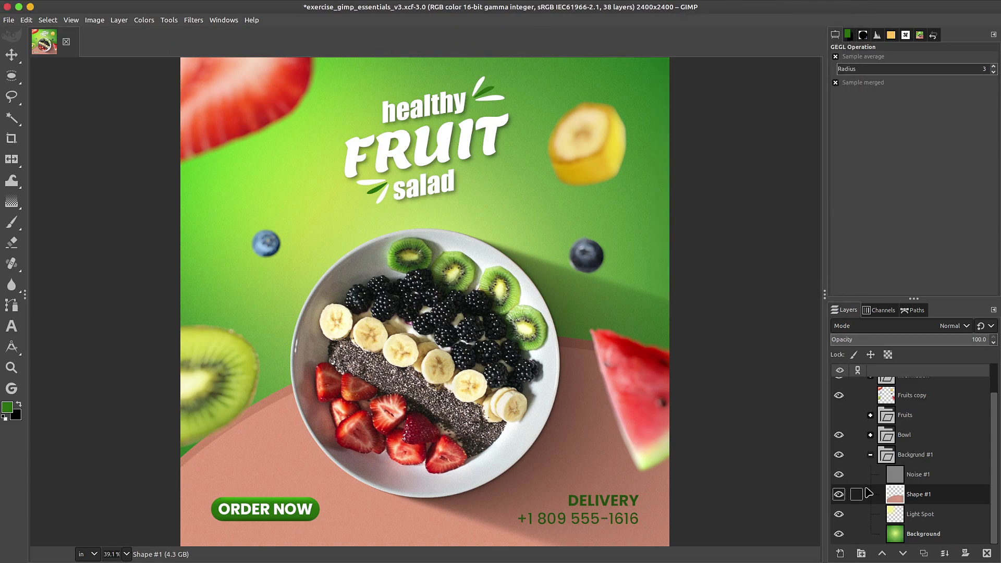
Step: Apply Hue-Saturation to the Background layer with hue 9.9, lightness -11.0 and saturation -5.5, comparing the preview off and on
click(855, 534)
key(shift+ctrl+f)
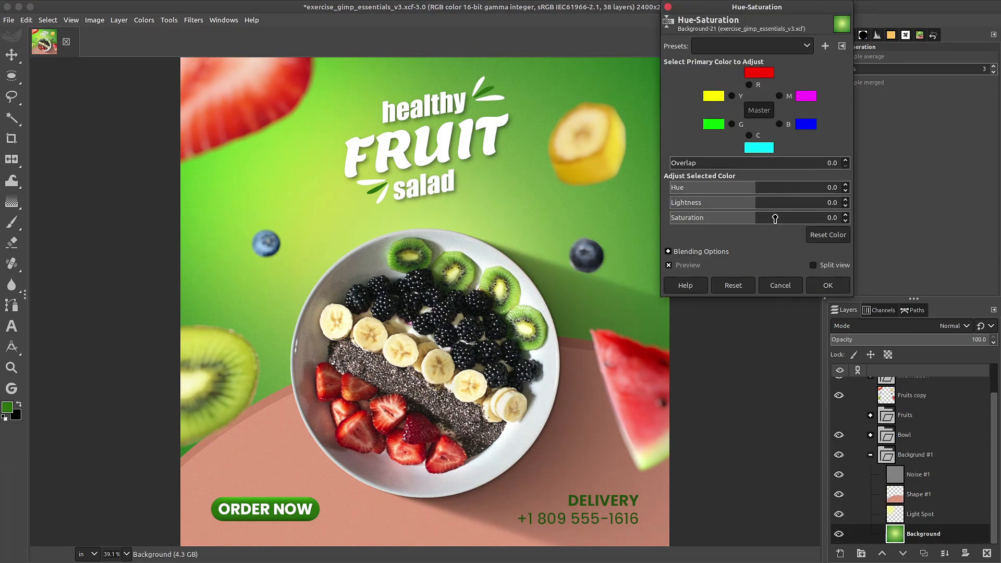
mouse_move(775, 215)
mouse_down()
mouse_move(752, 220)
mouse_move(740, 207)
mouse_move(756, 218)
mouse_move(760, 189)
mouse_move(762, 217)
mouse_move(746, 208)
mouse_move(758, 222)
mouse_up()
click(670, 265)
click(670, 266)
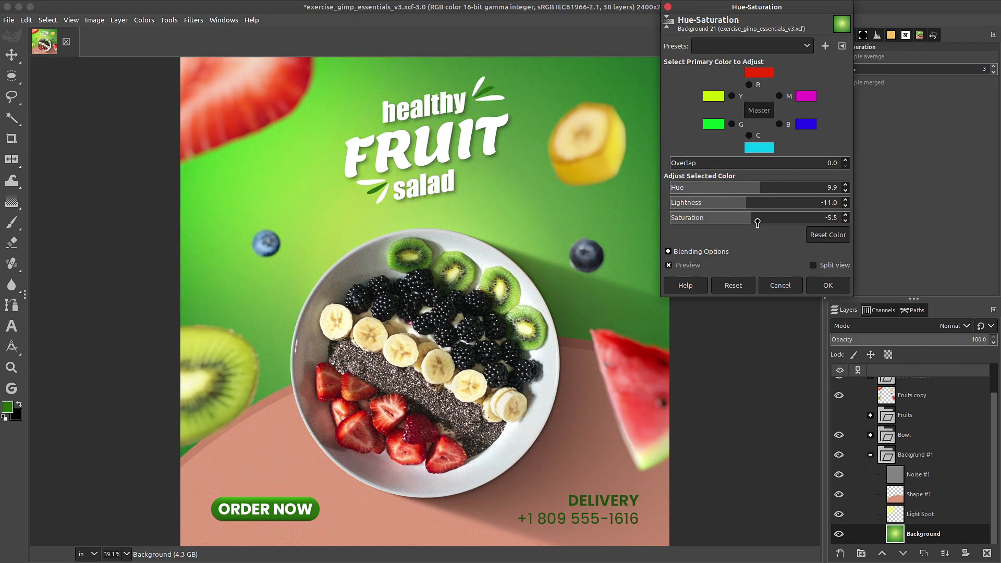
click(838, 288)
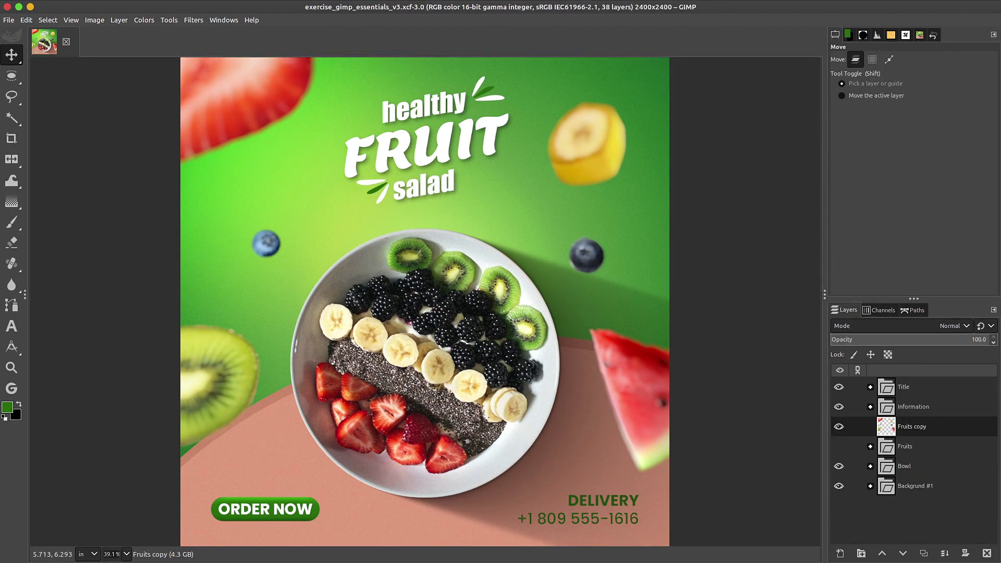
Step: Outline the kiwi slice on the Fruits copy layer with Free Select, then cut and paste it as its own layer
key(f)
mouse_move(151, 446)
mouse_down()
mouse_move(185, 457)
mouse_move(257, 436)
mouse_move(272, 375)
mouse_move(251, 332)
mouse_move(209, 305)
mouse_move(155, 316)
mouse_move(132, 411)
mouse_move(151, 446)
mouse_up()
key(Return)
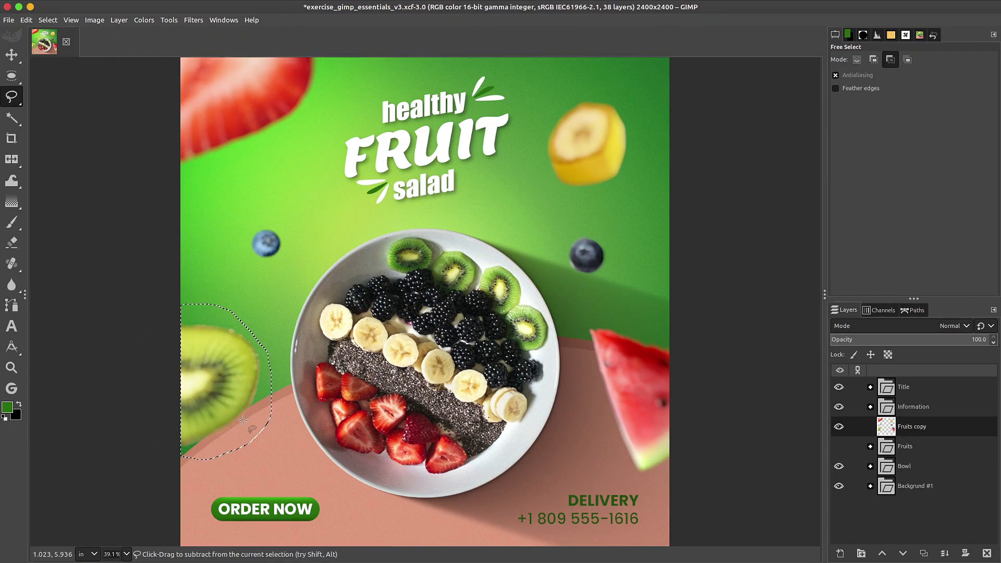
key(ctrl+x)
key(ctrl+v)
Step: Move the pasted kiwi slice slightly upward and merge it down into the Fruits copy layer
key(m)
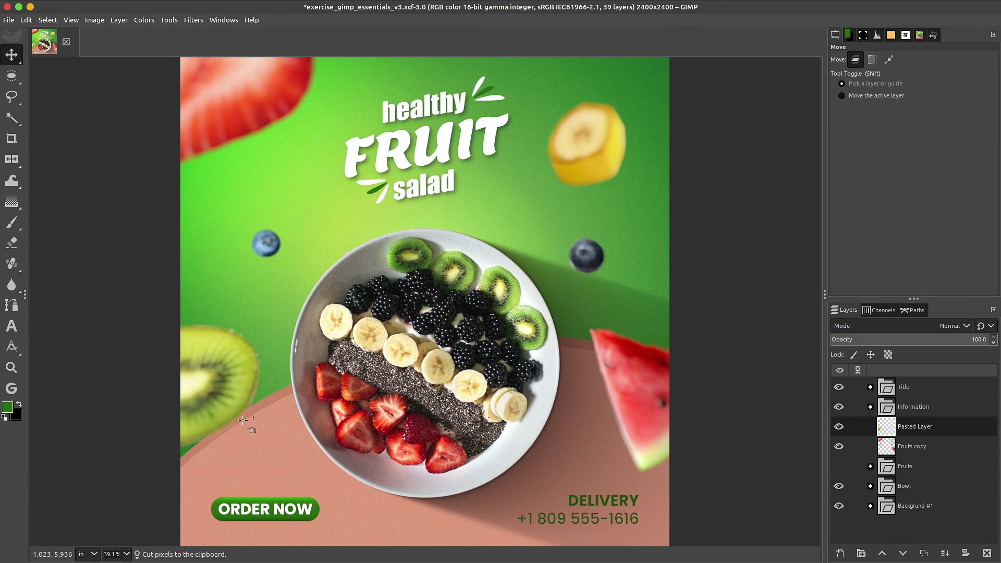
drag(243, 420, 243, 406)
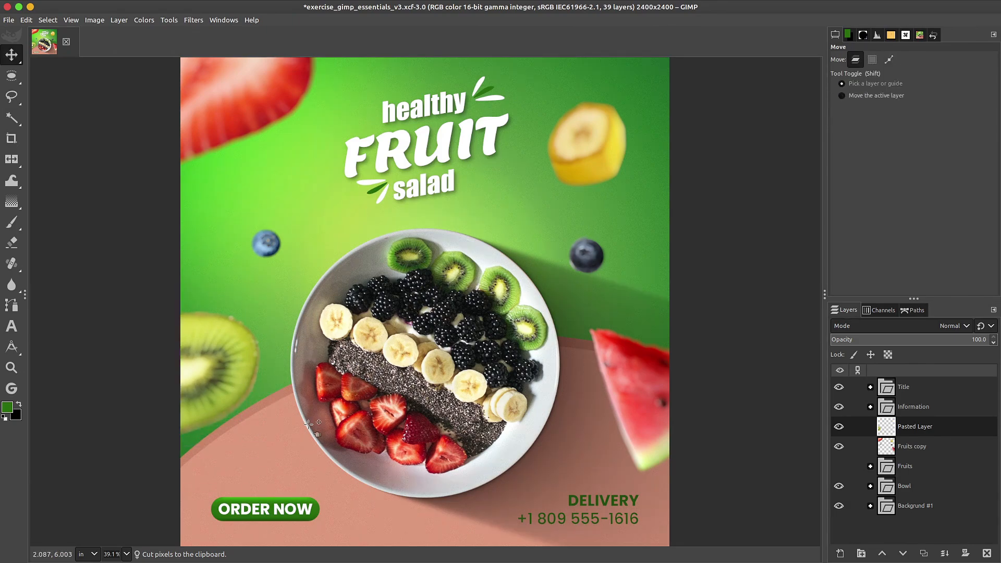
click(944, 553)
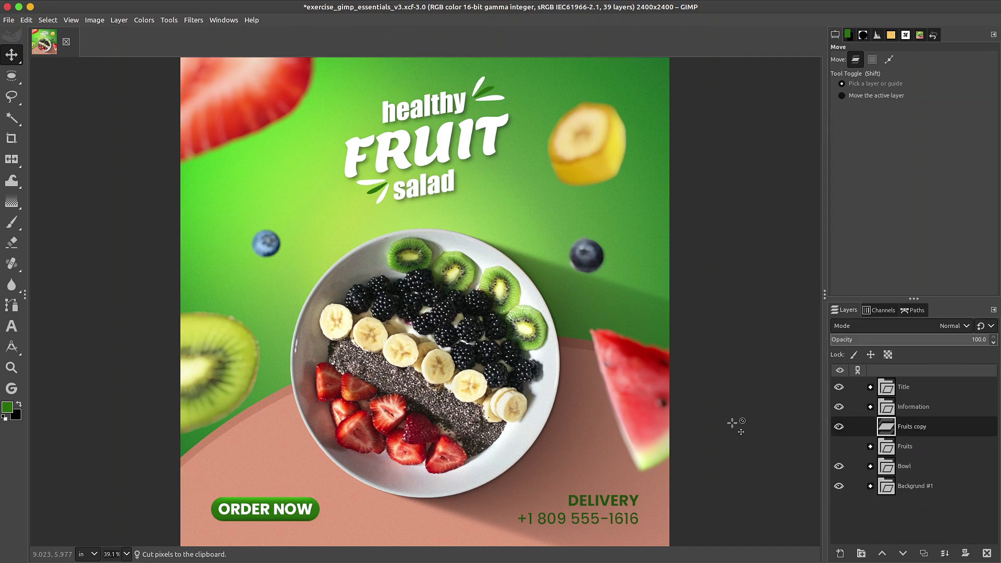